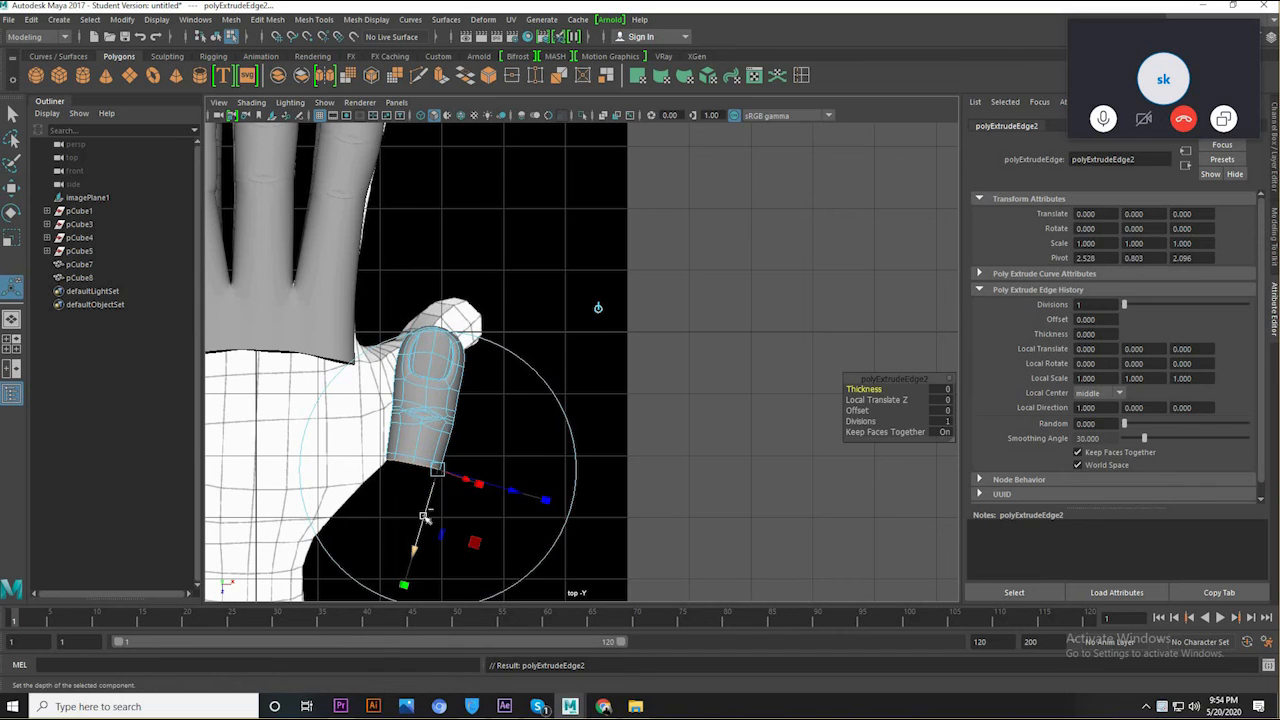
# - Extend the thumb by pulling its extruded base edge loop downward, shift the loop toward the palm and enlarge it slightly
pyautogui.moveTo(414, 528); pyautogui.dragTo(410, 550)
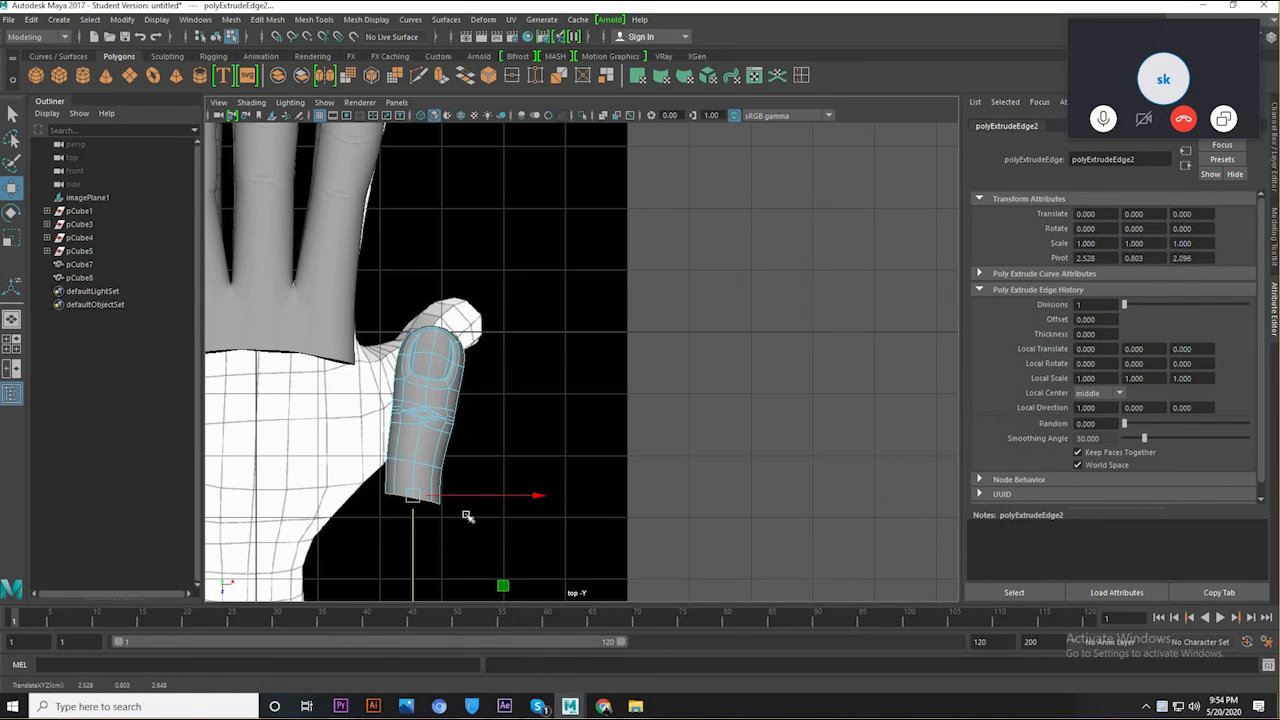
pyautogui.moveTo(465, 498); pyautogui.dragTo(457, 499)
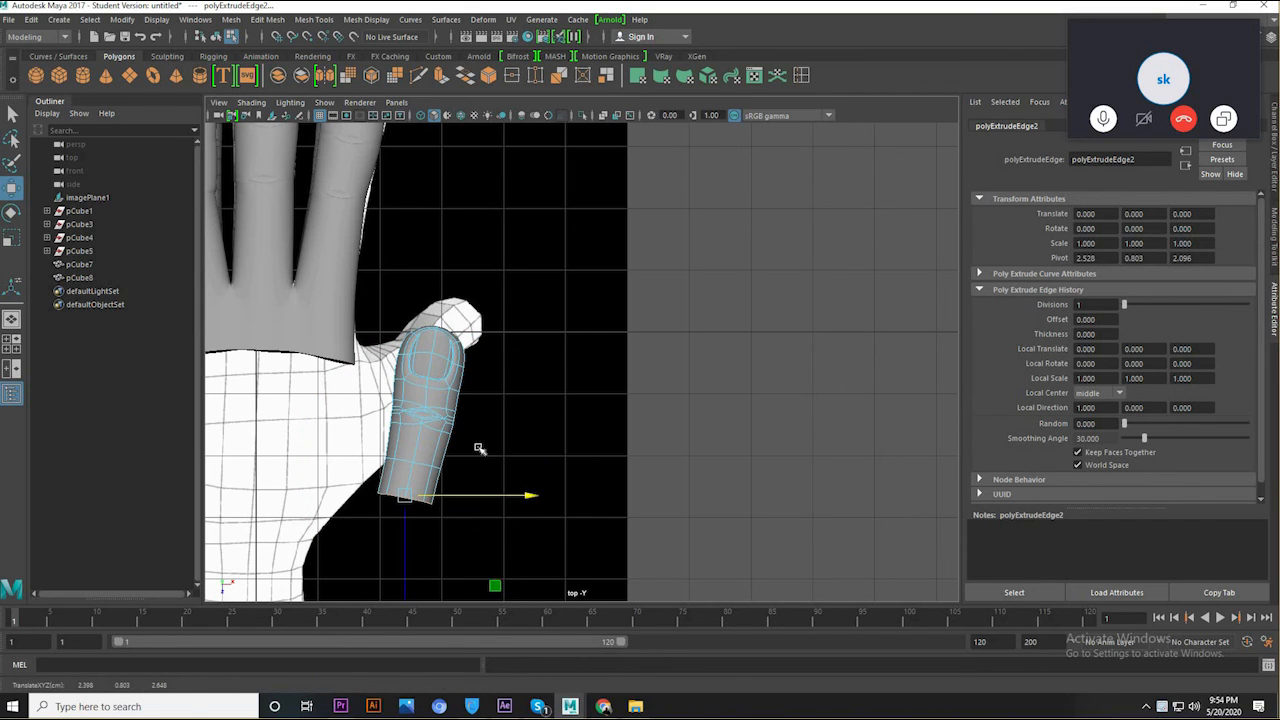
pyautogui.press('r')
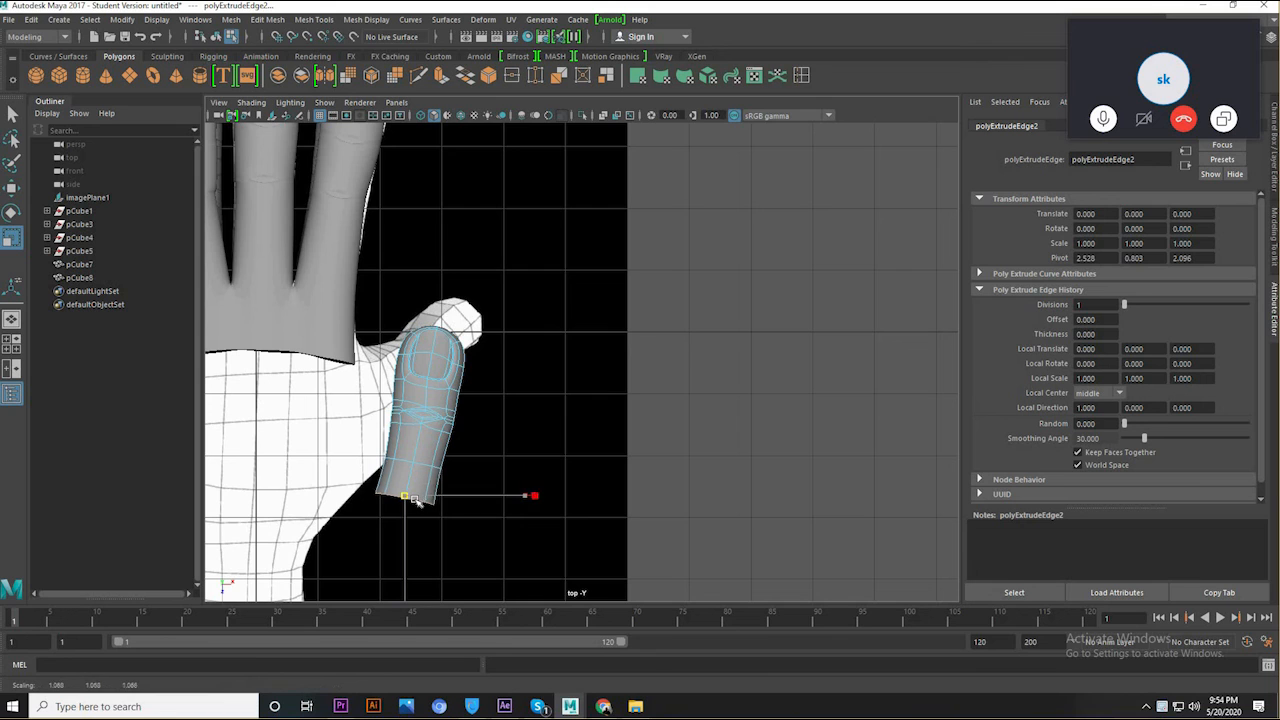
# - Tilt the whole thumb mesh steeply tip-down in the side view, then lower it and move it toward the fingers
pyautogui.moveTo(409, 387); pyautogui.dragTo(466, 304, button='right')
pyautogui.press('space')
pyautogui.press('space')
pyautogui.press('e')
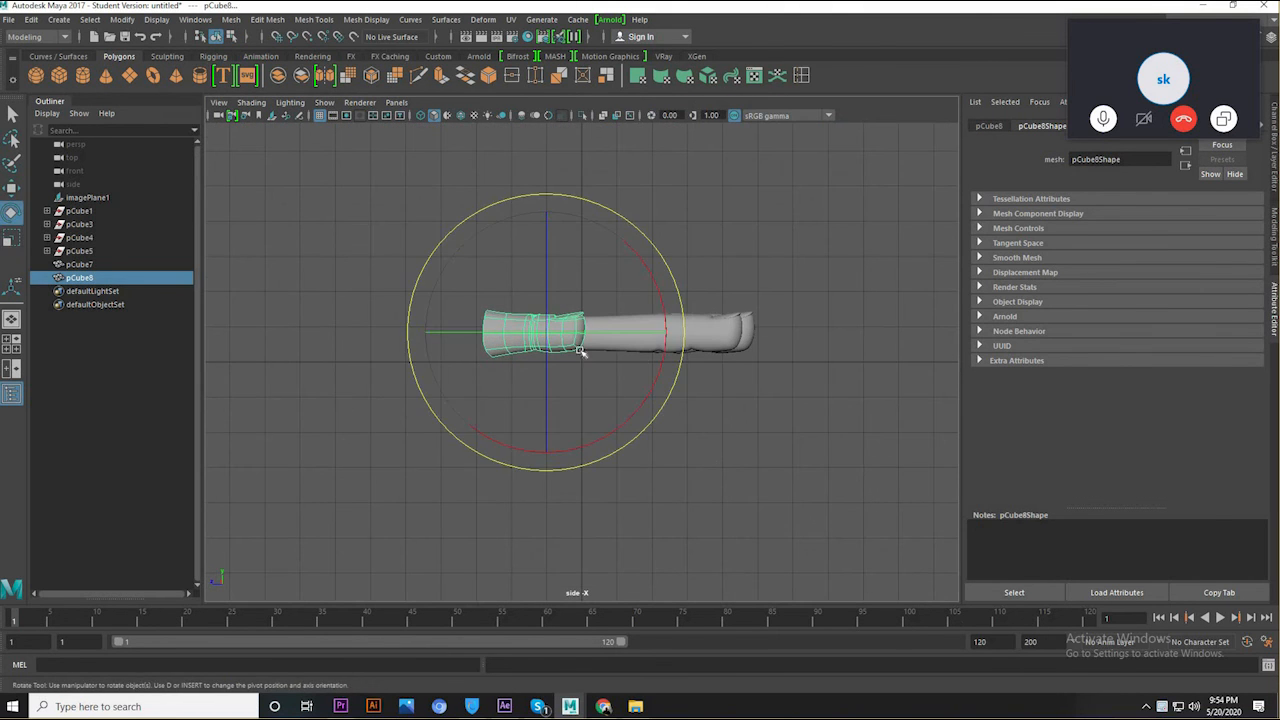
pyautogui.moveTo(541, 279); pyautogui.dragTo(635, 352)
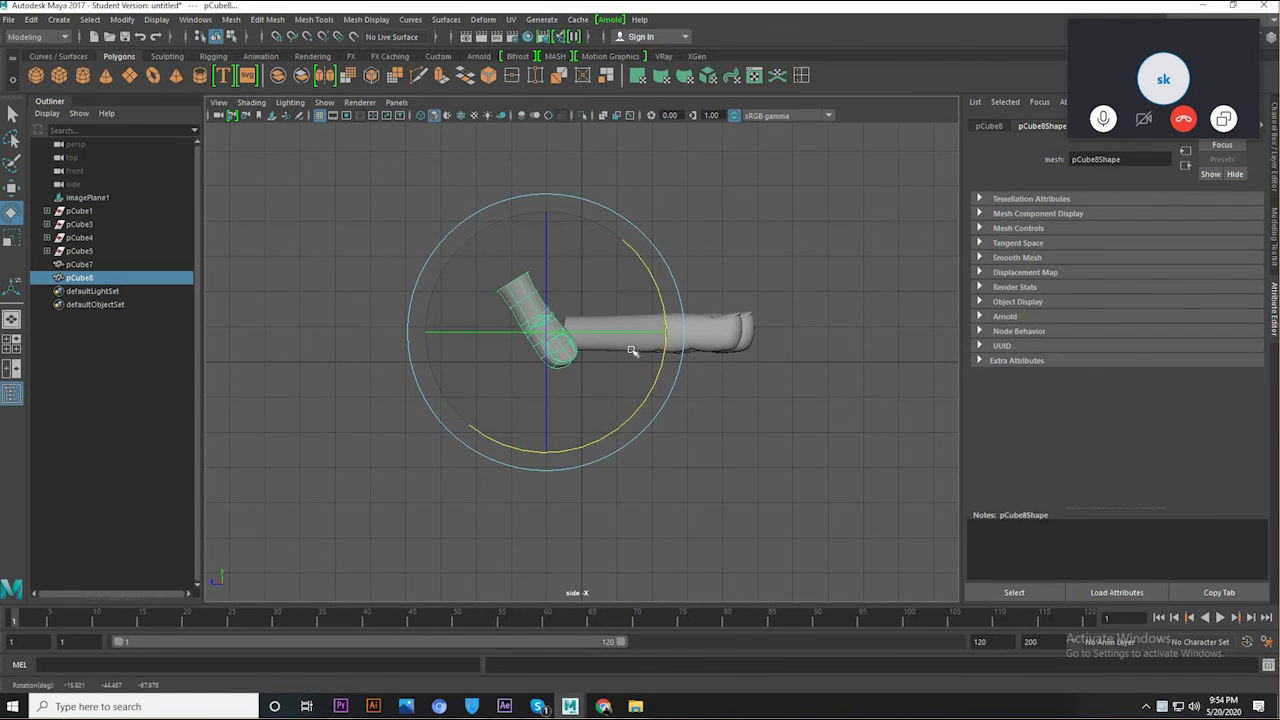
pyautogui.press('w')
pyautogui.moveTo(544, 236); pyautogui.dragTo(545, 290)
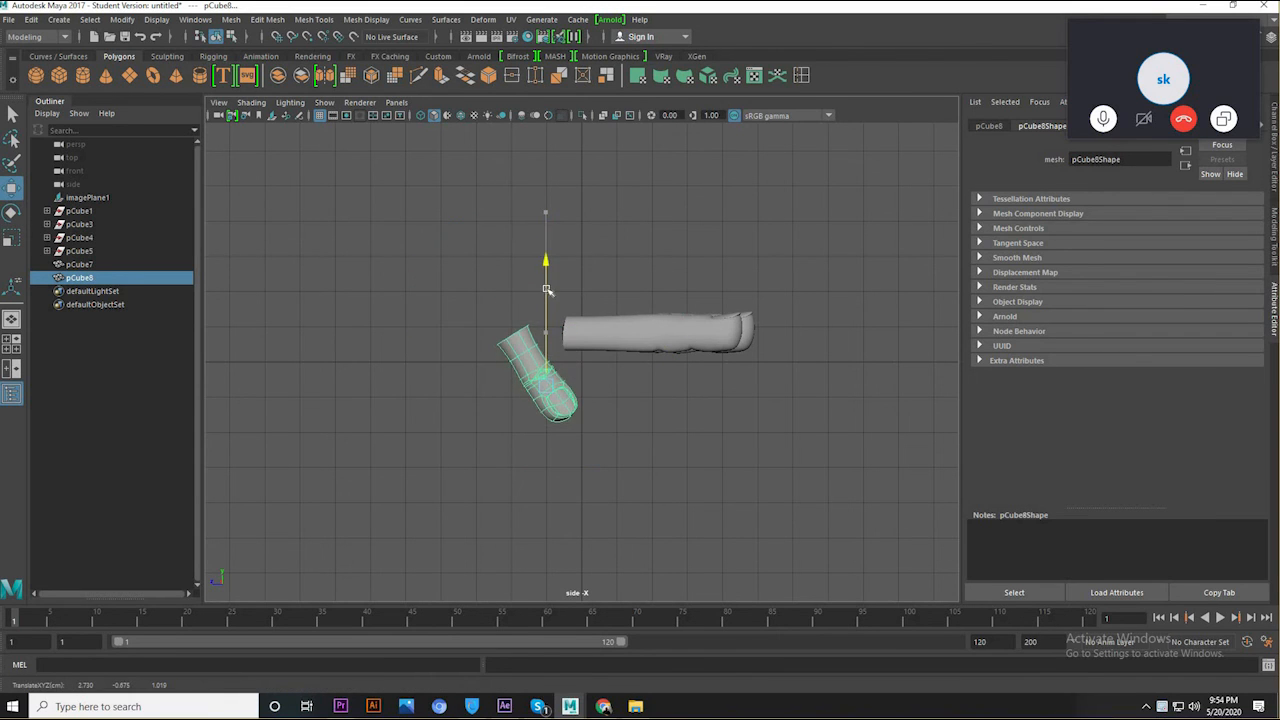
pyautogui.moveTo(481, 387); pyautogui.dragTo(510, 390)
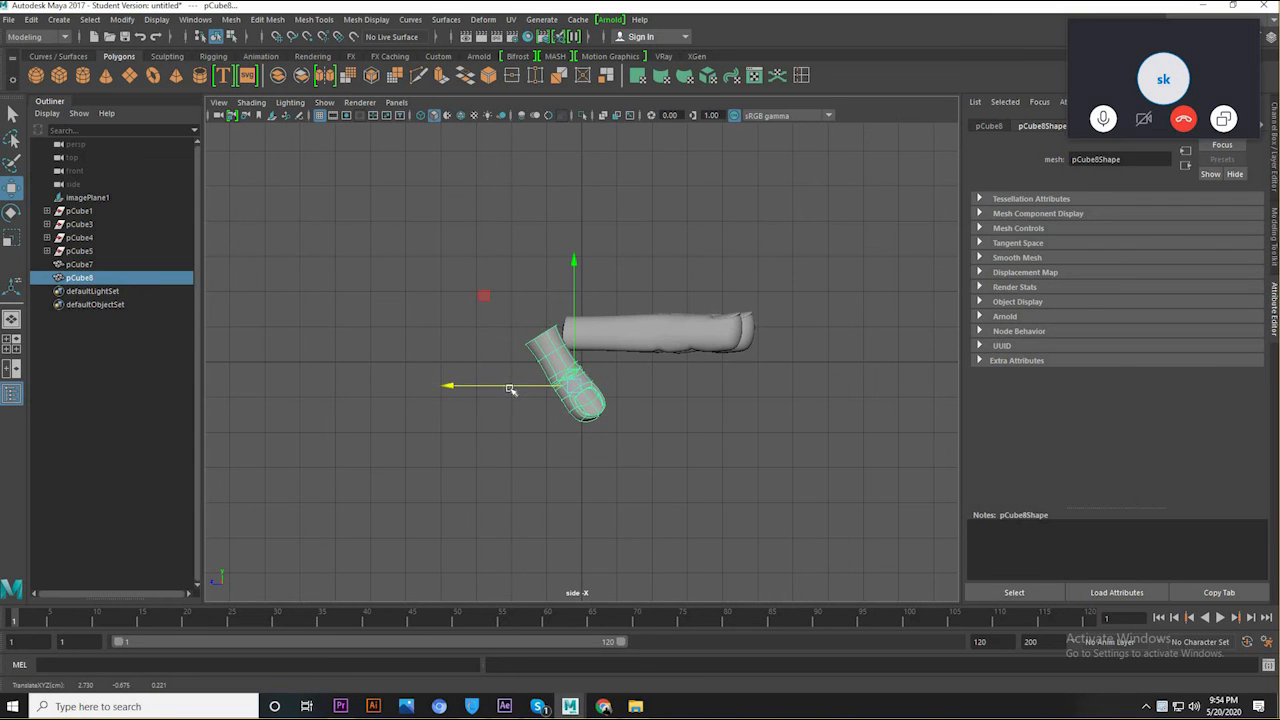
# - Reduce the thumb's tilt in the side view and raise it slightly toward the base of the fingers
pyautogui.press('e')
pyautogui.moveTo(489, 314); pyautogui.dragTo(446, 372)
pyautogui.press('w')
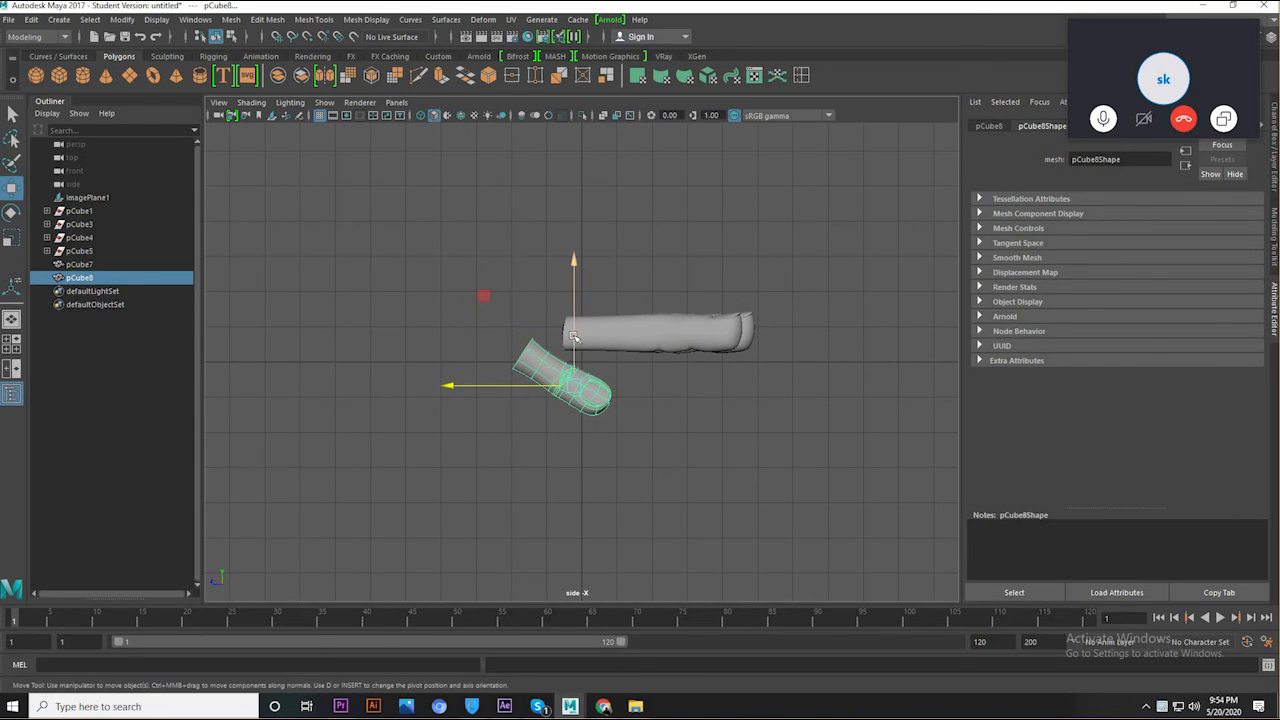
pyautogui.moveTo(574, 337); pyautogui.dragTo(574, 340)
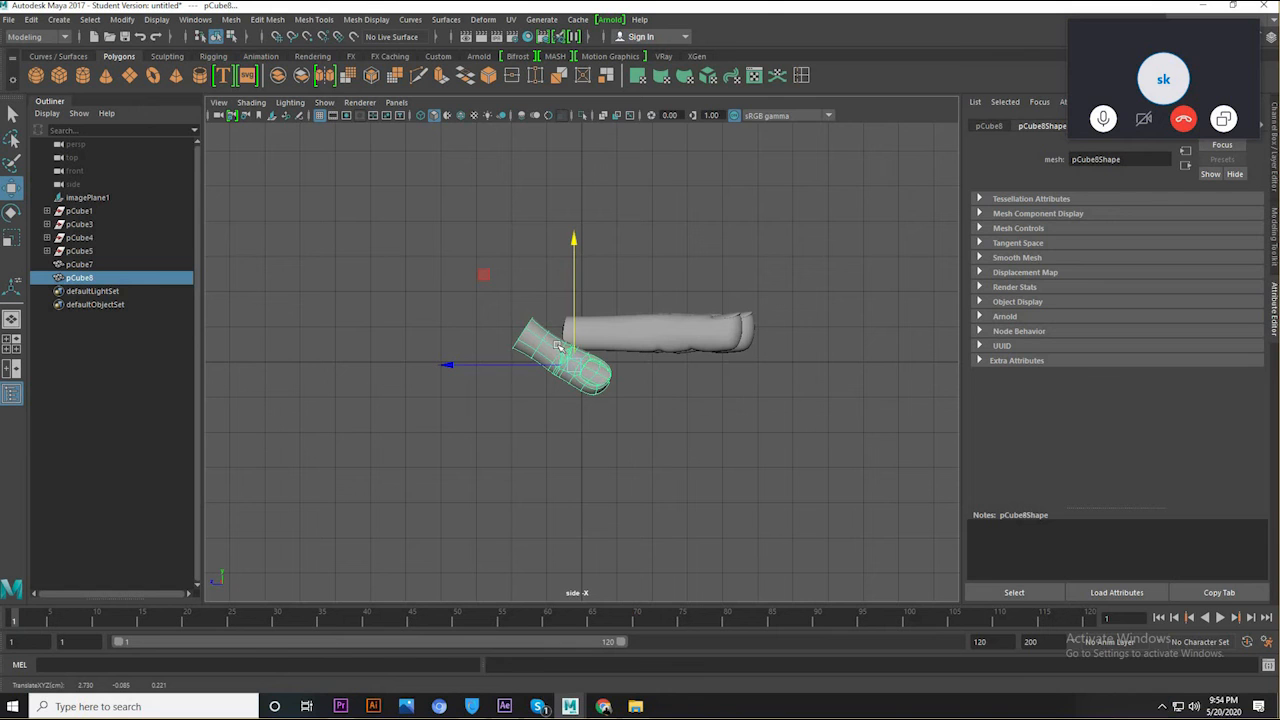
# - Select the finger mesh and the thumb mesh together, raise both well above the hand reference image and deselect them
pyautogui.press('space')
pyautogui.press('space')
pyautogui.keyDown('alt'); pyautogui.moveTo(633, 237); pyautogui.dragTo(650, 395); pyautogui.keyUp('alt')
pyautogui.click(603, 254)
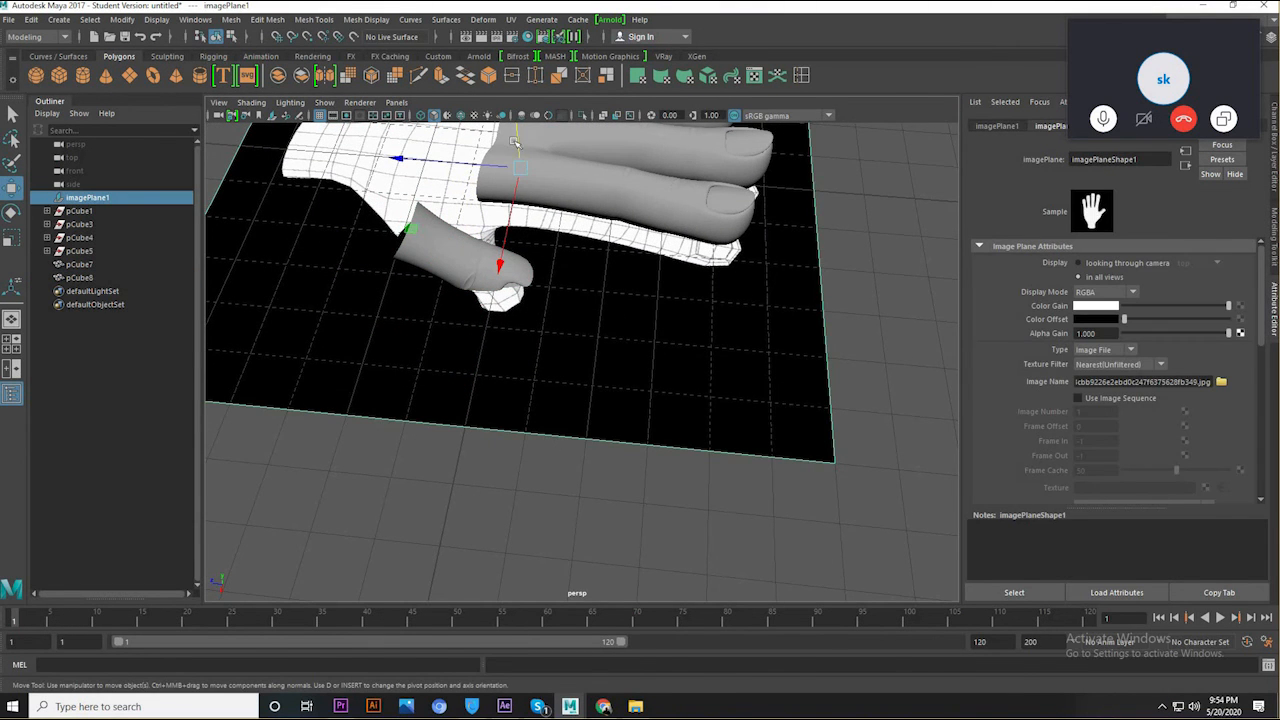
pyautogui.click(568, 174)
pyautogui.keyDown('shift'); pyautogui.click(467, 253); pyautogui.keyUp('shift')
pyautogui.scroll(-4, 520, 244)
pyautogui.keyDown('alt'); pyautogui.moveTo(522, 244); pyautogui.dragTo(537, 314, button='middle'); pyautogui.keyUp('alt')
pyautogui.moveTo(537, 314); pyautogui.dragTo(514, 195)
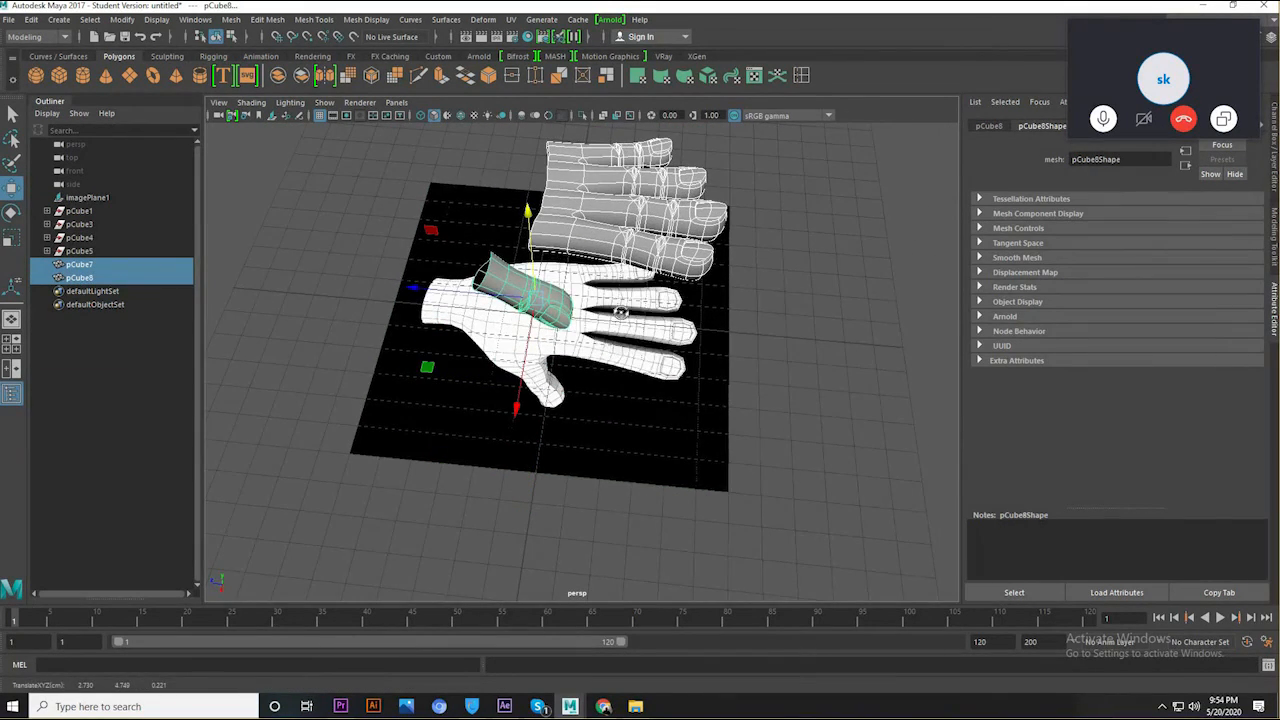
pyautogui.keyDown('alt'); pyautogui.moveTo(620, 311); pyautogui.dragTo(652, 297); pyautogui.keyUp('alt')
pyautogui.click(782, 289)
pyautogui.keyDown('alt'); pyautogui.moveTo(770, 289); pyautogui.dragTo(630, 280); pyautogui.keyUp('alt')
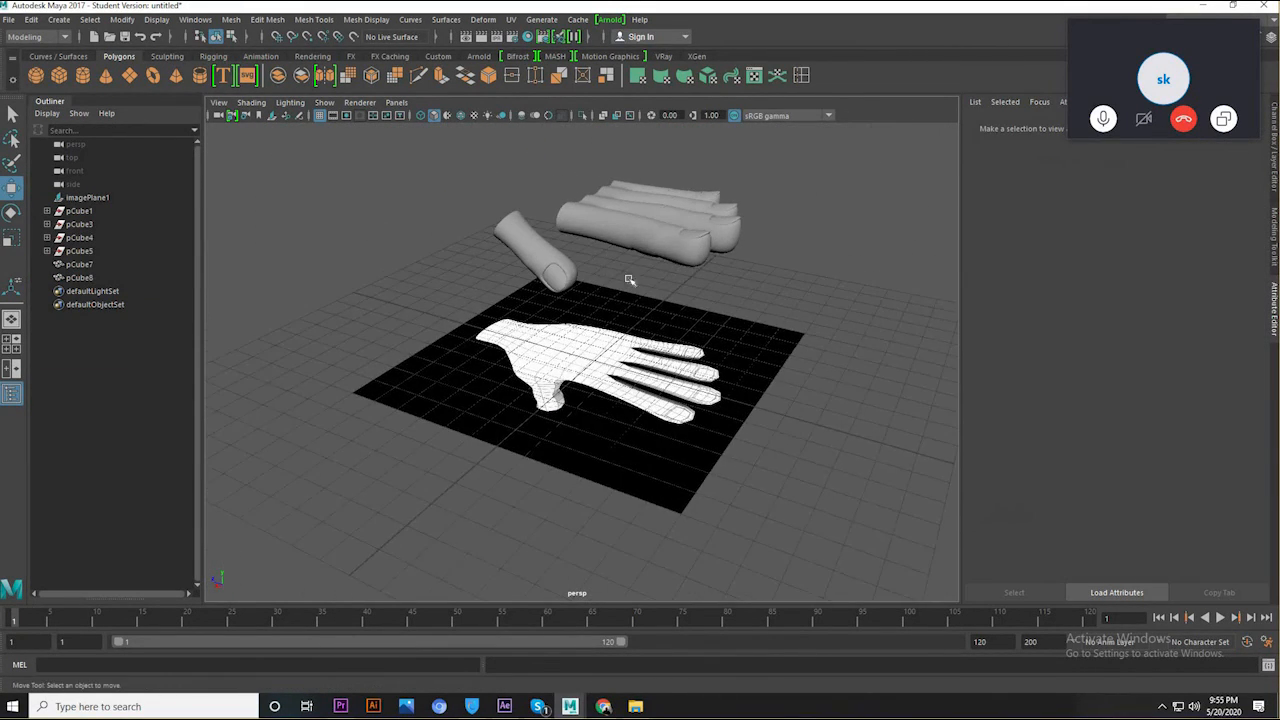
# - Rotate the thumb outward in the top view and reposition it over the thumb of the reference hand
pyautogui.keyDown('alt'); pyautogui.moveTo(630, 280); pyautogui.dragTo(619, 320, button='middle'); pyautogui.keyUp('alt')
pyautogui.scroll(2, 618, 320)
pyautogui.press('space')
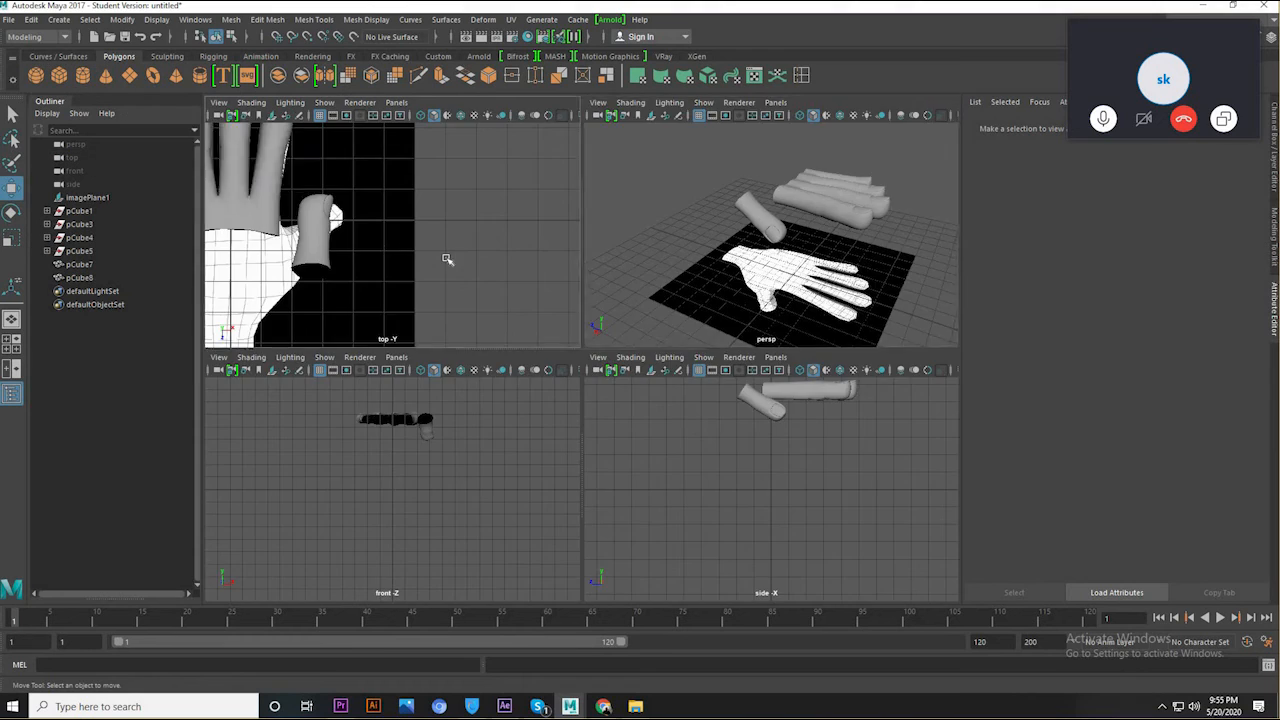
pyautogui.press('space')
pyautogui.click(520, 397)
pyautogui.click(524, 398)
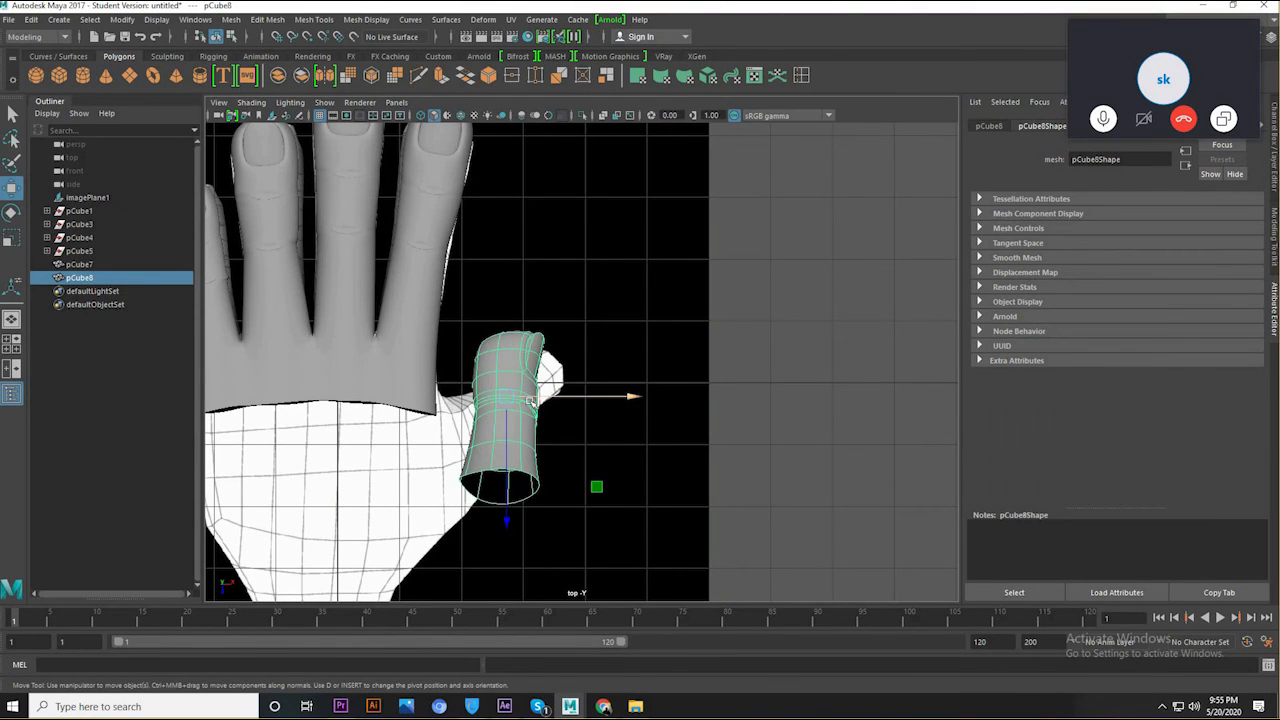
pyautogui.press('e')
pyautogui.moveTo(608, 458); pyautogui.dragTo(539, 461)
pyautogui.press('w')
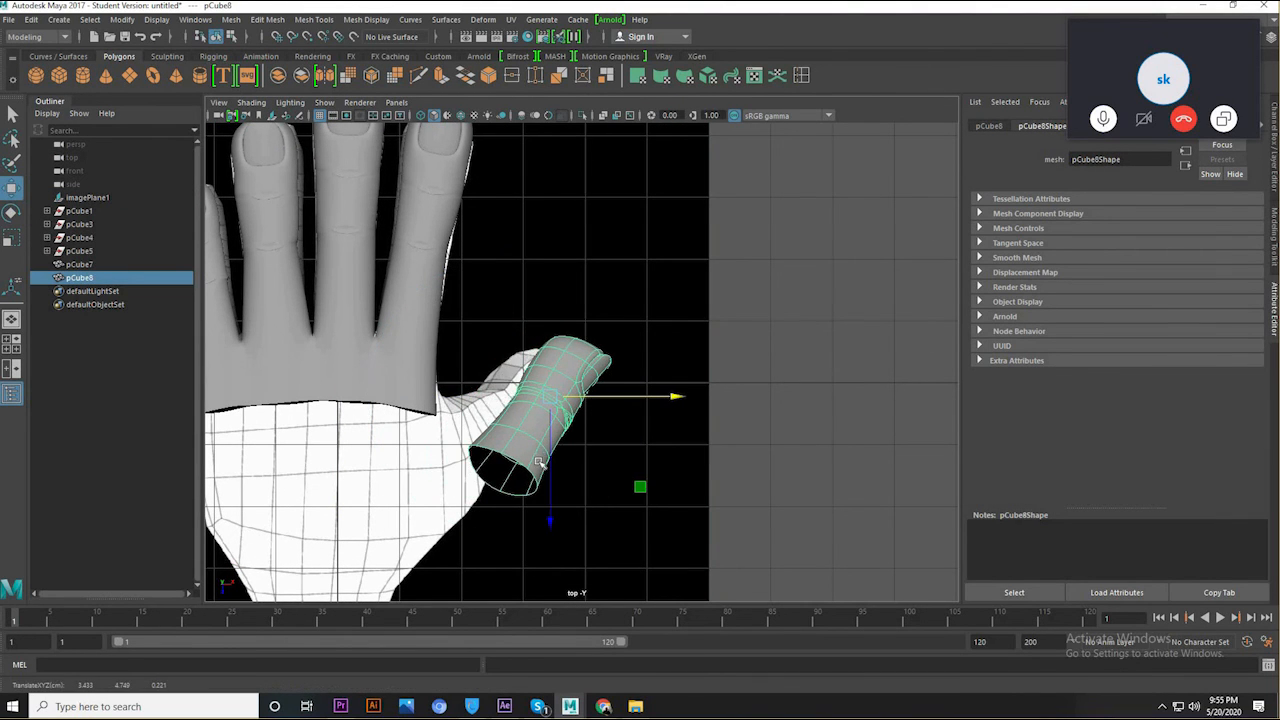
pyautogui.moveTo(550, 508); pyautogui.dragTo(550, 500)
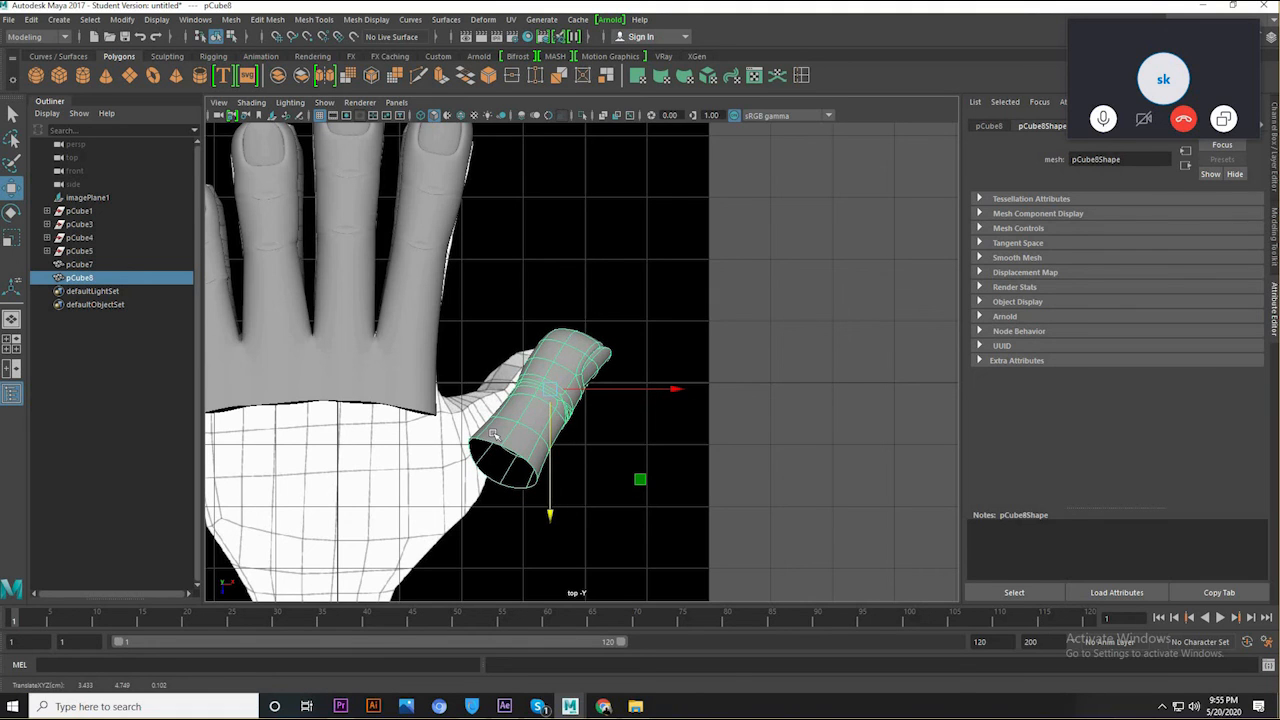
# - Rotate the thumb's vertices from the tip to just below the knuckle in the top view and shift them inward
pyautogui.moveTo(563, 383); pyautogui.dragTo(496, 324, button='right')
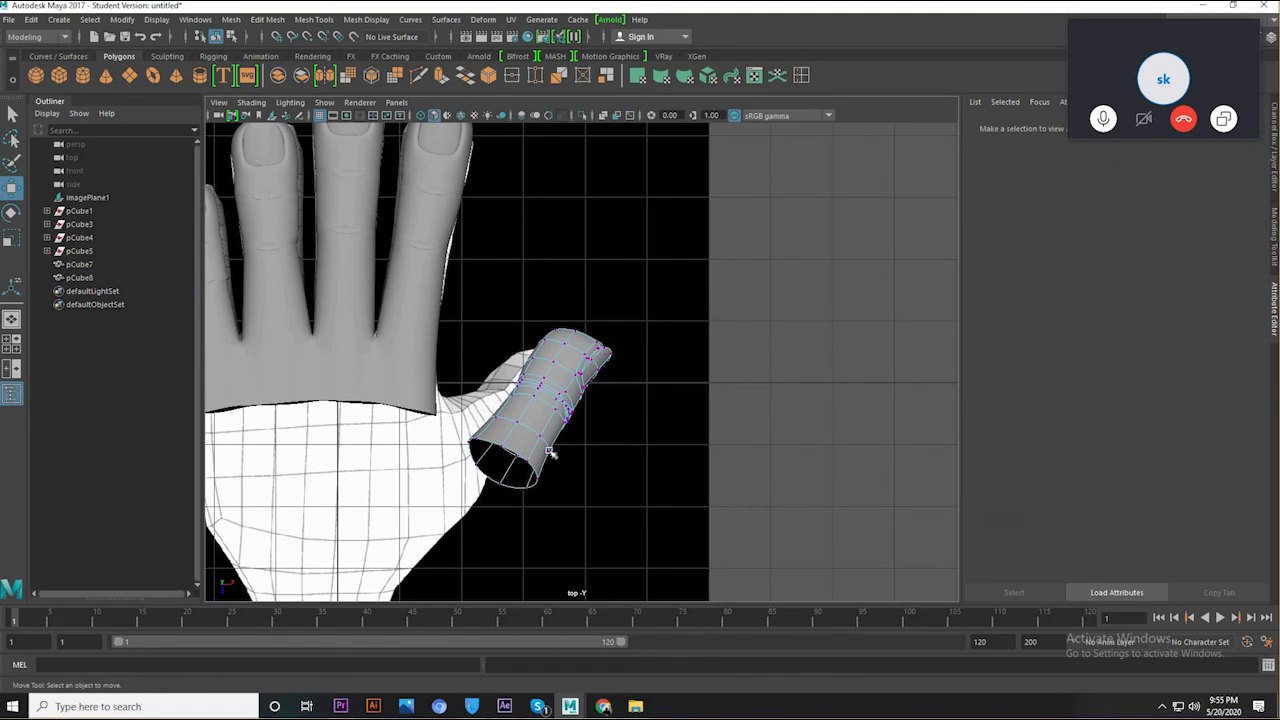
pyautogui.press('space')
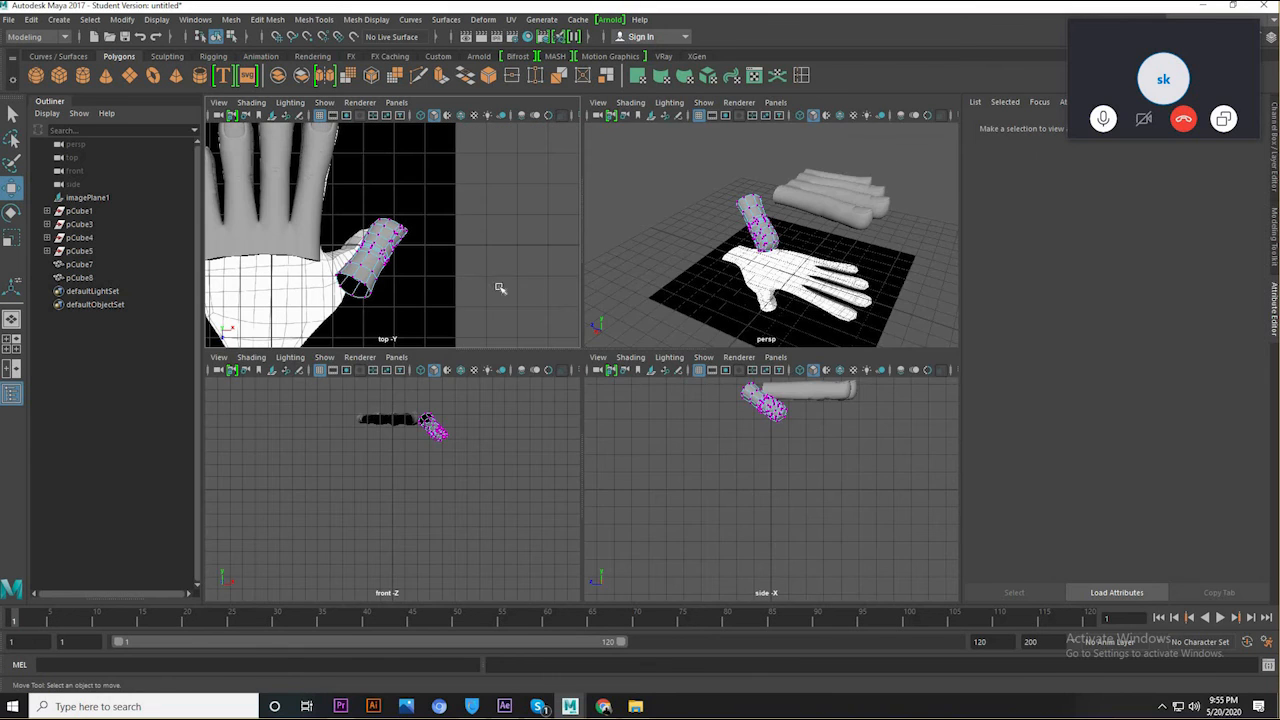
pyautogui.press('space')
pyautogui.moveTo(437, 230); pyautogui.dragTo(505, 292)
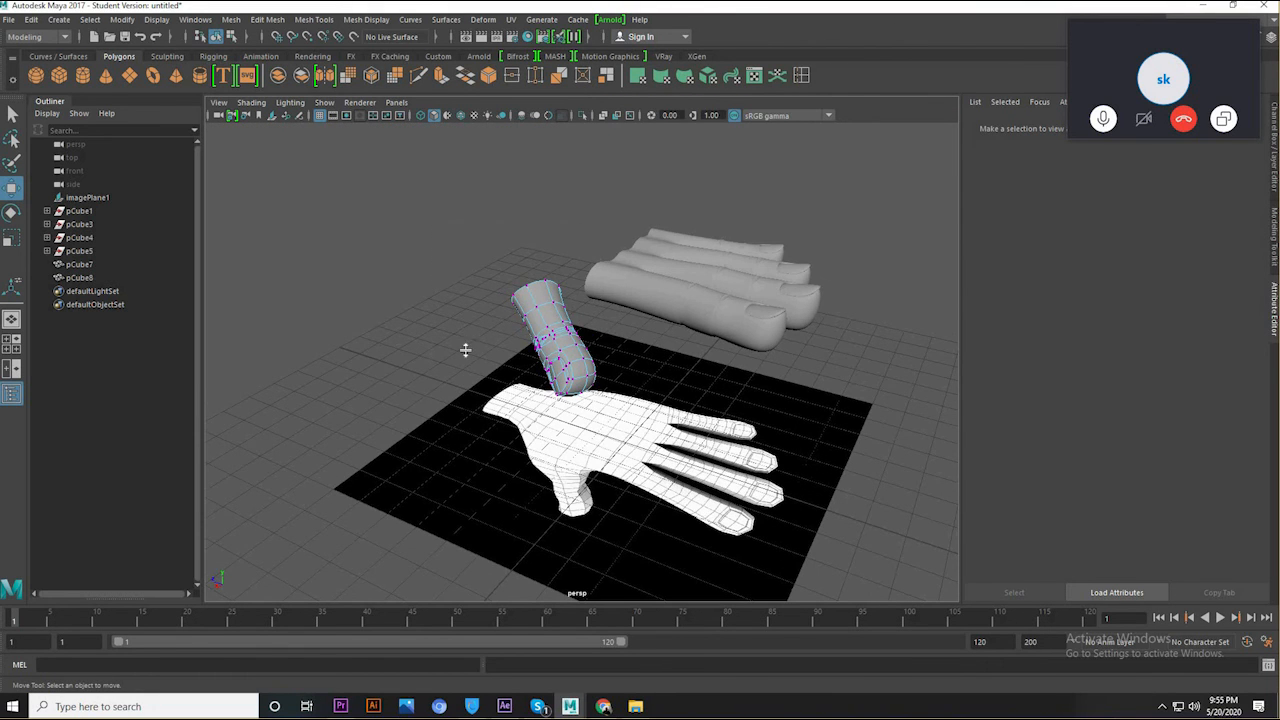
pyautogui.press('space')
pyautogui.press('f')
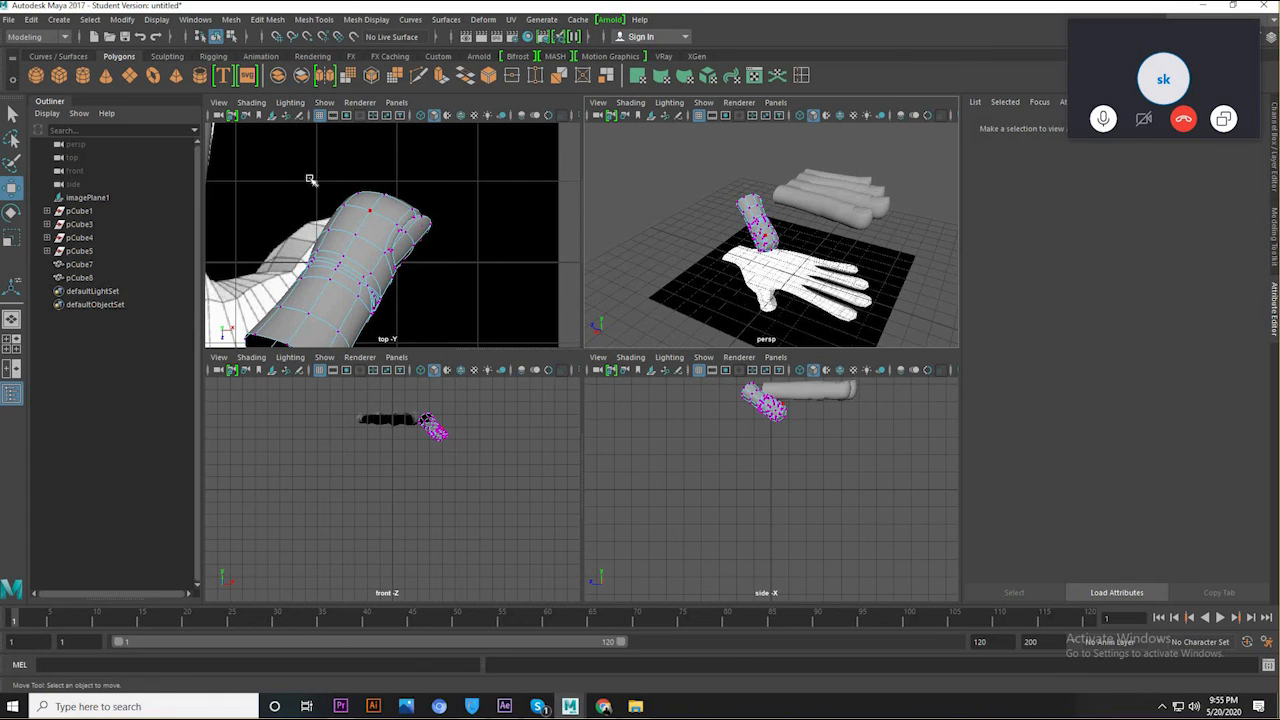
pyautogui.moveTo(252, 158); pyautogui.dragTo(485, 291)
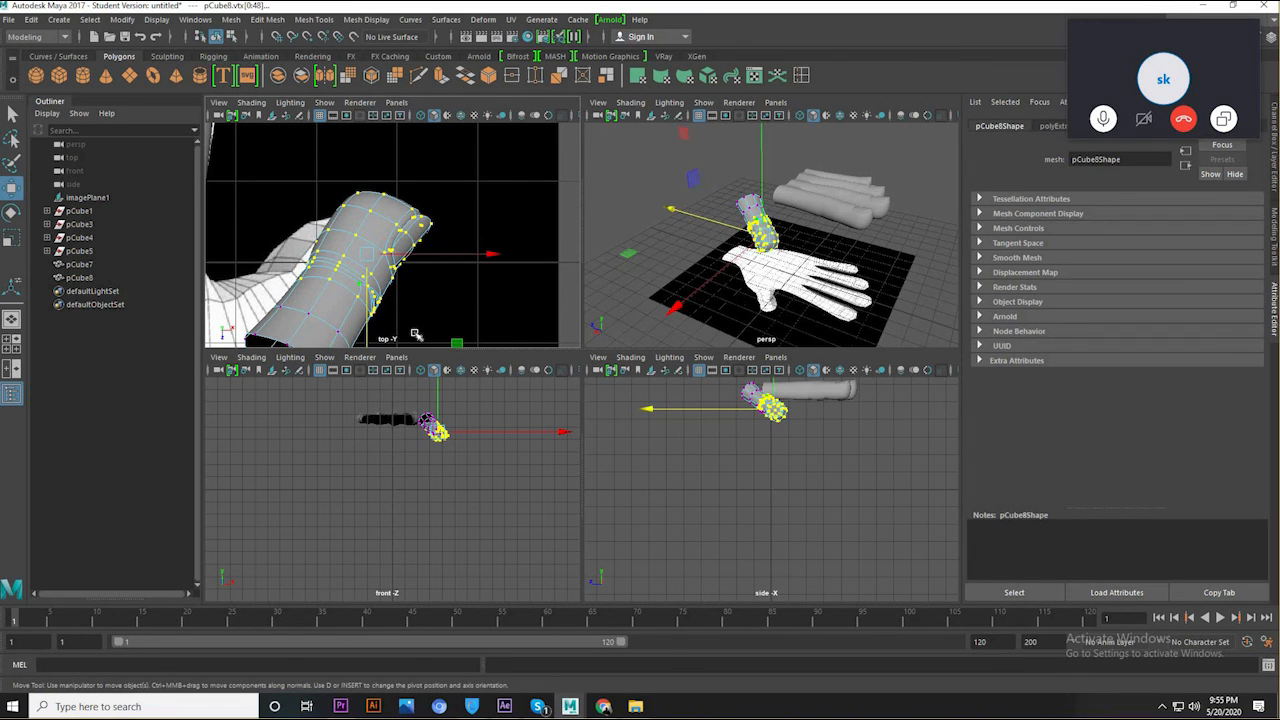
pyautogui.press('e')
pyautogui.moveTo(460, 300); pyautogui.dragTo(466, 266)
pyautogui.press('w')
pyautogui.keyDown('alt'); pyautogui.moveTo(430, 298); pyautogui.dragTo(467, 254, button='middle'); pyautogui.keyUp('alt')
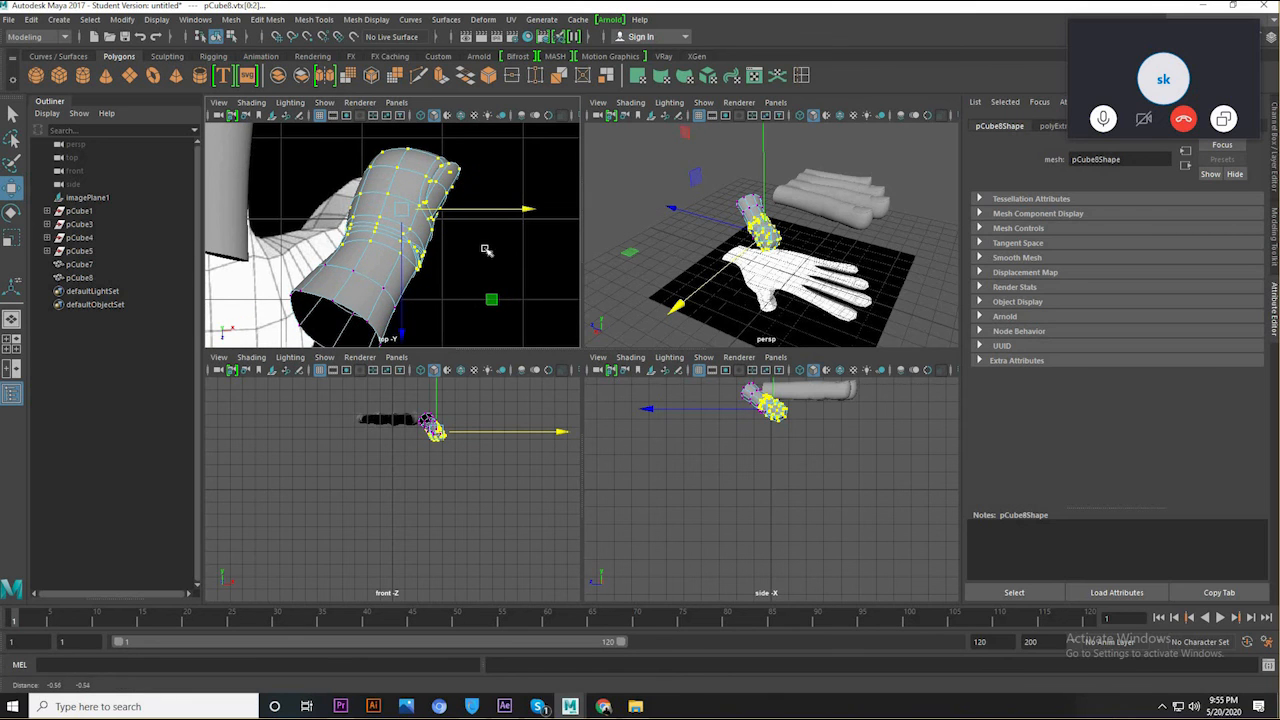
pyautogui.moveTo(490, 209); pyautogui.dragTo(486, 220)
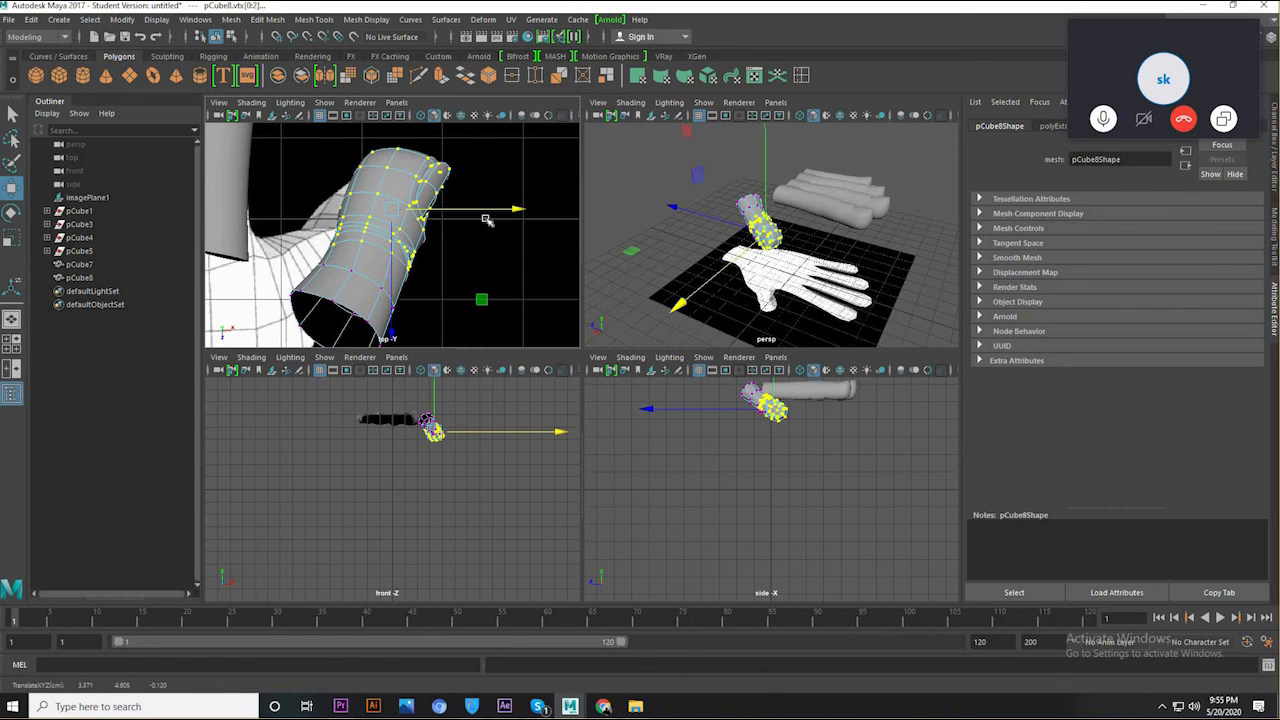
# - Rotate the thumb's upper vertices slightly further and nudge a single vertex at the outer side of the knuckle inward
pyautogui.press('e')
pyautogui.moveTo(468, 318); pyautogui.dragTo(478, 312)
pyautogui.press('w')
pyautogui.moveTo(495, 208); pyautogui.dragTo(488, 210)
pyautogui.hotkey('ctrl', 'z')
pyautogui.moveTo(446, 254); pyautogui.dragTo(421, 234)
pyautogui.moveTo(495, 248); pyautogui.dragTo(493, 248)
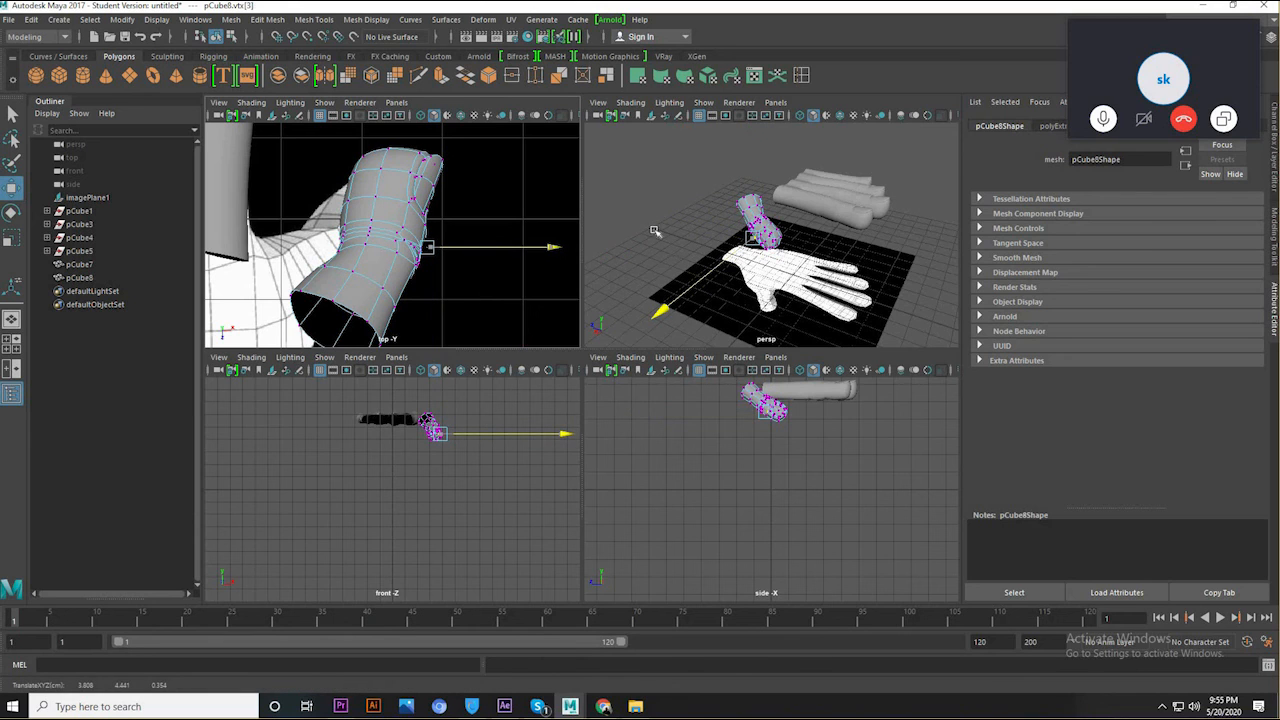
# - Select the edge loop around the thumb's open base and scale it up to flare the opening
pyautogui.press('space')
pyautogui.keyDown('alt'); pyautogui.moveTo(654, 231); pyautogui.dragTo(603, 330); pyautogui.keyUp('alt')
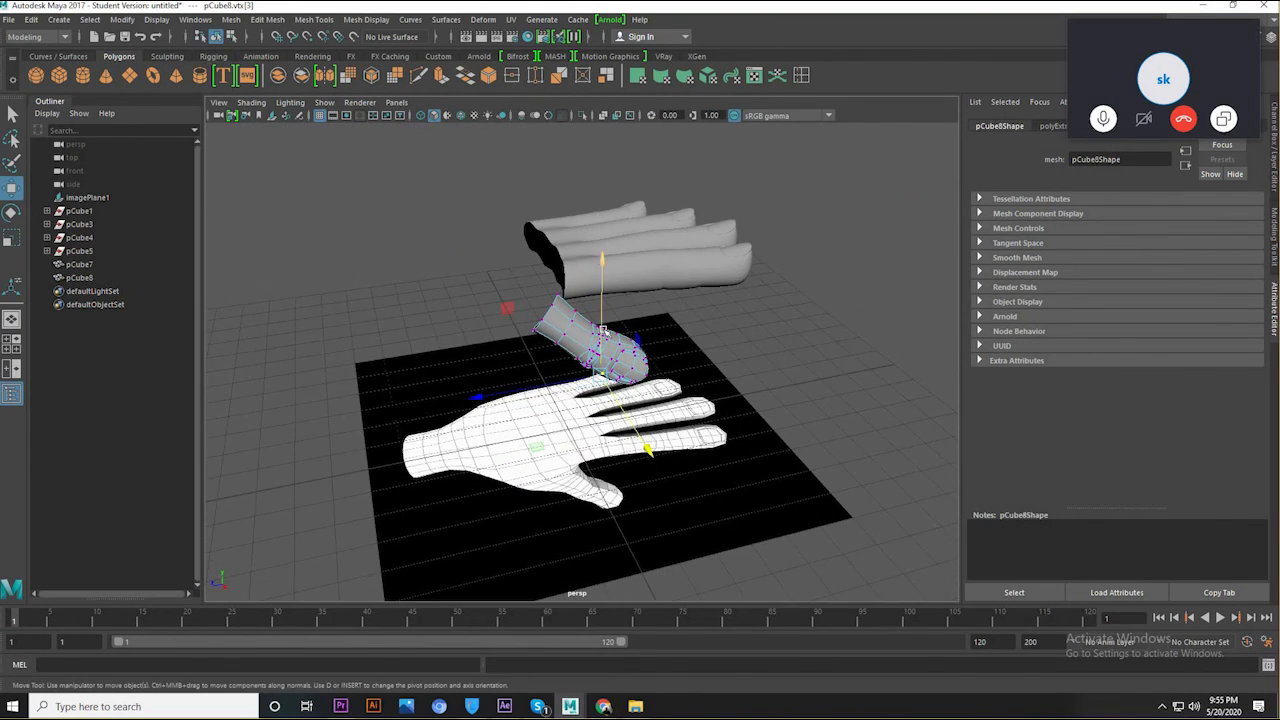
pyautogui.scroll(5, 603, 330)
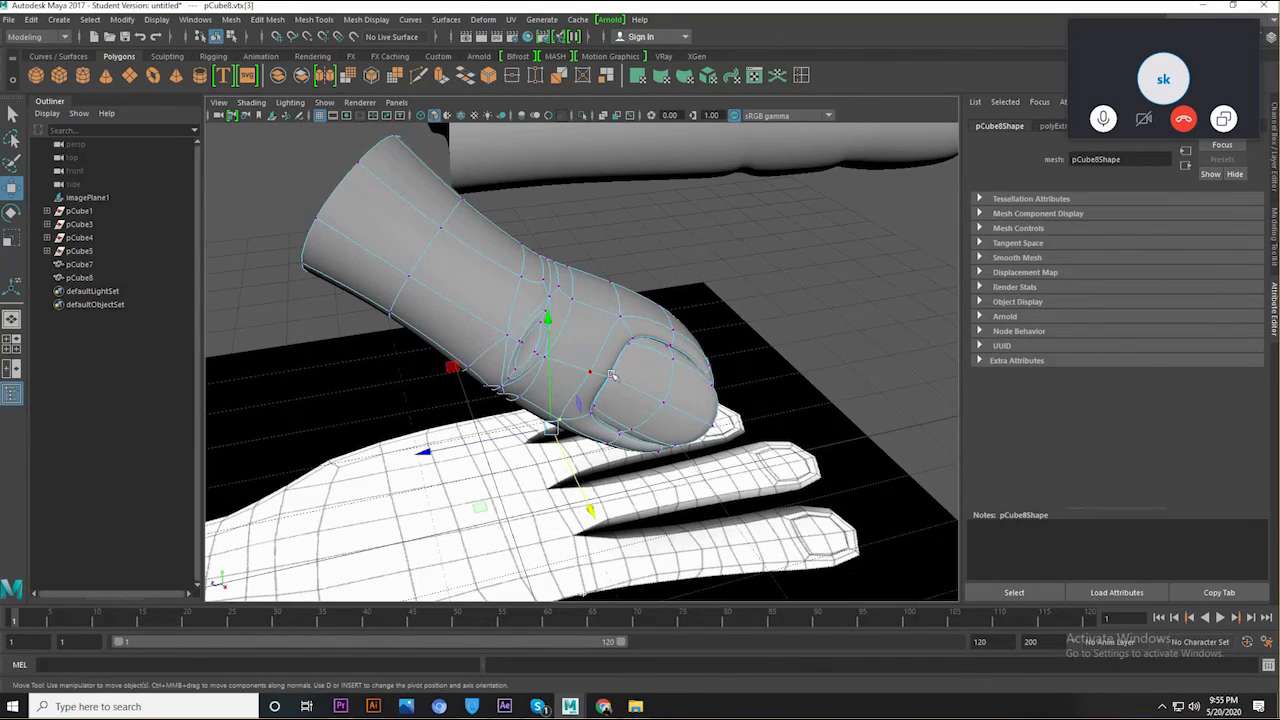
pyautogui.keyDown('alt'); pyautogui.moveTo(542, 380); pyautogui.dragTo(593, 180); pyautogui.keyUp('alt')
pyautogui.moveTo(591, 176); pyautogui.dragTo(585, 176, button='right')
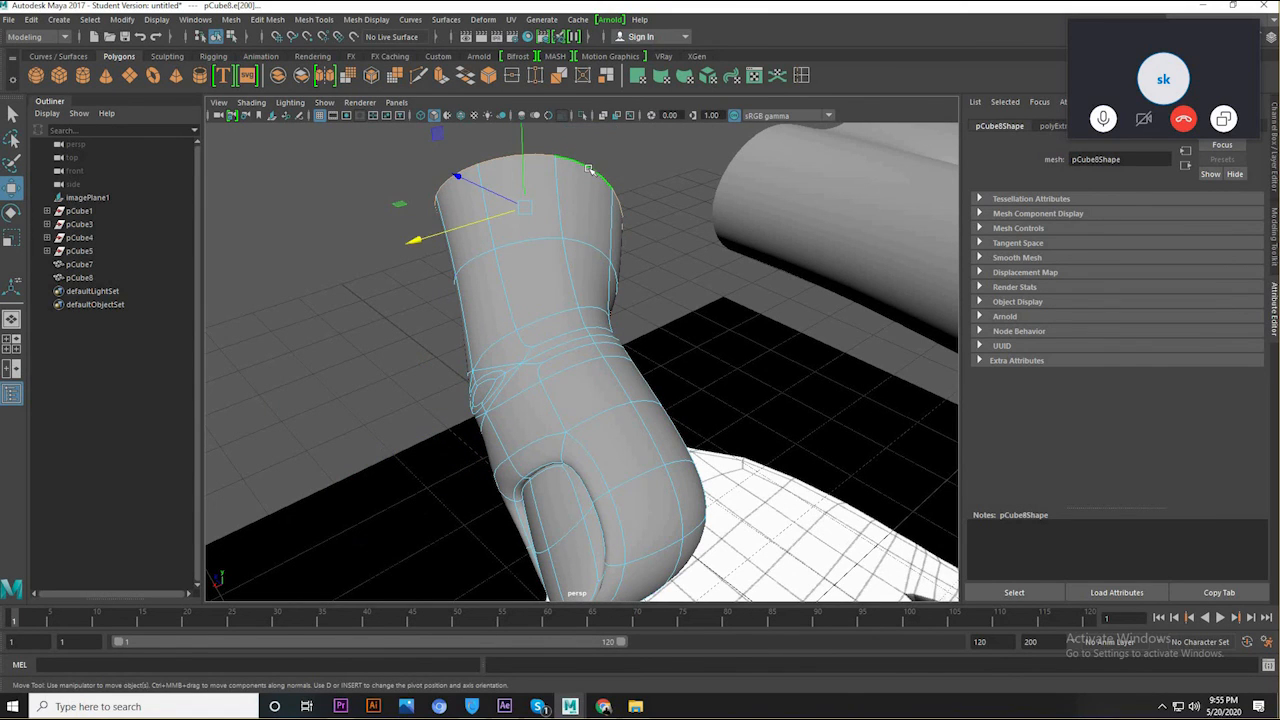
pyautogui.press('r')
pyautogui.moveTo(525, 208); pyautogui.dragTo(546, 210)
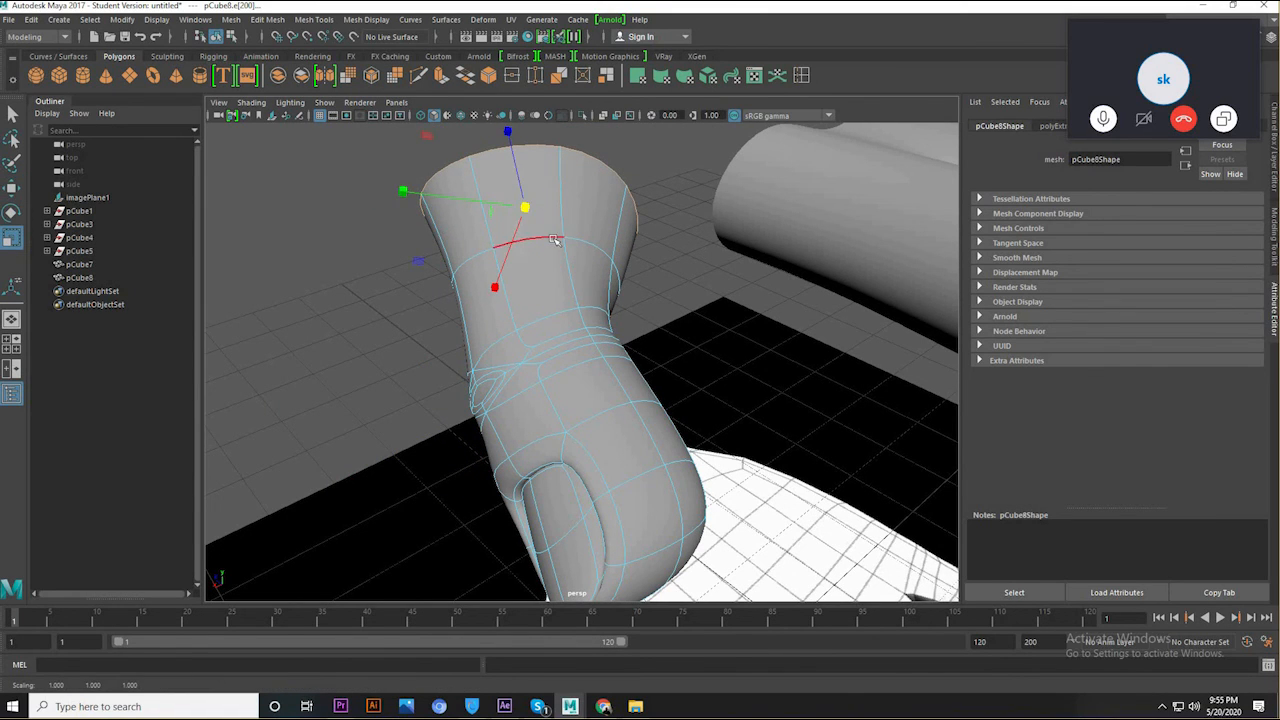
# - Reorient the thumb's open base edge loop and shift it along the X axis toward the palm
pyautogui.press('w')
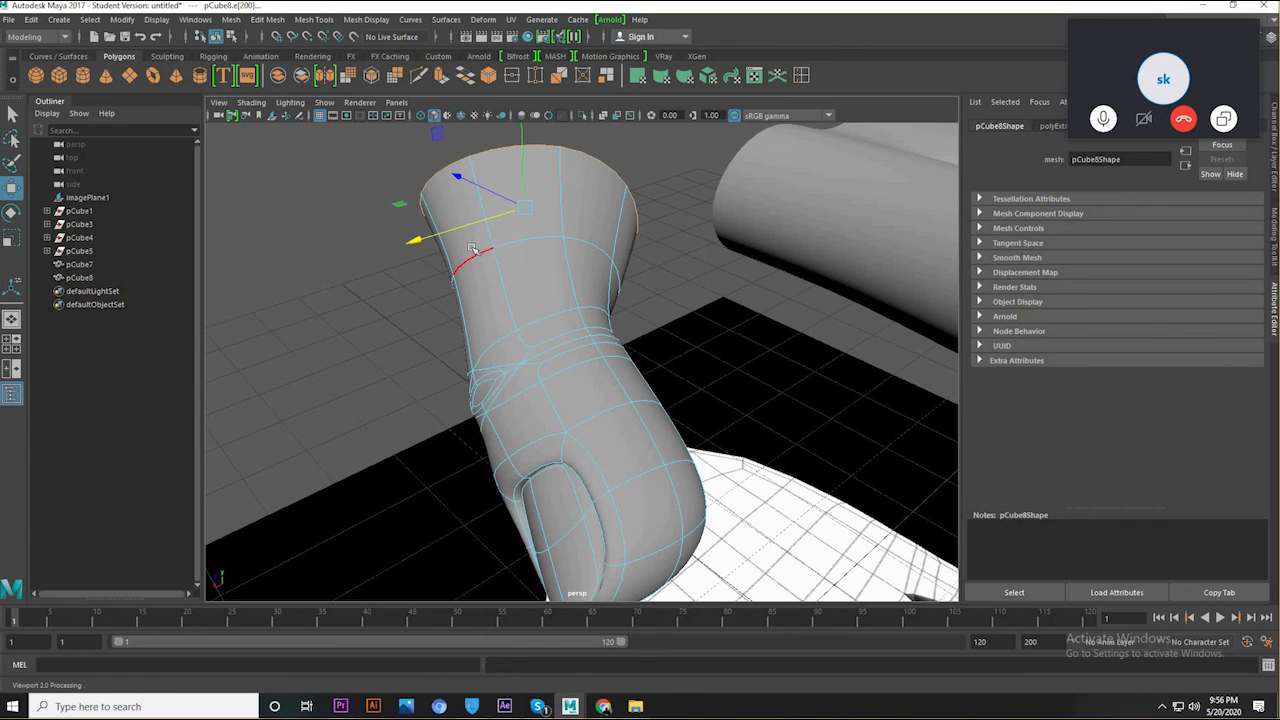
pyautogui.press('e')
pyautogui.moveTo(455, 256); pyautogui.dragTo(542, 236)
pyautogui.press('w')
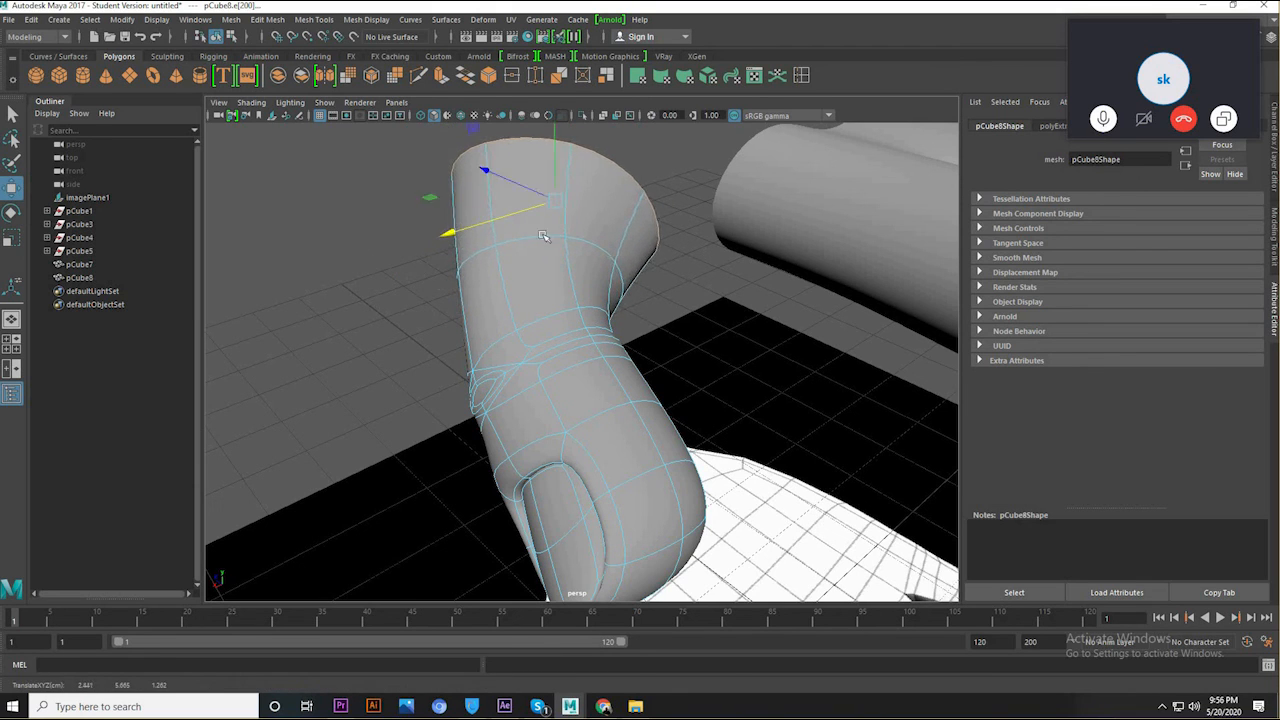
pyautogui.press('e')
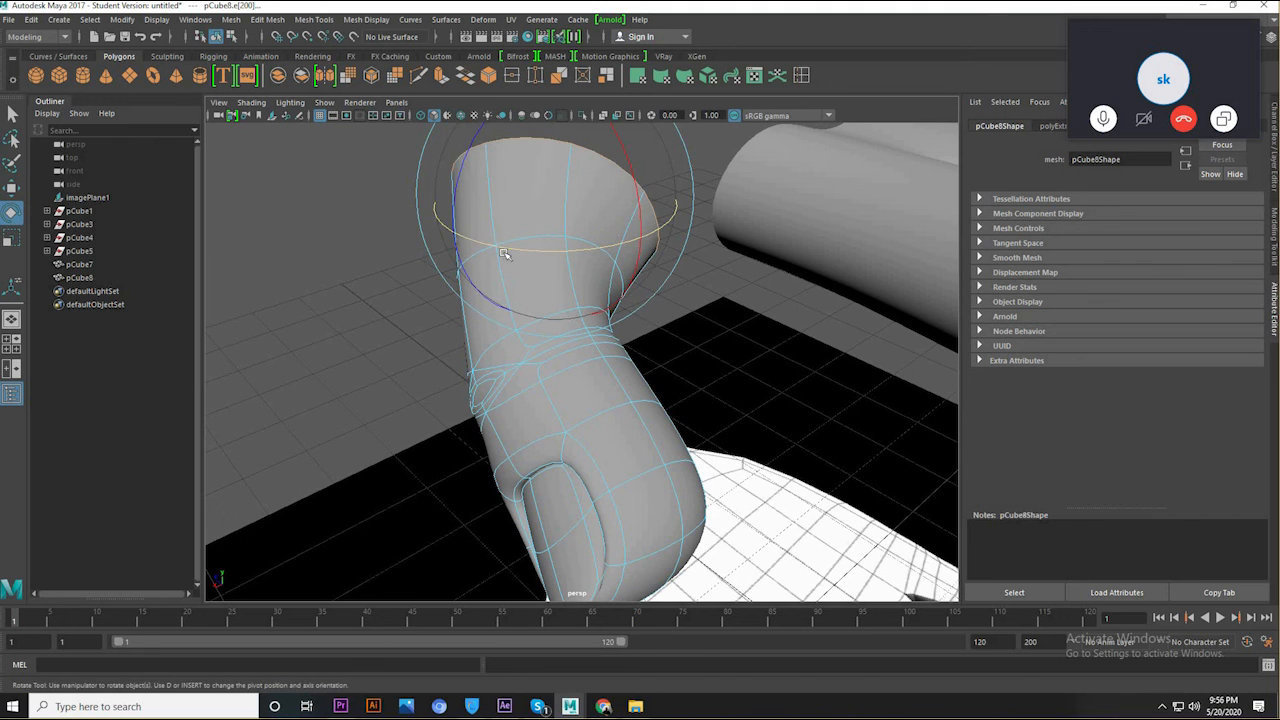
pyautogui.press('space')
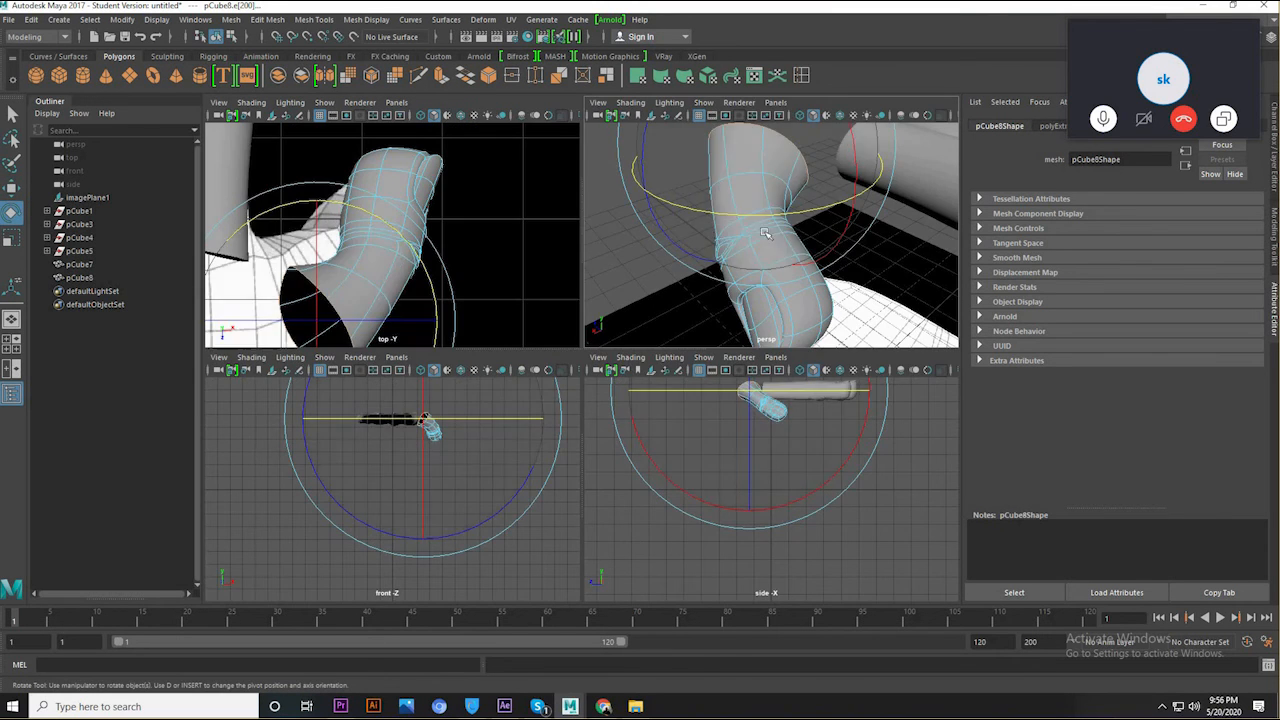
pyautogui.press('space')
pyautogui.keyDown('alt'); pyautogui.moveTo(720, 245); pyautogui.dragTo(743, 343); pyautogui.keyUp('alt')
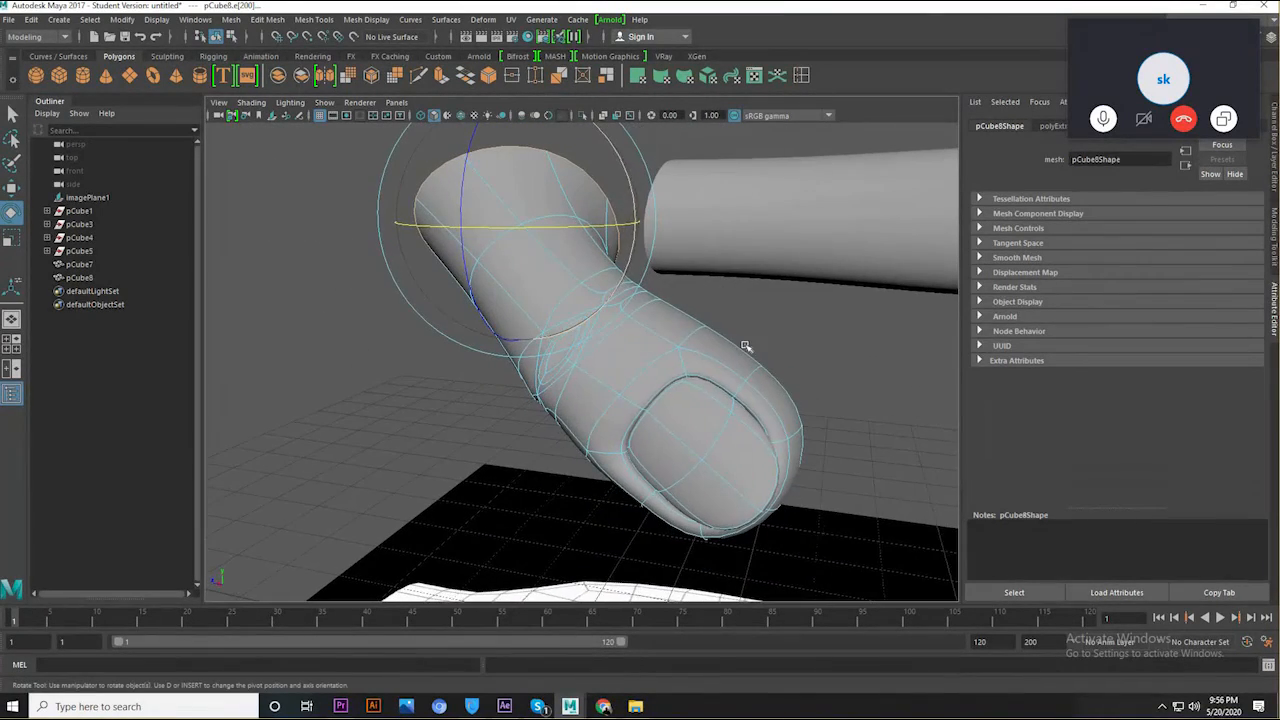
# - In the top view, select the faces on the thumb's finger-facing side above the knuckle and move them outward along the X axis
pyautogui.press('space')
pyautogui.press('space')
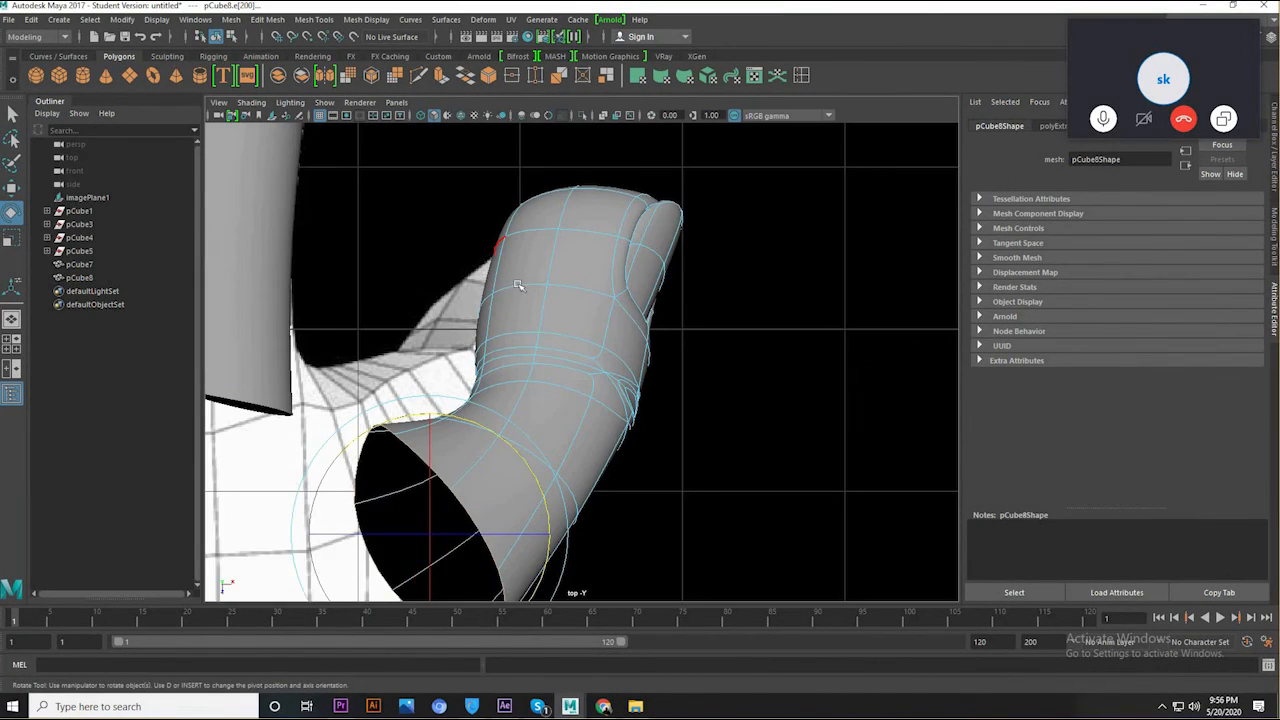
pyautogui.moveTo(505, 330)
pyautogui.mouseDown(button='right')
pyautogui.moveTo(505, 292)
pyautogui.moveTo(505, 358)
pyautogui.moveTo(485, 322)
pyautogui.mouseUp(button='right')
pyautogui.click(508, 290)
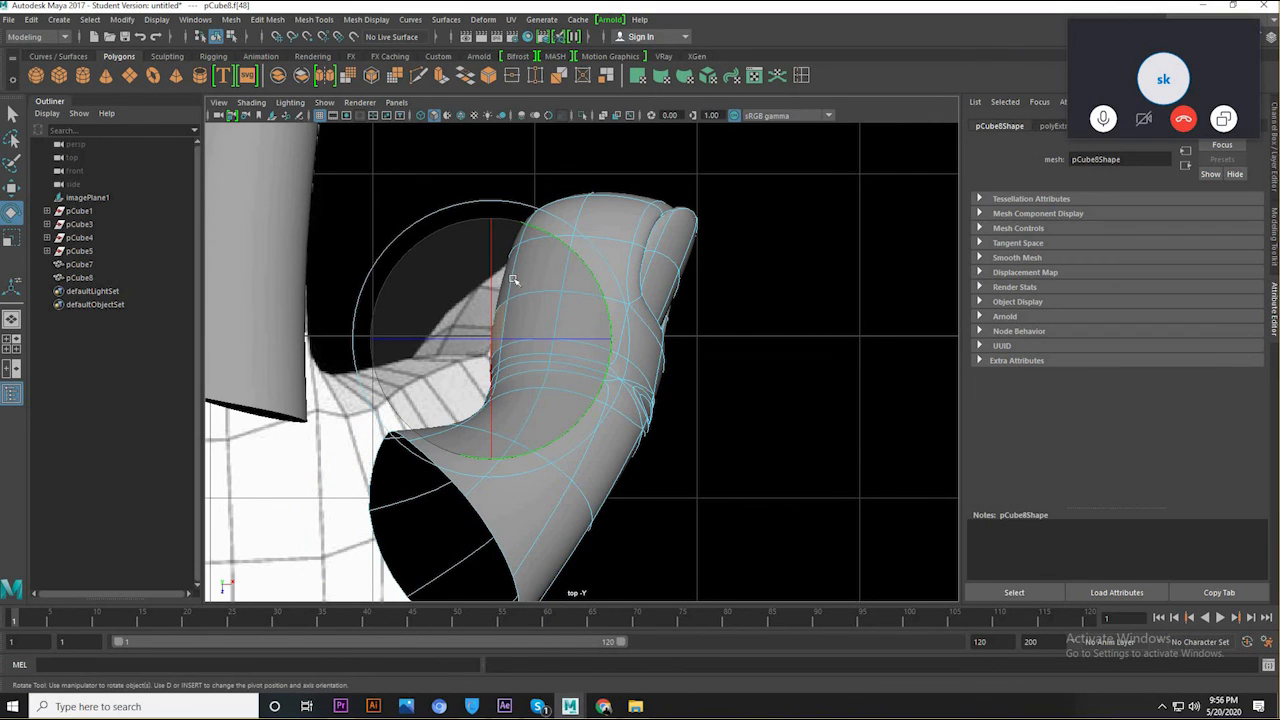
pyautogui.press('q')
pyautogui.keyDown('shift'); pyautogui.click(509, 281); pyautogui.keyUp('shift')
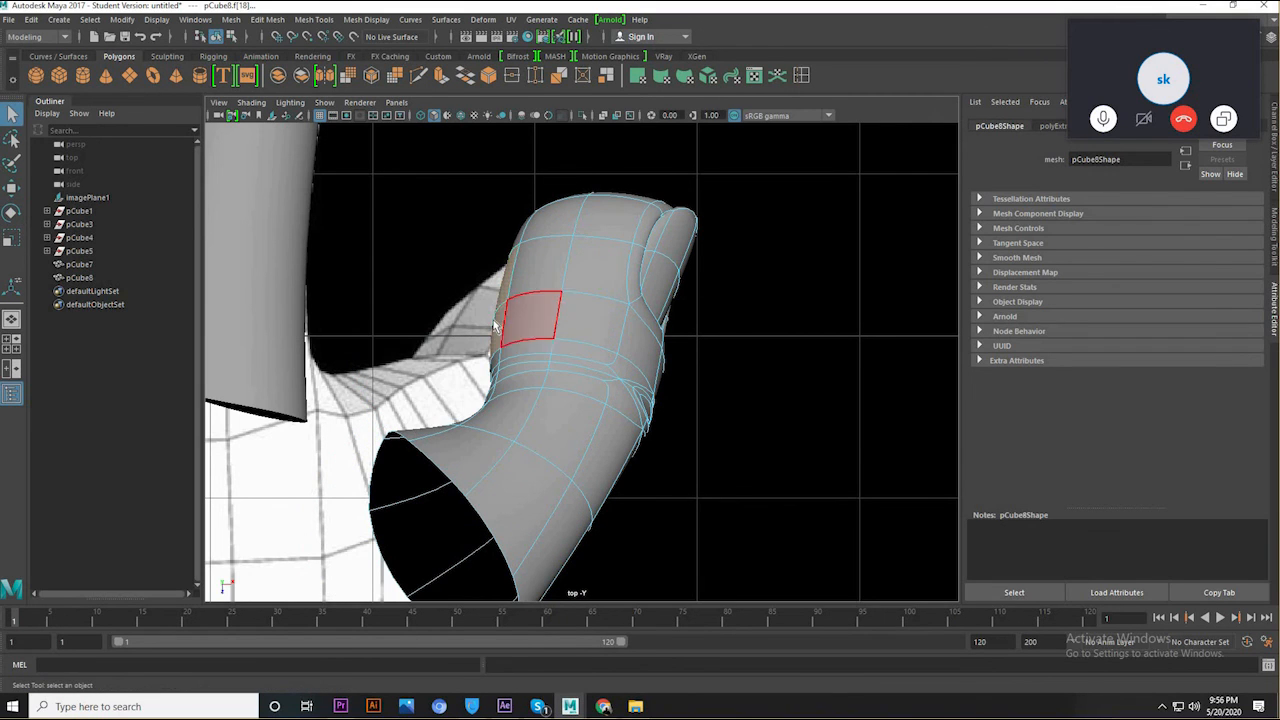
pyautogui.press('w')
pyautogui.click(538, 316)
pyautogui.hotkey('ctrl', 'z')
pyautogui.moveTo(581, 308); pyautogui.dragTo(569, 308)
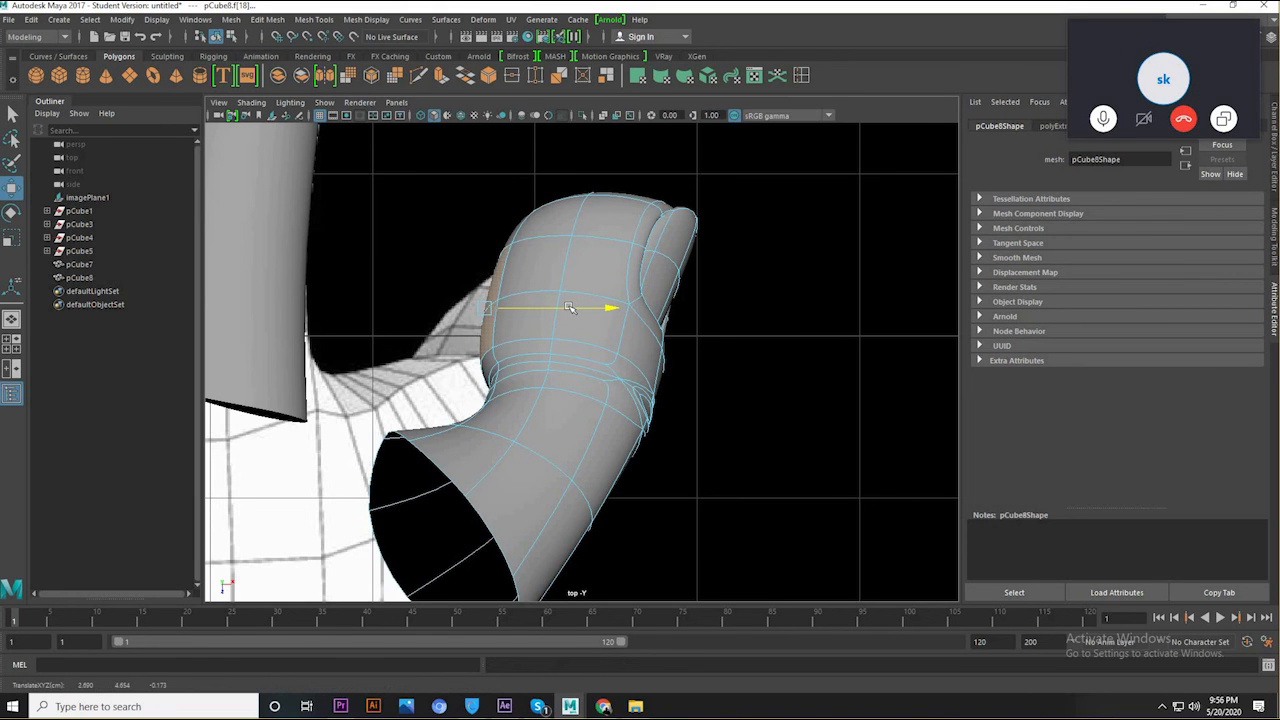
# - Reposition the vertex on the thumb's finger-facing side, between the knuckle and the open base, pulling it outward toward the fingers
pyautogui.moveTo(466, 320); pyautogui.dragTo(370, 317, button='right')
pyautogui.press('space')
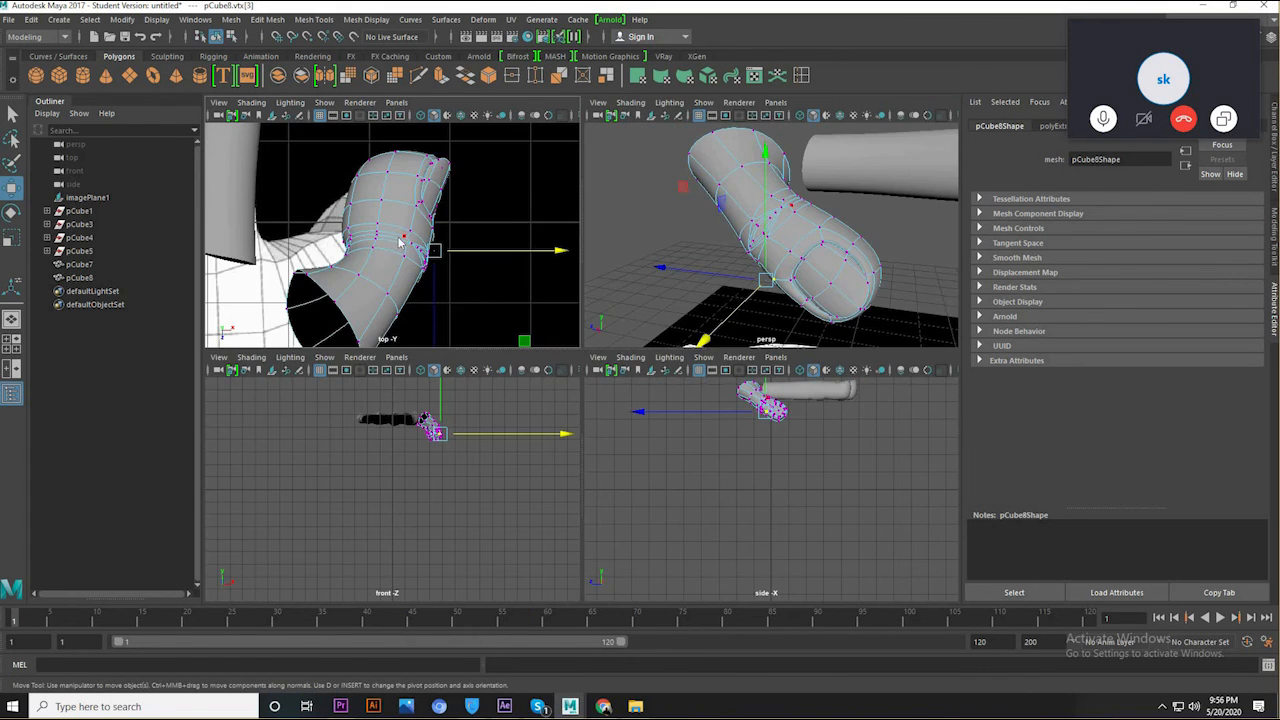
pyautogui.press('space')
pyautogui.moveTo(540, 397); pyautogui.dragTo(503, 375)
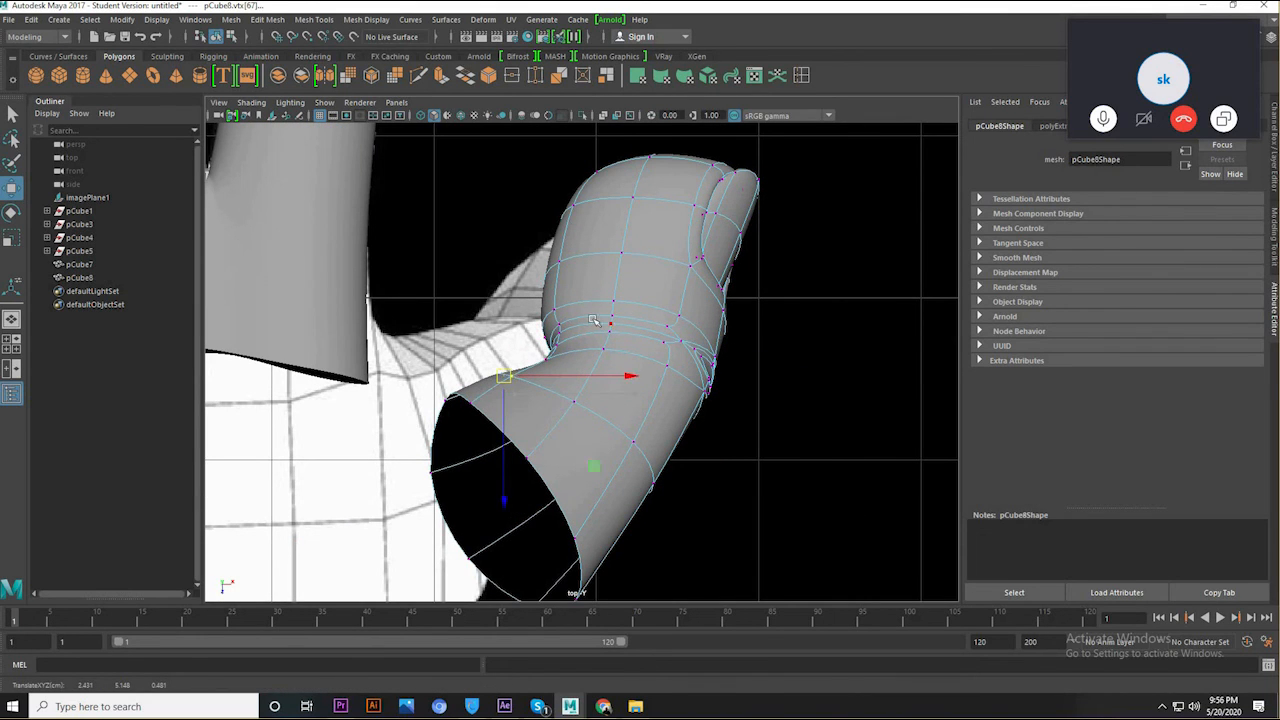
# - Rotate the whole thumb object slightly in the top view and shift it along the X axis toward the palm
pyautogui.moveTo(636, 288); pyautogui.dragTo(692, 266, button='right')
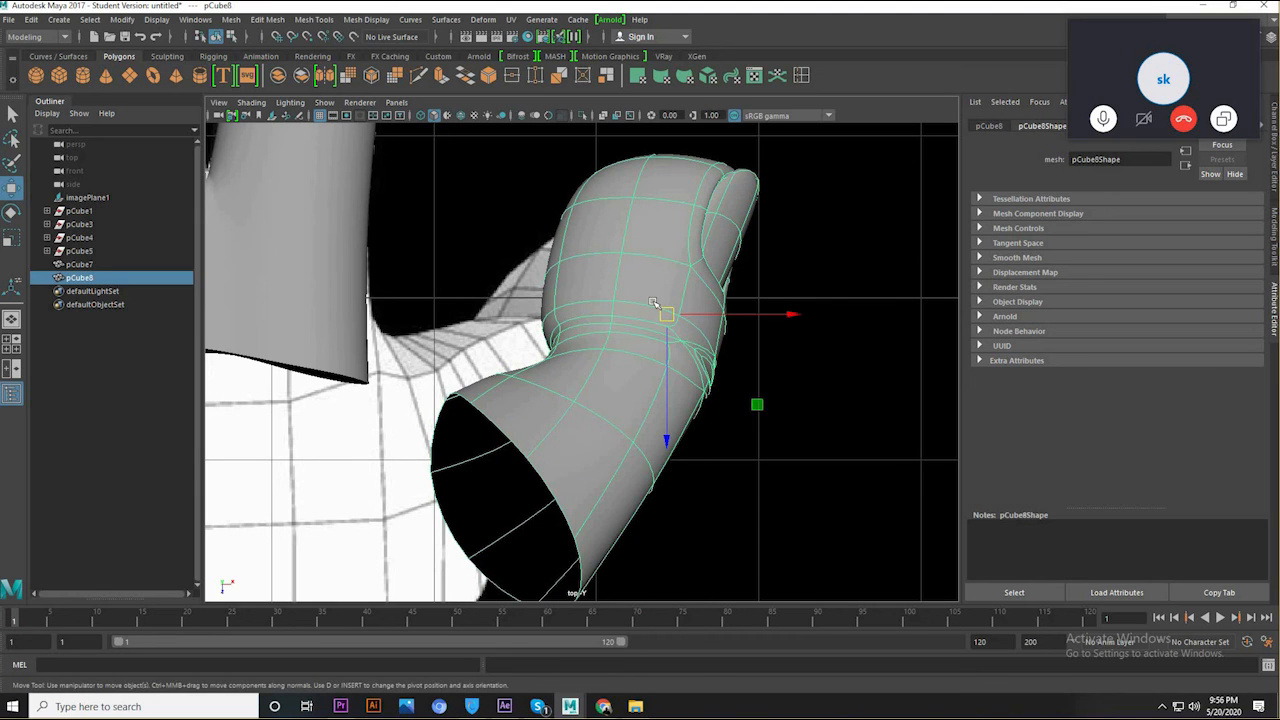
pyautogui.press('e')
pyautogui.moveTo(627, 432); pyautogui.dragTo(610, 424)
pyautogui.press('w')
pyautogui.moveTo(712, 314); pyautogui.dragTo(697, 314)
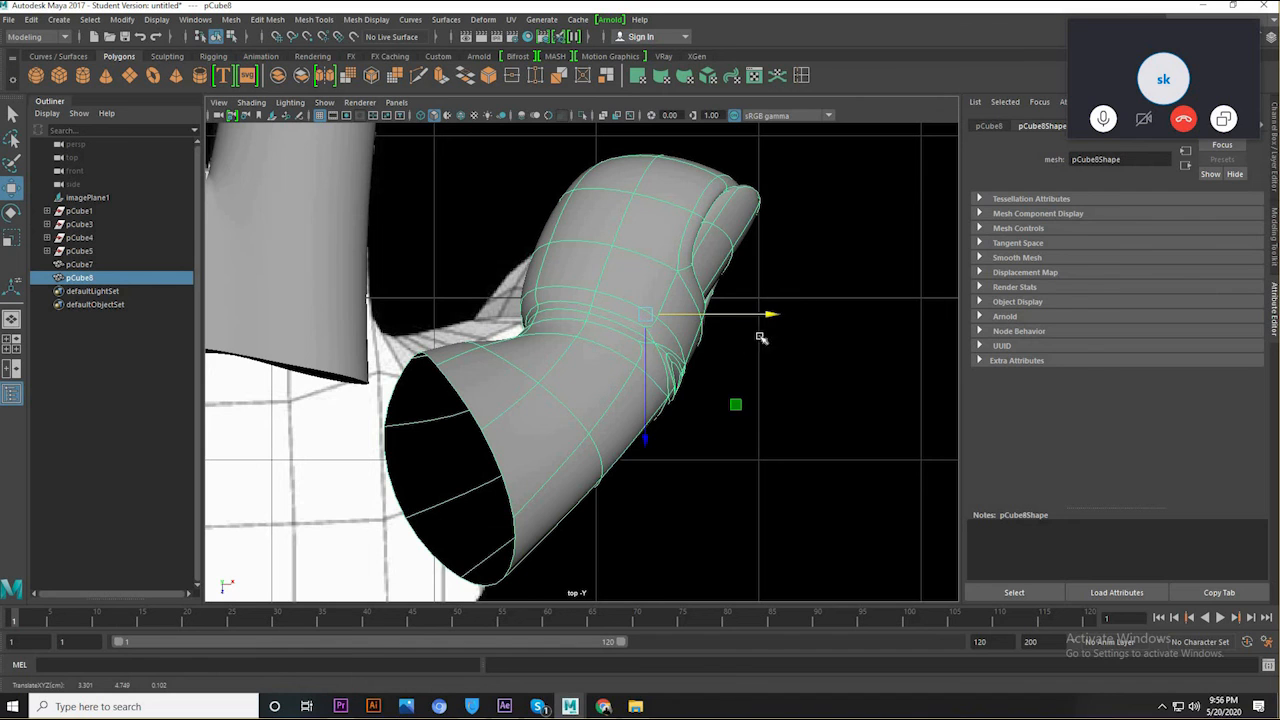
# - Select the edge loop around the palm's open border on the finger mesh and extrude it a short way toward the wrist
pyautogui.press('space')
pyautogui.press('space')
pyautogui.keyDown('alt'); pyautogui.moveTo(801, 236); pyautogui.dragTo(744, 229); pyautogui.keyUp('alt')
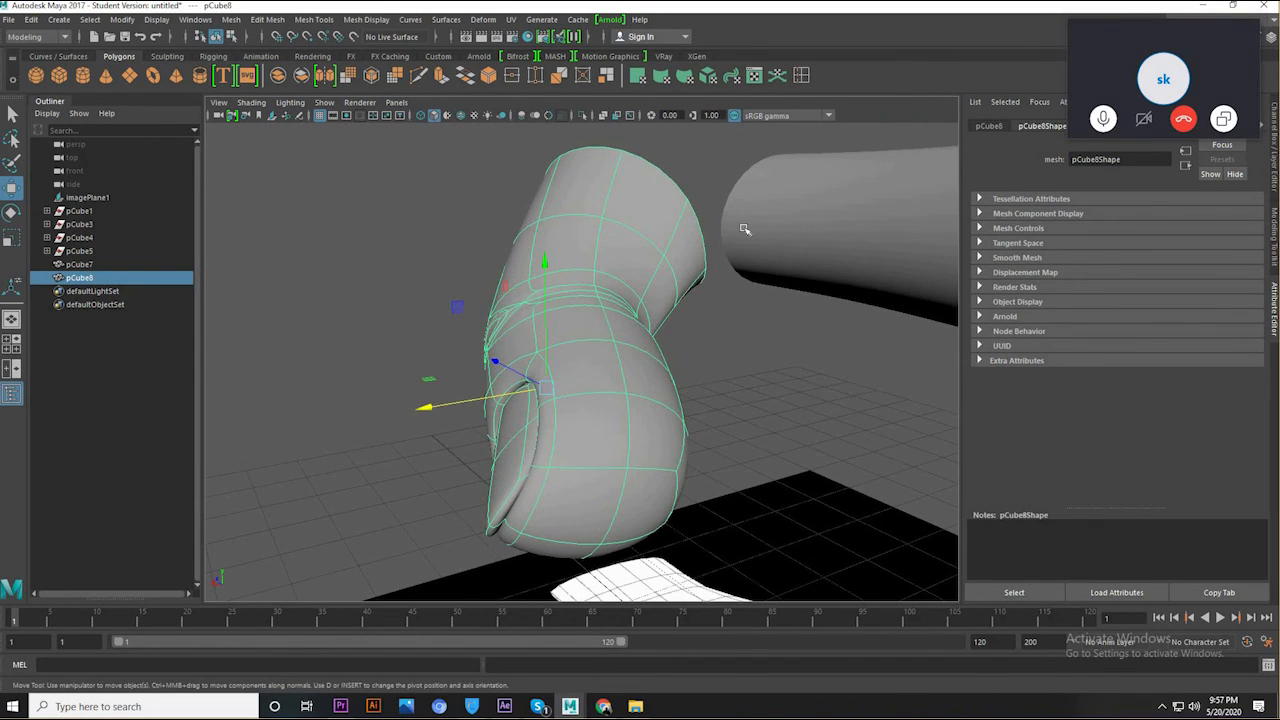
pyautogui.click(744, 229)
pyautogui.keyDown('shift'); pyautogui.click(693, 230); pyautogui.keyUp('shift')
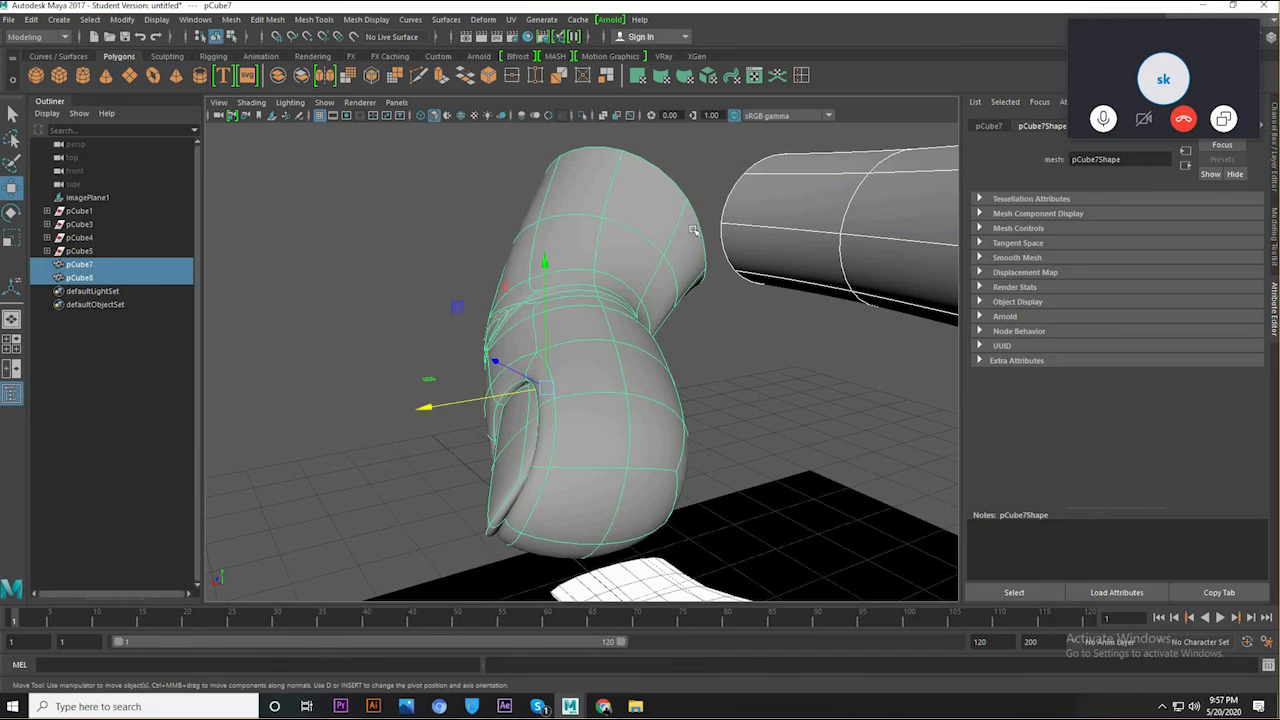
pyautogui.keyDown('alt'); pyautogui.moveTo(720, 248); pyautogui.dragTo(598, 238); pyautogui.keyUp('alt')
pyautogui.moveTo(598, 238); pyautogui.dragTo(585, 201, button='right')
pyautogui.click(541, 202)
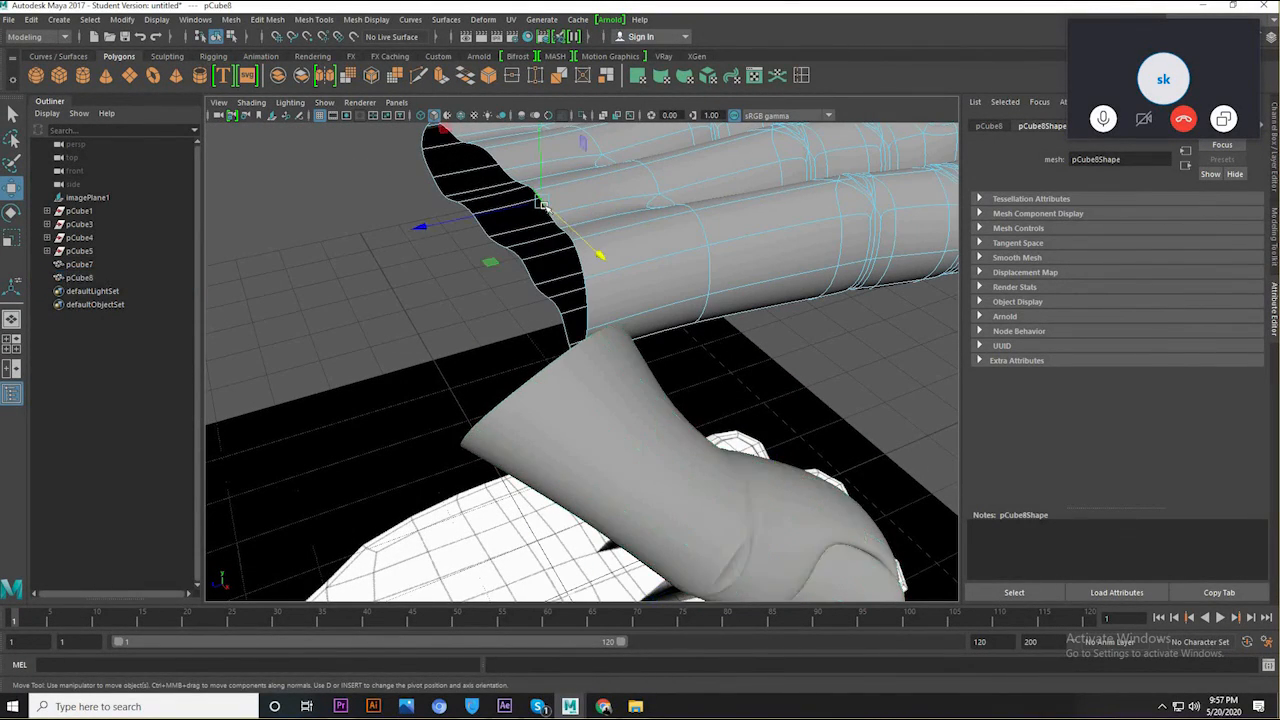
pyautogui.doubleClick(578, 264)
pyautogui.hotkey('ctrl', 'e')
pyautogui.press('space')
pyautogui.press('space')
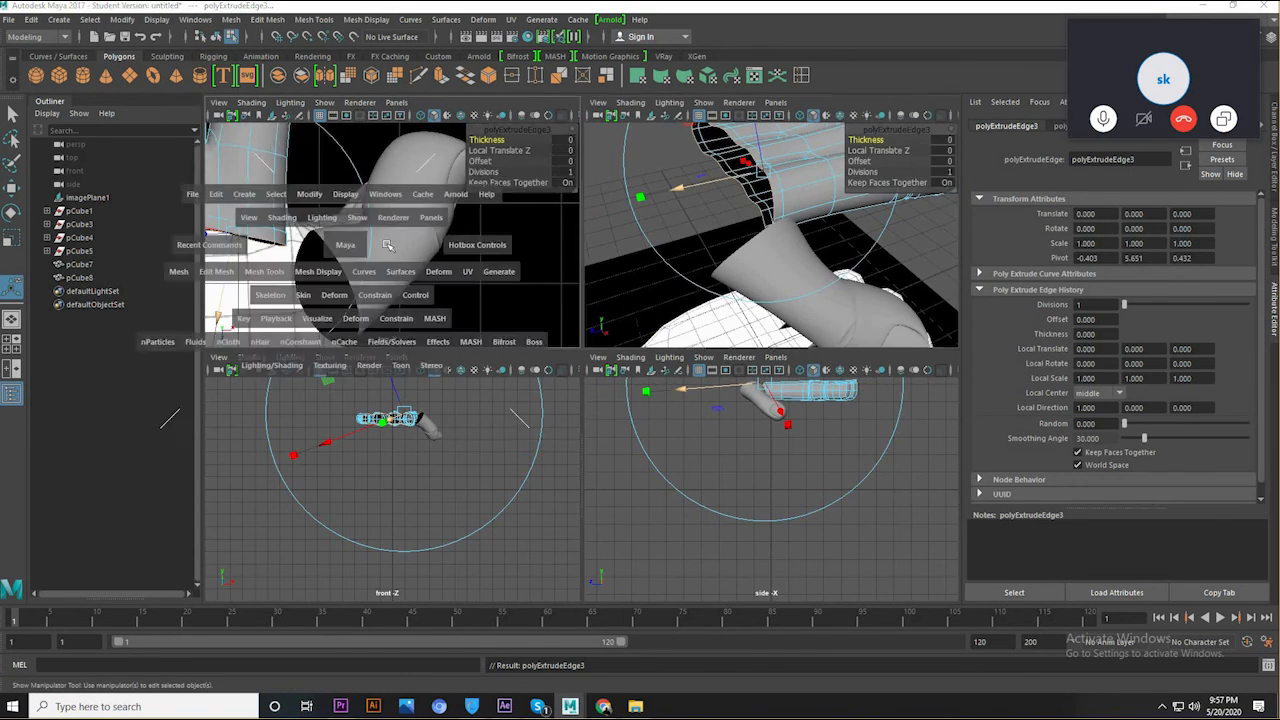
pyautogui.keyDown('alt'); pyautogui.moveTo(423, 197); pyautogui.dragTo(758, 97, button='middle'); pyautogui.keyUp('alt')
pyautogui.scroll(-5, 511, 325)
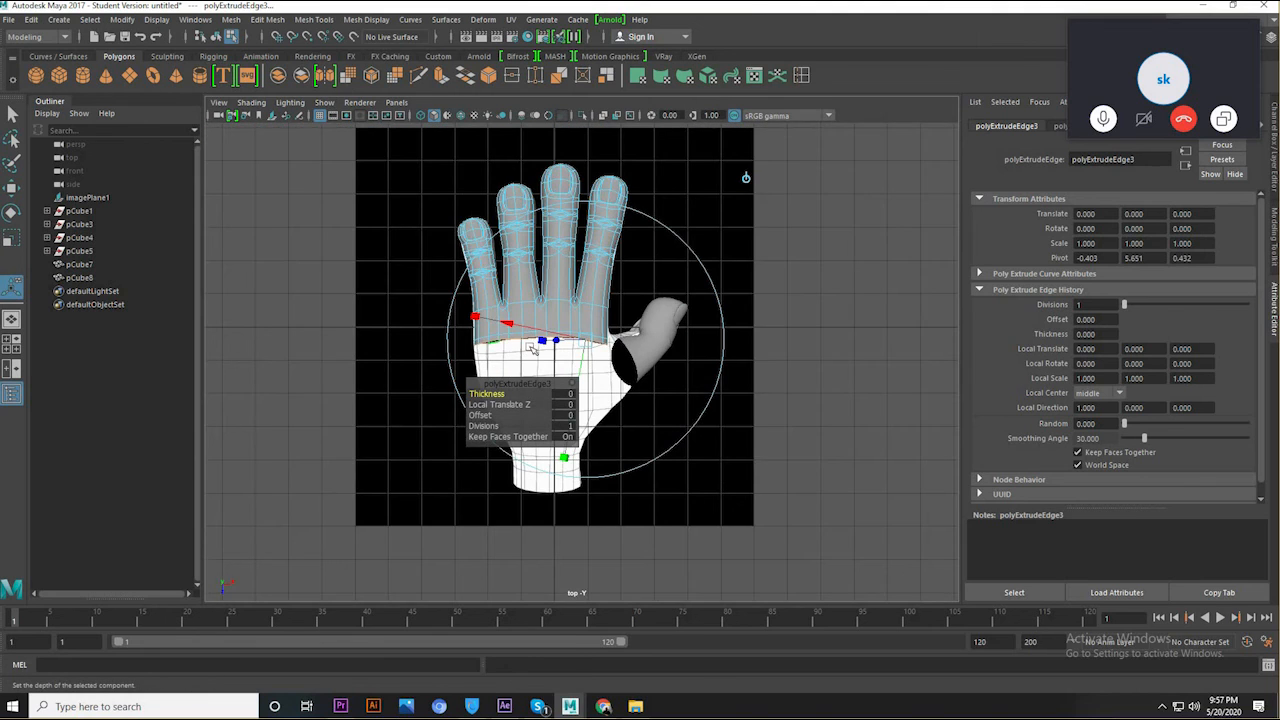
pyautogui.press('w')
pyautogui.moveTo(540, 382); pyautogui.dragTo(545, 403)
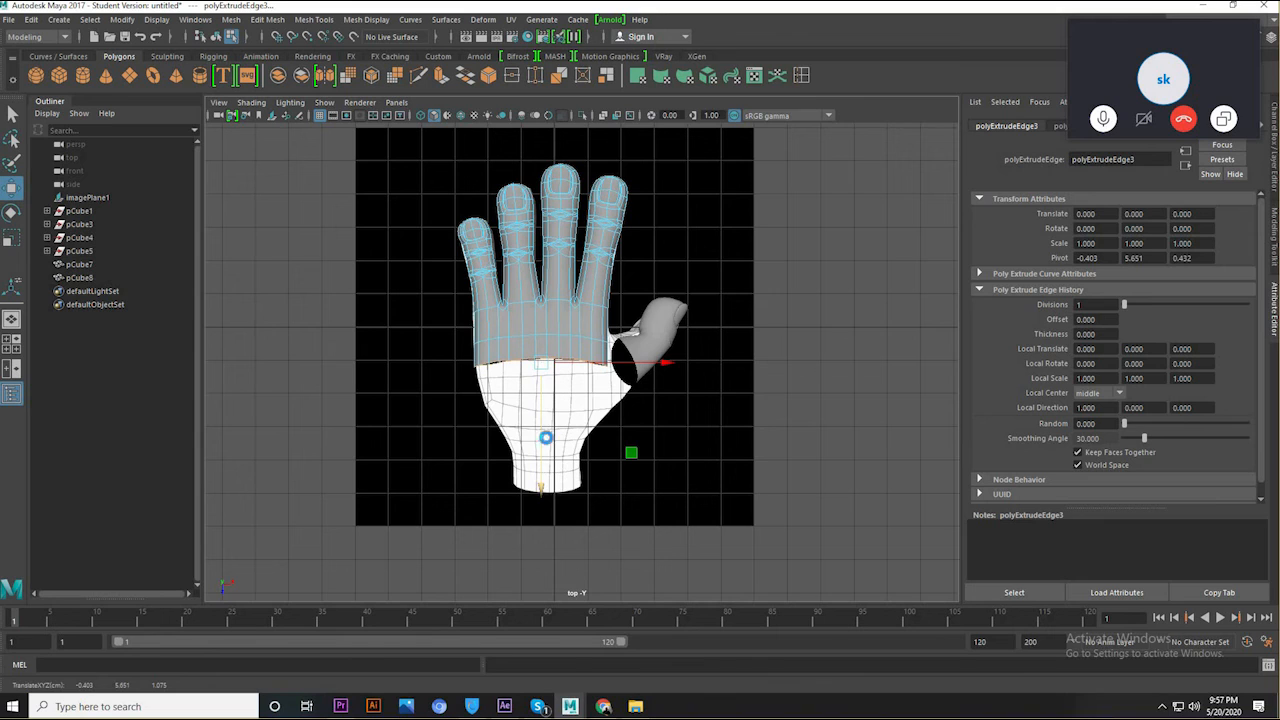
# - Extrude the palm's border edges again and extend them to where the reference hand narrows toward the wrist
pyautogui.hotkey('ctrl', 'e')
pyautogui.press('w')
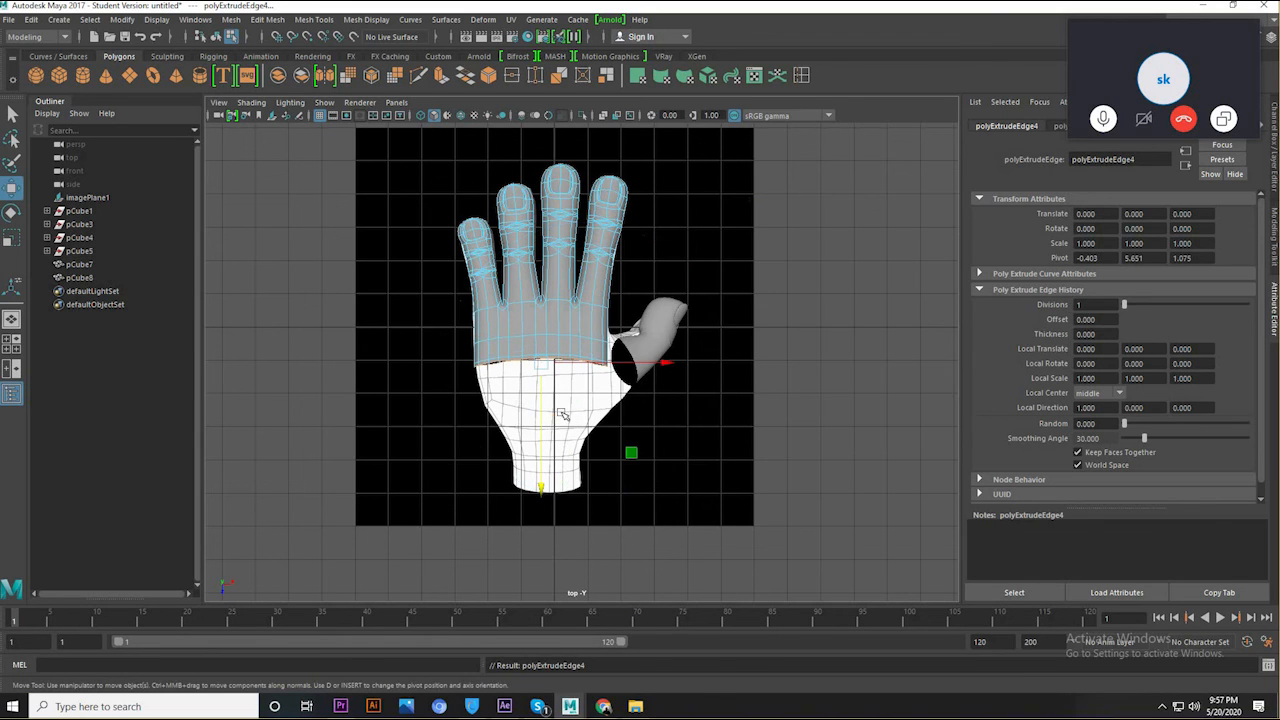
pyautogui.moveTo(543, 414); pyautogui.dragTo(541, 458)
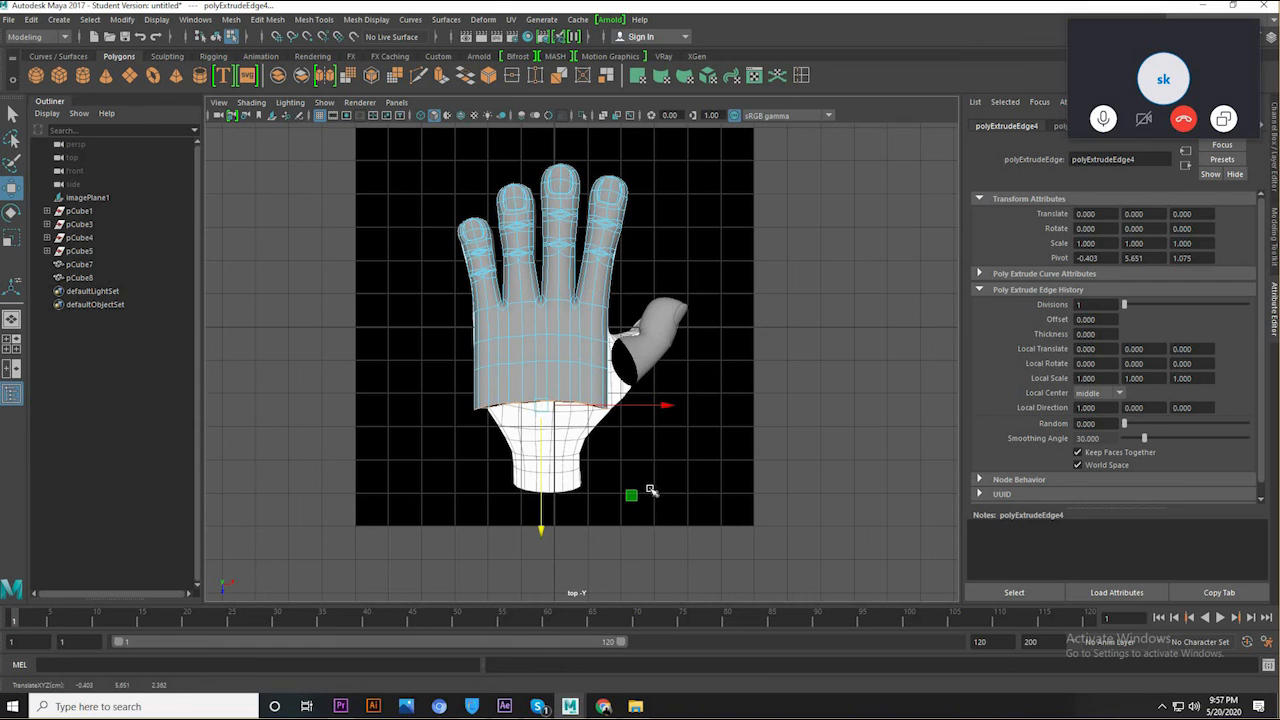
# - Turn on X-Ray and Wireframe on Shaded display in the top view
pyautogui.click(251, 102)
pyautogui.click(303, 258)
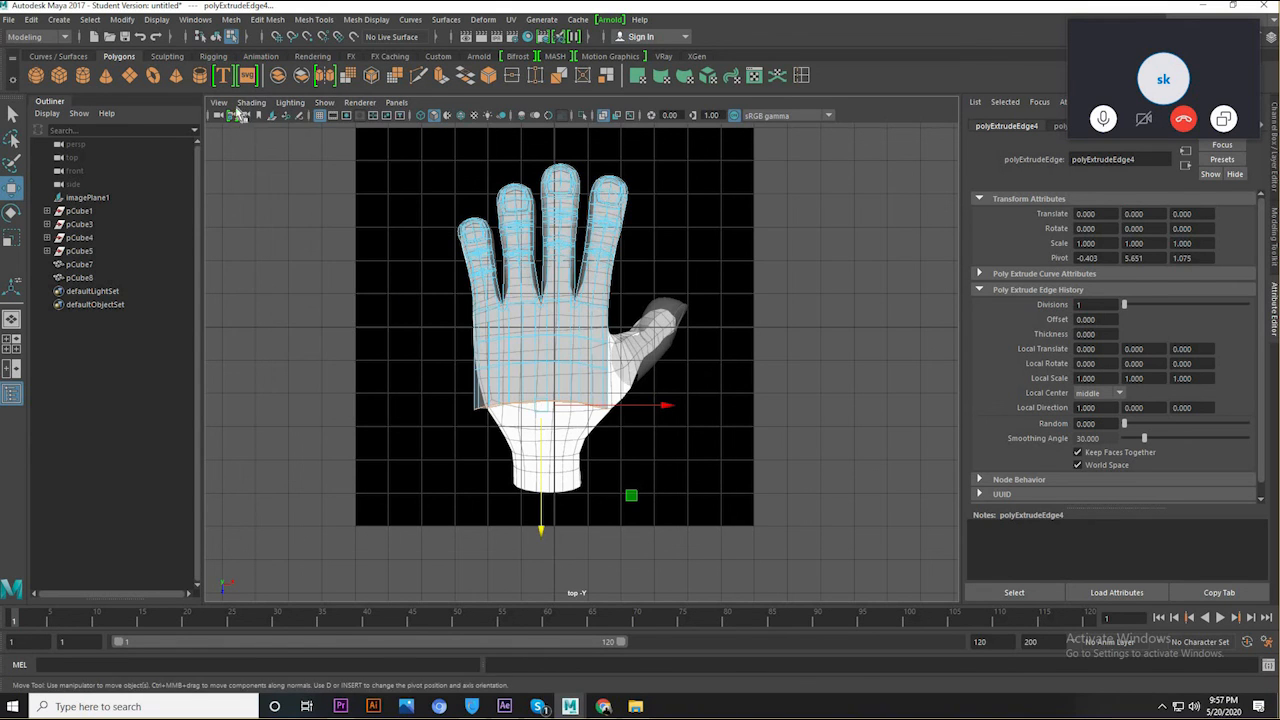
pyautogui.click(251, 102)
pyautogui.click(288, 237)
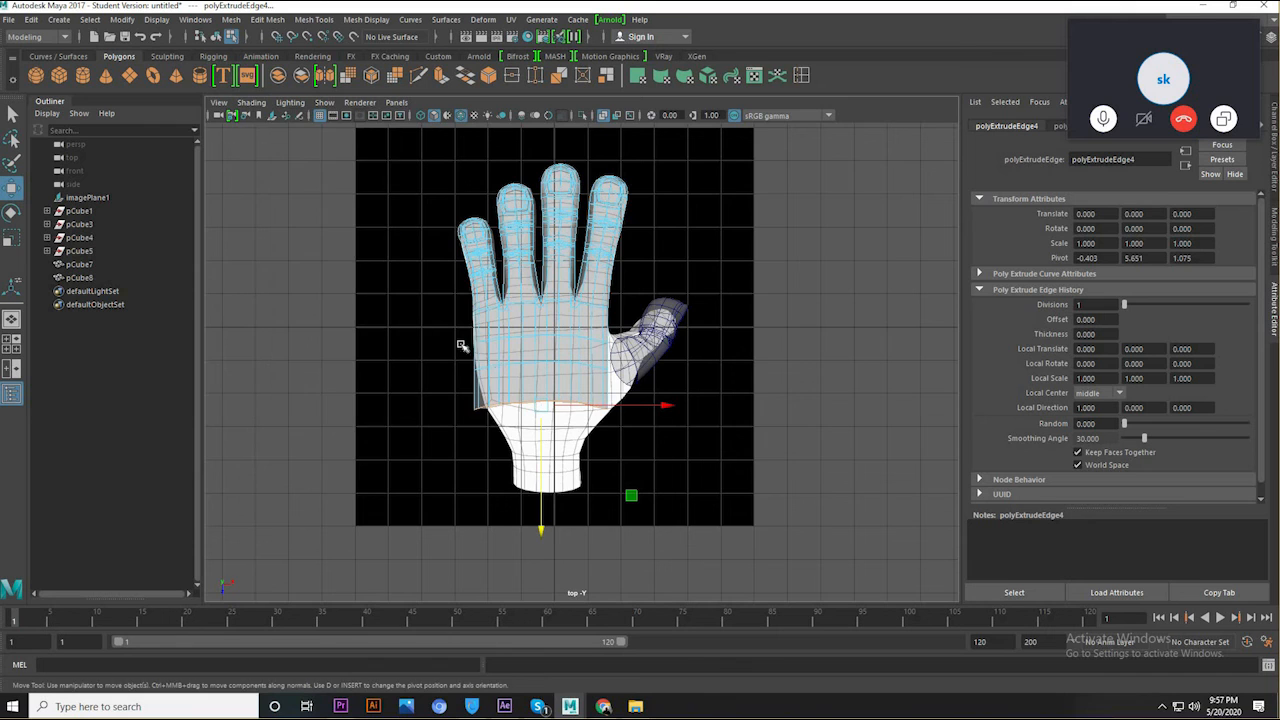
# - Select the palm's lowest row of vertices, scale it narrower along X and shift it to match the reference outline
pyautogui.keyDown('alt'); pyautogui.moveTo(498, 392); pyautogui.dragTo(482, 396, button='middle'); pyautogui.keyUp('alt')
pyautogui.moveTo(470, 340); pyautogui.dragTo(371, 322, button='right')
pyautogui.moveTo(448, 456); pyautogui.dragTo(330, 402)
pyautogui.press('r')
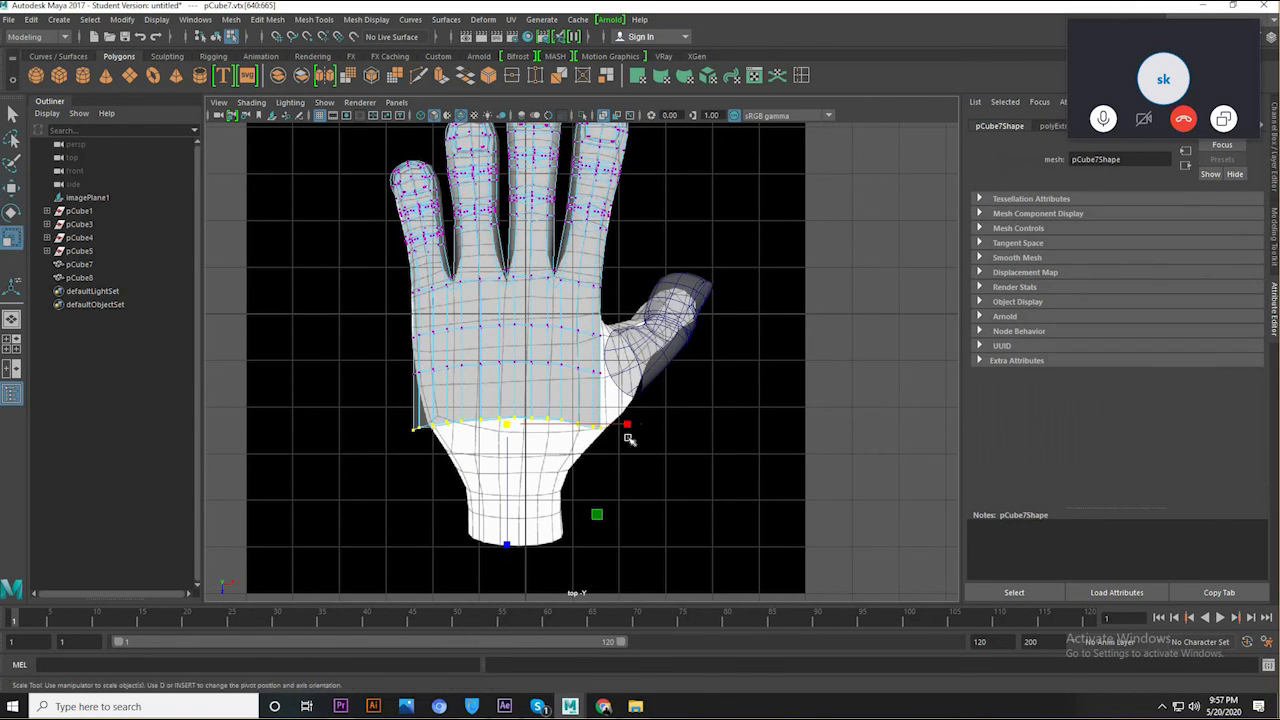
pyautogui.moveTo(623, 429); pyautogui.dragTo(614, 431)
pyautogui.press('w')
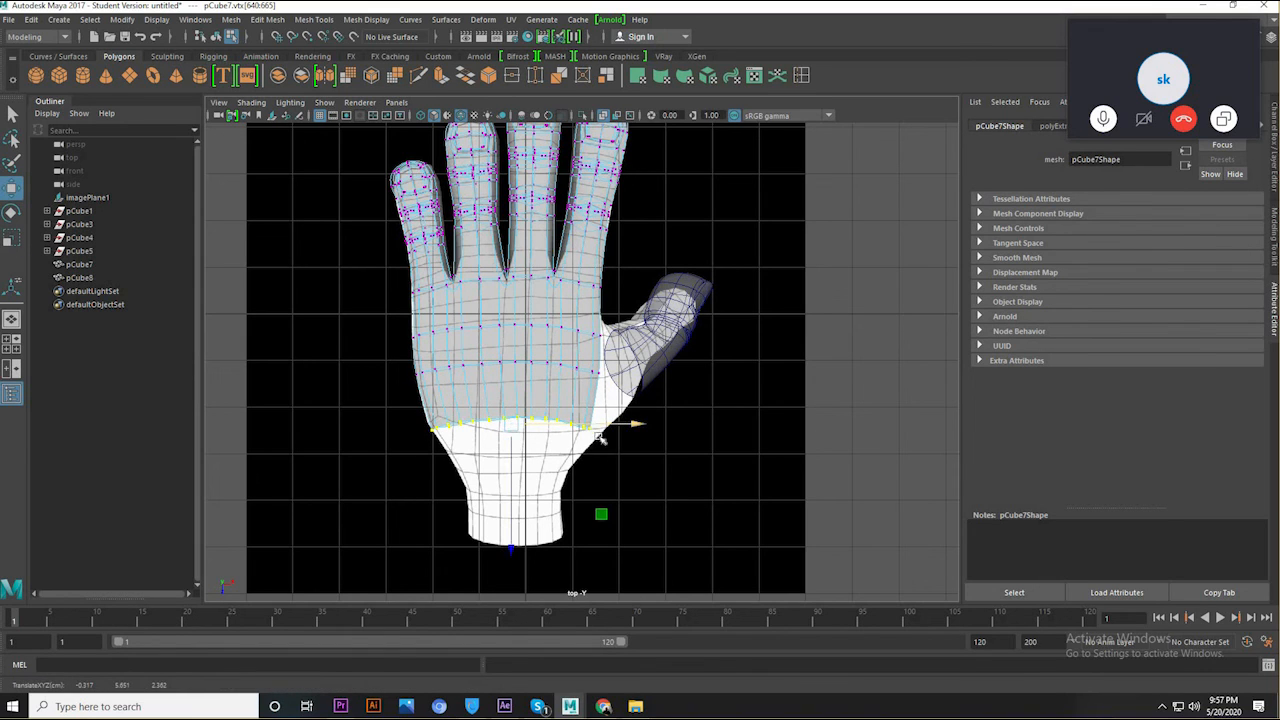
# - Move the thumb-side vertices of the palm's two lowest rows outward along X toward the reference edge
pyautogui.click(616, 379)
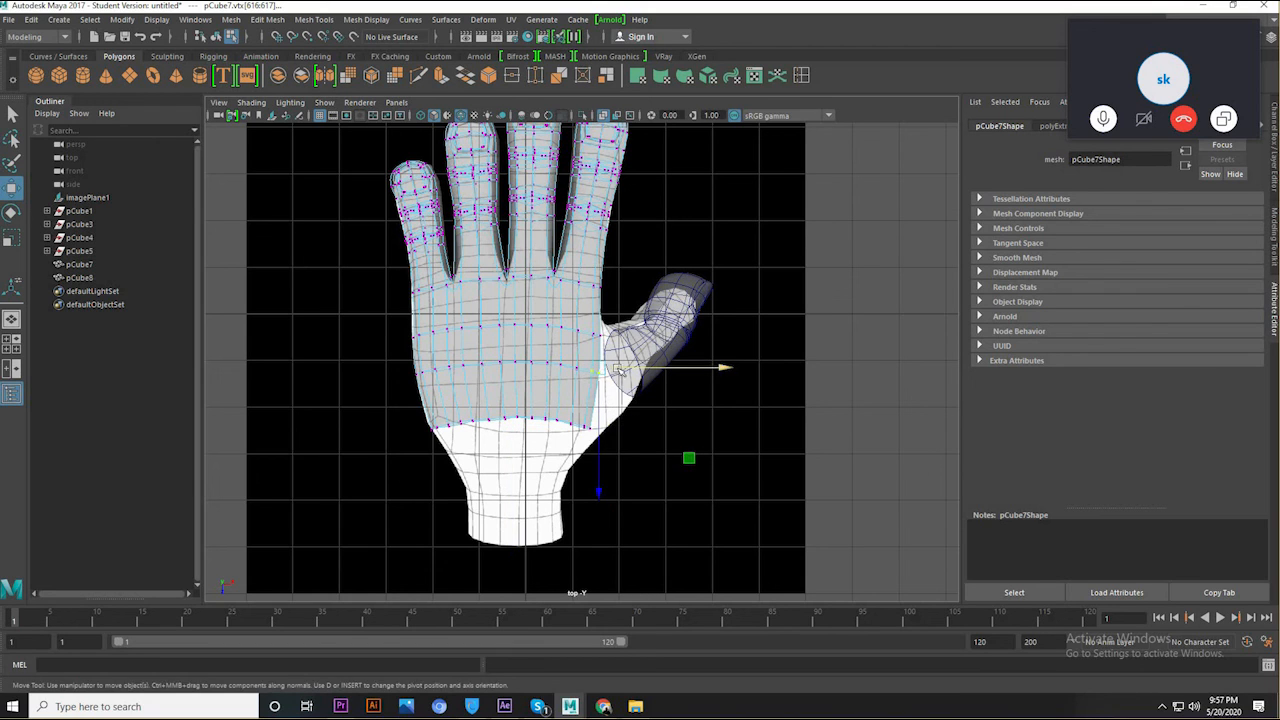
pyautogui.click(617, 427)
pyautogui.moveTo(618, 427); pyautogui.dragTo(635, 427)
# - Flatten the palm's lowest row of vertices into a straight line and widen it slightly along X
pyautogui.moveTo(657, 485); pyautogui.dragTo(312, 406)
pyautogui.press('r')
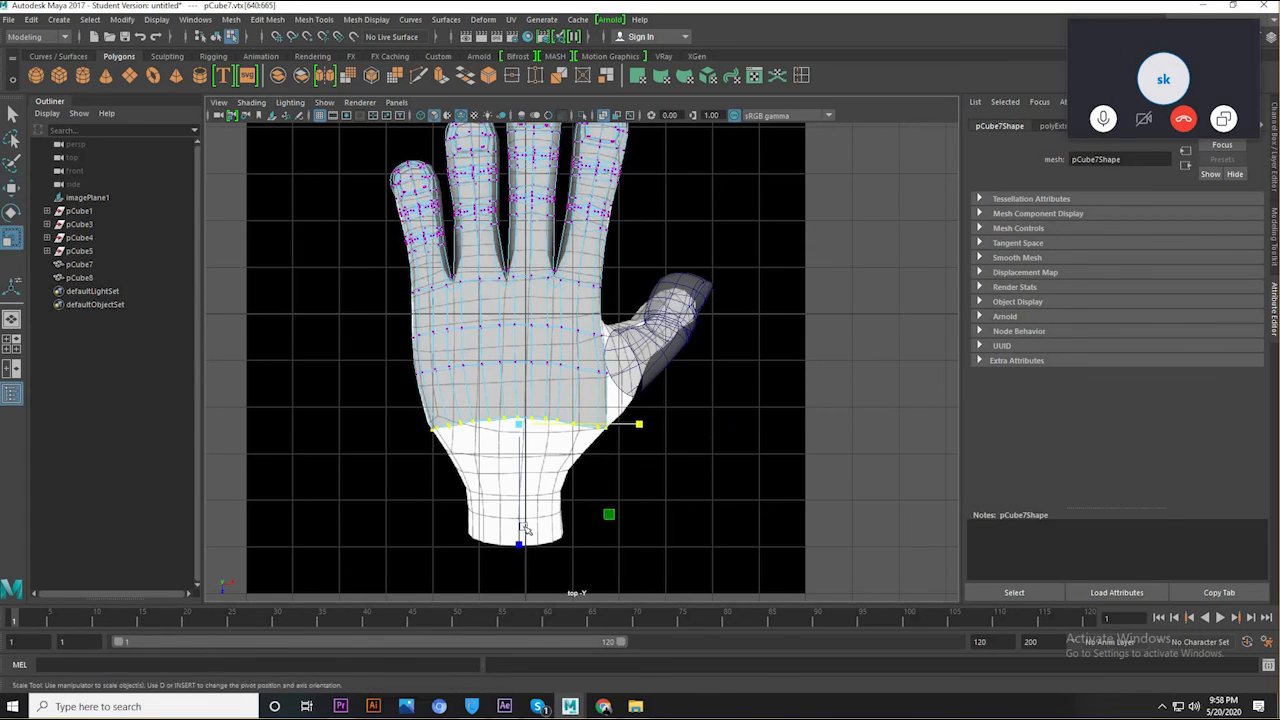
pyautogui.moveTo(521, 546); pyautogui.dragTo(522, 425)
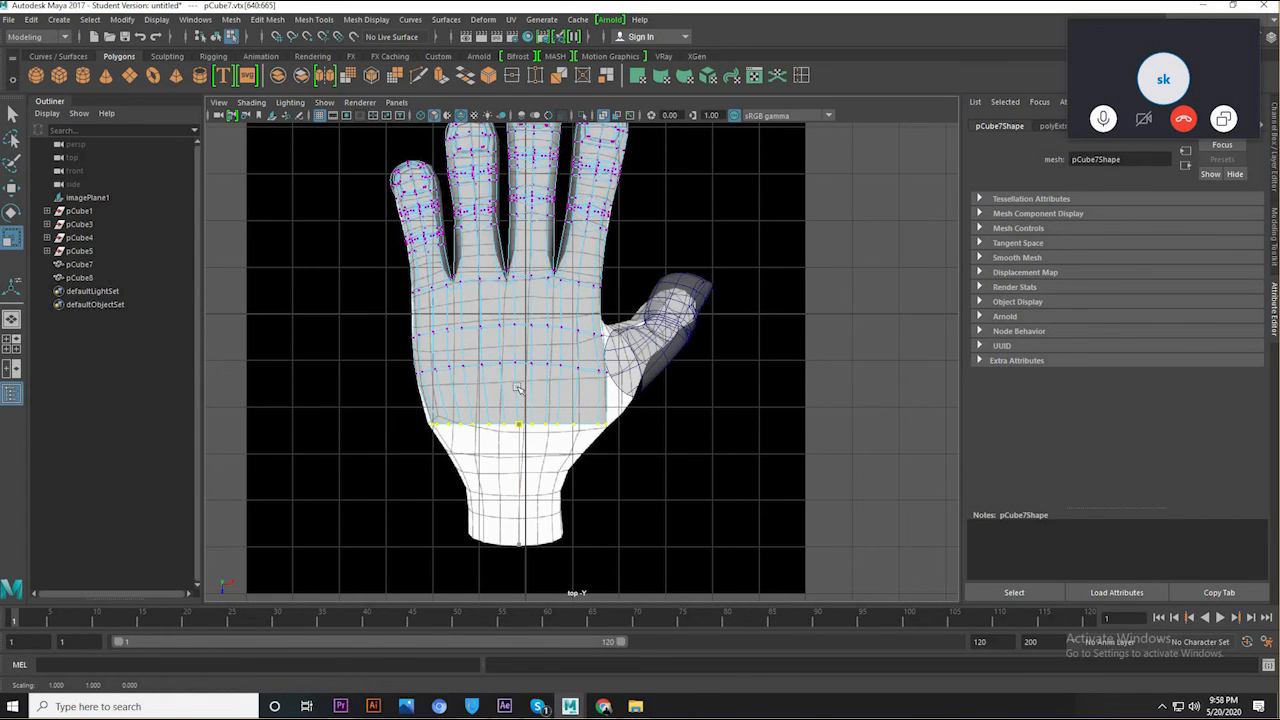
pyautogui.moveTo(650, 424); pyautogui.dragTo(629, 438)
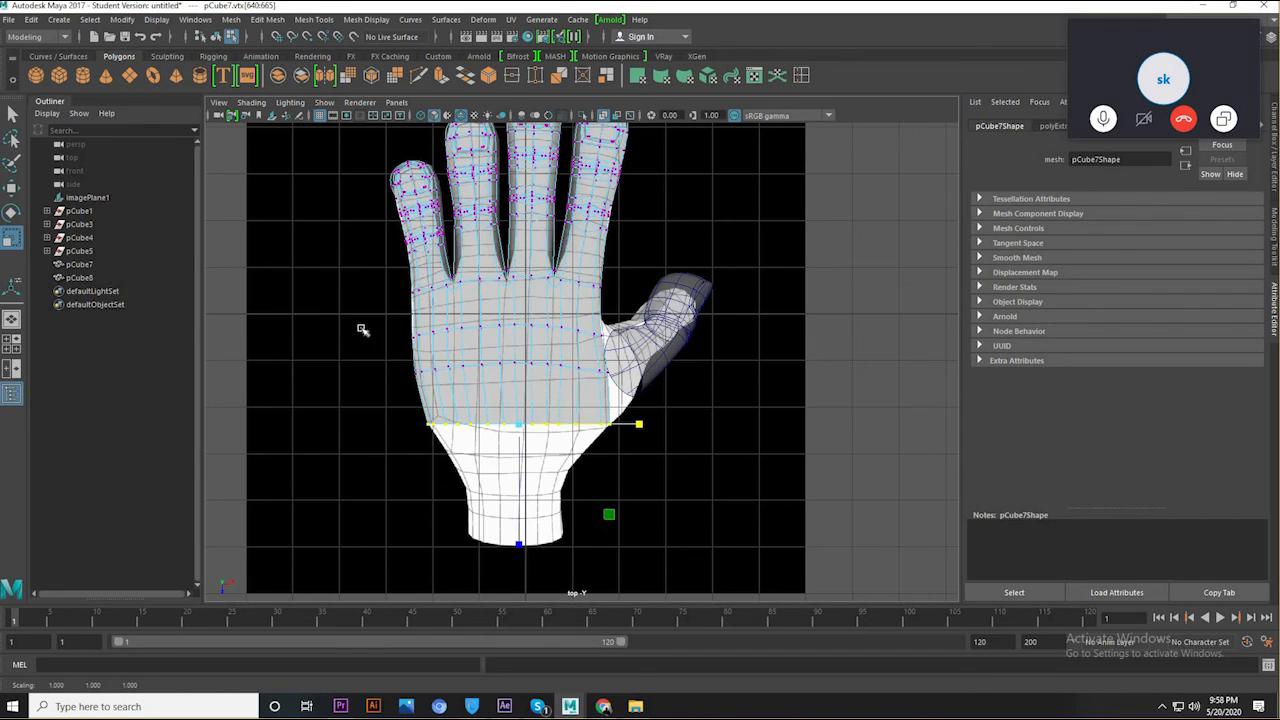
# - Select the little-finger-side vertices on the upper palm row and adjust them along X to follow the reference outline
pyautogui.moveTo(364, 312); pyautogui.dragTo(467, 337)
pyautogui.press('w')
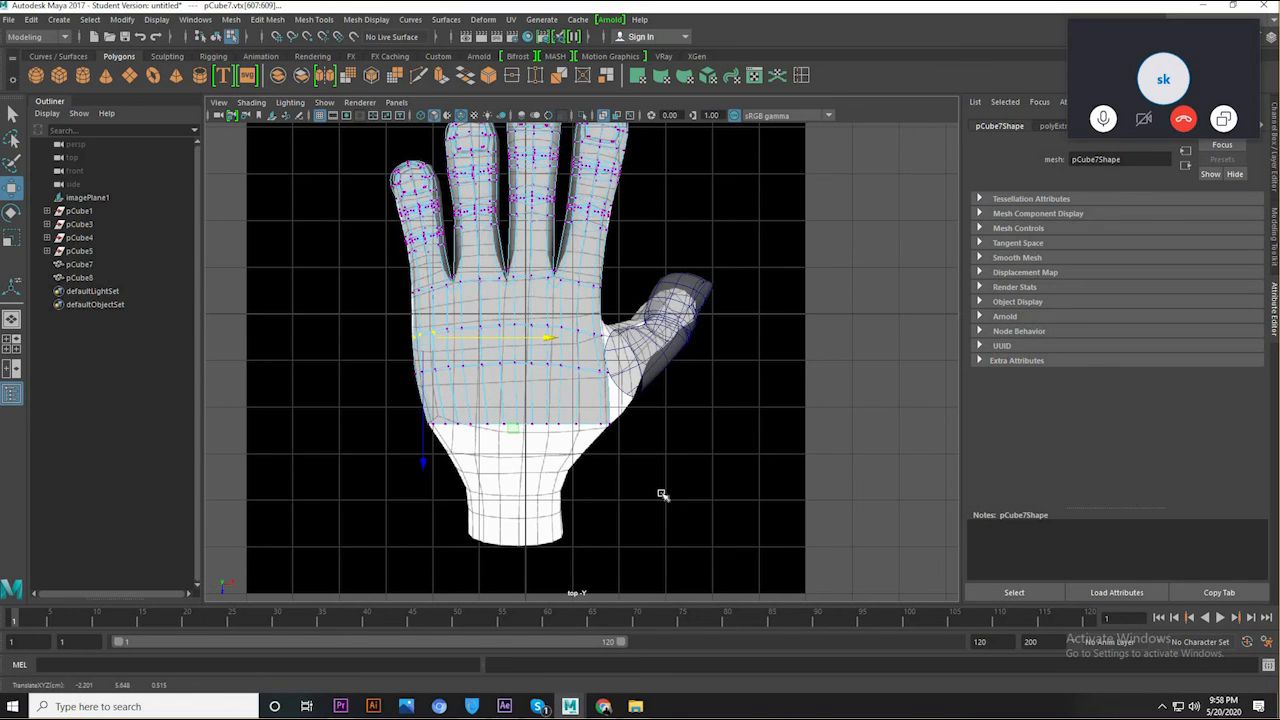
# - Insert an edge loop across the palm just below the bases of the fingers
pyautogui.press('space')
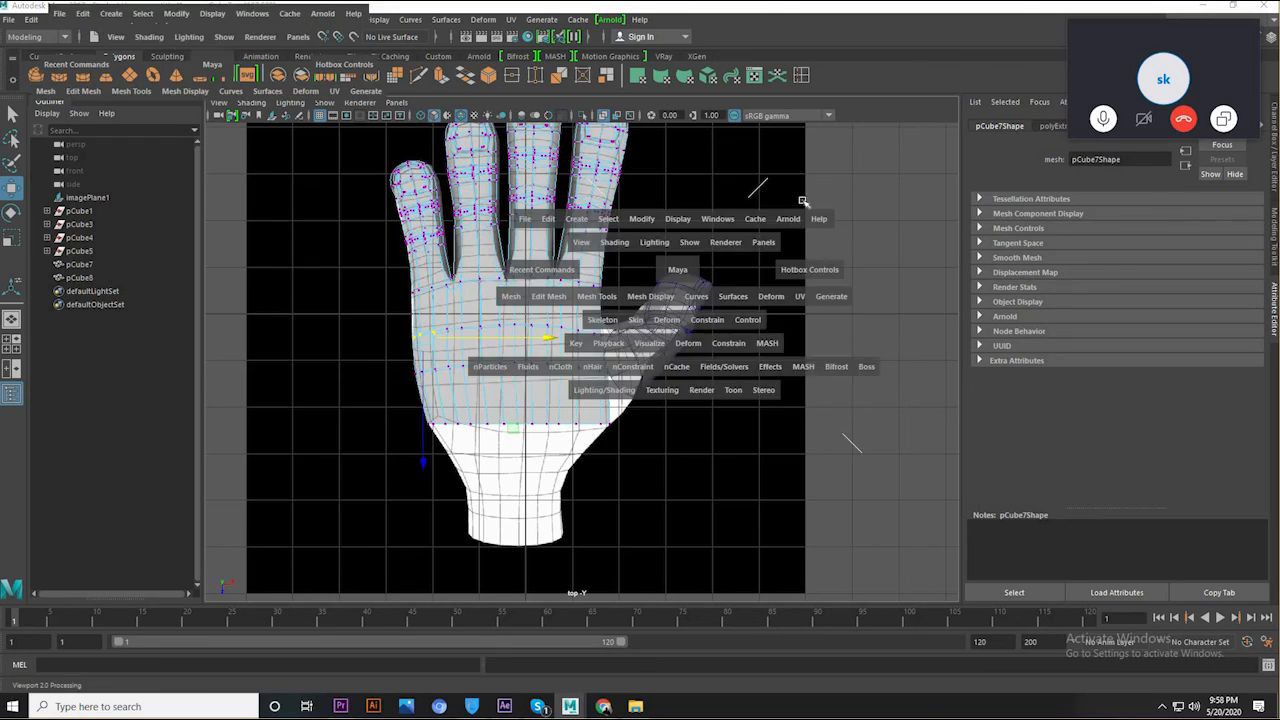
pyautogui.press('space')
pyautogui.keyDown('alt'); pyautogui.moveTo(690, 258); pyautogui.dragTo(556, 302); pyautogui.keyUp('alt')
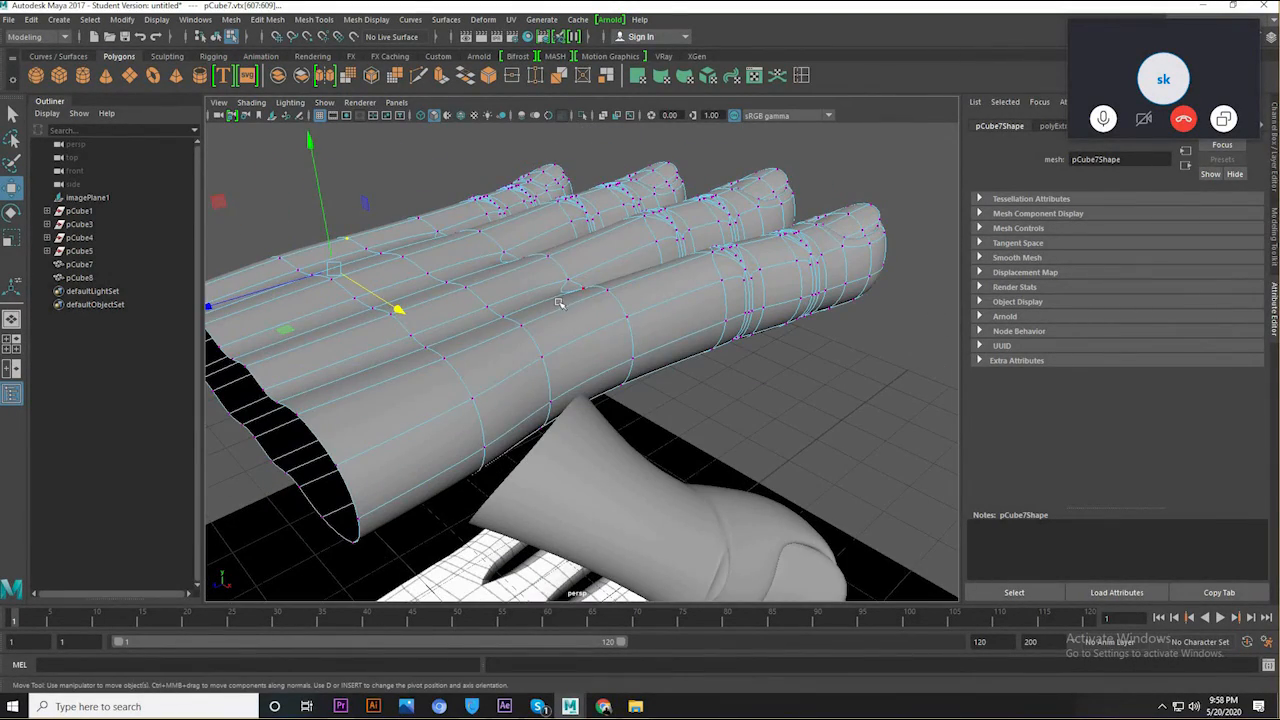
pyautogui.press('space')
pyautogui.press('space')
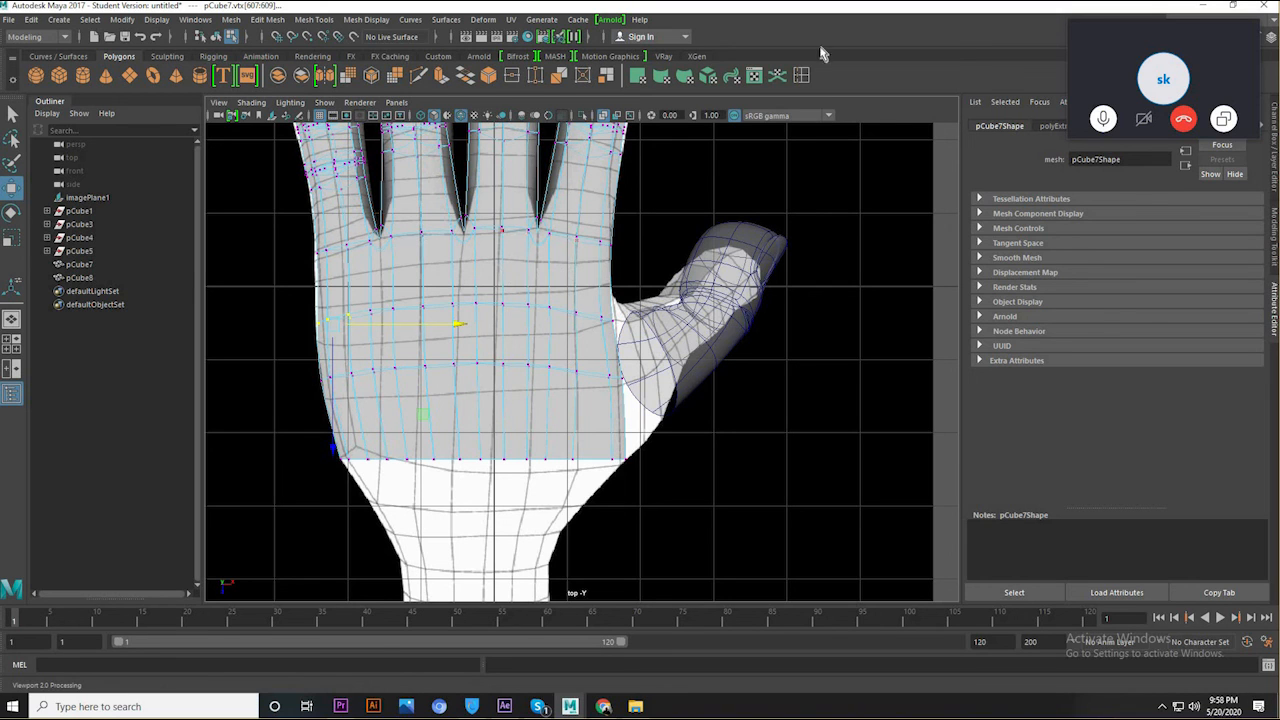
pyautogui.click(801, 75)
pyautogui.click(614, 274)
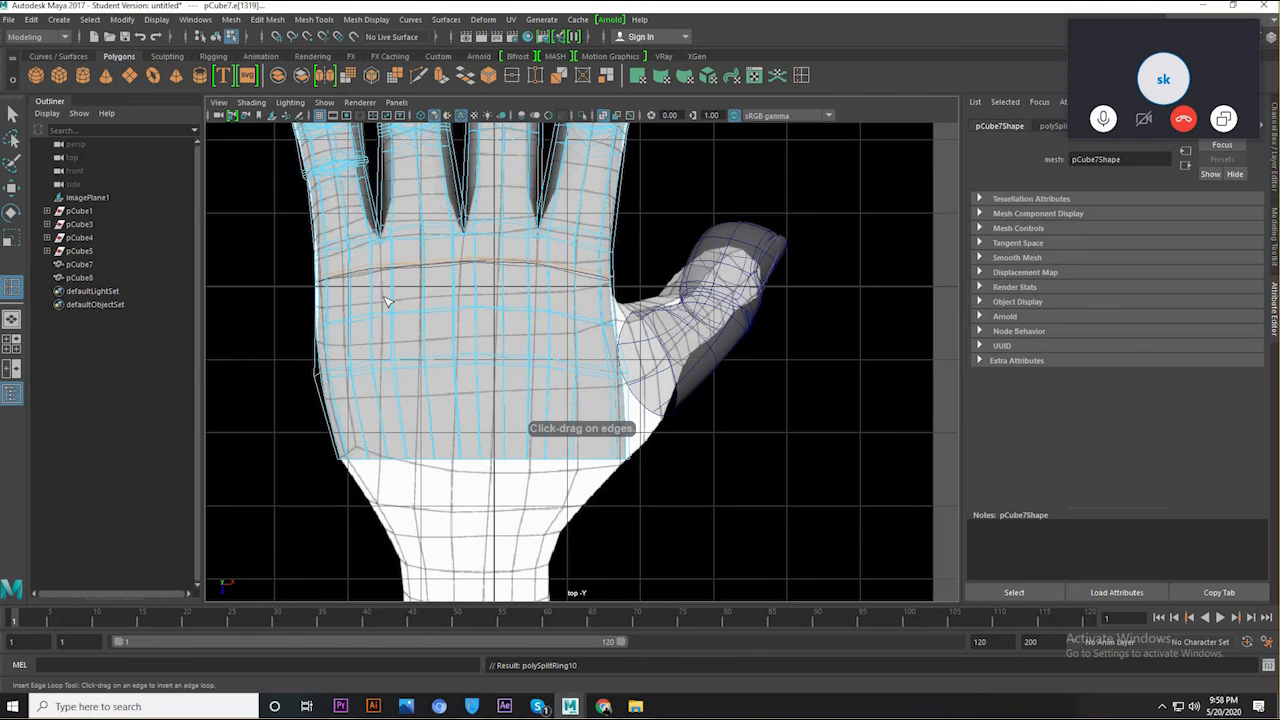
# - Select one vertex behind each finger on the new edge loop and raise them to form four knuckles
pyautogui.press('w')
pyautogui.press('space')
pyautogui.keyDown('alt'); pyautogui.moveTo(800, 171); pyautogui.dragTo(676, 294); pyautogui.keyUp('alt')
pyautogui.press('space')
pyautogui.scroll(3, 676, 294)
pyautogui.moveTo(676, 294); pyautogui.dragTo(610, 294, button='right')
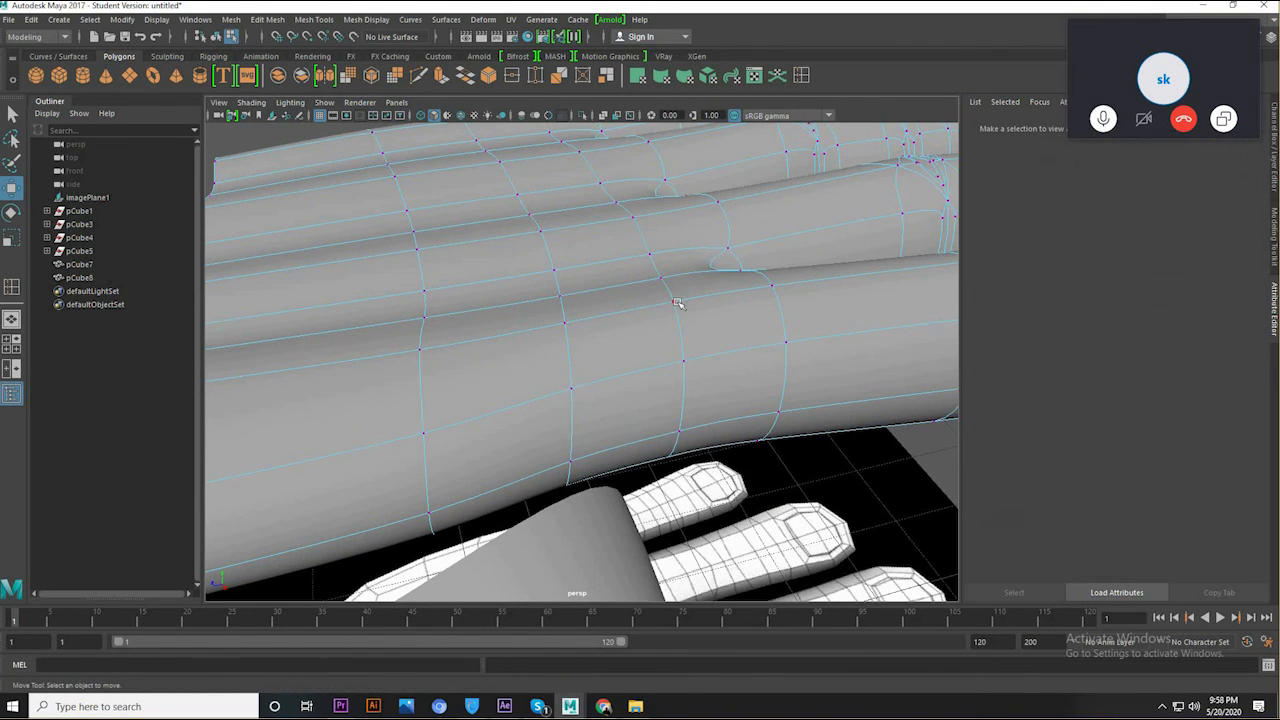
pyautogui.click(656, 235)
pyautogui.keyDown('shift'); pyautogui.click(586, 156); pyautogui.keyUp('shift')
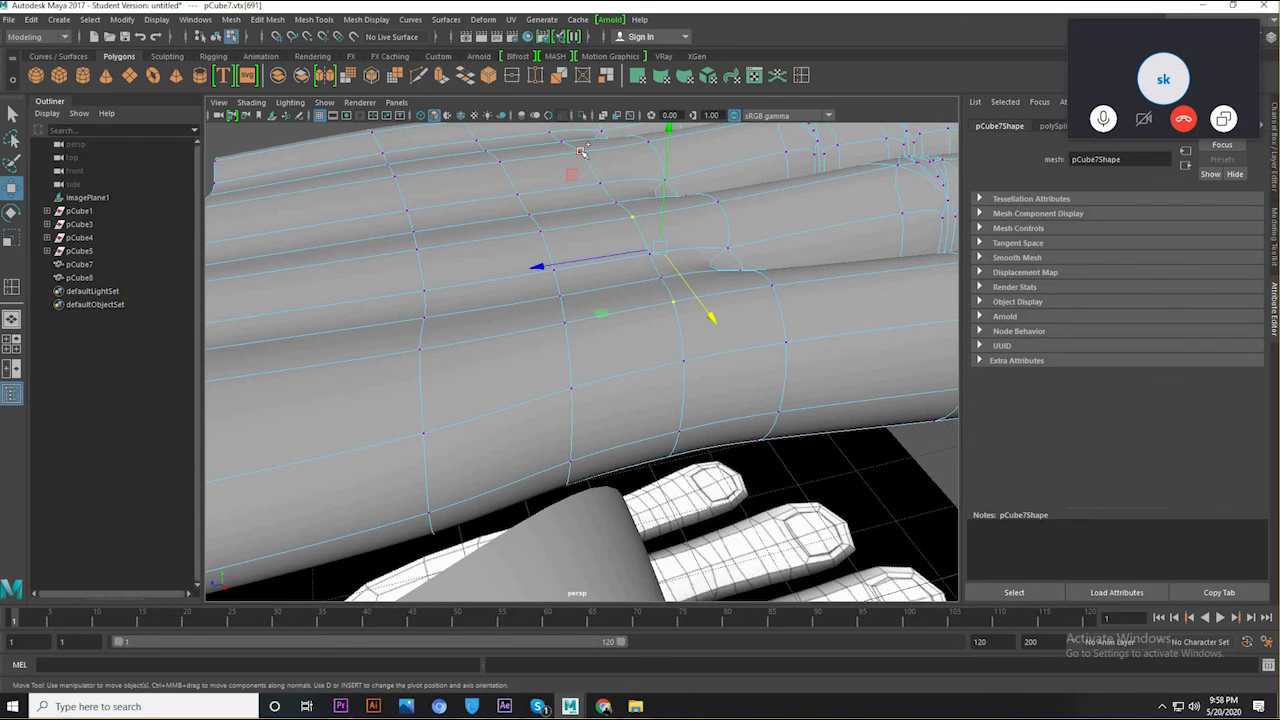
pyautogui.keyDown('alt'); pyautogui.moveTo(622, 224); pyautogui.dragTo(572, 148); pyautogui.keyUp('alt')
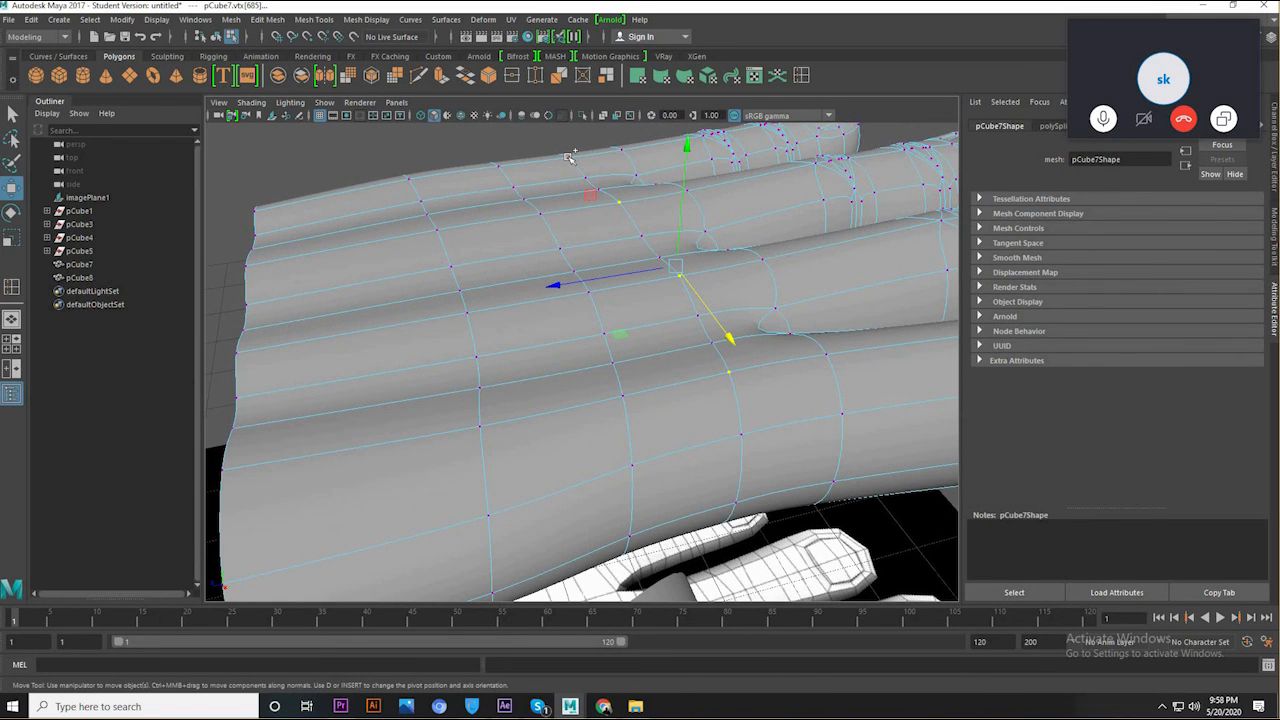
pyautogui.keyDown('shift'); pyautogui.click(613, 176); pyautogui.keyUp('shift')
pyautogui.moveTo(651, 167); pyautogui.dragTo(651, 128)
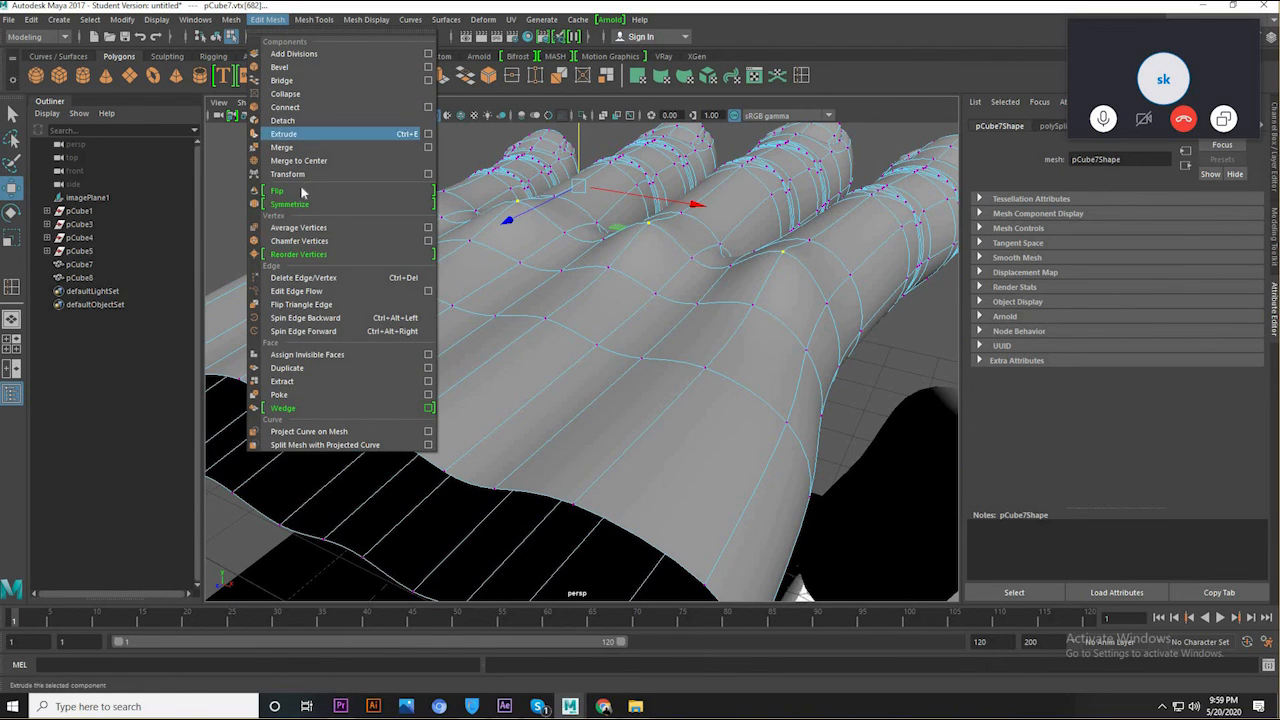
# - Chamfer the four raised knuckle vertices with a width of 0.25
pyautogui.click(306, 241)
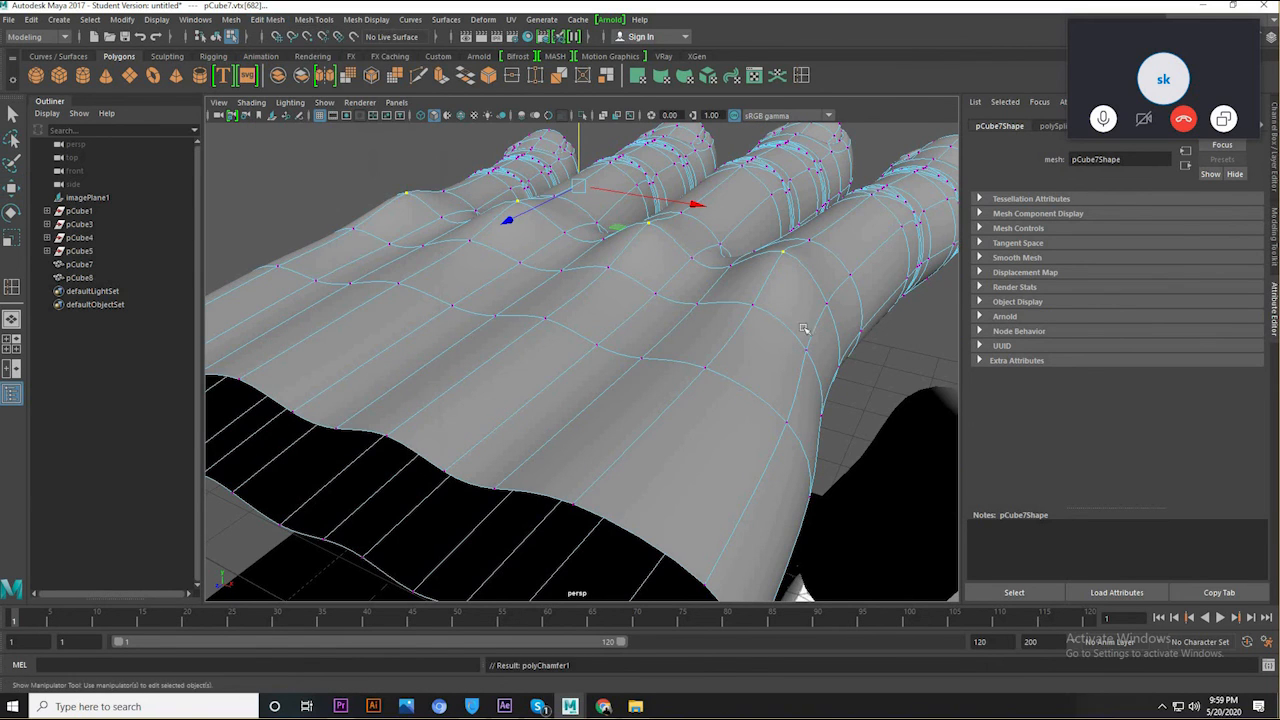
pyautogui.keyDown('alt'); pyautogui.moveTo(675, 279); pyautogui.dragTo(568, 285); pyautogui.keyUp('alt')
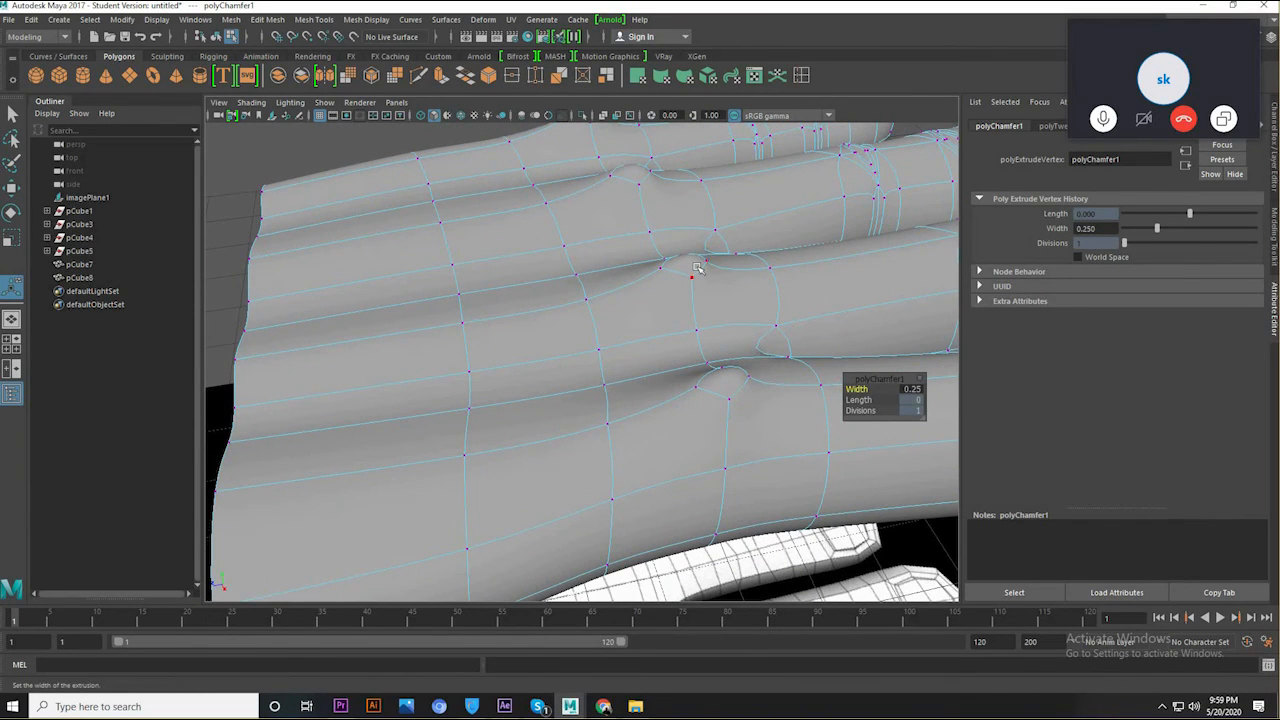
# - Select the four chamfered knuckle faces, scale them slightly and return the mesh to smooth preview
pyautogui.press('w')
pyautogui.click(731, 397)
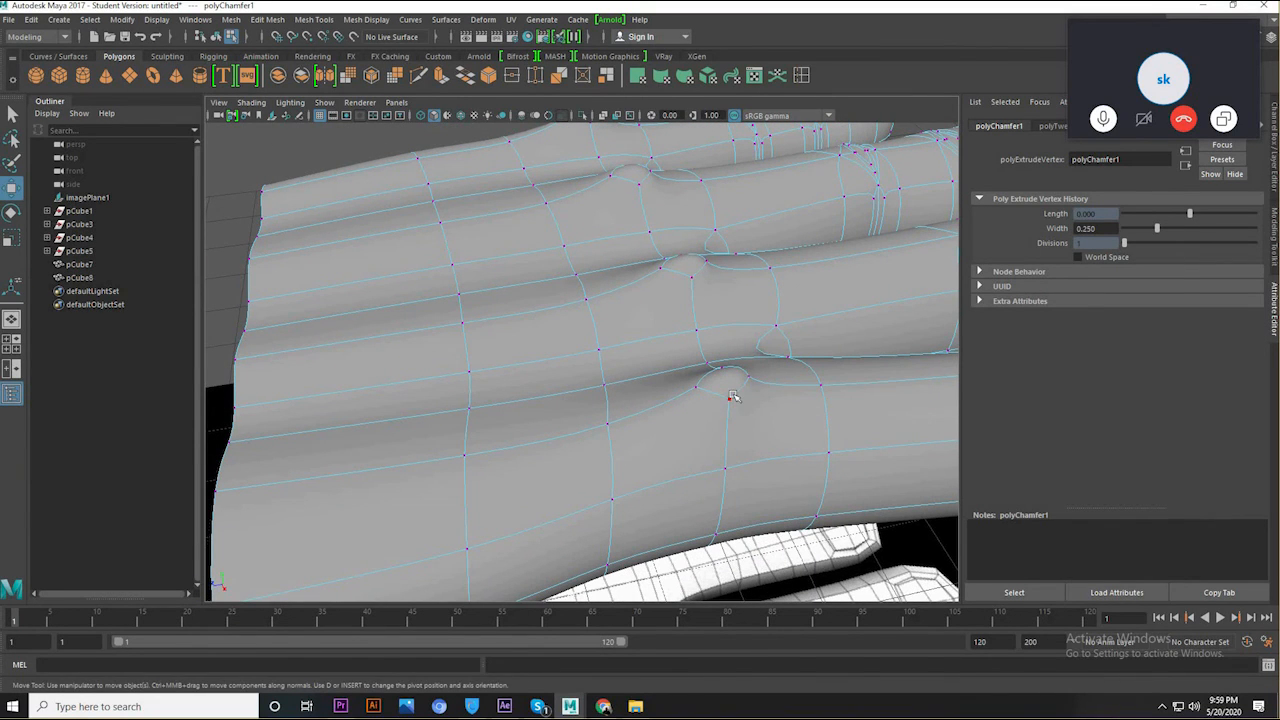
pyautogui.press('1')
pyautogui.moveTo(730, 320); pyautogui.dragTo(688, 342, button='right')
pyautogui.click(729, 371)
pyautogui.keyDown('shift'); pyautogui.click(695, 256); pyautogui.keyUp('shift')
pyautogui.keyDown('shift'); pyautogui.click(640, 162); pyautogui.keyUp('shift')
pyautogui.keyDown('alt'); pyautogui.moveTo(669, 300); pyautogui.dragTo(691, 415, button='middle'); pyautogui.keyUp('alt')
pyautogui.keyDown('shift'); pyautogui.click(605, 193); pyautogui.keyUp('shift')
pyautogui.press('r')
pyautogui.moveTo(668, 316); pyautogui.dragTo(684, 312)
pyautogui.press('w')
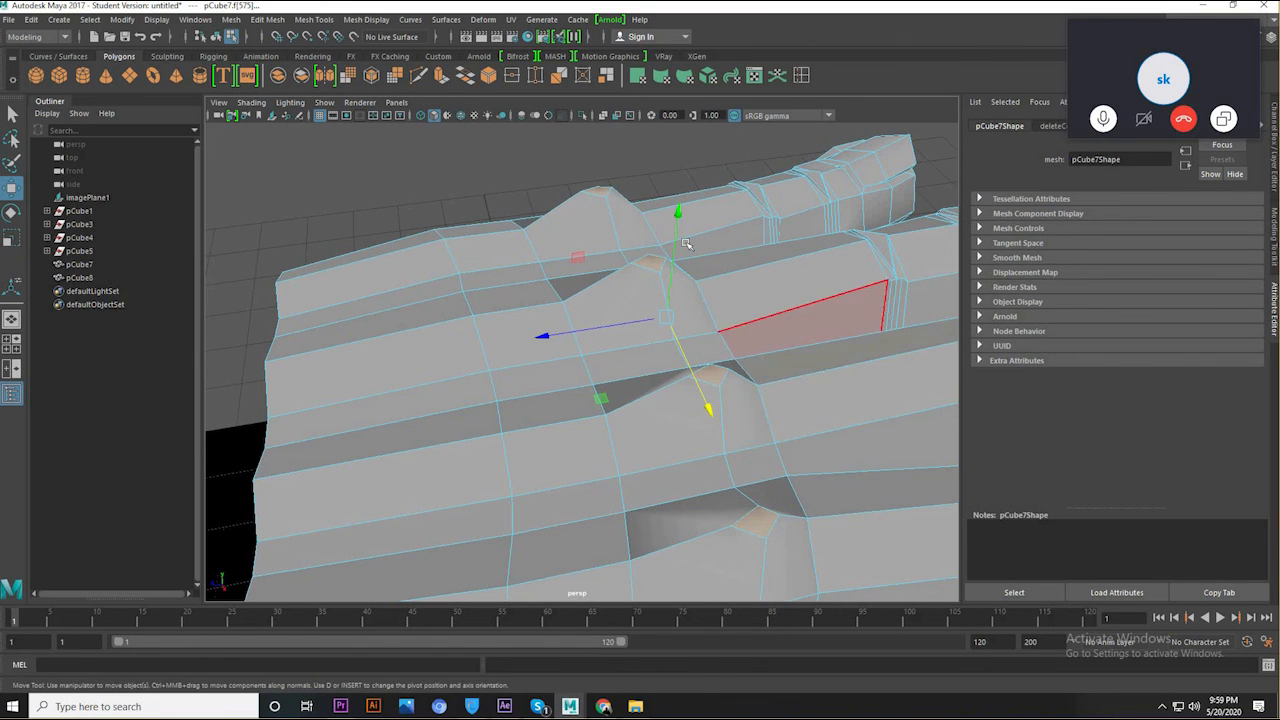
pyautogui.keyDown('alt'); pyautogui.moveTo(686, 244); pyautogui.dragTo(671, 200); pyautogui.keyUp('alt')
pyautogui.press('3')
# - Select the lengthwise edges running from the knuckle valleys toward the wrist on the back of the hand
pyautogui.keyDown('alt'); pyautogui.moveTo(709, 426); pyautogui.dragTo(654, 451); pyautogui.keyUp('alt')
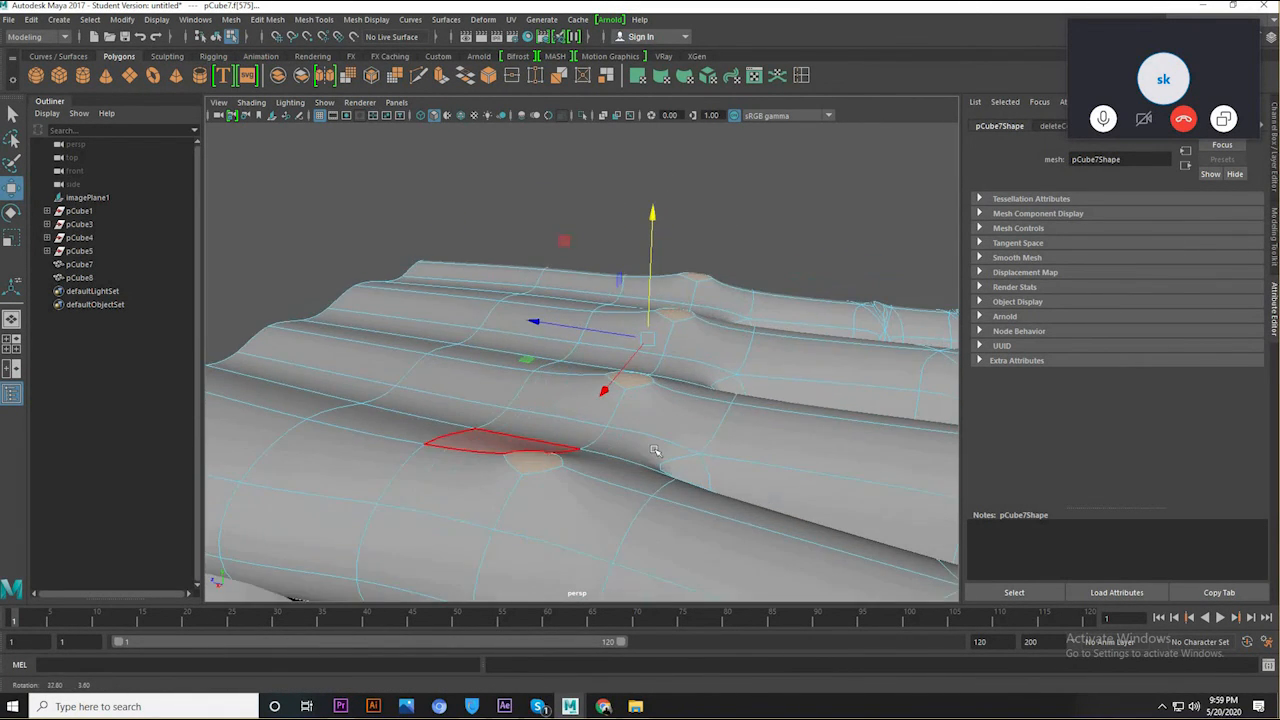
pyautogui.moveTo(526, 431); pyautogui.dragTo(514, 284, button='right')
pyautogui.keyDown('alt'); pyautogui.moveTo(580, 427); pyautogui.dragTo(737, 423); pyautogui.keyUp('alt')
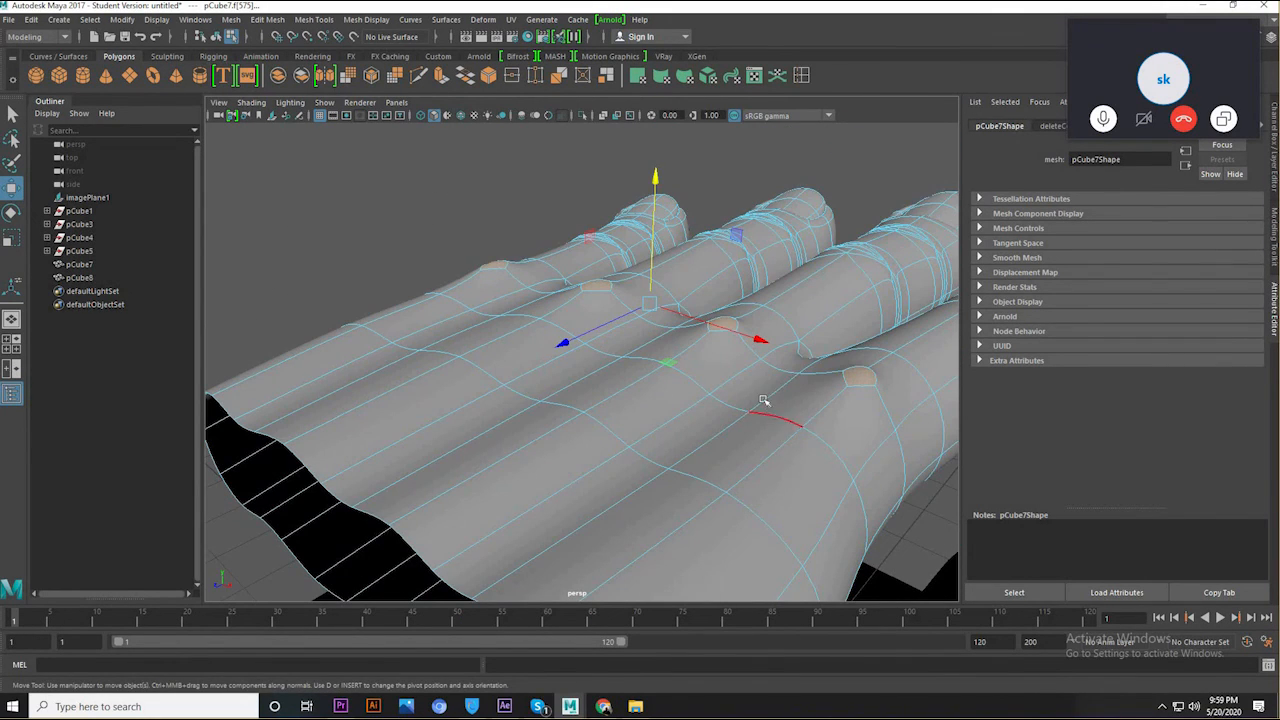
pyautogui.click(768, 405)
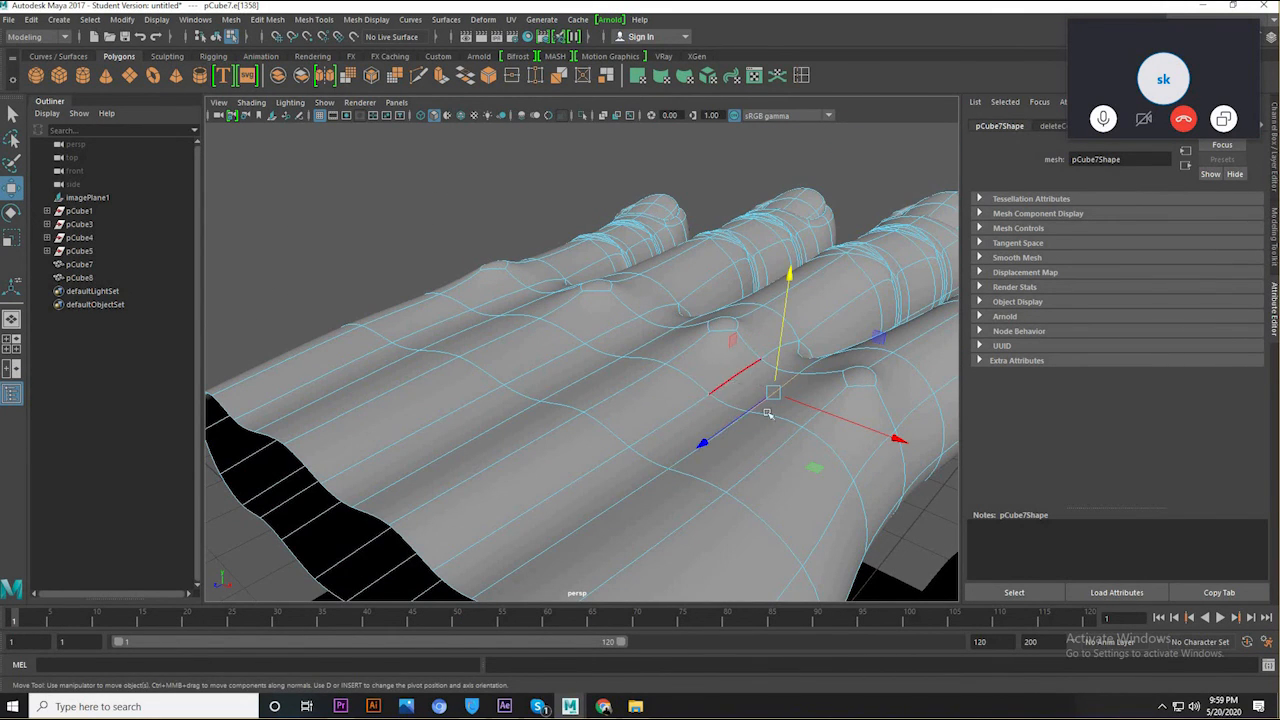
pyautogui.click(686, 457)
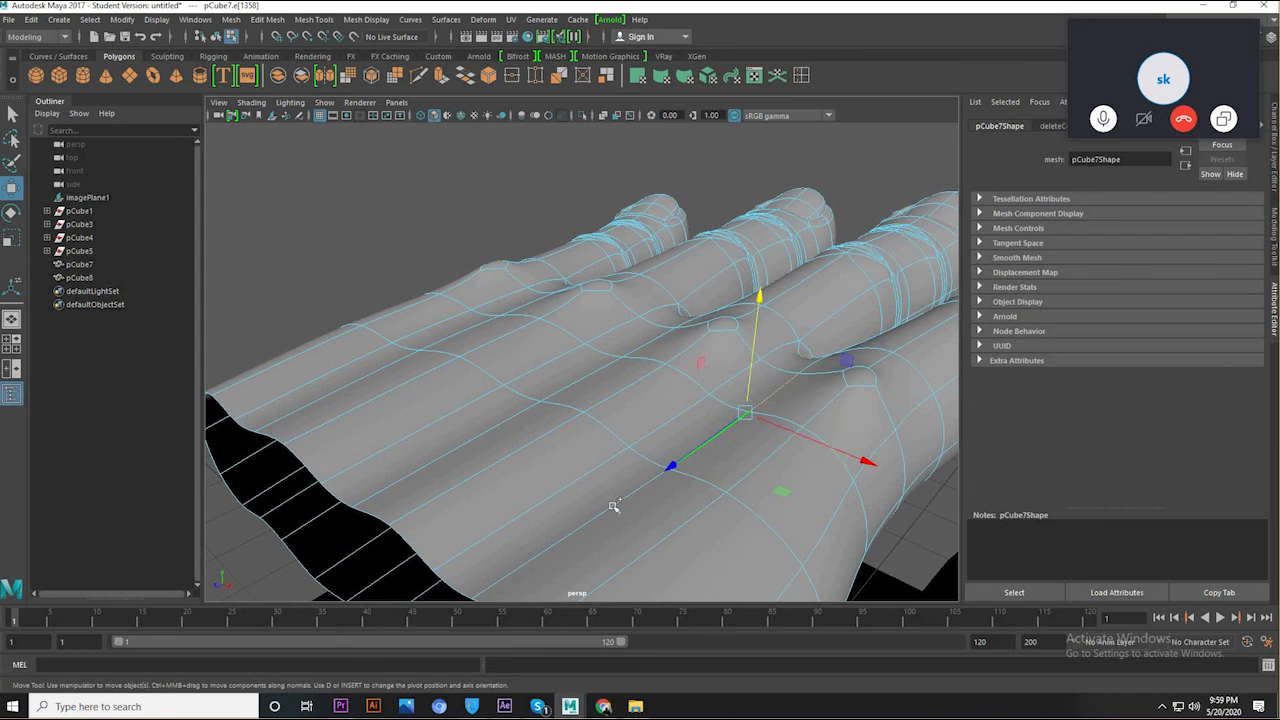
pyautogui.click(560, 406)
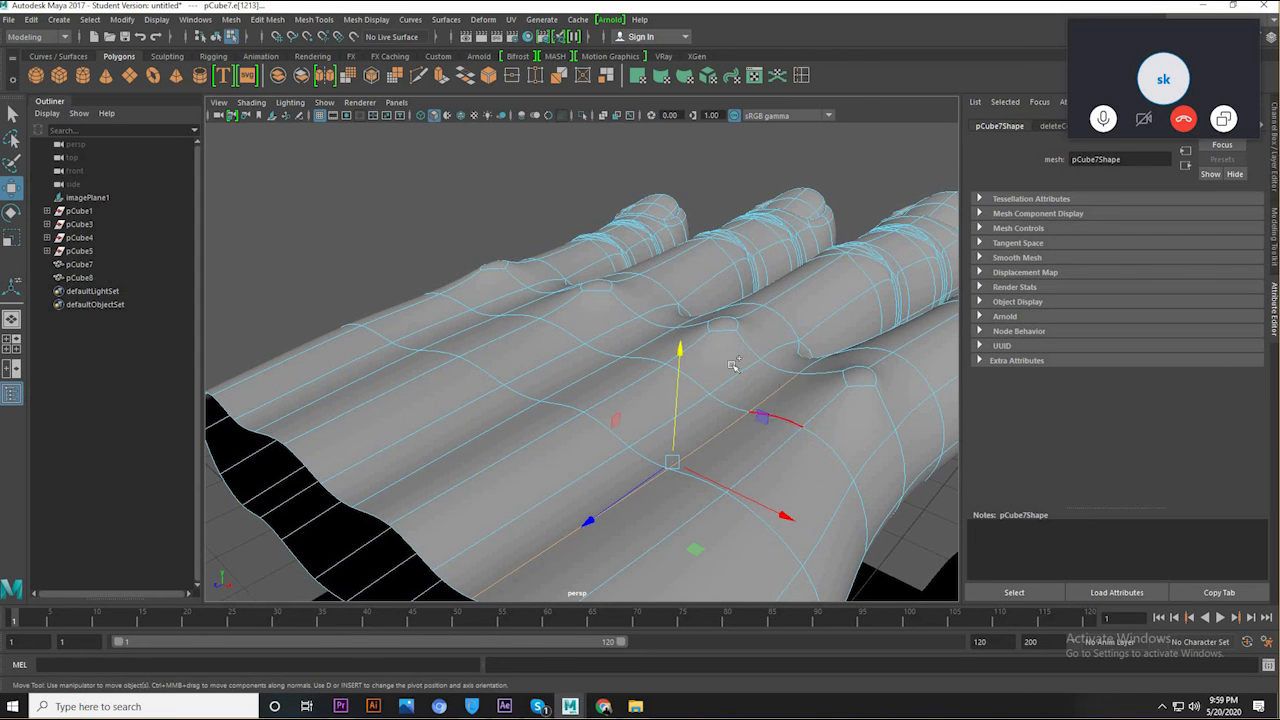
pyautogui.keyDown('alt'); pyautogui.moveTo(832, 409); pyautogui.dragTo(768, 376); pyautogui.keyUp('alt')
pyautogui.click(740, 388)
pyautogui.keyDown('shift'); pyautogui.click(614, 448); pyautogui.keyUp('shift')
pyautogui.keyDown('alt'); pyautogui.moveTo(660, 432); pyautogui.dragTo(642, 379); pyautogui.keyUp('alt')
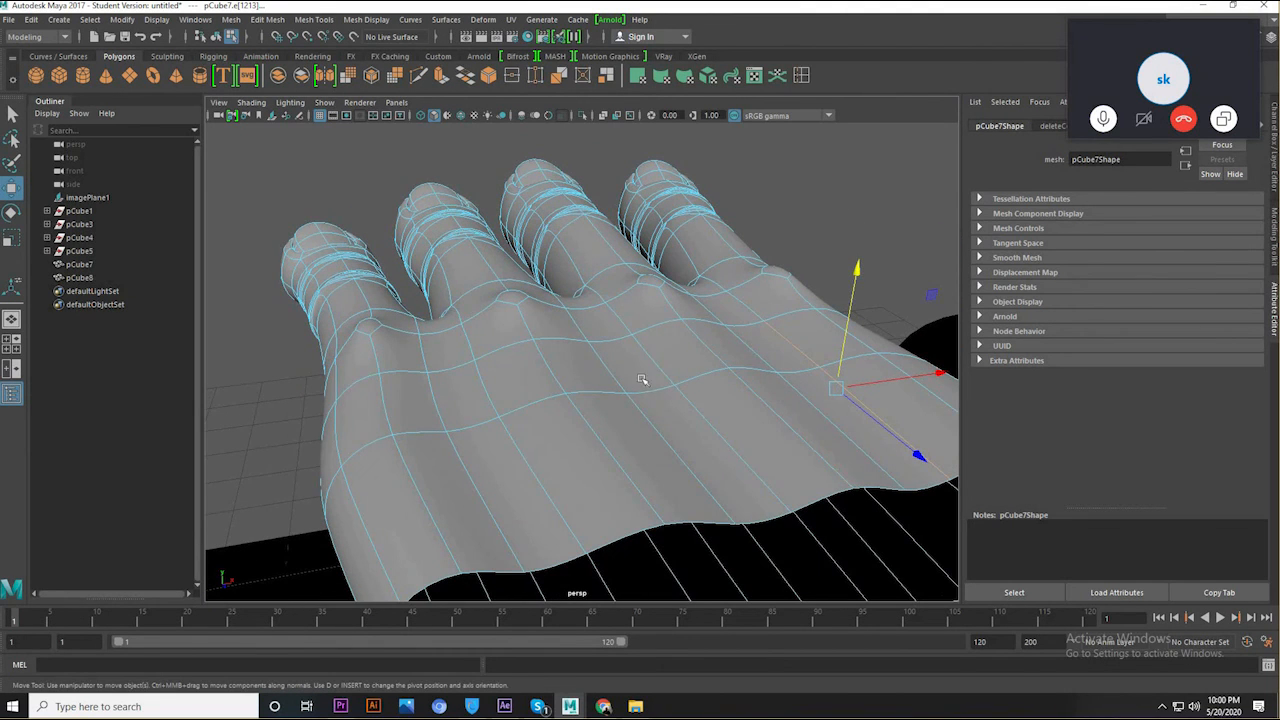
pyautogui.keyDown('shift'); pyautogui.click(607, 374); pyautogui.keyUp('shift')
pyautogui.keyDown('shift'); pyautogui.click(708, 491); pyautogui.keyUp('shift')
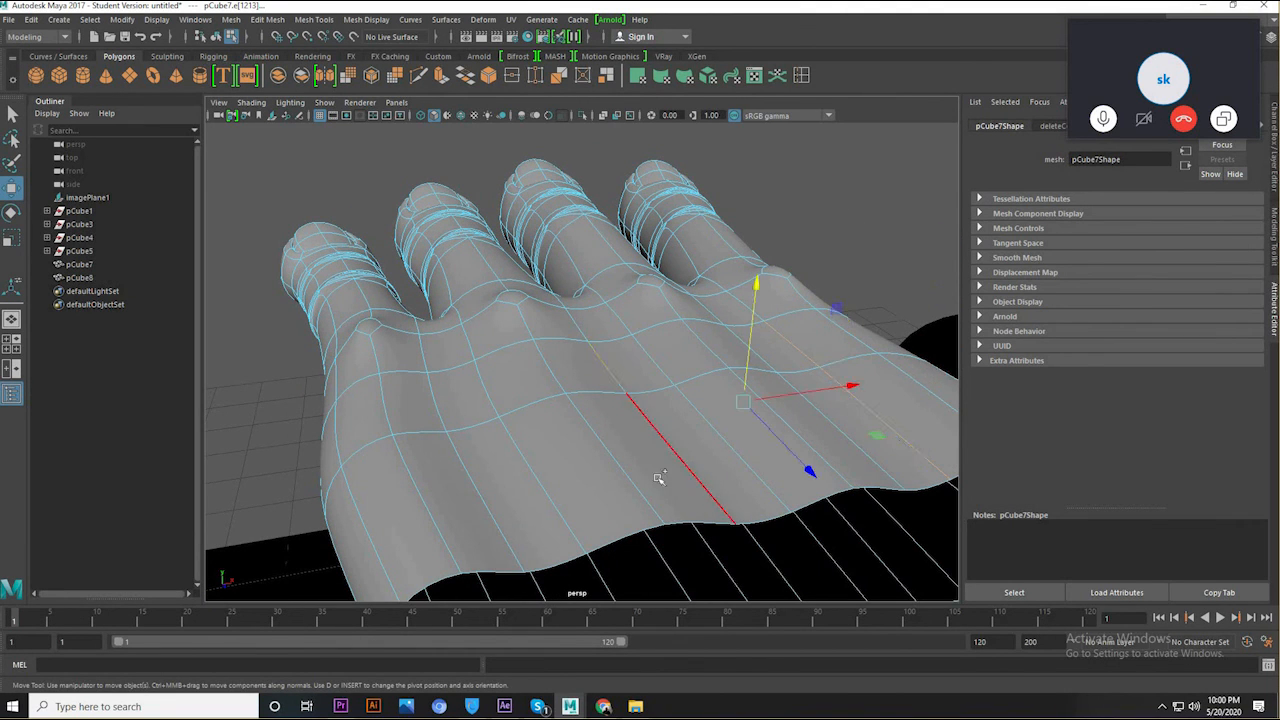
pyautogui.keyDown('alt'); pyautogui.moveTo(480, 420); pyautogui.dragTo(458, 386); pyautogui.keyUp('alt')
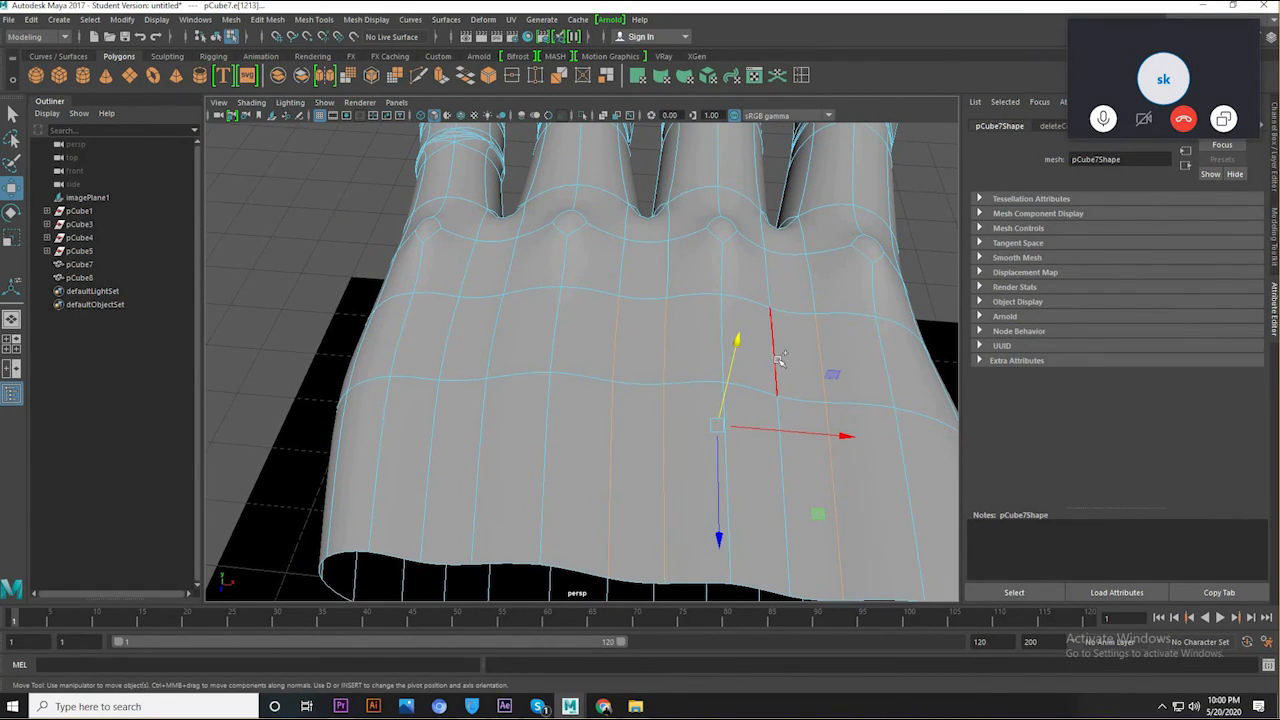
pyautogui.keyDown('shift'); pyautogui.click(497, 437); pyautogui.keyUp('shift')
pyautogui.keyDown('shift'); pyautogui.click(436, 430); pyautogui.keyUp('shift')
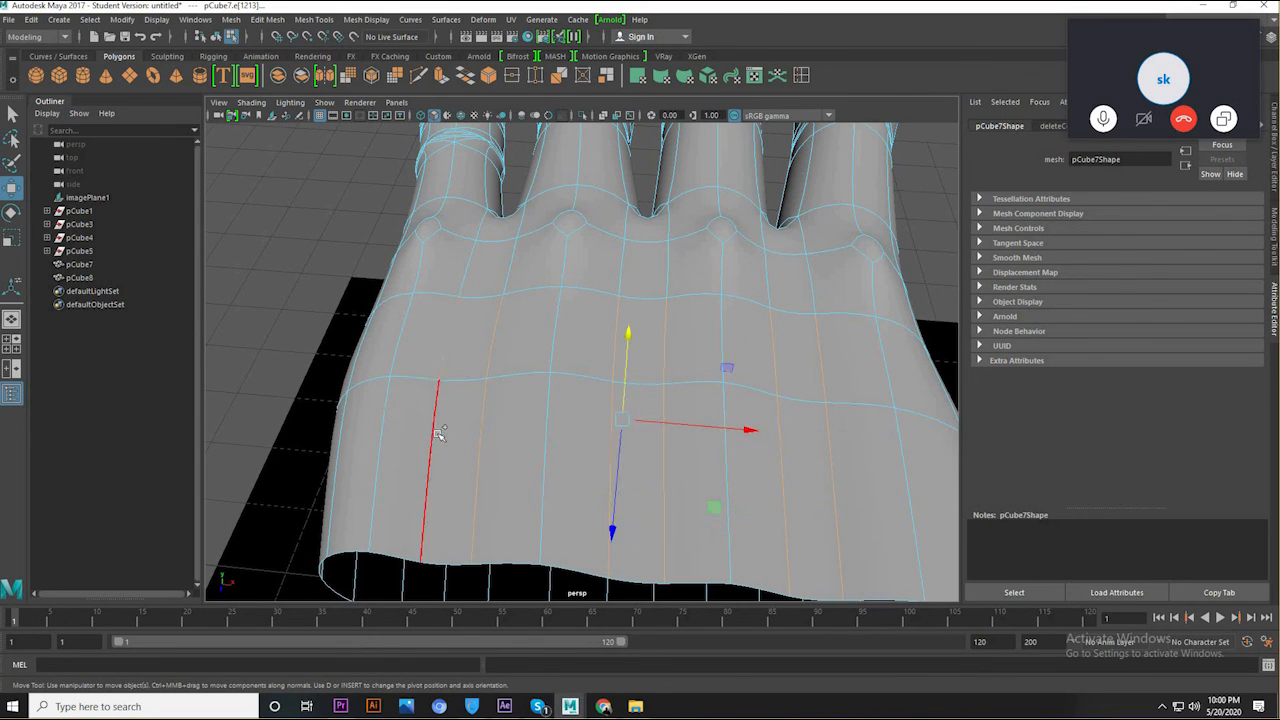
# - Select the crosswise edges in the middle of the back of the hand and raise them along Y
pyautogui.keyDown('alt'); pyautogui.moveTo(634, 403); pyautogui.dragTo(699, 196); pyautogui.keyUp('alt')
pyautogui.keyDown('alt'); pyautogui.moveTo(610, 303); pyautogui.dragTo(510, 283); pyautogui.keyUp('alt')
pyautogui.keyDown('alt'); pyautogui.moveTo(590, 338); pyautogui.dragTo(543, 314); pyautogui.keyUp('alt')
pyautogui.moveTo(543, 314); pyautogui.dragTo(529, 280, button='right')
pyautogui.click(546, 265)
pyautogui.keyDown('shift'); pyautogui.doubleClick(325, 404); pyautogui.keyUp('shift')
pyautogui.moveTo(465, 220); pyautogui.dragTo(468, 203)
pyautogui.keyDown('alt'); pyautogui.moveTo(566, 249); pyautogui.dragTo(480, 284); pyautogui.keyUp('alt')
pyautogui.press('q')
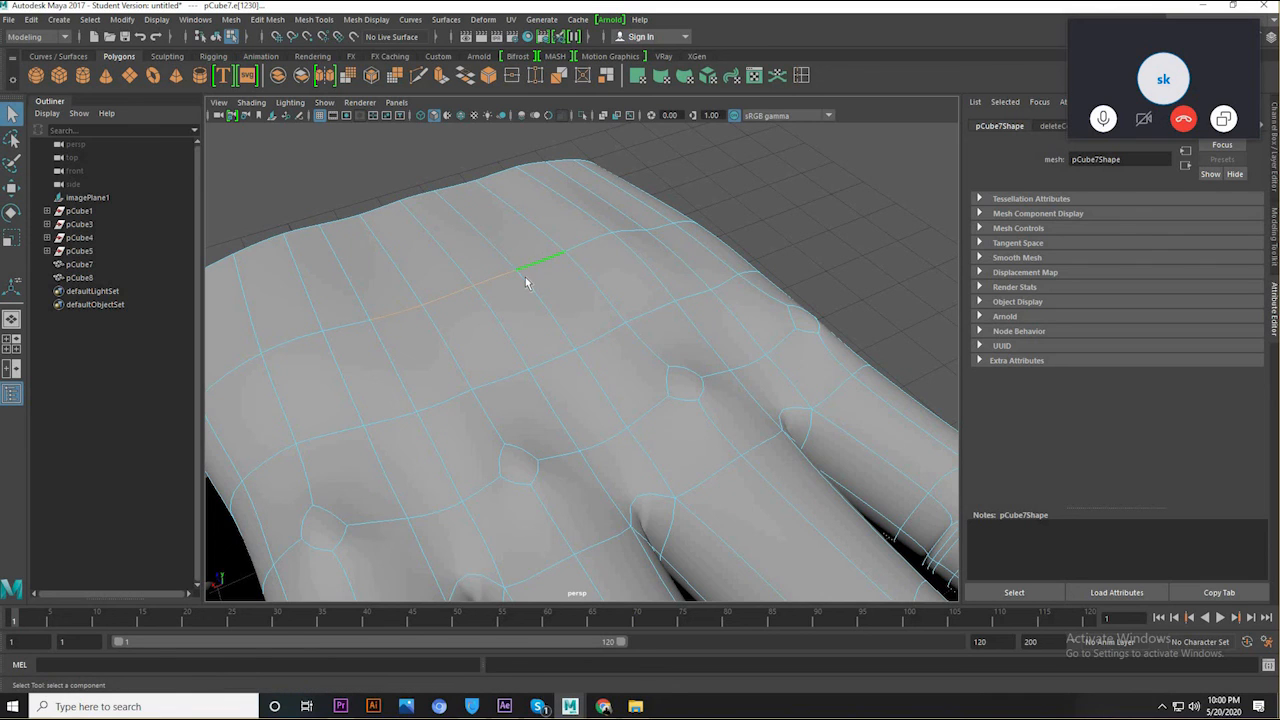
pyautogui.press('w')
pyautogui.moveTo(466, 200); pyautogui.dragTo(470, 173)
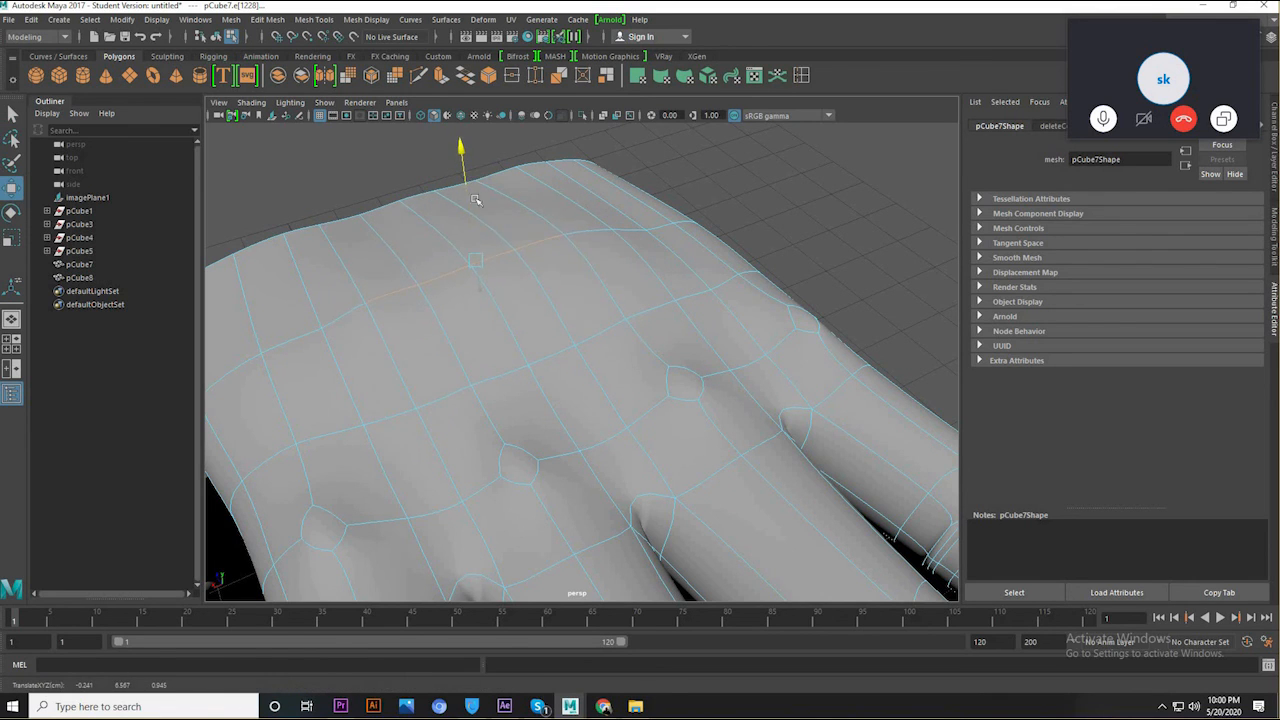
# - Try to raise a reselected run of crosswise edges in the middle of the back of the hand
pyautogui.click(514, 259)
pyautogui.click(439, 276)
pyautogui.keyDown('shift'); pyautogui.click(493, 255); pyautogui.keyUp('shift')
pyautogui.moveTo(461, 172); pyautogui.dragTo(460, 156)
pyautogui.keyDown('alt'); pyautogui.moveTo(557, 383); pyautogui.dragTo(586, 349); pyautogui.keyUp('alt')
pyautogui.hotkey('ctrl', 'z')
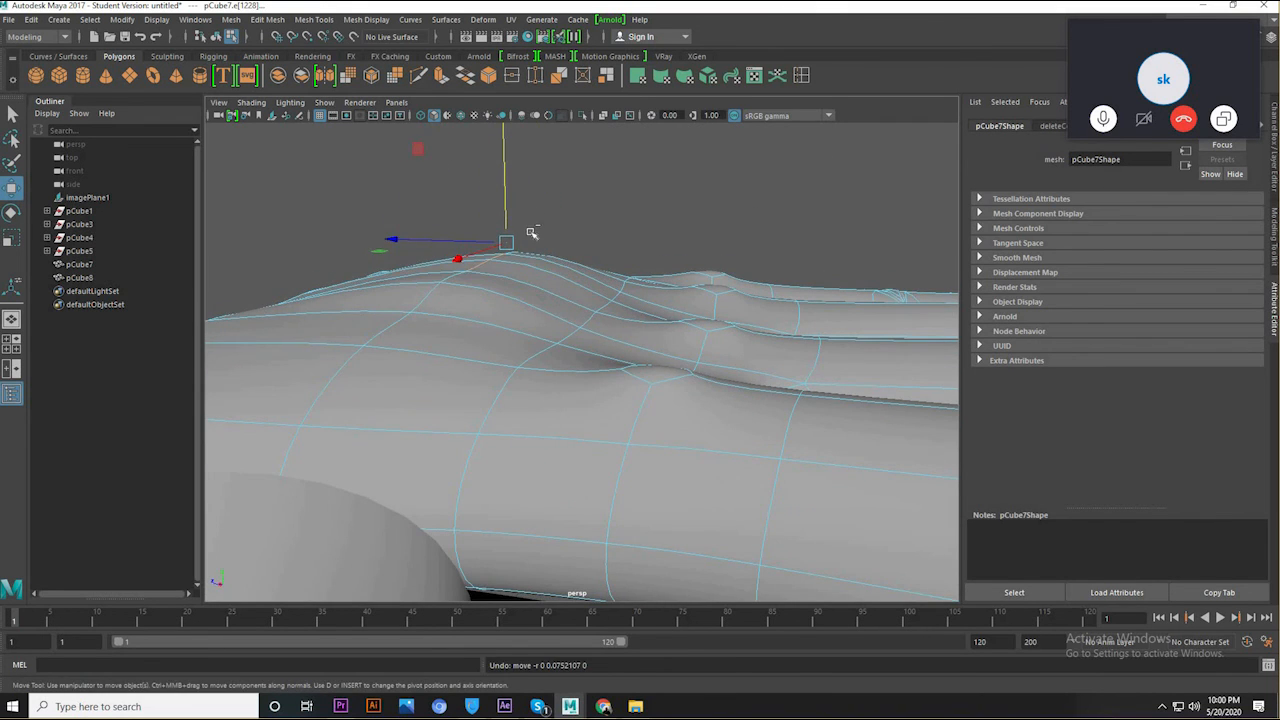
pyautogui.keyDown('alt'); pyautogui.moveTo(532, 237); pyautogui.dragTo(507, 144); pyautogui.keyUp('alt')
pyautogui.hotkey('ctrl', 'z')
pyautogui.hotkey('ctrl', 'z')
pyautogui.hotkey('ctrl', 'z')
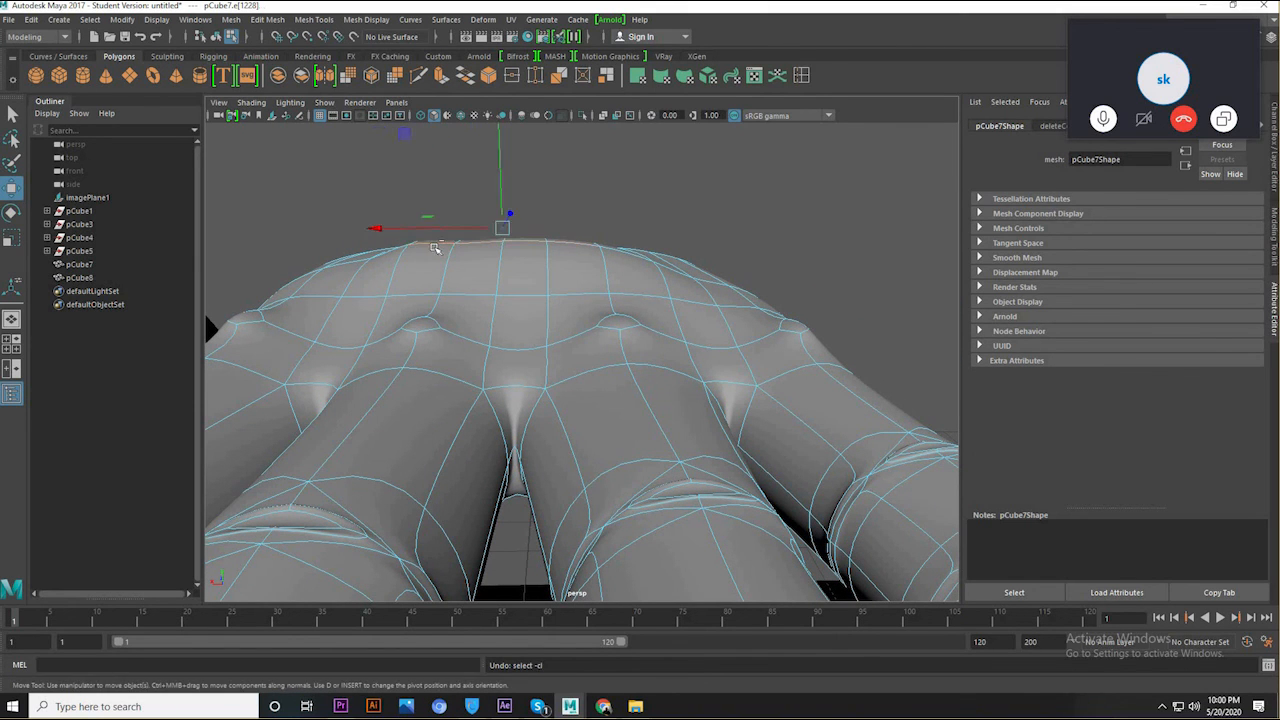
# - Adjust the edges on the back of the hand with the Scale tool and return to object mode
pyautogui.click(534, 211)
pyautogui.keyDown('alt'); pyautogui.moveTo(534, 211); pyautogui.dragTo(765, 352); pyautogui.keyUp('alt')
pyautogui.moveTo(747, 357); pyautogui.dragTo(748, 350, button='right')
pyautogui.click(755, 352)
pyautogui.press('r')
pyautogui.moveTo(762, 353); pyautogui.dragTo(748, 355)
pyautogui.click(645, 284)
pyautogui.moveTo(648, 296); pyautogui.dragTo(418, 230)
pyautogui.click(527, 257)
pyautogui.click(428, 232)
pyautogui.keyDown('alt'); pyautogui.moveTo(623, 360); pyautogui.dragTo(600, 275); pyautogui.keyUp('alt')
pyautogui.moveTo(600, 275); pyautogui.dragTo(653, 250, button='right')
pyautogui.click(857, 277)
pyautogui.keyDown('alt'); pyautogui.moveTo(857, 277); pyautogui.dragTo(677, 346); pyautogui.keyUp('alt')
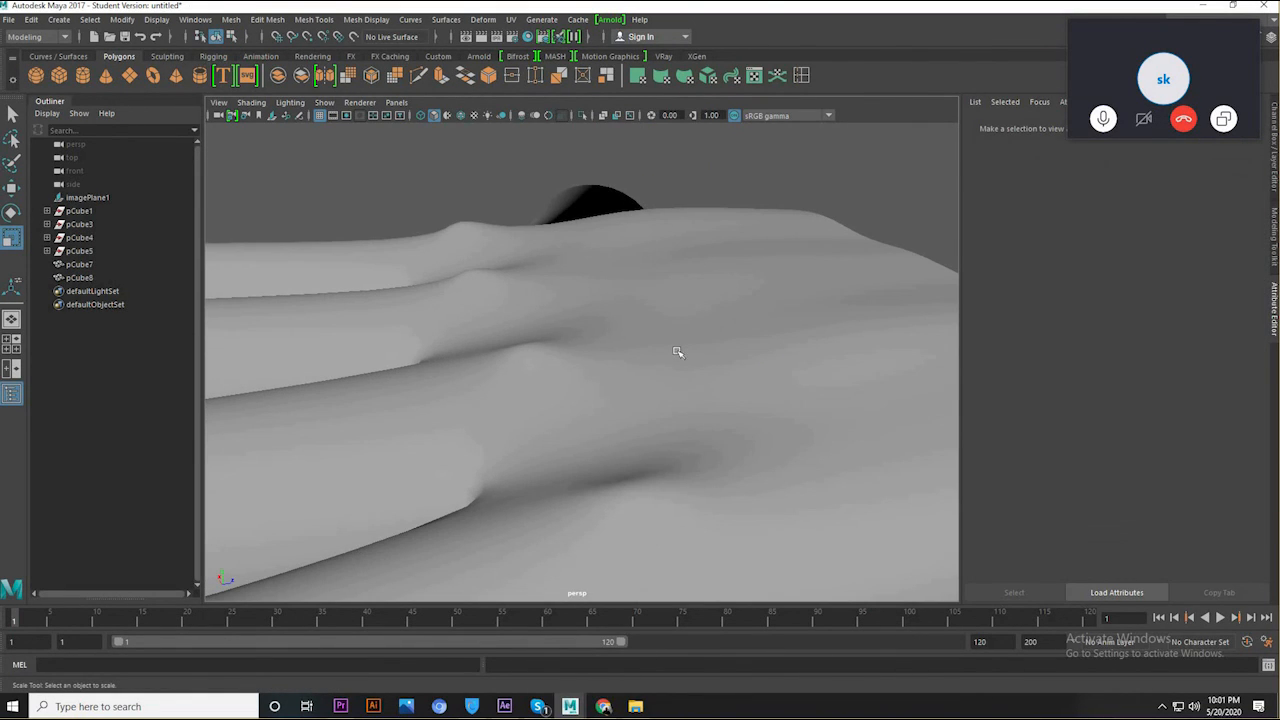
# - Select the four knuckle faces and lower them slightly along Y
pyautogui.click(679, 422)
pyautogui.moveTo(649, 320); pyautogui.dragTo(650, 307, button='right')
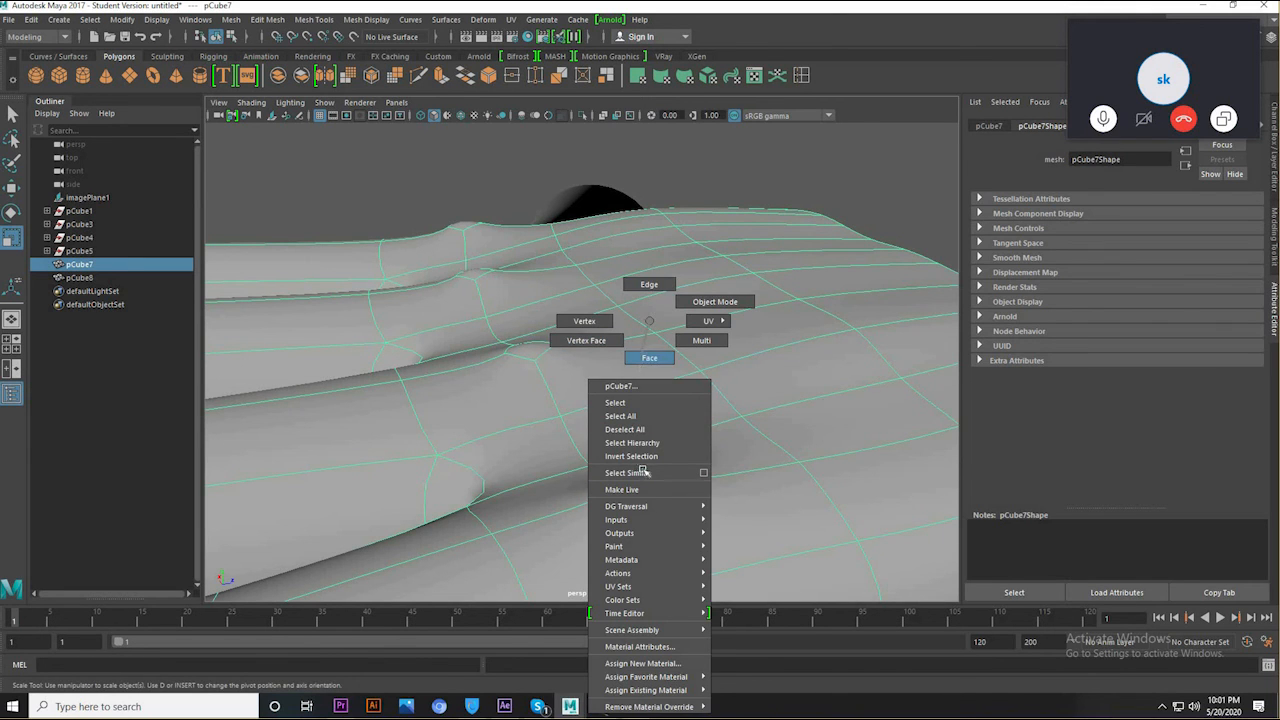
pyautogui.moveTo(645, 472); pyautogui.dragTo(645, 472, button='right')
pyautogui.keyDown('shift'); pyautogui.click(530, 350); pyautogui.keyUp('shift')
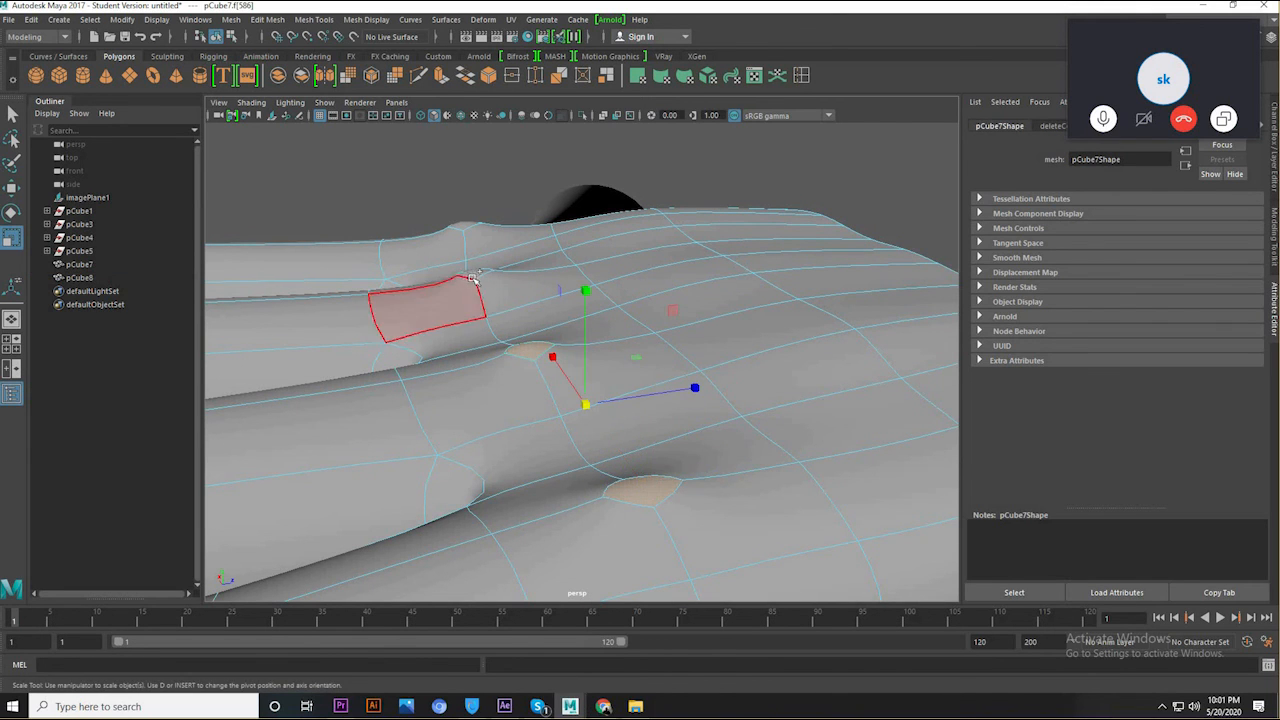
pyautogui.keyDown('shift'); pyautogui.click(474, 279); pyautogui.keyUp('shift')
pyautogui.keyDown('shift'); pyautogui.click(464, 222); pyautogui.keyUp('shift')
pyautogui.press('w')
pyautogui.moveTo(510, 182); pyautogui.dragTo(512, 190)
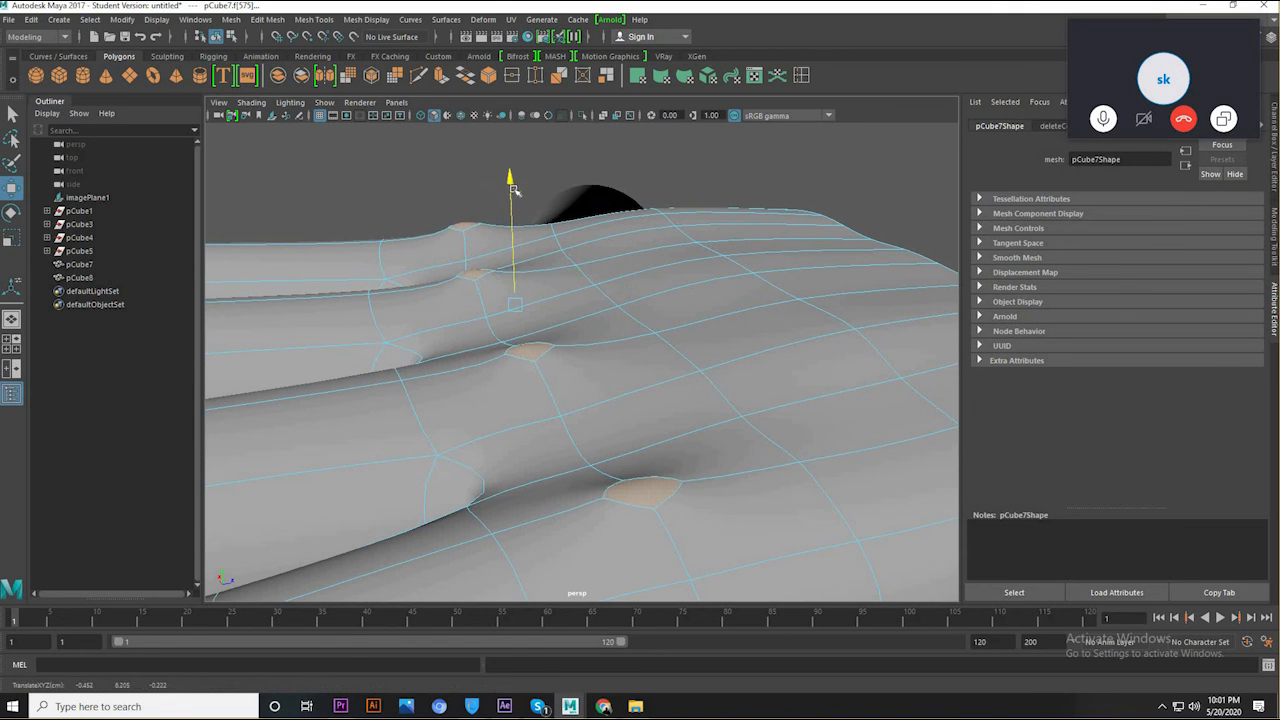
pyautogui.scroll(-5, 528, 348)
pyautogui.keyDown('alt'); pyautogui.moveTo(528, 348); pyautogui.dragTo(622, 239); pyautogui.keyUp('alt')
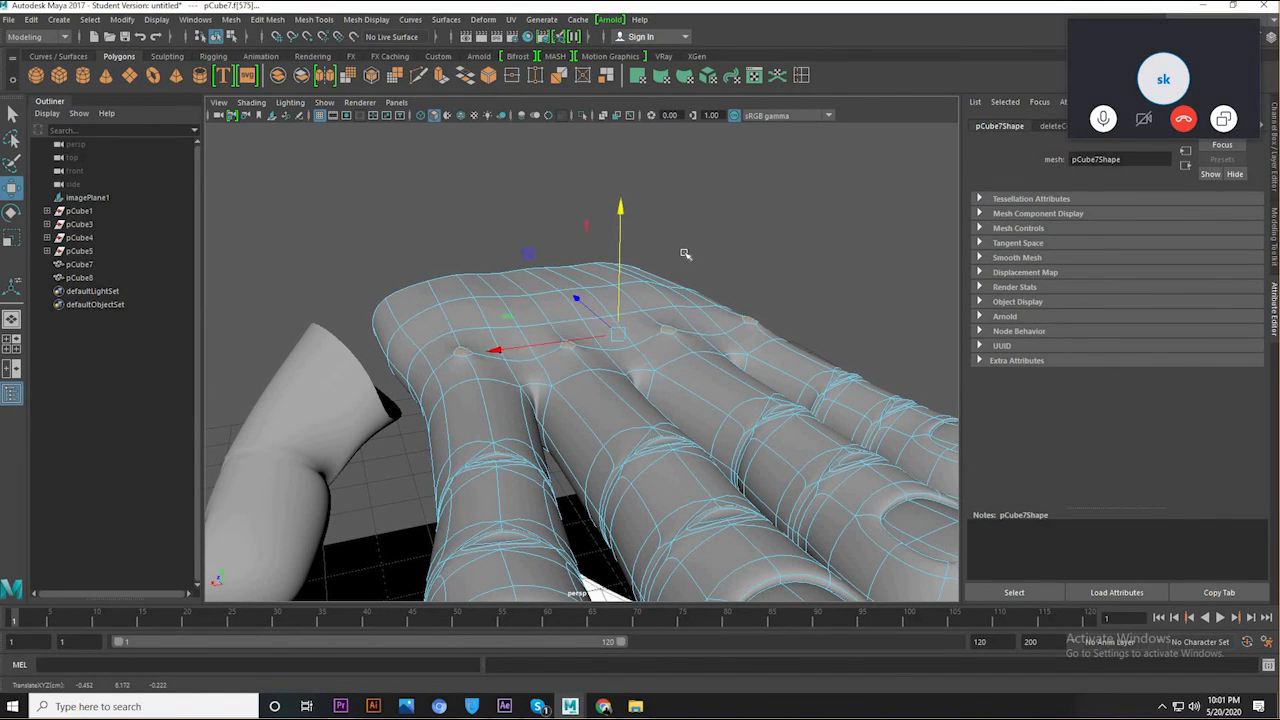
# - Return to object mode and hide the reference image plane
pyautogui.click(728, 251)
pyautogui.moveTo(676, 301); pyautogui.dragTo(745, 285, button='right')
pyautogui.click(843, 271)
pyautogui.keyDown('alt'); pyautogui.moveTo(843, 271); pyautogui.dragTo(752, 358); pyautogui.keyUp('alt')
pyautogui.scroll(3, 870, 265)
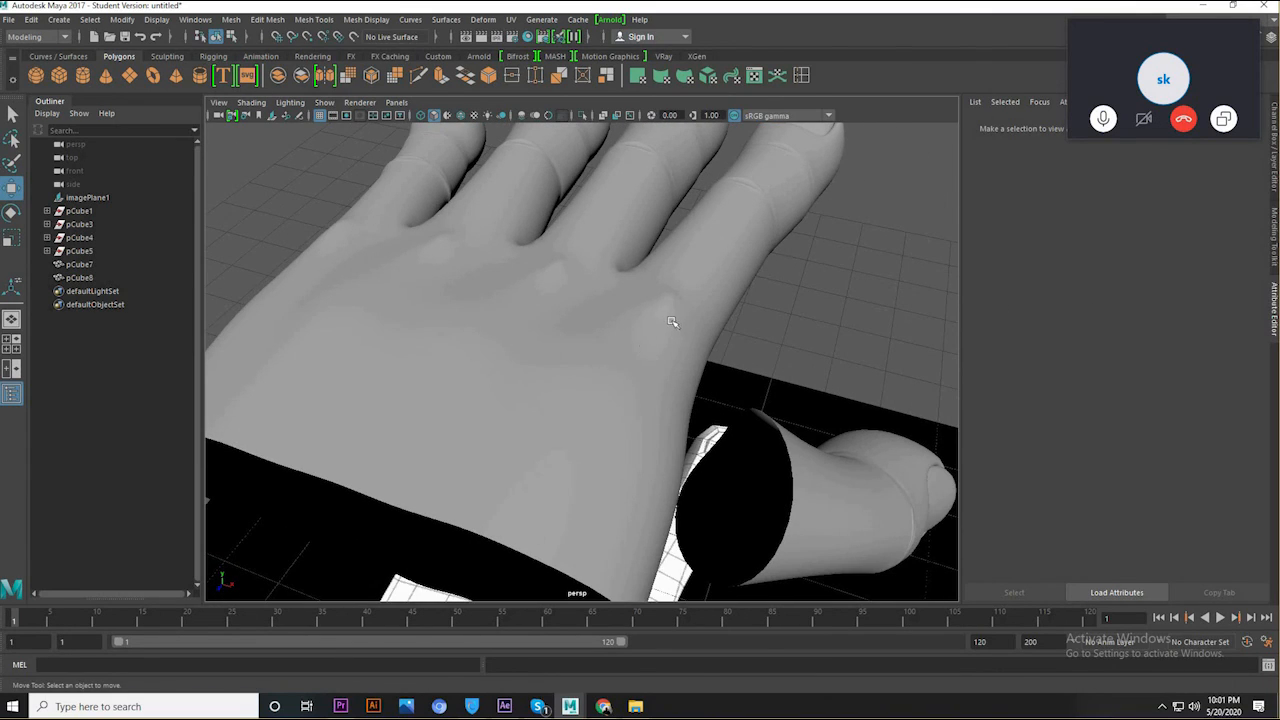
pyautogui.click(672, 330)
pyautogui.click(752, 358)
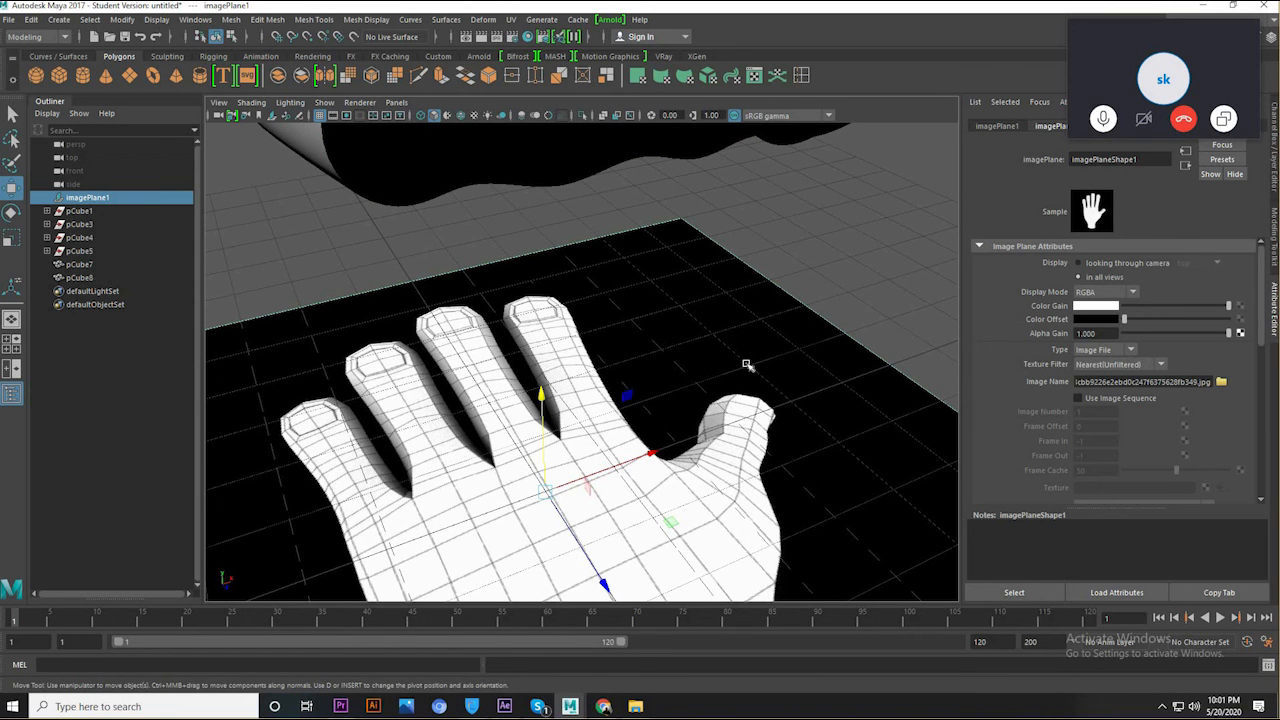
pyautogui.keyDown('alt'); pyautogui.moveTo(707, 299); pyautogui.dragTo(620, 448); pyautogui.keyUp('alt')
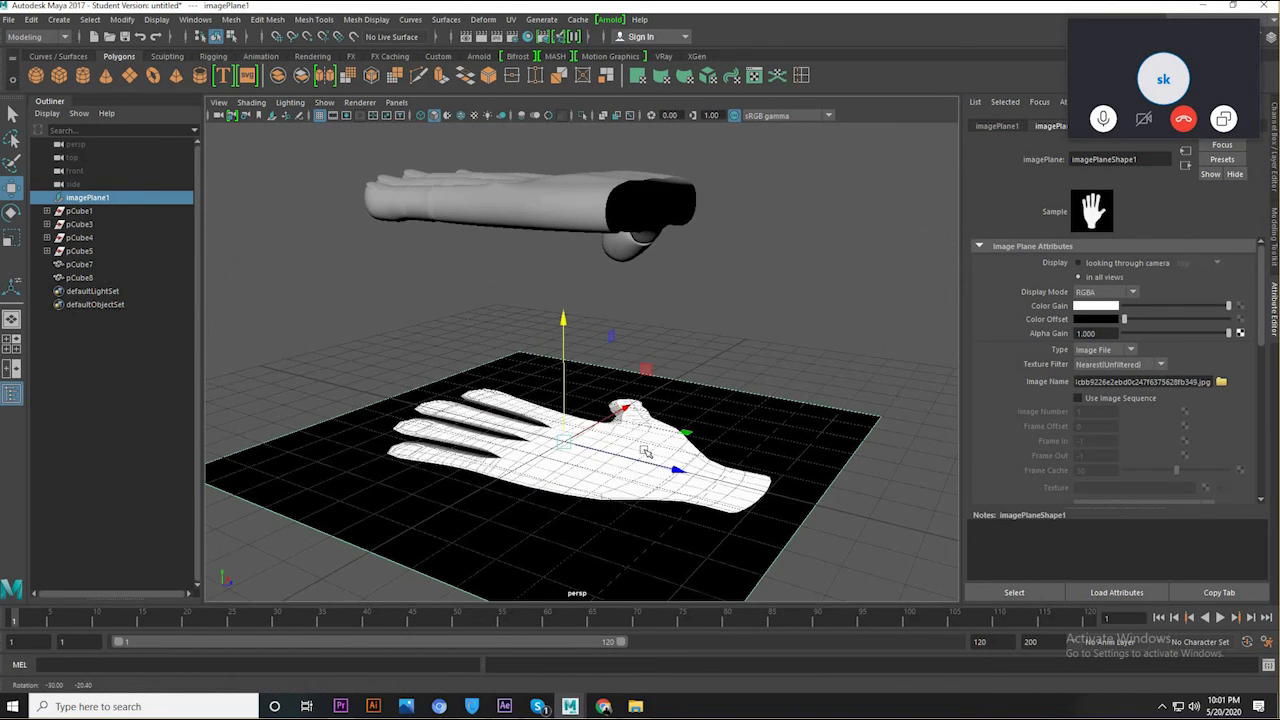
pyautogui.hotkey('ctrl', 'h')
# - Select the hand mesh and open the Sculpting Tools as a floating window placed beside the hand
pyautogui.keyDown('alt'); pyautogui.moveTo(503, 411); pyautogui.dragTo(625, 467); pyautogui.keyUp('alt')
pyautogui.click(625, 467)
pyautogui.scroll(3, 590, 460)
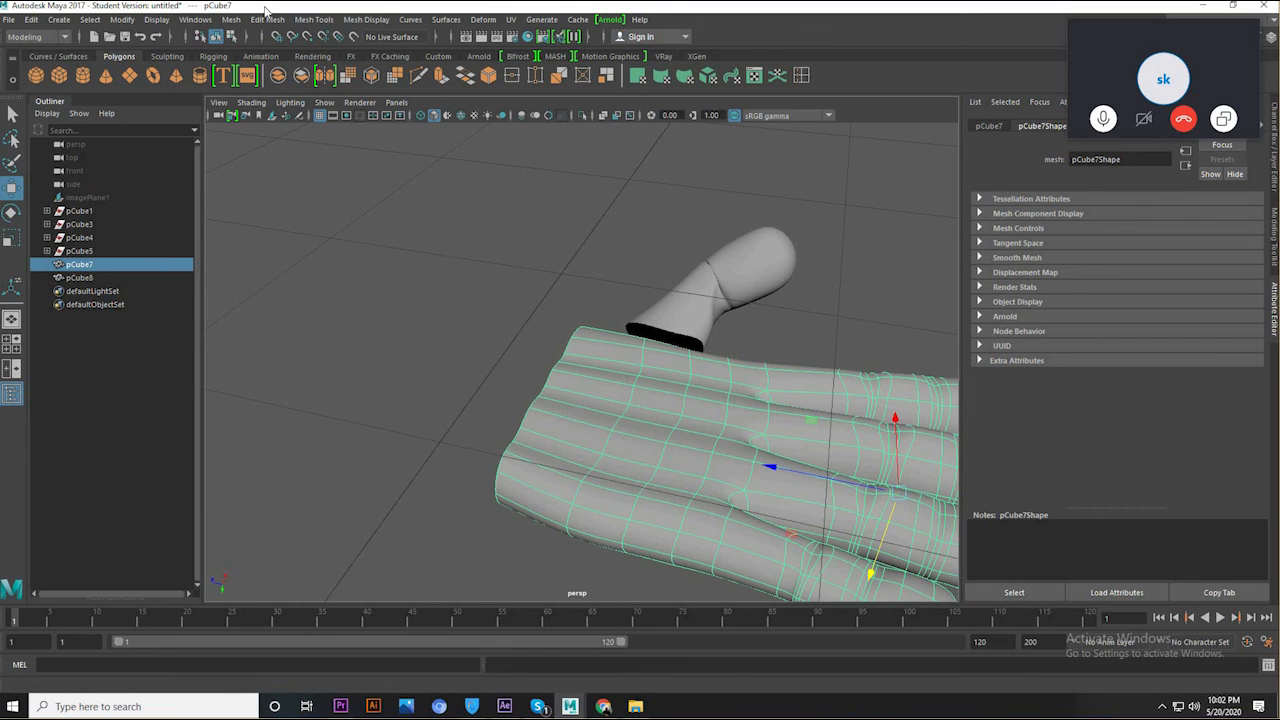
pyautogui.click(270, 20)
pyautogui.moveTo(195, 19)
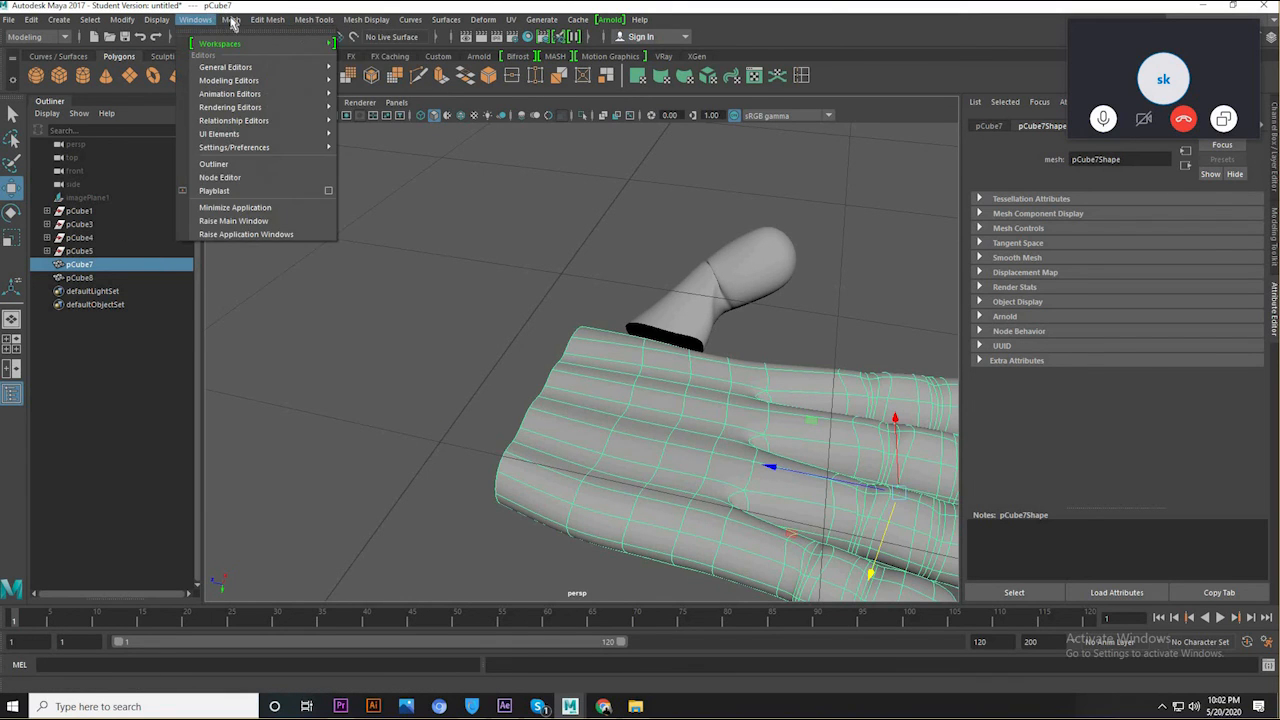
pyautogui.moveTo(313, 19)
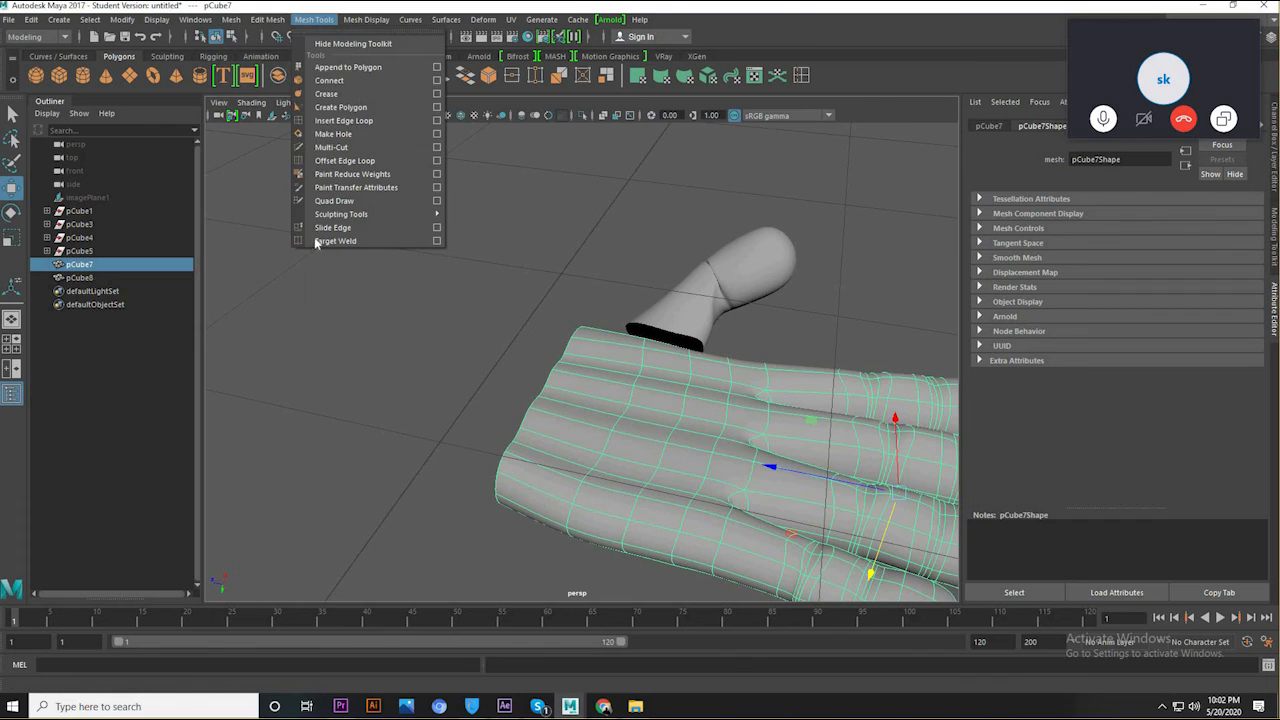
pyautogui.moveTo(350, 218)
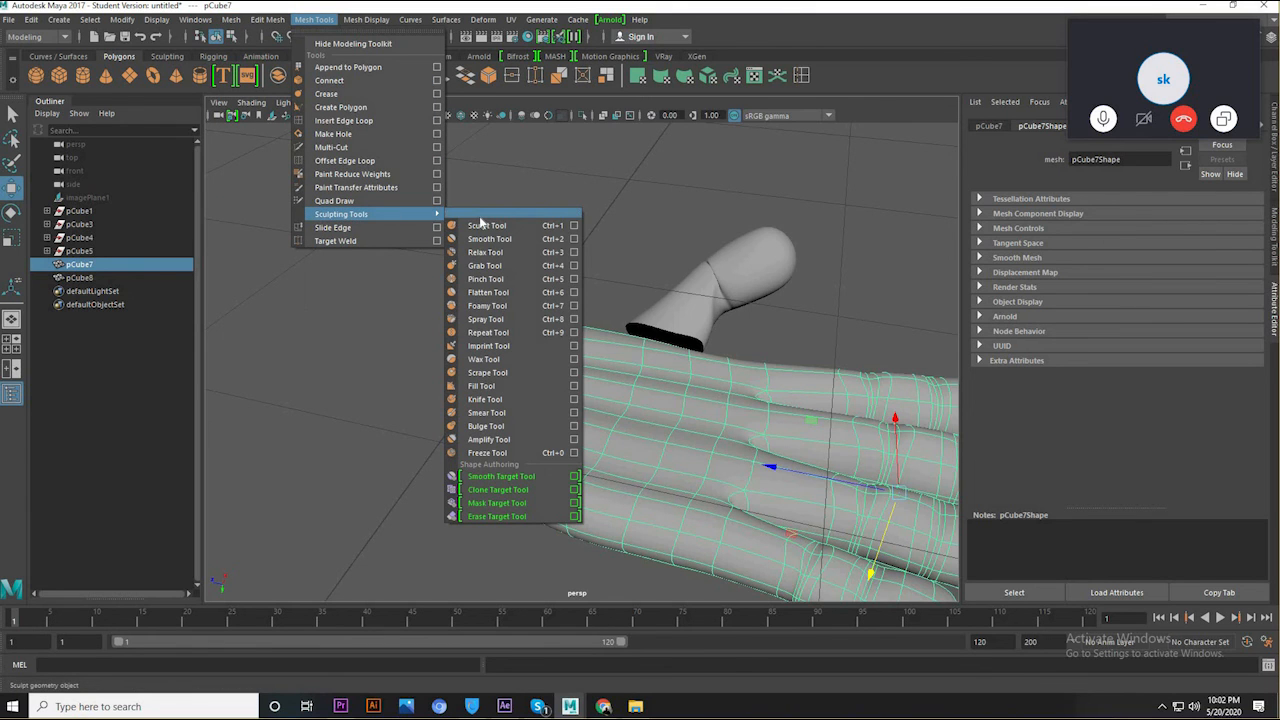
pyautogui.click(482, 219)
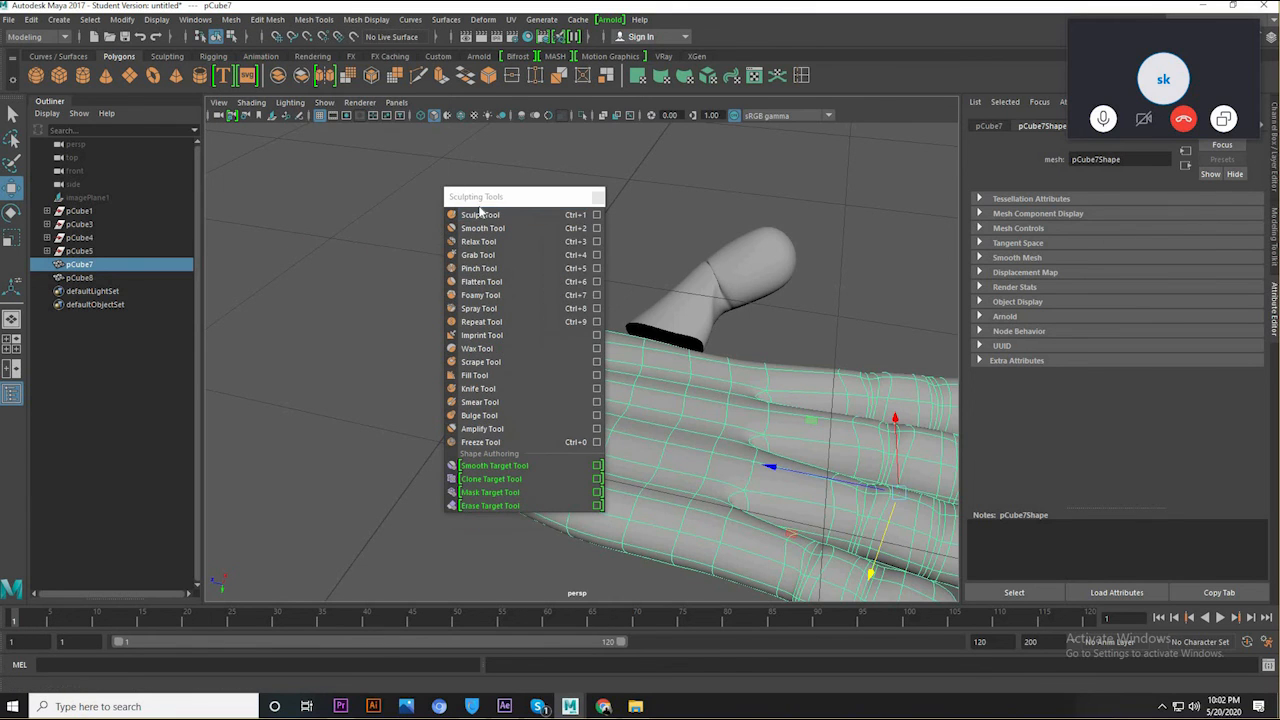
pyautogui.moveTo(490, 196); pyautogui.dragTo(372, 132)
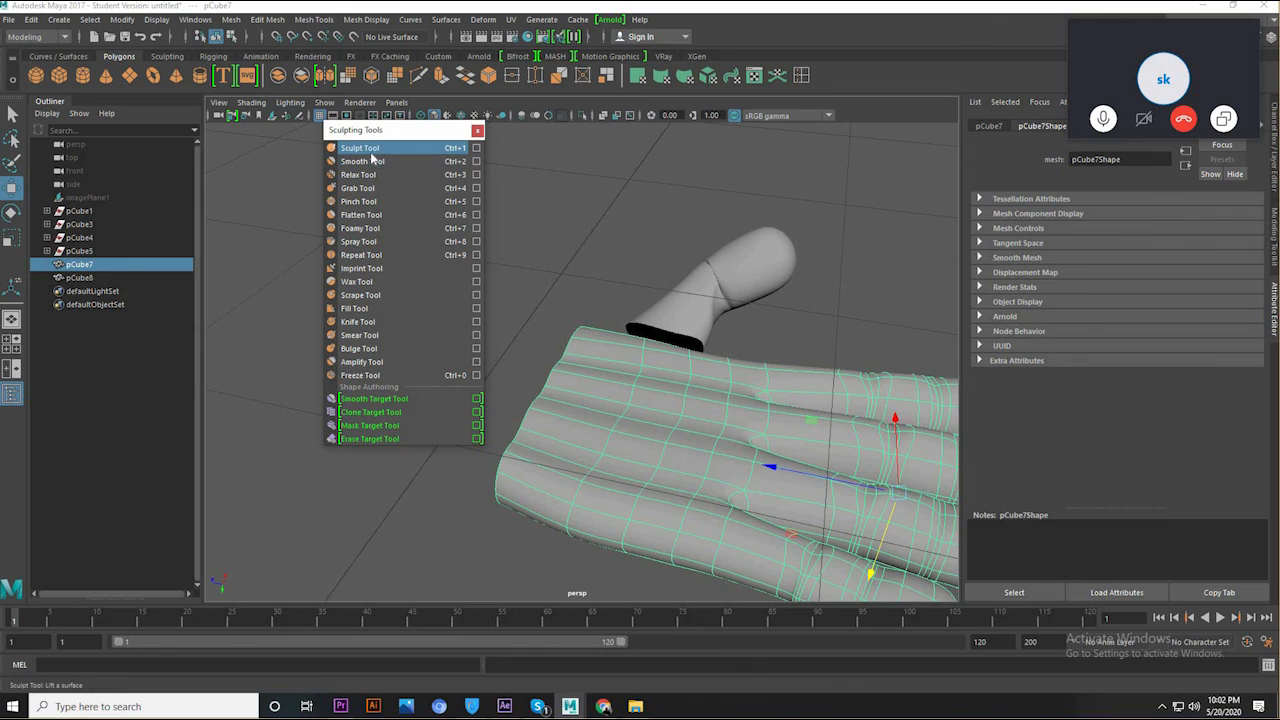
# - Try a Pinch tool stroke on the hand mesh near the wrist
pyautogui.click(358, 201)
pyautogui.moveTo(613, 426); pyautogui.dragTo(603, 424)
pyautogui.hotkey('ctrl', 'z')
# - Apply the Relax tool to the surface near the open wrist edge
pyautogui.click(382, 175)
pyautogui.click(600, 452)
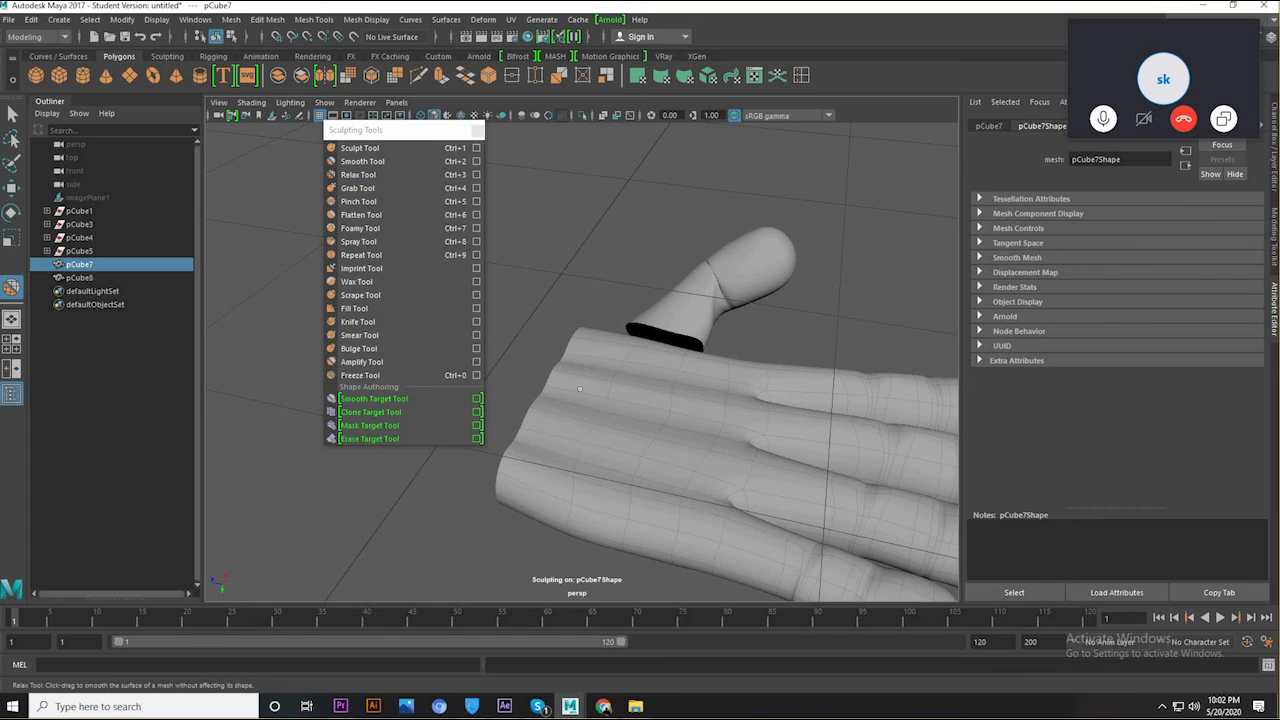
# - Try to even out the wrist end of the hand mesh with the Smooth tool
pyautogui.click(362, 161)
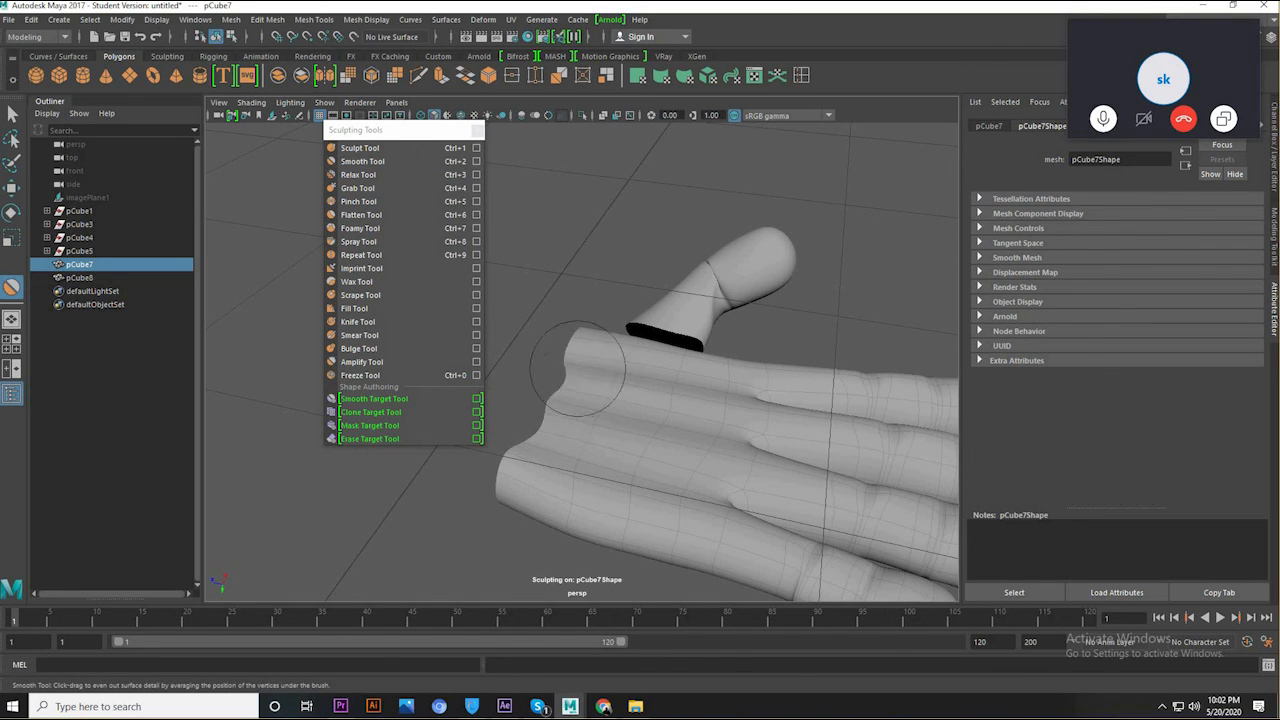
pyautogui.keyDown('alt'); pyautogui.moveTo(570, 400); pyautogui.dragTo(860, 425); pyautogui.keyUp('alt')
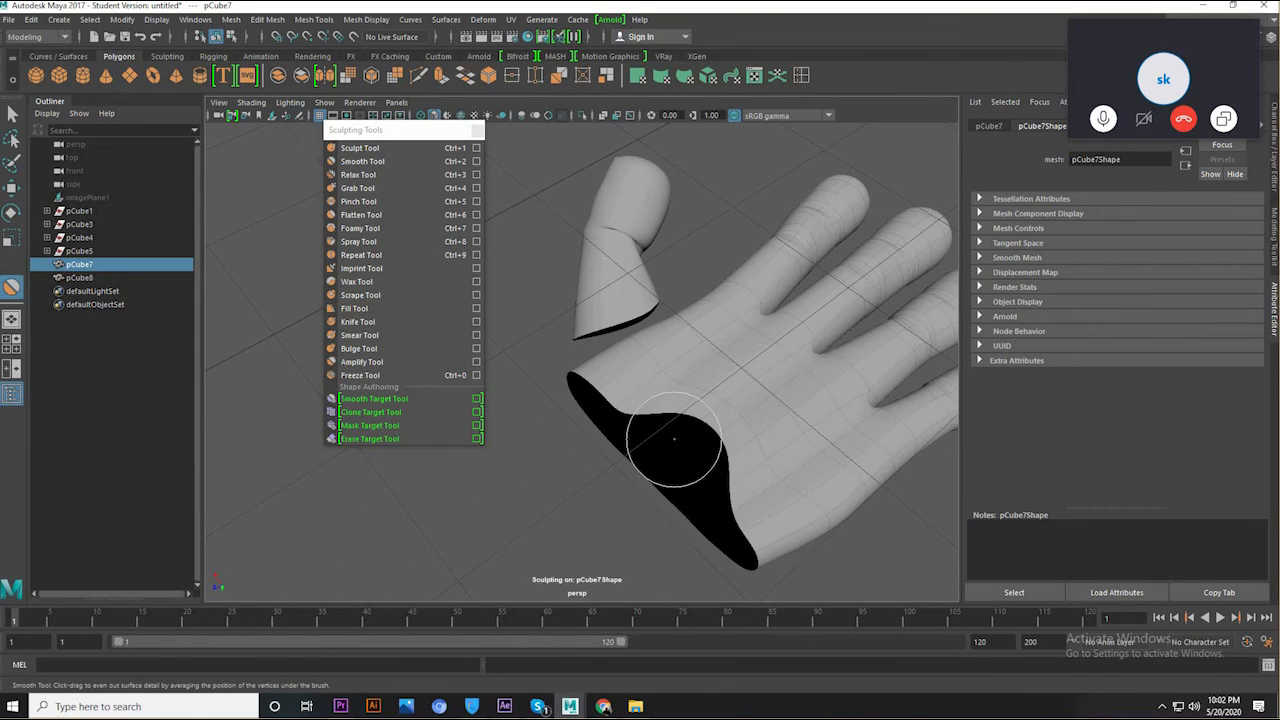
pyautogui.hotkey('ctrl', 'z')
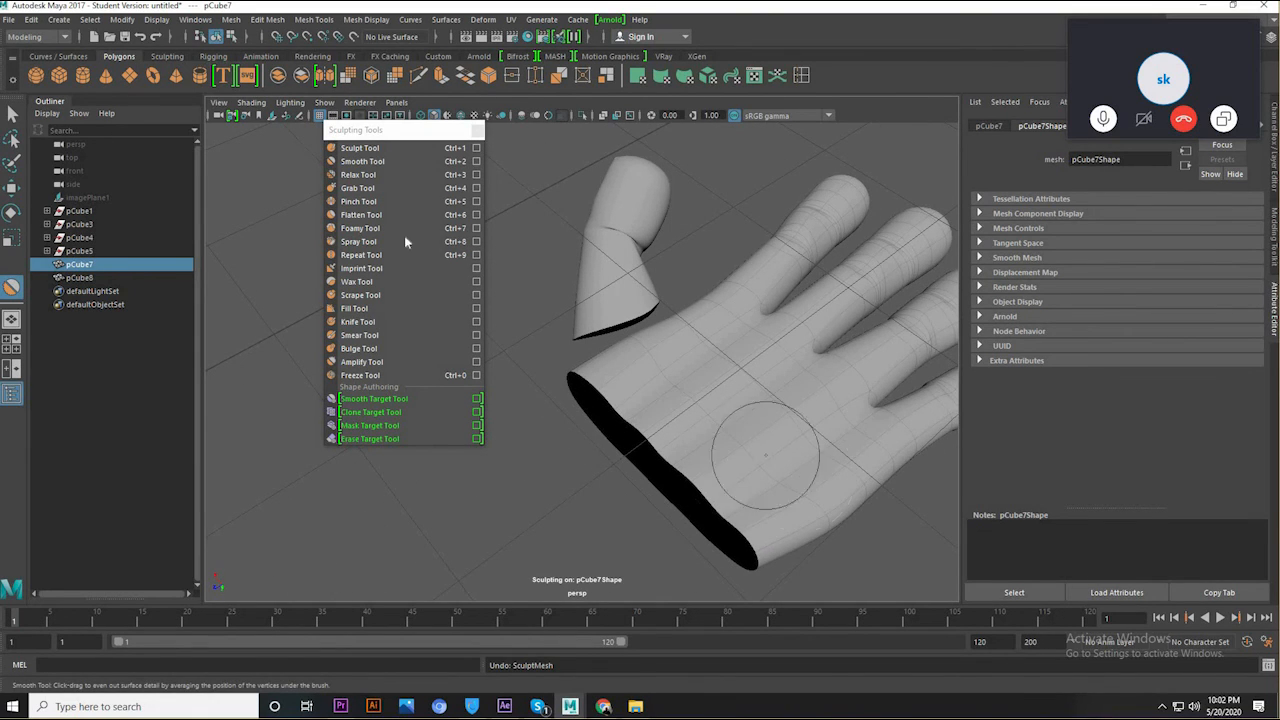
# - Examine the hand's wrist edge, palm surface and finger bases from several angles with the Relax tool active
pyautogui.click(360, 228)
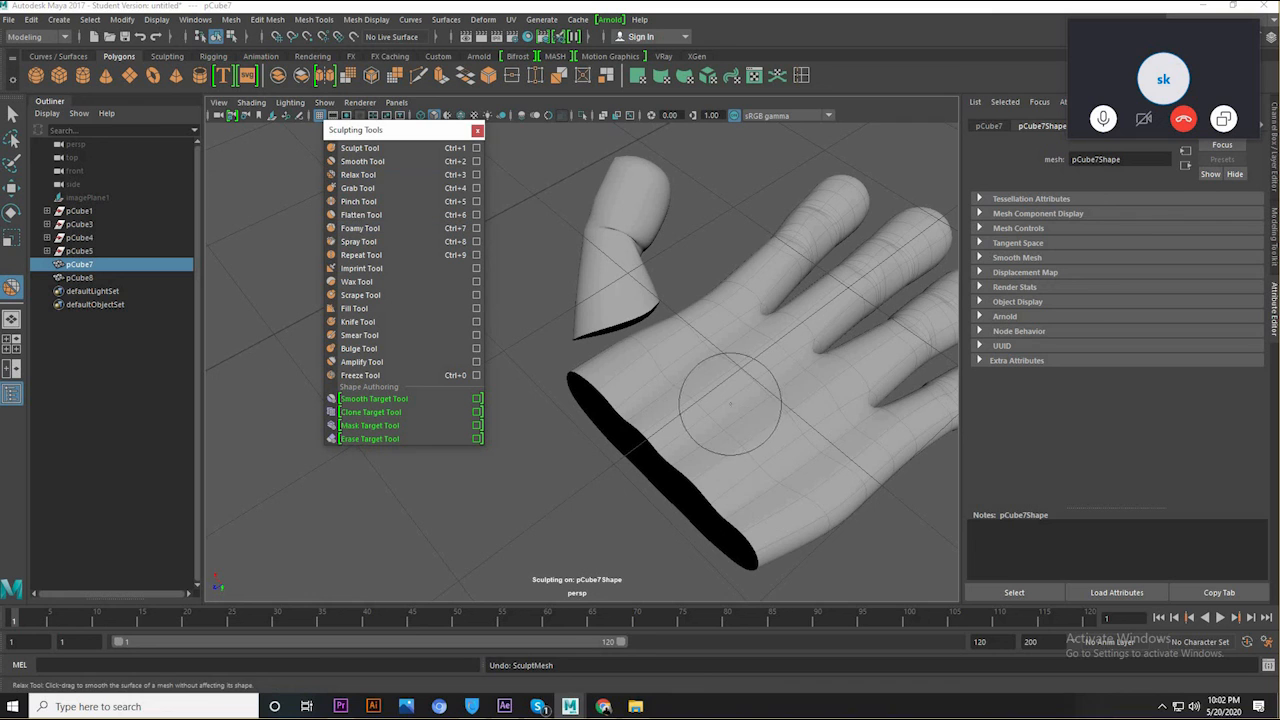
pyautogui.moveTo(760, 465)
pyautogui.keyDown('alt'); pyautogui.mouseDown()
pyautogui.moveTo(669, 409)
pyautogui.moveTo(560, 205)
pyautogui.mouseUp(); pyautogui.keyUp('alt')
pyautogui.keyDown('alt'); pyautogui.moveTo(637, 420); pyautogui.dragTo(591, 463); pyautogui.keyUp('alt')
pyautogui.keyDown('alt'); pyautogui.moveTo(535, 510); pyautogui.dragTo(640, 408, button='middle'); pyautogui.keyUp('alt')
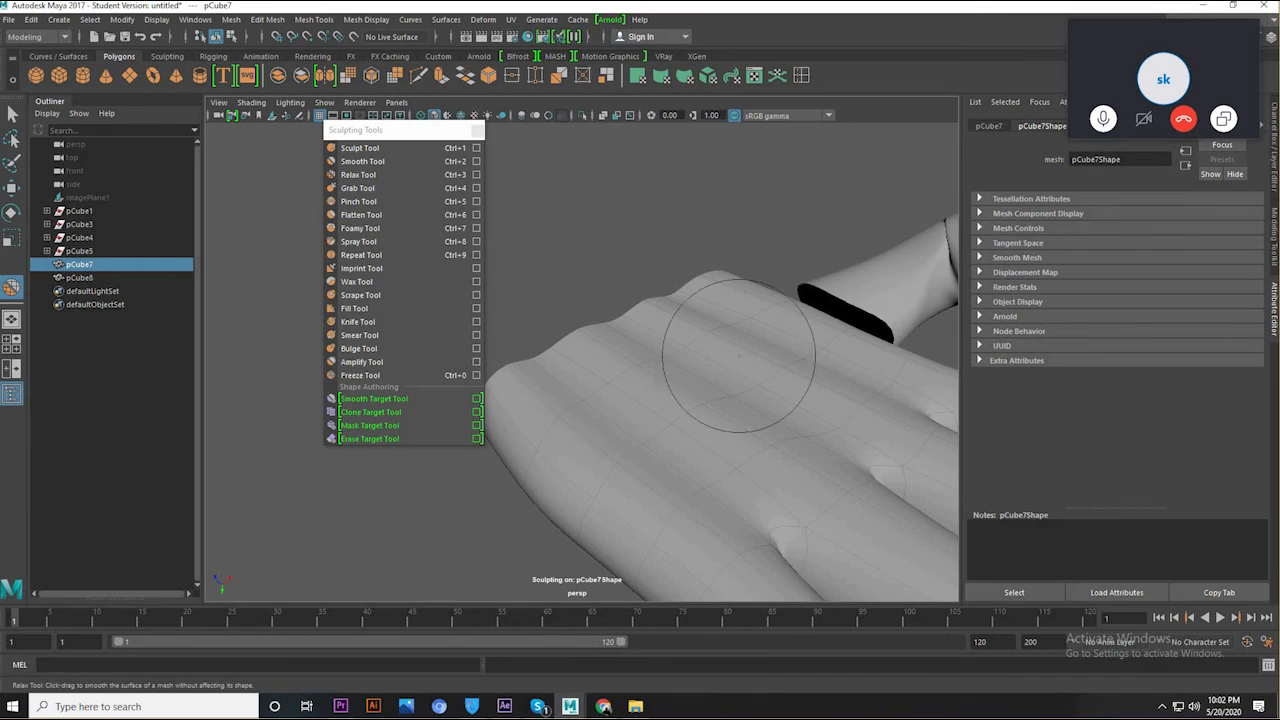
pyautogui.moveTo(789, 386)
pyautogui.keyDown('alt'); pyautogui.mouseDown()
pyautogui.moveTo(737, 380)
pyautogui.moveTo(769, 384)
pyautogui.moveTo(829, 320)
pyautogui.mouseUp(); pyautogui.keyUp('alt')
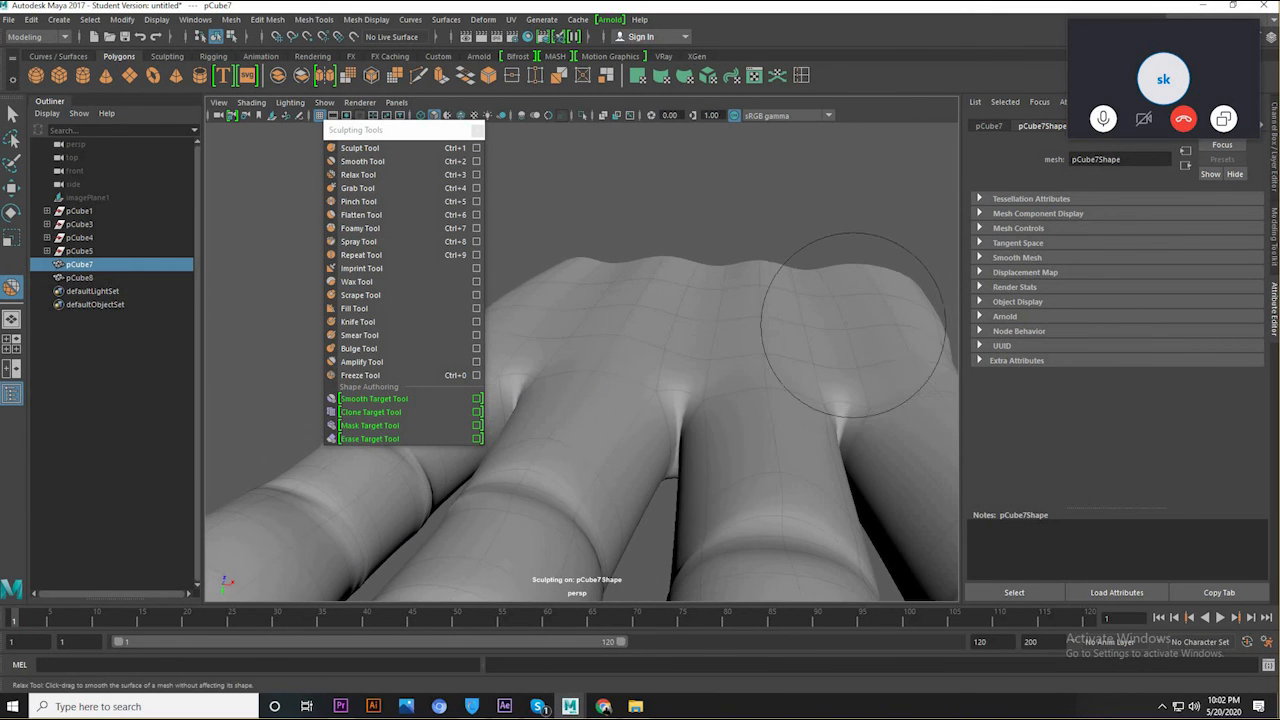
pyautogui.keyDown('alt'); pyautogui.moveTo(886, 414); pyautogui.dragTo(1003, 435); pyautogui.keyUp('alt')
pyautogui.keyDown('alt'); pyautogui.moveTo(830, 340); pyautogui.dragTo(907, 377); pyautogui.keyUp('alt')
pyautogui.keyDown('alt'); pyautogui.moveTo(755, 320); pyautogui.dragTo(892, 328); pyautogui.keyUp('alt')
pyautogui.keyDown('alt'); pyautogui.moveTo(892, 328); pyautogui.dragTo(944, 345, button='middle'); pyautogui.keyUp('alt')
pyautogui.keyDown('alt'); pyautogui.moveTo(775, 405); pyautogui.dragTo(660, 338); pyautogui.keyUp('alt')
# - Leave sculpting, switch the hand mesh to edge selection and pick a lengthwise edge below the fingers
pyautogui.press('w')
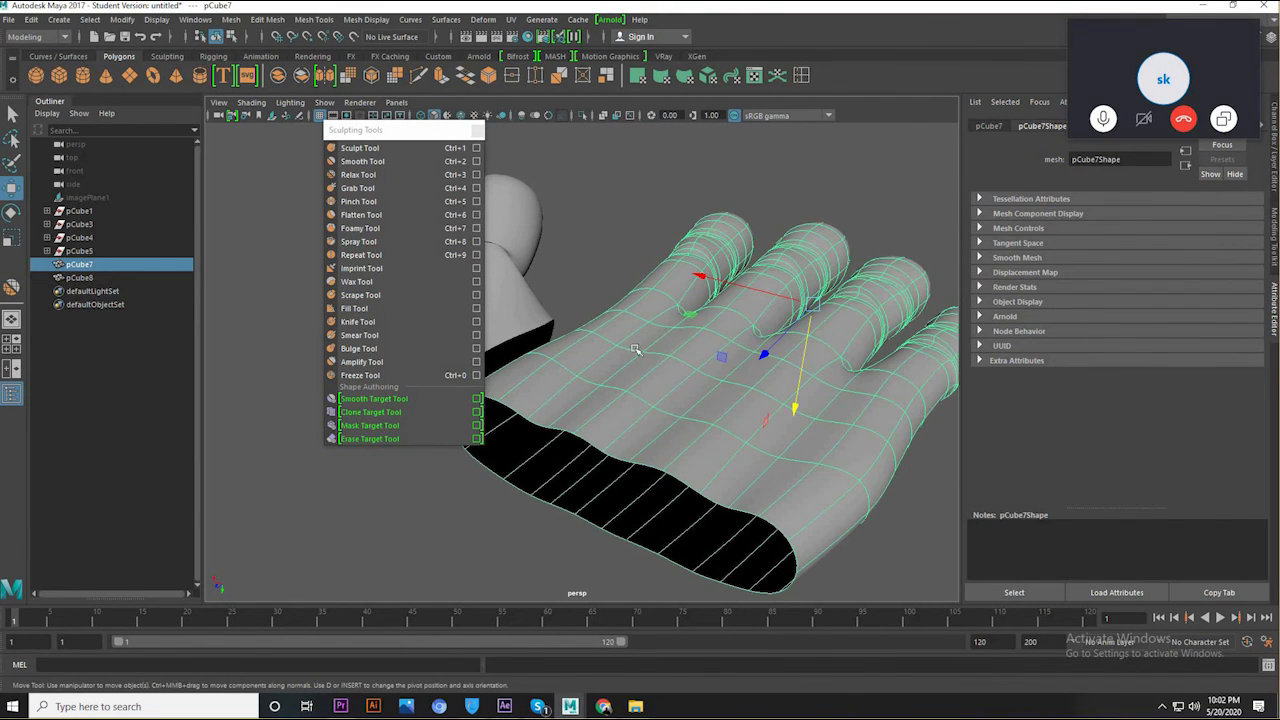
pyautogui.keyDown('alt'); pyautogui.moveTo(678, 338); pyautogui.dragTo(655, 344); pyautogui.keyUp('alt')
pyautogui.moveTo(652, 321); pyautogui.dragTo(652, 286, button='right')
pyautogui.click(641, 333)
pyautogui.click(548, 235)
pyautogui.click(637, 309)
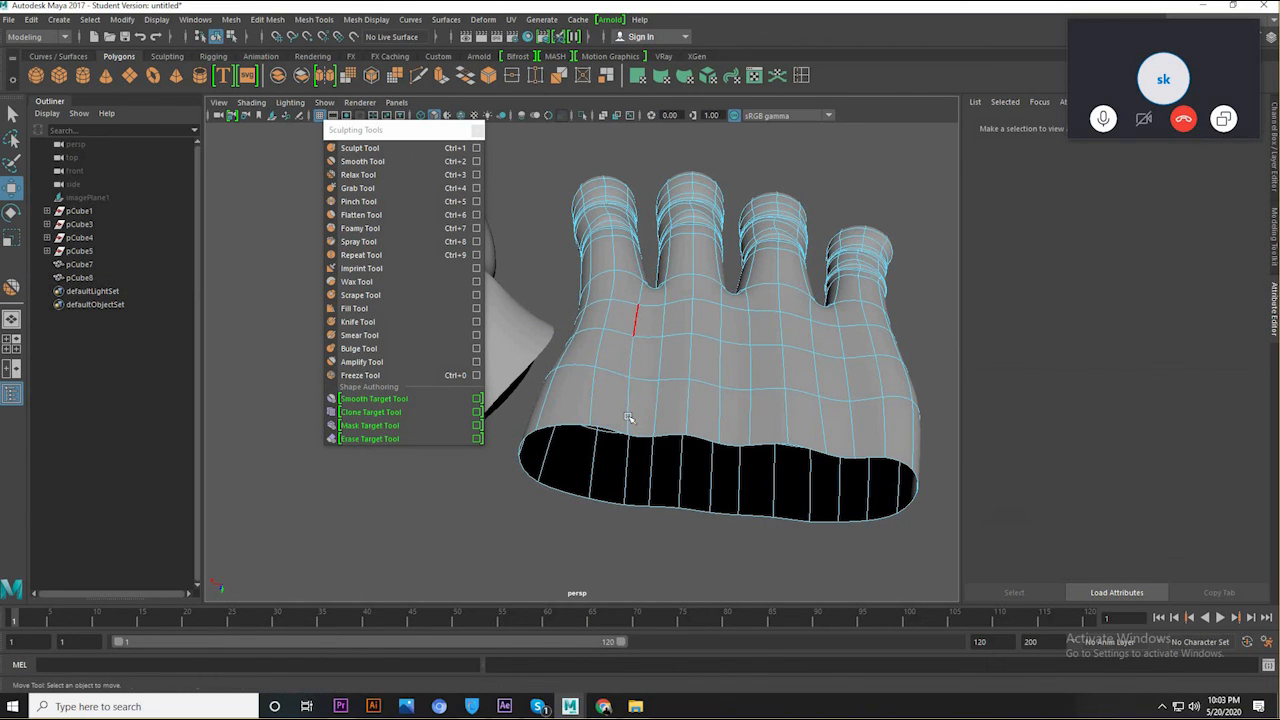
pyautogui.press('q')
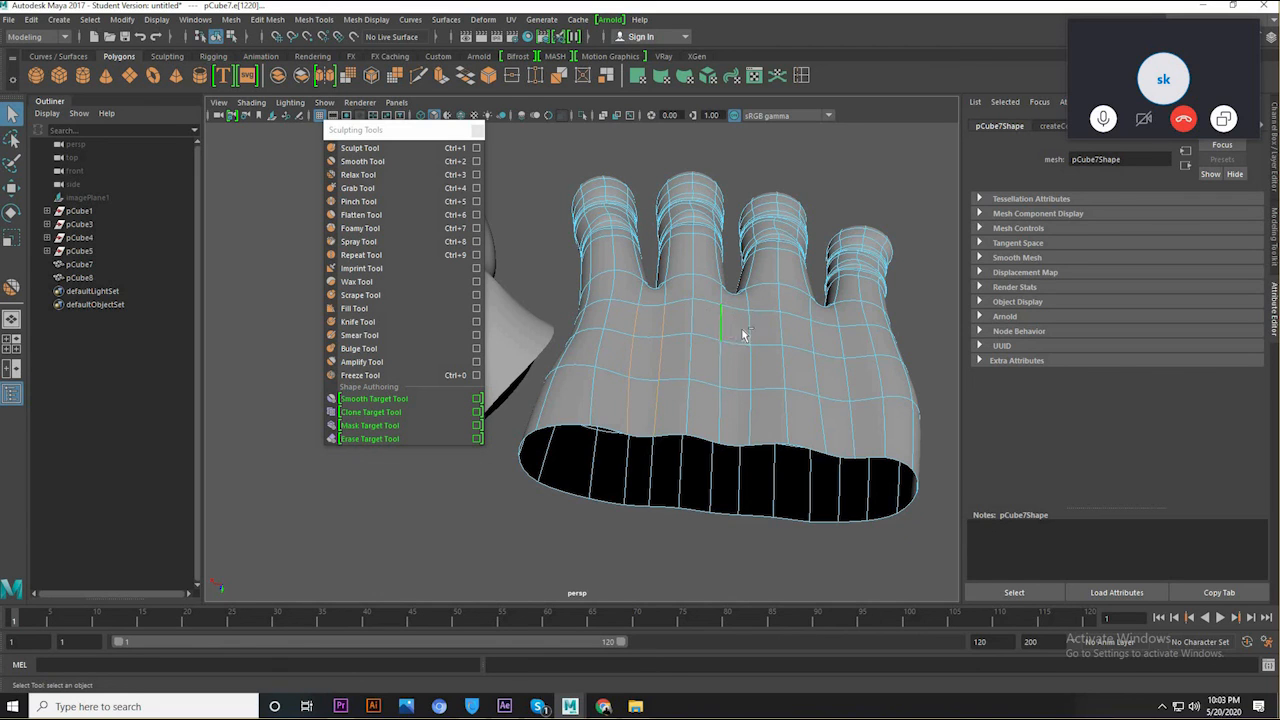
# - Rework the selection of lengthwise edges running from the fingers to the wrist and nudge them vertically with the Move tool
pyautogui.hotkey('ctrl', 'z')
pyautogui.hotkey('ctrl', 'z')
pyautogui.keyDown('shift'); pyautogui.click(721, 328); pyautogui.keyUp('shift')
pyautogui.keyDown('shift'); pyautogui.click(833, 241); pyautogui.keyUp('shift')
pyautogui.keyDown('shift'); pyautogui.click(753, 413); pyautogui.keyUp('shift')
pyautogui.hotkey('ctrl', 'z')
pyautogui.press('w')
pyautogui.moveTo(745, 447); pyautogui.dragTo(813, 380)
pyautogui.keyDown('shift'); pyautogui.click(812, 380); pyautogui.keyUp('shift')
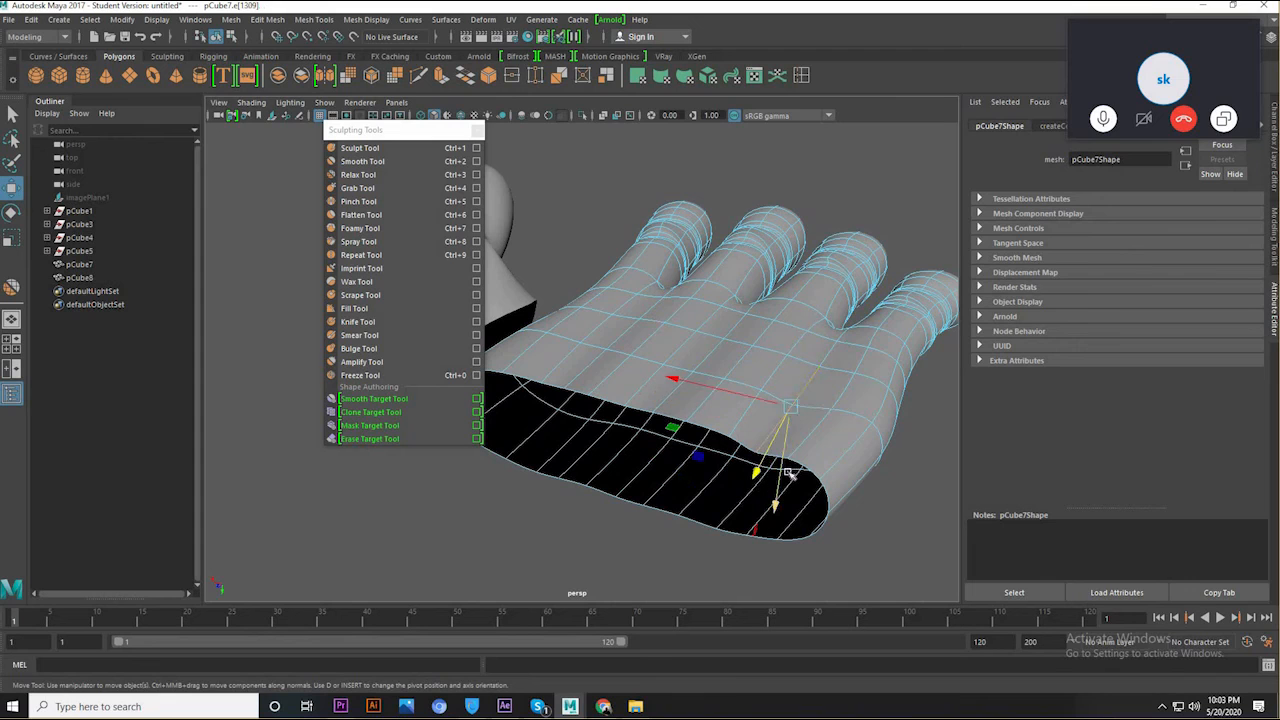
pyautogui.moveTo(783, 491); pyautogui.dragTo(781, 486)
# - Select the vertices around the open wrist end and scale them along the hand's length into a straight line
pyautogui.keyDown('alt'); pyautogui.moveTo(662, 384); pyautogui.dragTo(746, 311); pyautogui.keyUp('alt')
pyautogui.keyDown('alt'); pyautogui.moveTo(746, 311); pyautogui.dragTo(843, 383, button='middle'); pyautogui.keyUp('alt')
pyautogui.keyDown('alt'); pyautogui.moveTo(803, 392); pyautogui.dragTo(760, 325); pyautogui.keyUp('alt')
pyautogui.moveTo(760, 321); pyautogui.dragTo(675, 309, button='right')
pyautogui.moveTo(703, 143); pyautogui.dragTo(862, 497)
pyautogui.press('space')
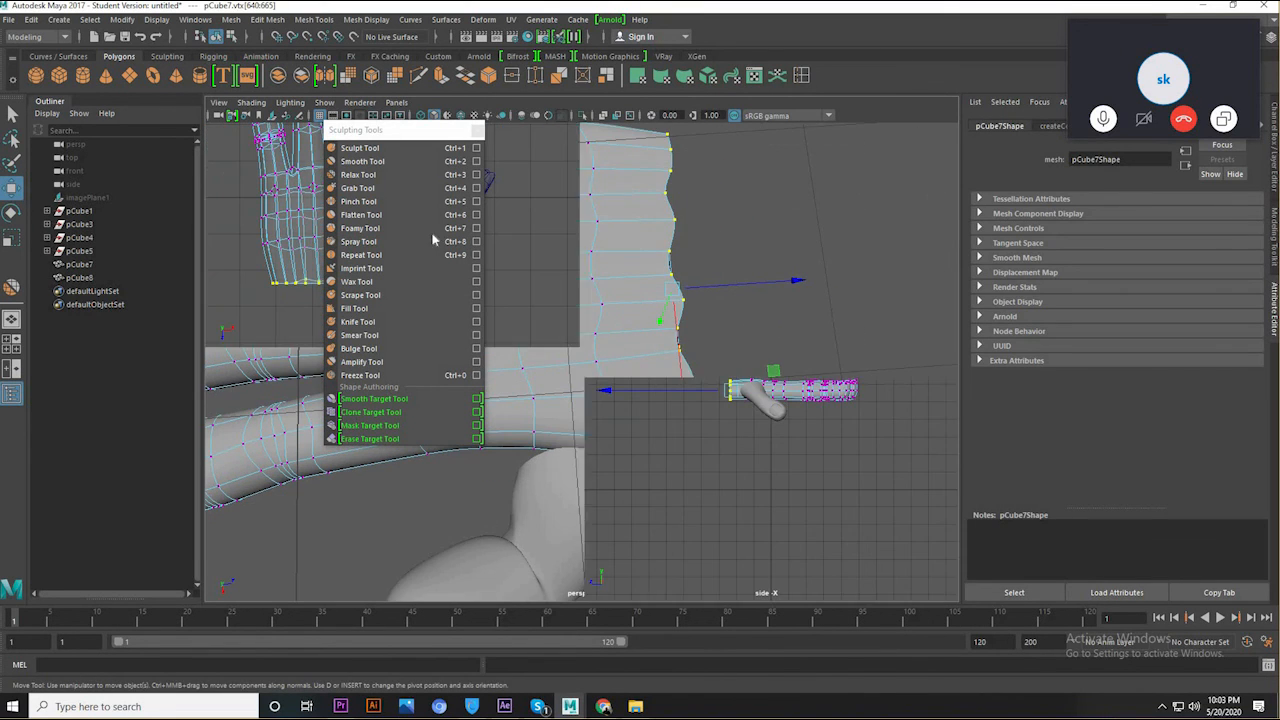
pyautogui.keyDown('alt'); pyautogui.moveTo(843, 283); pyautogui.dragTo(851, 388, button='middle'); pyautogui.keyUp('alt')
pyautogui.keyDown('alt'); pyautogui.moveTo(823, 232); pyautogui.dragTo(812, 167, button='middle'); pyautogui.keyUp('alt')
pyautogui.press('r')
pyautogui.moveTo(938, 234); pyautogui.dragTo(778, 220)
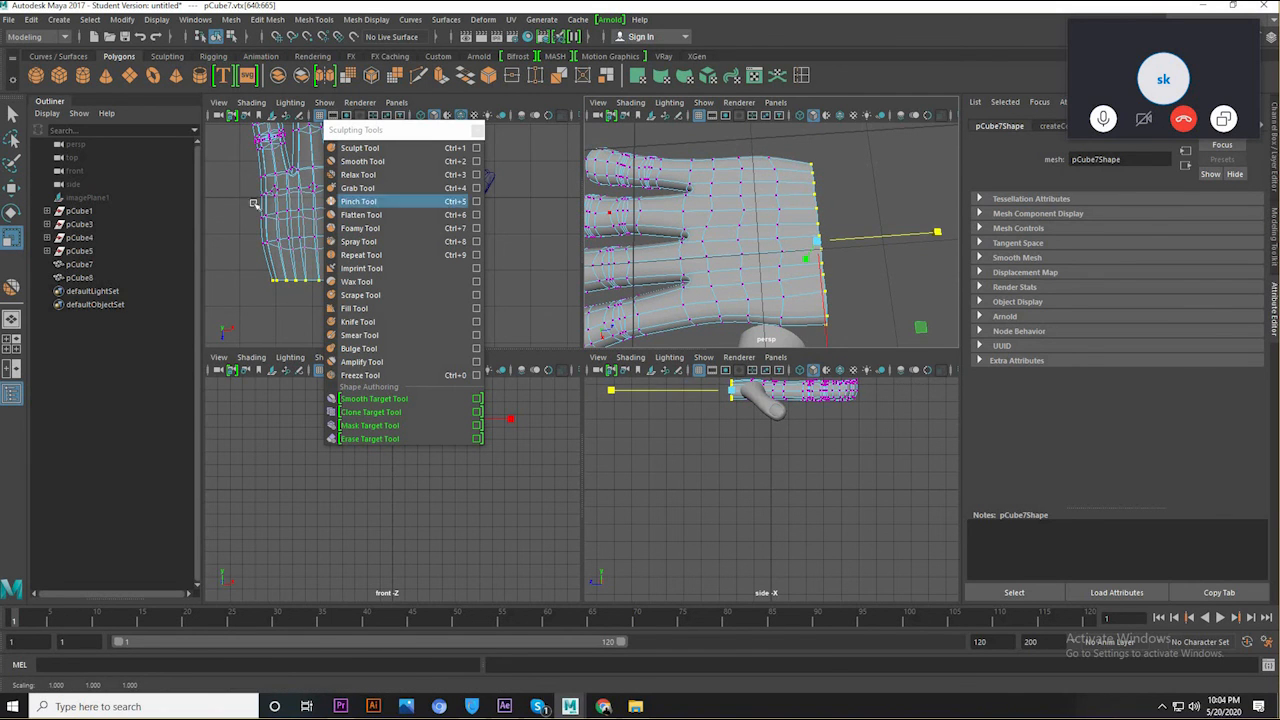
# - In the top view, straighten the two vertex rows next to the wrist border by scaling each along the hand's length
pyautogui.press('space')
pyautogui.keyDown('alt'); pyautogui.moveTo(675, 341); pyautogui.dragTo(886, 363, button='middle'); pyautogui.keyUp('alt')
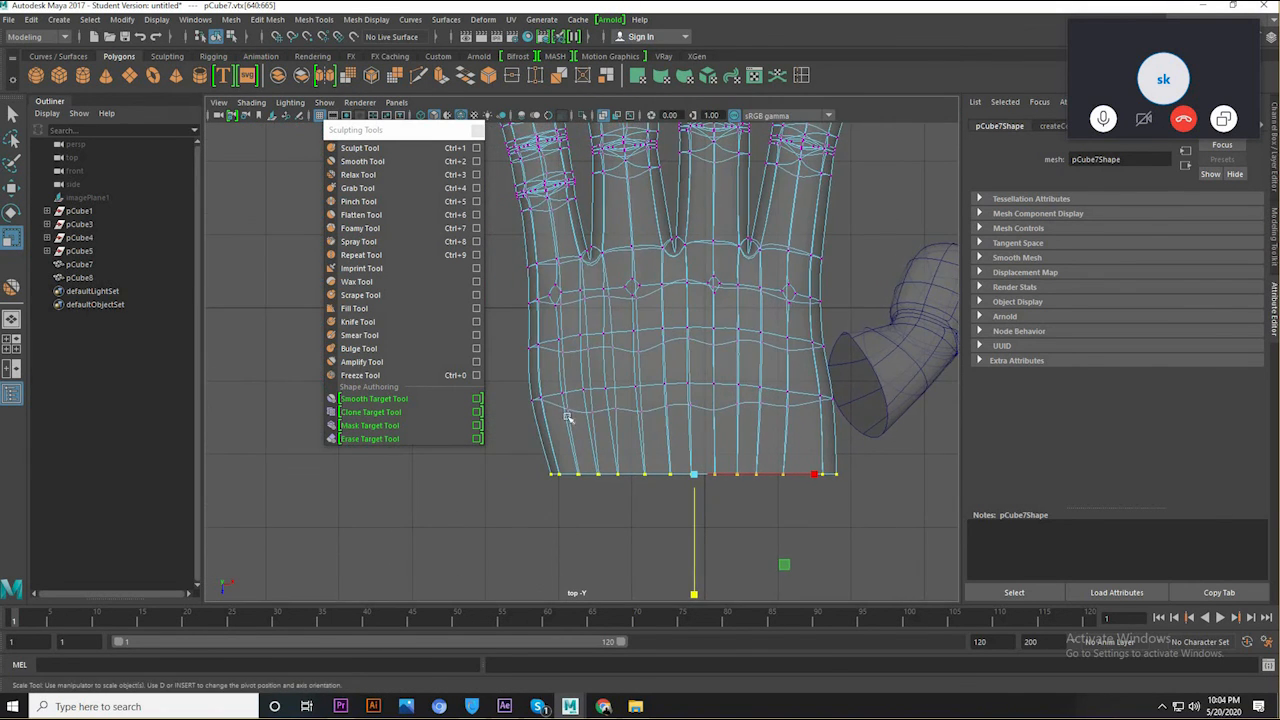
pyautogui.moveTo(519, 382); pyautogui.dragTo(872, 434)
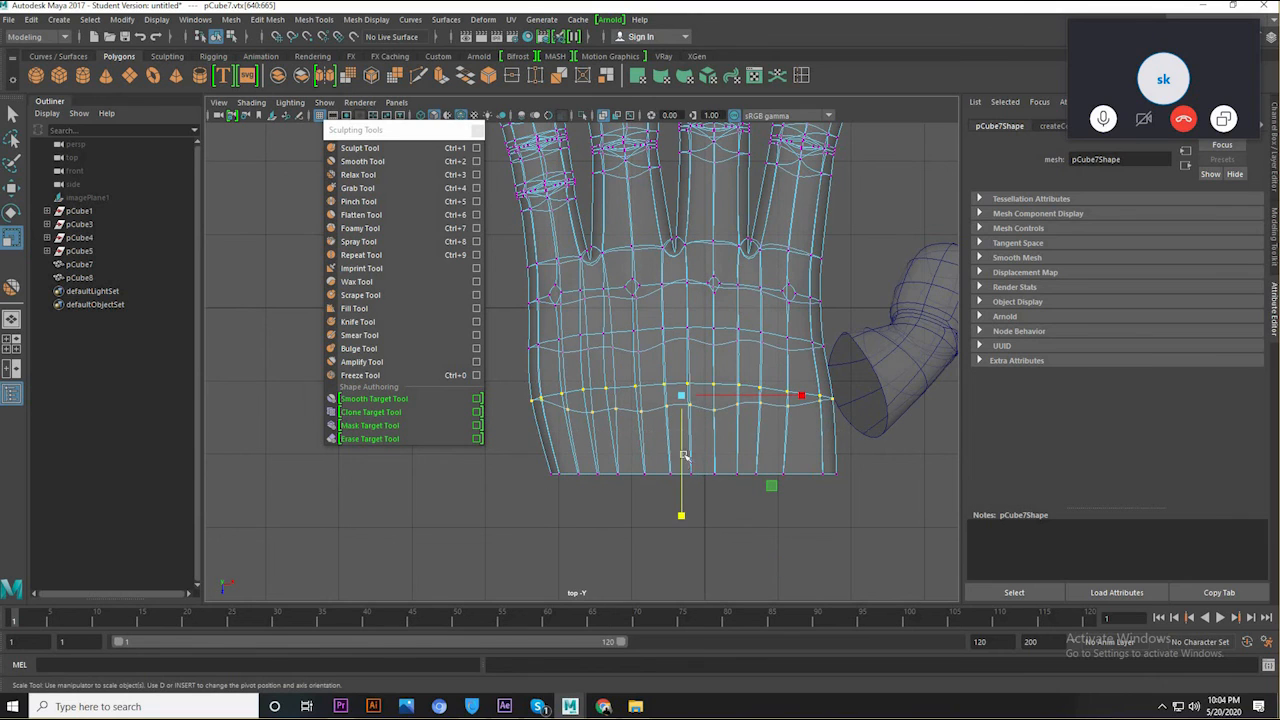
pyautogui.moveTo(683, 513); pyautogui.dragTo(710, 388)
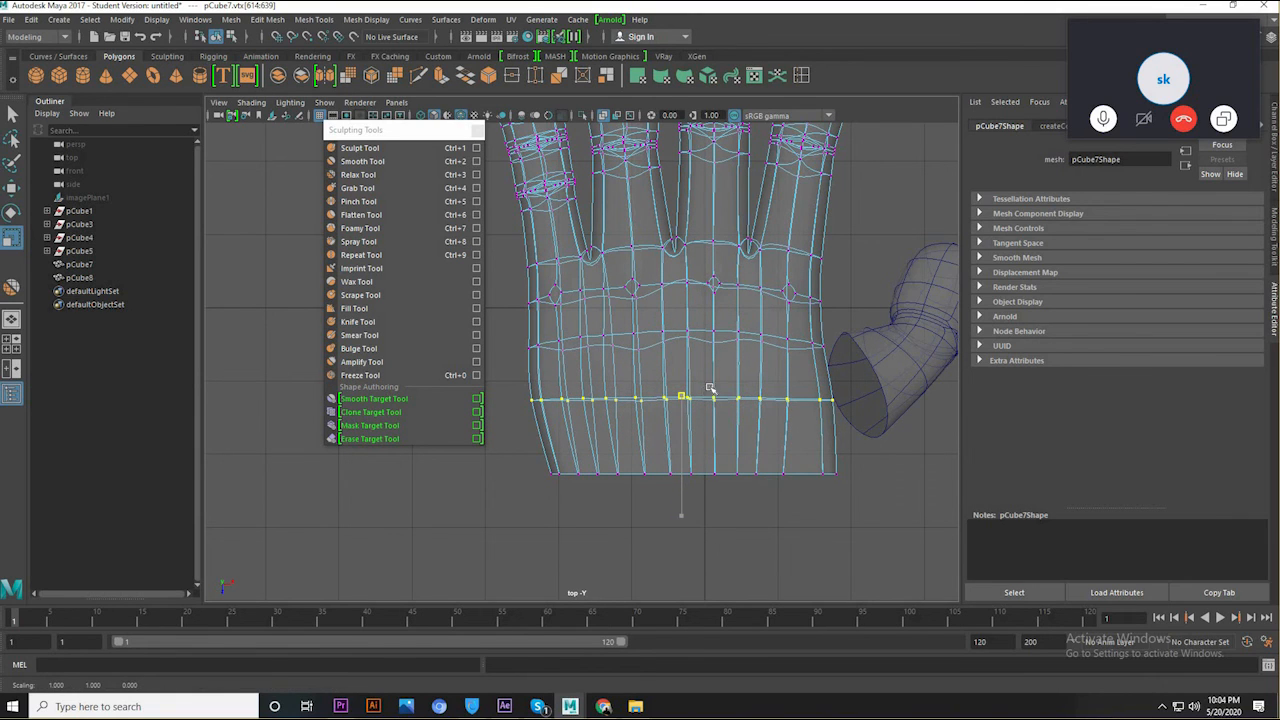
pyautogui.moveTo(520, 324); pyautogui.dragTo(884, 374)
pyautogui.moveTo(673, 467); pyautogui.dragTo(700, 330)
pyautogui.press('space')
pyautogui.press('space')
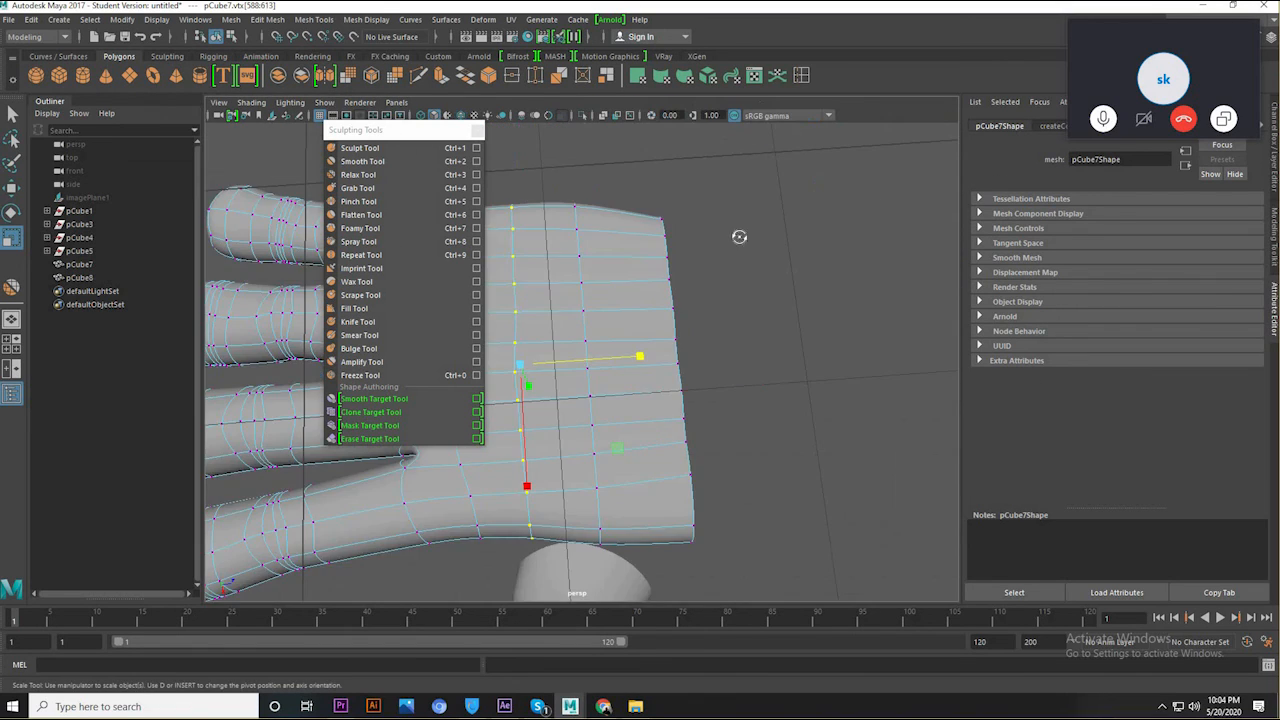
# - Select the second crosswise edge row from the wrist opening on one side of the hand and scale it flat vertically
pyautogui.keyDown('alt'); pyautogui.moveTo(740, 237); pyautogui.dragTo(771, 197); pyautogui.keyUp('alt')
pyautogui.keyDown('alt'); pyautogui.moveTo(771, 197); pyautogui.dragTo(958, 220, button='middle'); pyautogui.keyUp('alt')
pyautogui.keyDown('alt'); pyautogui.moveTo(960, 268); pyautogui.dragTo(740, 438); pyautogui.keyUp('alt')
pyautogui.hotkey('ctrl', 'z')
pyautogui.keyDown('alt'); pyautogui.moveTo(704, 396); pyautogui.dragTo(874, 286); pyautogui.keyUp('alt')
pyautogui.click(884, 255)
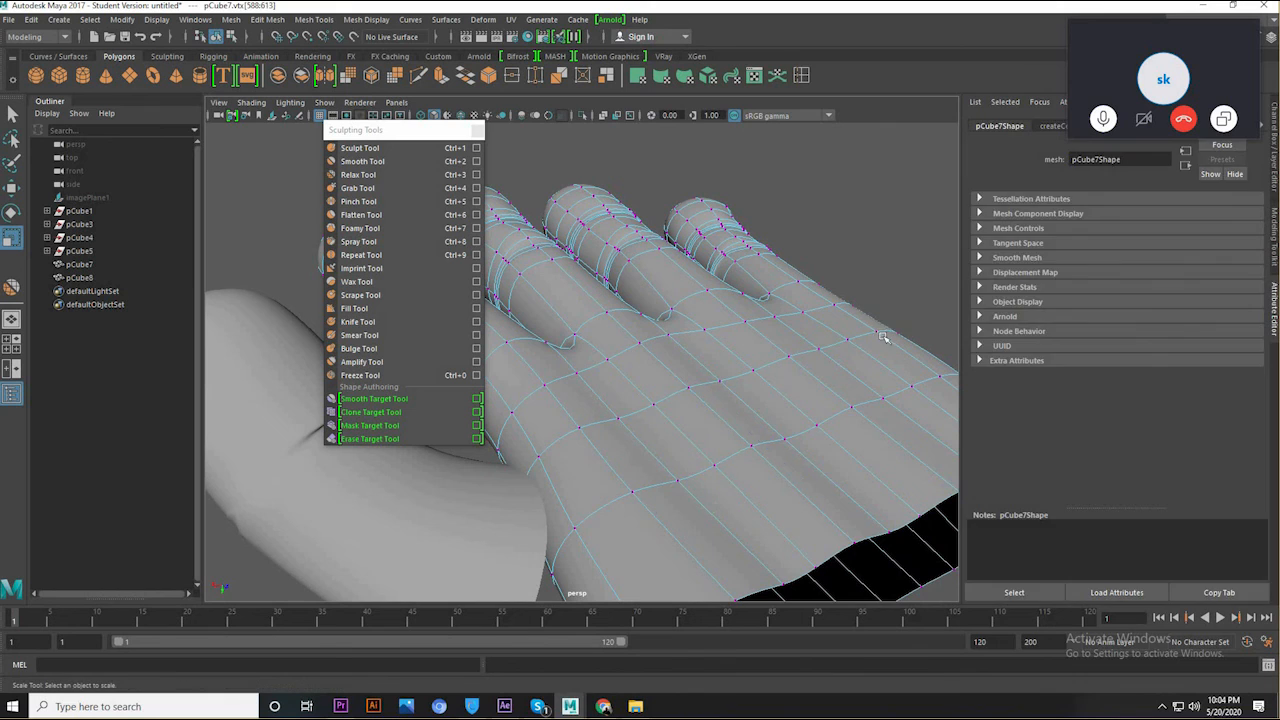
pyautogui.moveTo(880, 325); pyautogui.dragTo(855, 345, button='right')
pyautogui.click(867, 336)
pyautogui.keyDown('alt'); pyautogui.moveTo(867, 336); pyautogui.dragTo(614, 422); pyautogui.keyUp('alt')
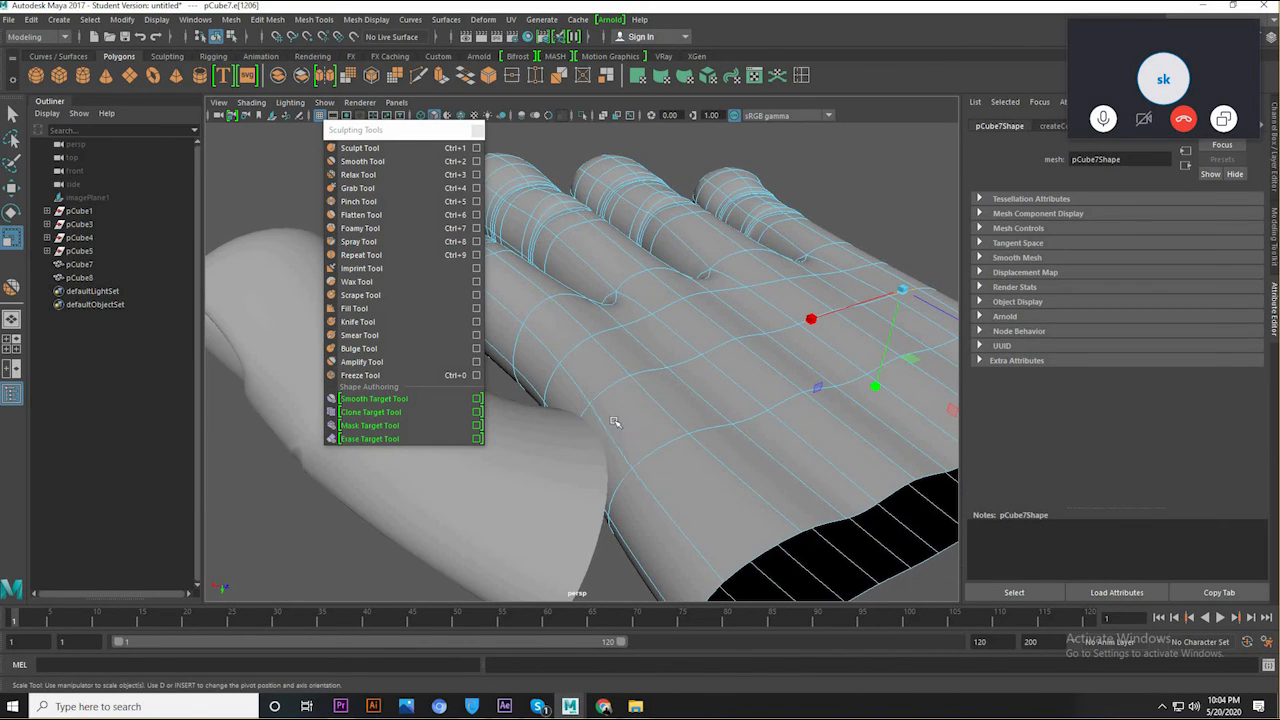
pyautogui.click(750, 417)
pyautogui.click(930, 205)
pyautogui.click(907, 290)
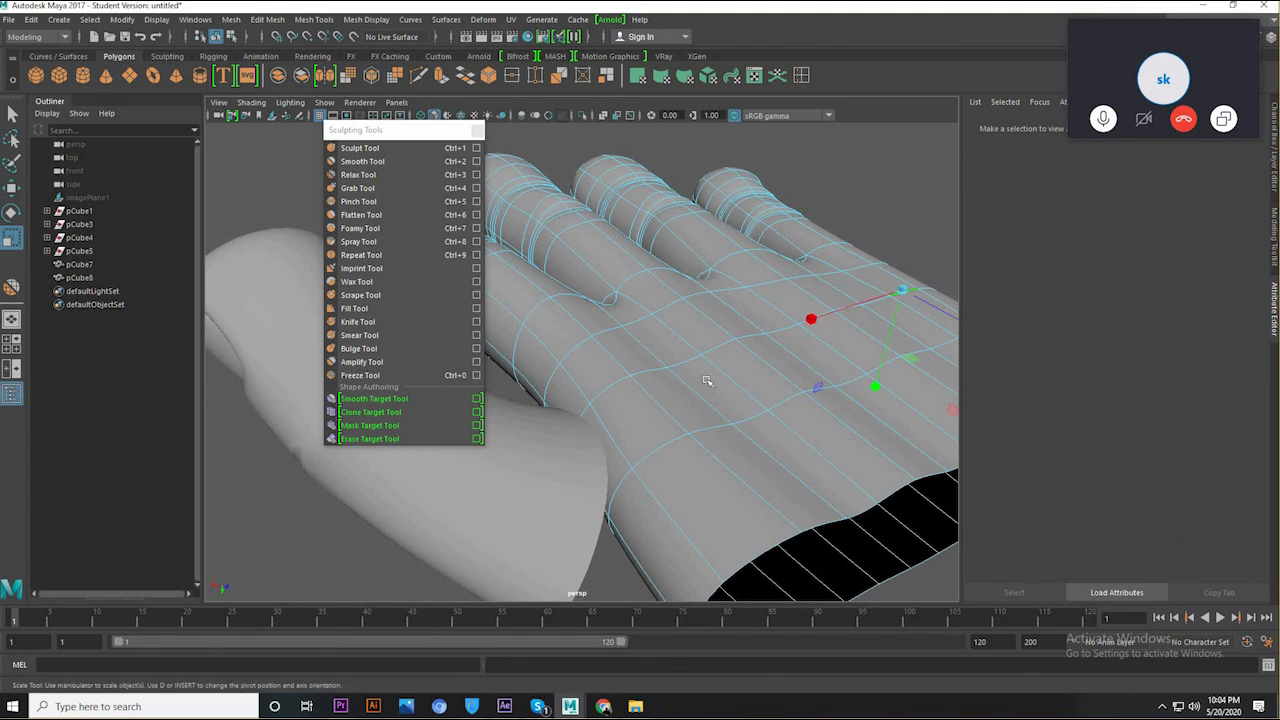
pyautogui.click(757, 408)
pyautogui.moveTo(771, 423); pyautogui.dragTo(790, 341)
# - Select the crosswise edge row closest to the wrist opening on the same side and scale it flat vertically
pyautogui.keyDown('alt'); pyautogui.moveTo(701, 423); pyautogui.dragTo(627, 361, button='middle'); pyautogui.keyUp('alt')
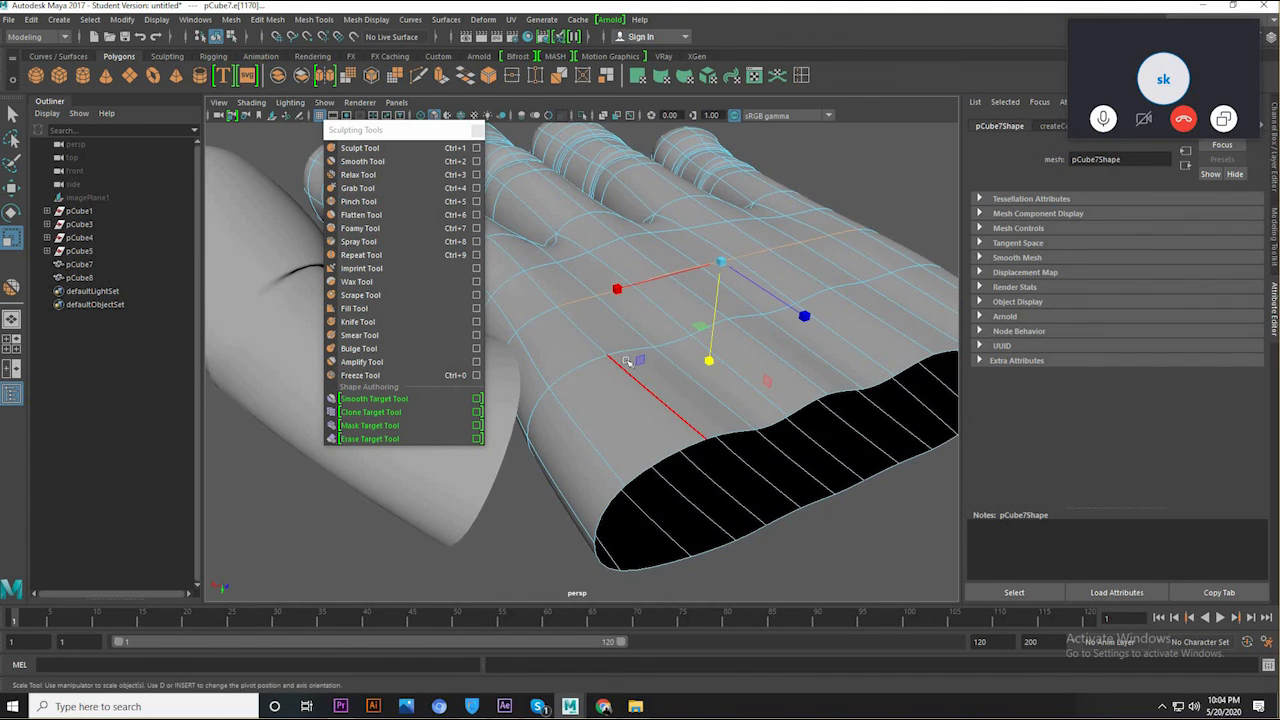
pyautogui.click(622, 356)
pyautogui.keyDown('shift'); pyautogui.click(909, 267); pyautogui.keyUp('shift')
pyautogui.hotkey('ctrl', 'z')
pyautogui.click(916, 166)
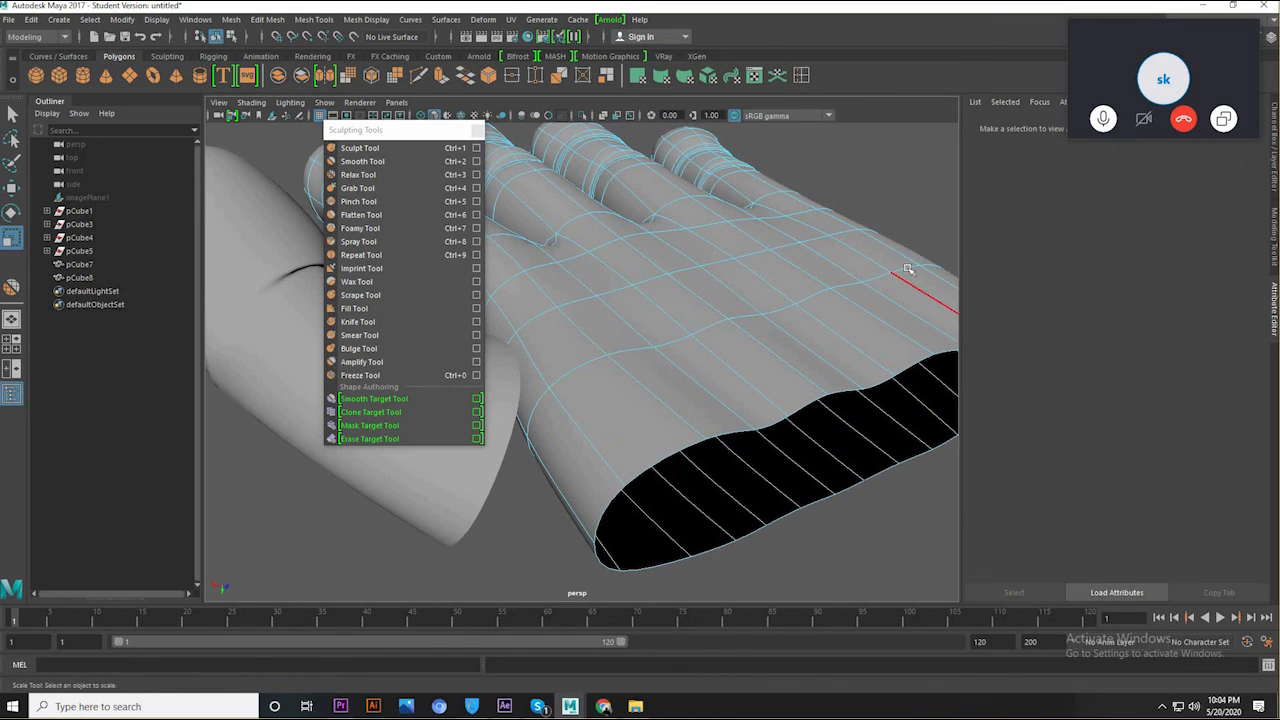
pyautogui.click(904, 267)
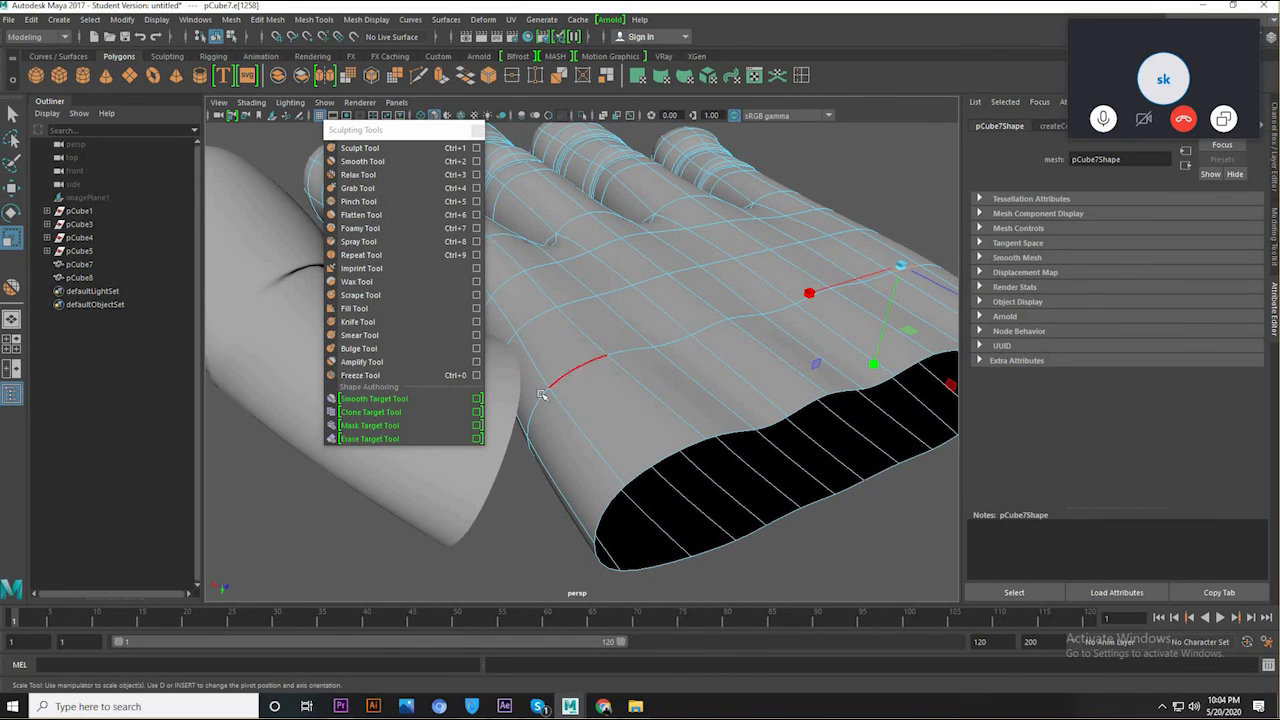
pyautogui.click(630, 348)
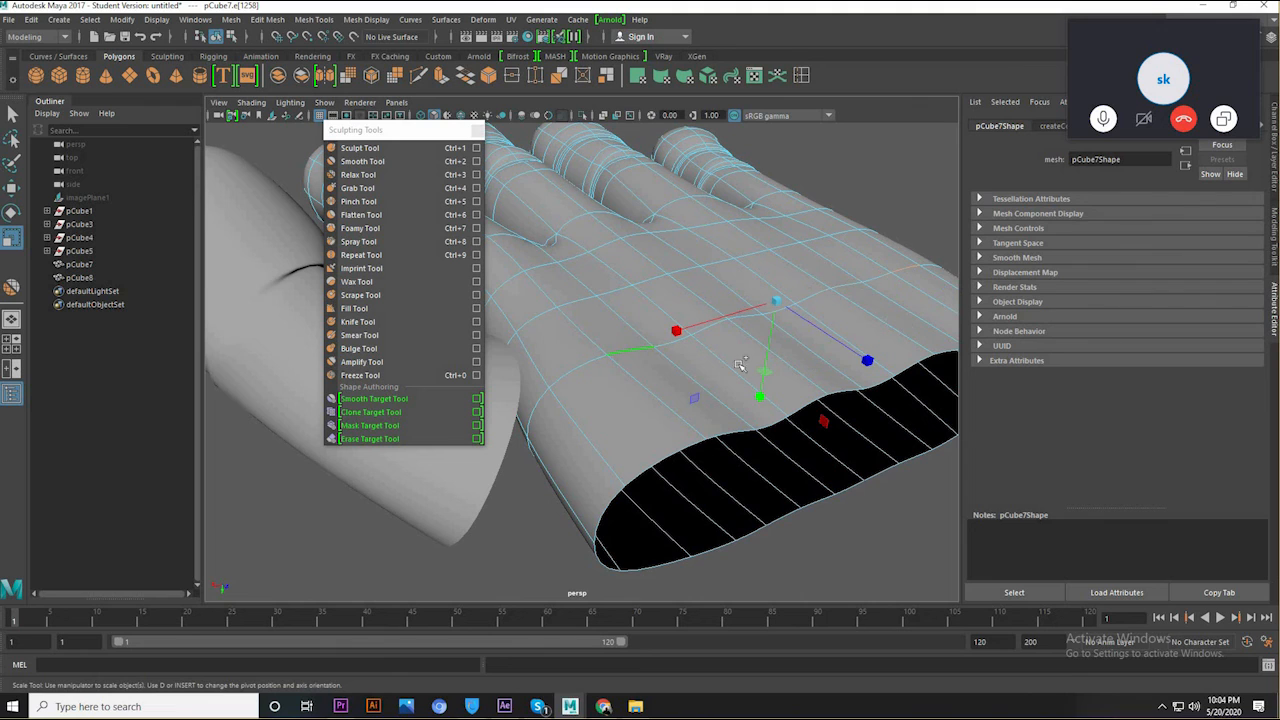
pyautogui.moveTo(762, 392); pyautogui.dragTo(777, 296)
pyautogui.click(568, 303)
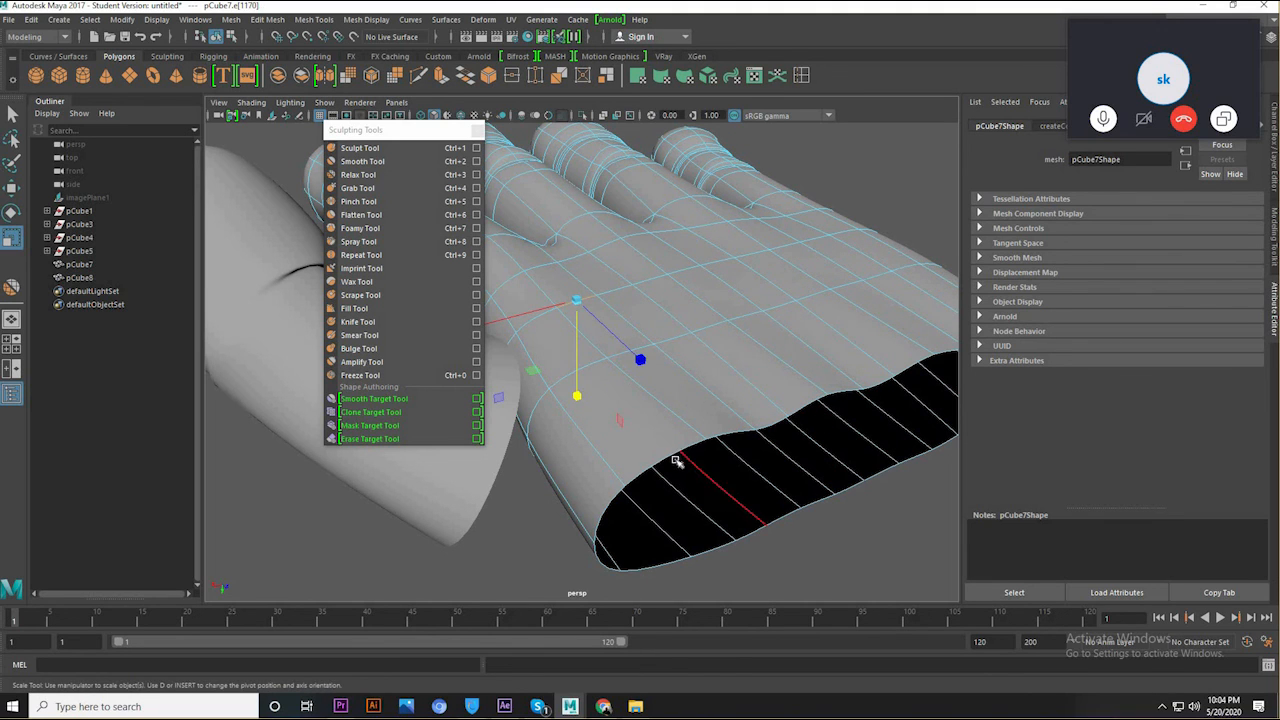
pyautogui.click(735, 434)
pyautogui.keyDown('alt'); pyautogui.moveTo(817, 414); pyautogui.dragTo(695, 430, button='middle'); pyautogui.keyUp('alt')
pyautogui.click(769, 594)
pyautogui.click(560, 468)
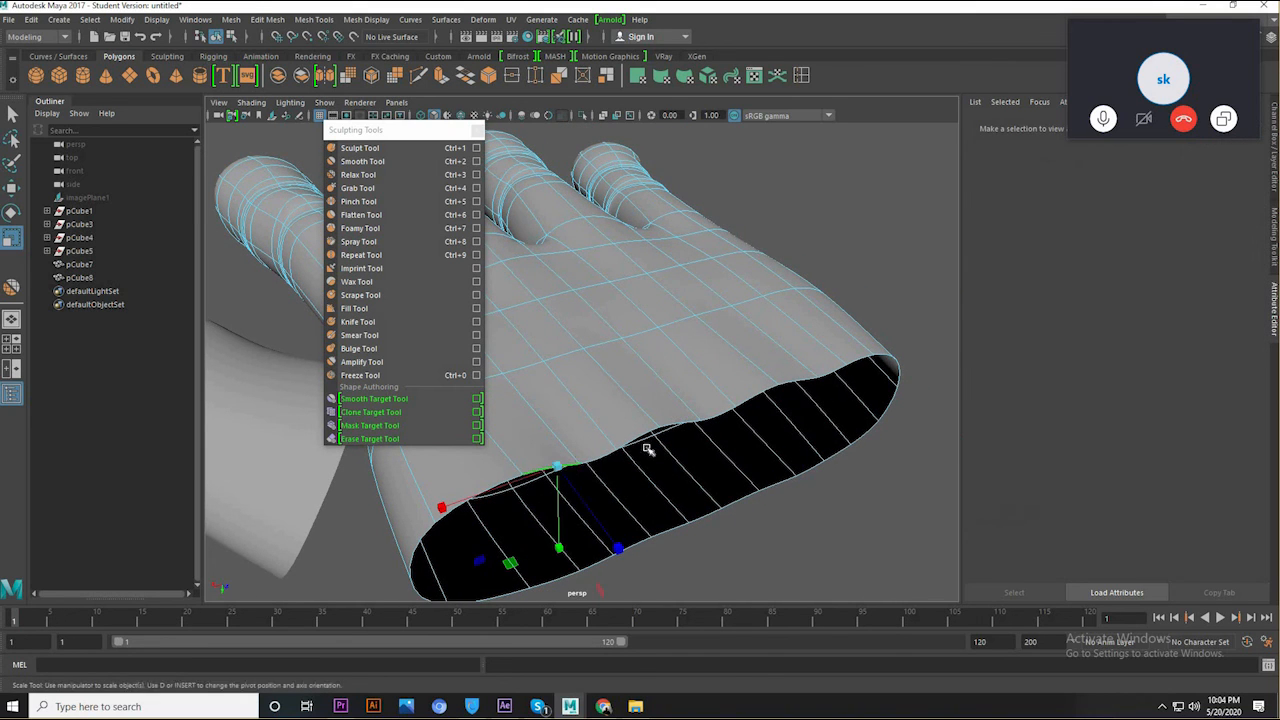
pyautogui.click(754, 540)
pyautogui.click(545, 468)
pyautogui.keyDown('shift'); pyautogui.click(858, 357); pyautogui.keyUp('shift')
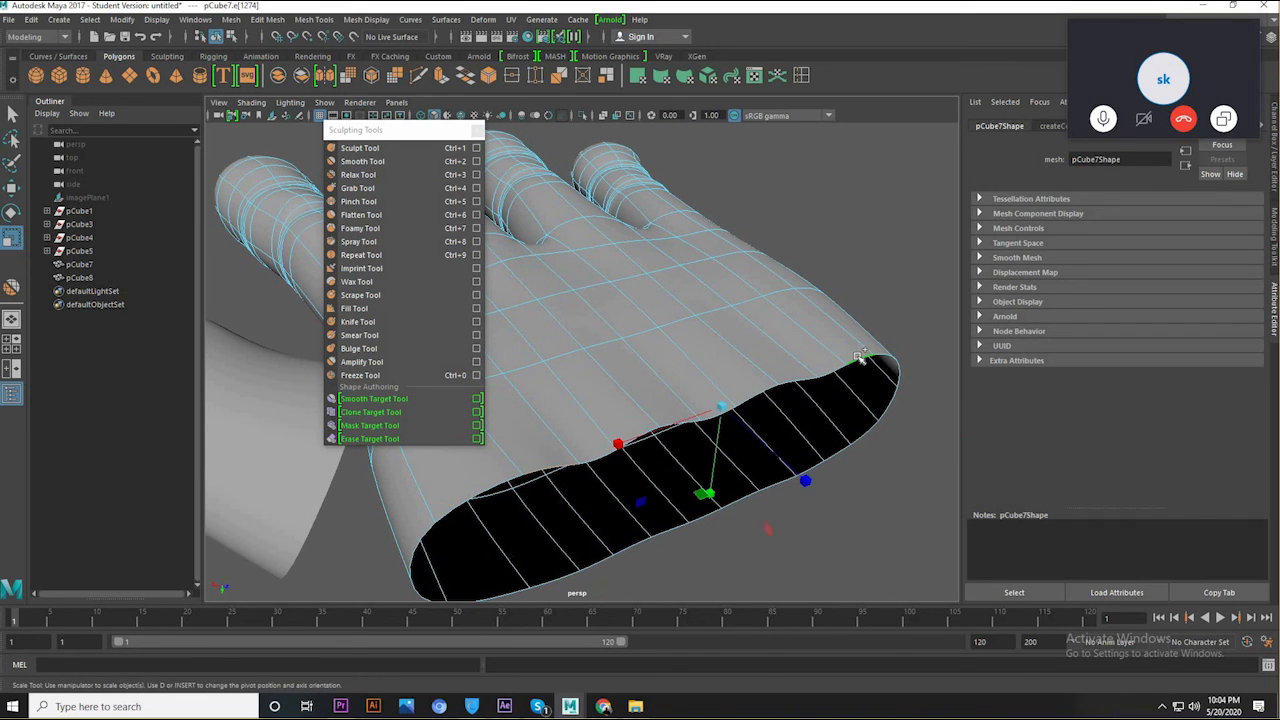
pyautogui.click(787, 520)
# - Select the wavy run of border edges along one side of the wrist opening and scale it flat vertically
pyautogui.keyDown('alt'); pyautogui.moveTo(817, 449); pyautogui.dragTo(651, 375); pyautogui.keyUp('alt')
pyautogui.click(658, 388)
pyautogui.keyDown('alt'); pyautogui.moveTo(820, 431); pyautogui.dragTo(803, 363); pyautogui.keyUp('alt')
pyautogui.doubleClick(814, 340)
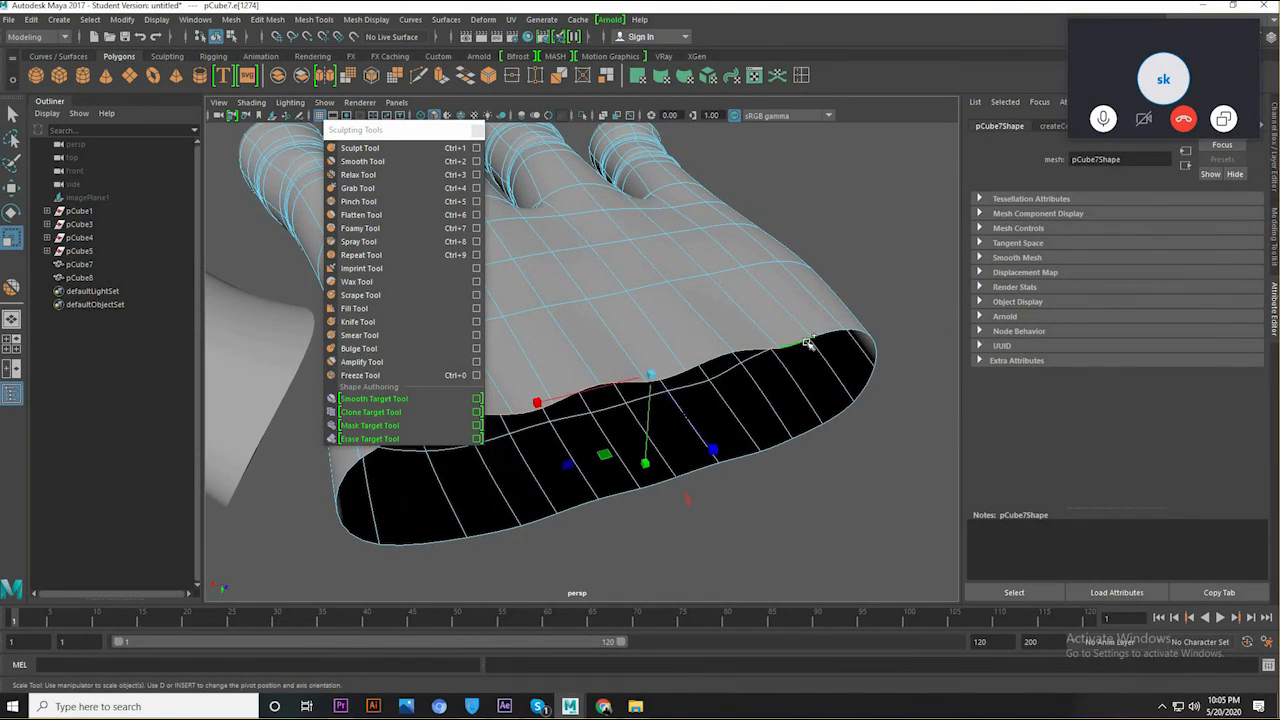
pyautogui.moveTo(650, 445); pyautogui.dragTo(723, 314)
# - Unhide the imagePlane1 hand reference and frame the wrist area in the top view
pyautogui.keyDown('alt'); pyautogui.moveTo(723, 314); pyautogui.dragTo(656, 420, button='right'); pyautogui.keyUp('alt')
pyautogui.keyDown('alt'); pyautogui.moveTo(656, 420); pyautogui.dragTo(765, 450); pyautogui.keyUp('alt')
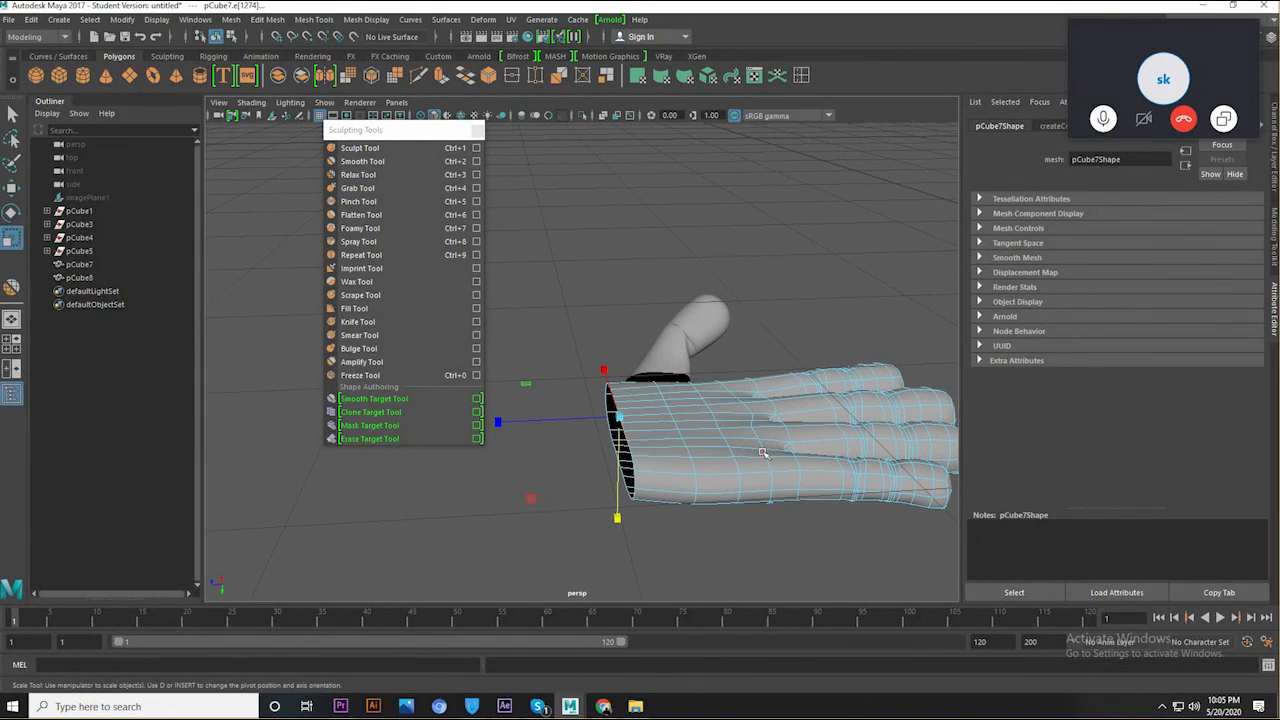
pyautogui.press('space')
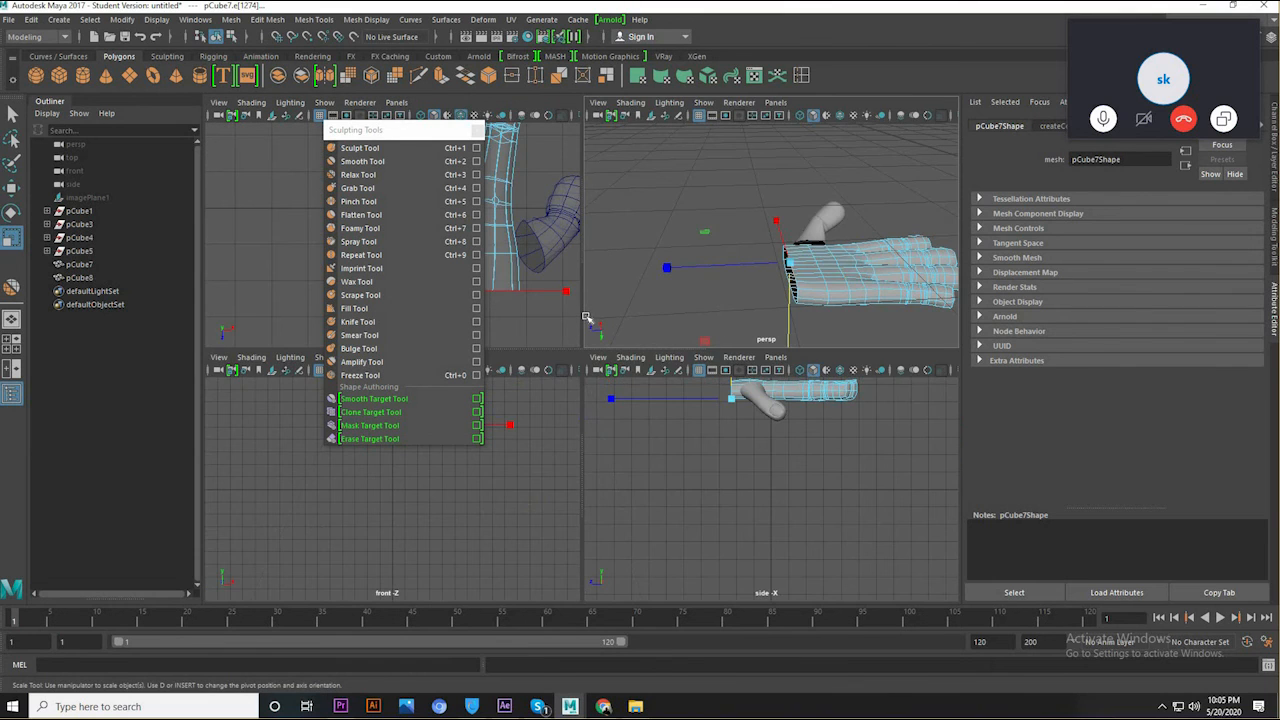
pyautogui.press('space')
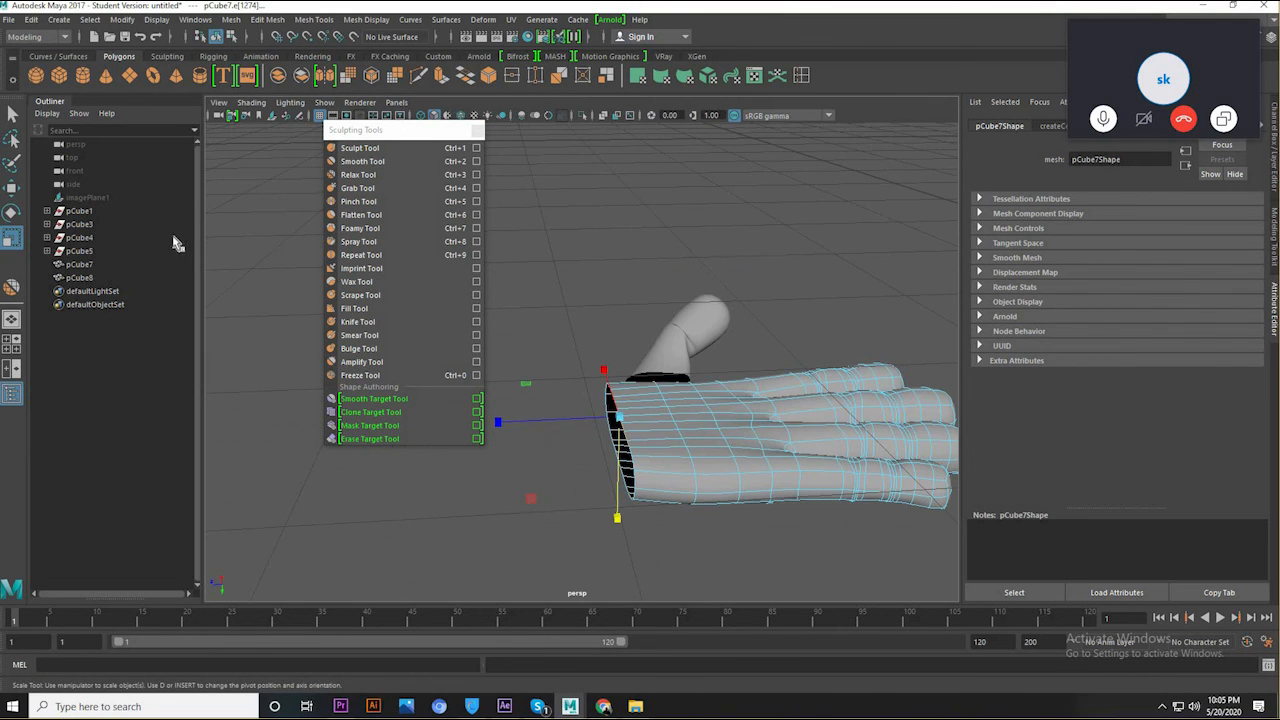
pyautogui.click(98, 198)
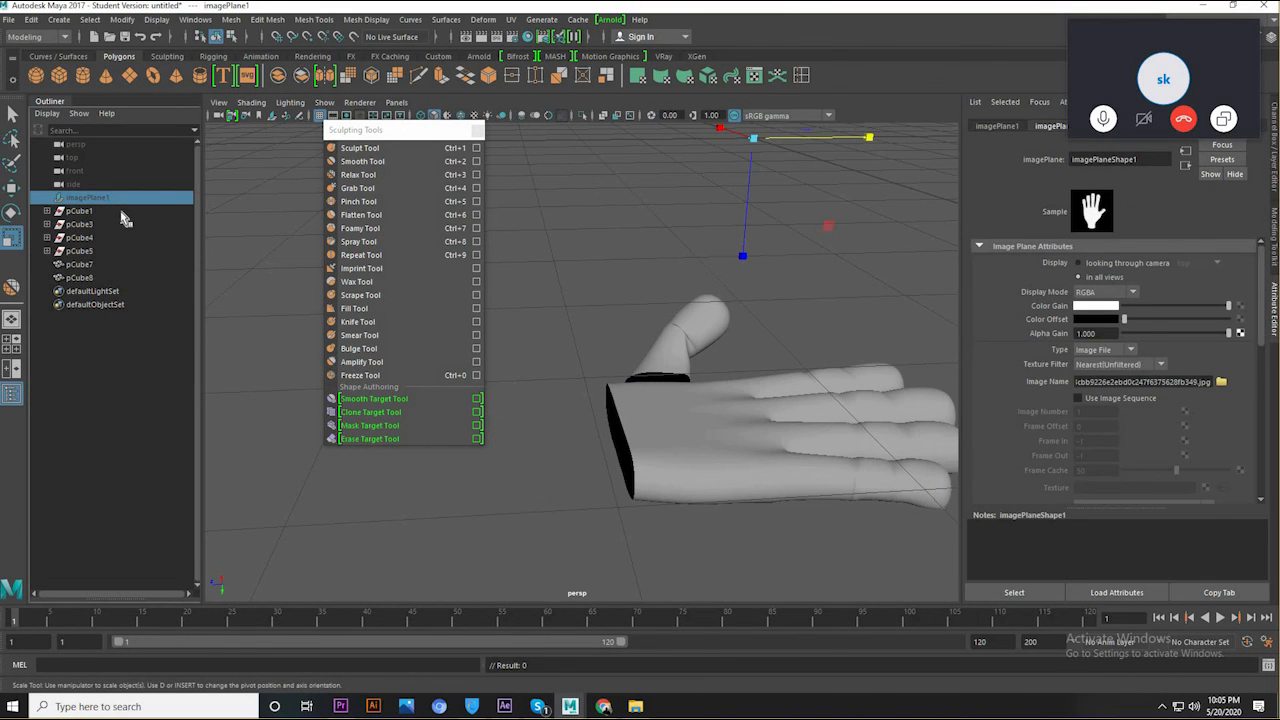
pyautogui.keyDown('alt'); pyautogui.moveTo(591, 266); pyautogui.dragTo(650, 376); pyautogui.keyUp('alt')
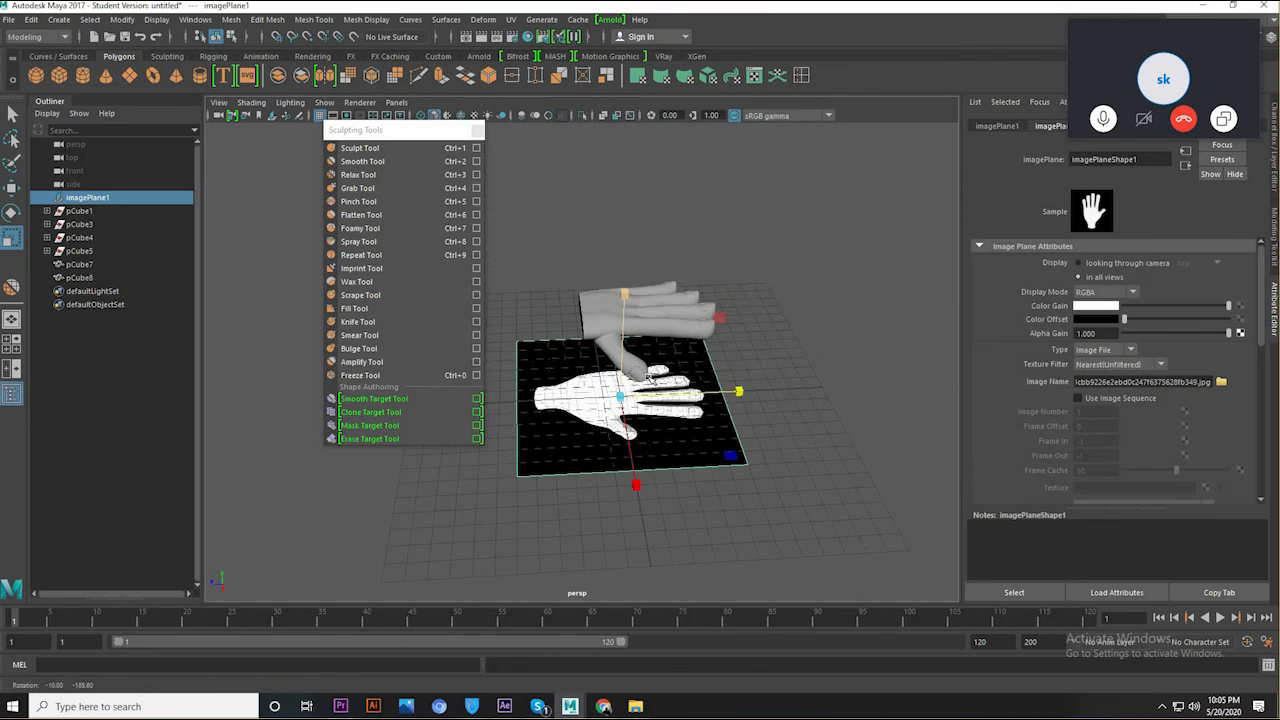
pyautogui.press('space')
pyautogui.press('space')
pyautogui.keyDown('alt'); pyautogui.moveTo(690, 285); pyautogui.dragTo(725, 200, button='middle'); pyautogui.keyUp('alt')
# - Select the wrist border edges and extrude them along the reference toward the forearm
pyautogui.moveTo(835, 393); pyautogui.dragTo(833, 393, button='right')
pyautogui.click(838, 390)
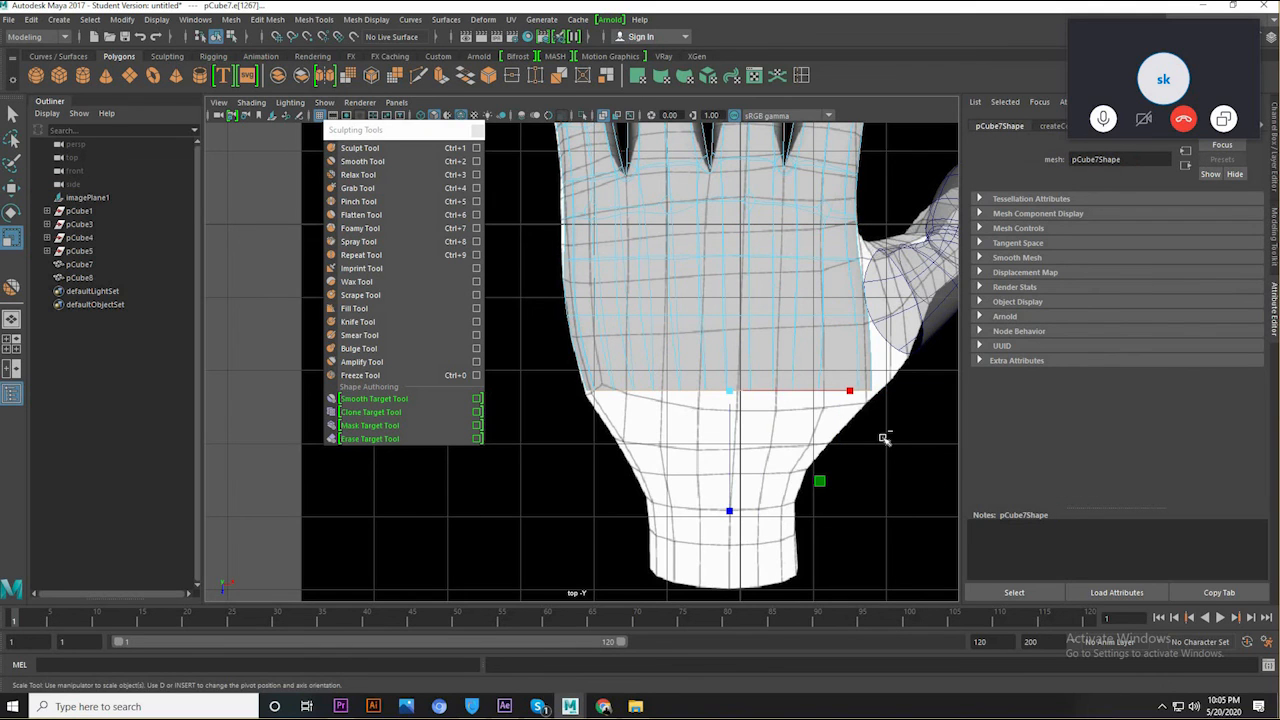
pyautogui.hotkey('ctrl', 'e')
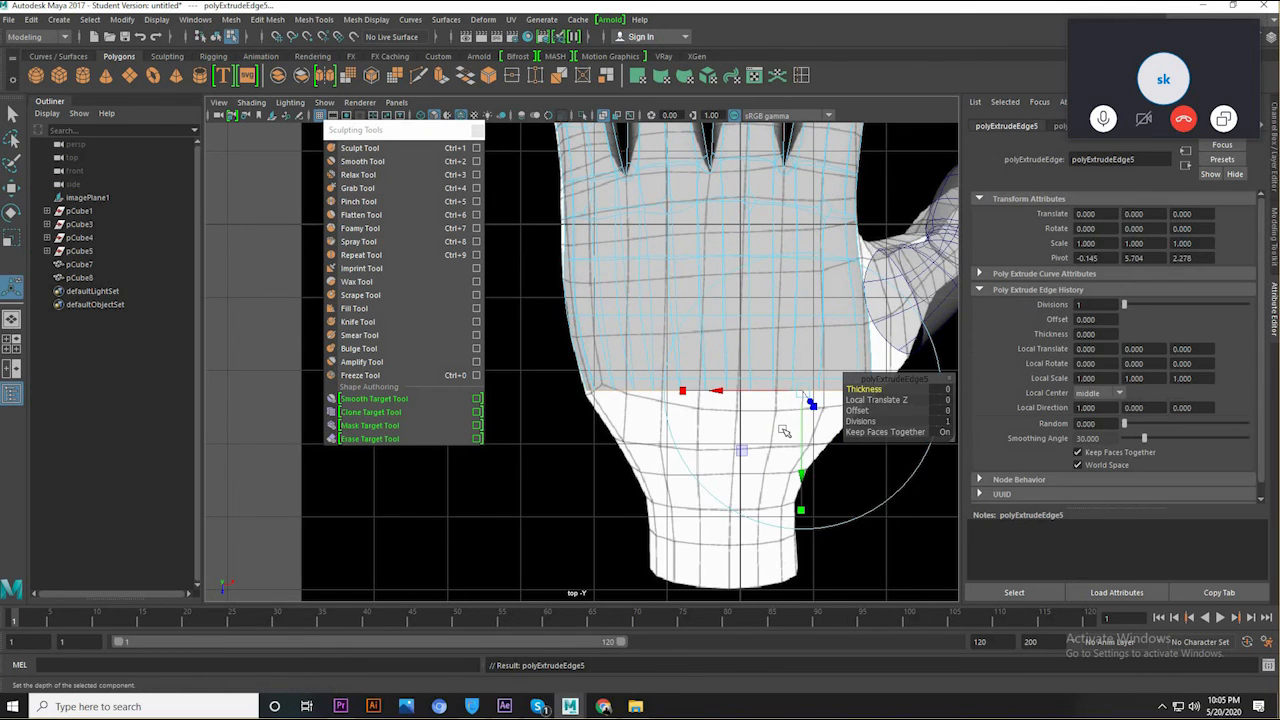
pyautogui.moveTo(745, 446); pyautogui.dragTo(724, 507)
# - Scale and shift the extruded wrist border to match the reference outline, ending in vertex selection mode
pyautogui.press('r')
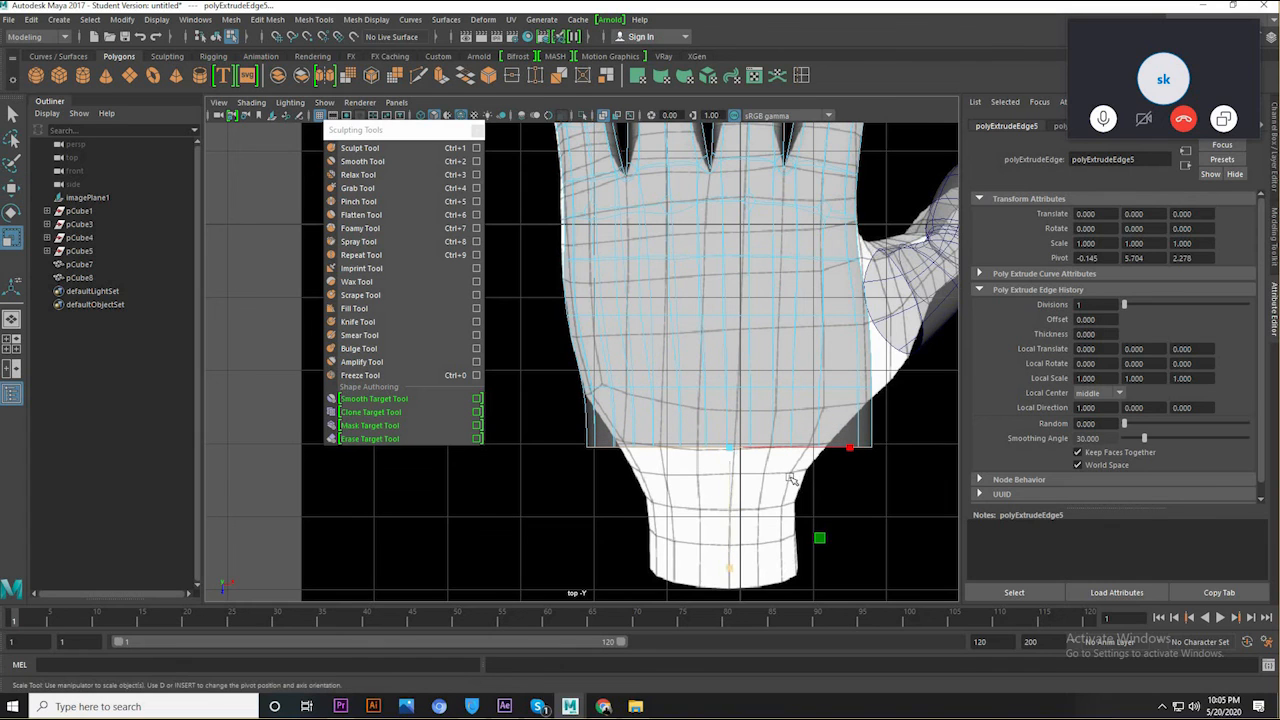
pyautogui.moveTo(733, 452); pyautogui.dragTo(686, 461)
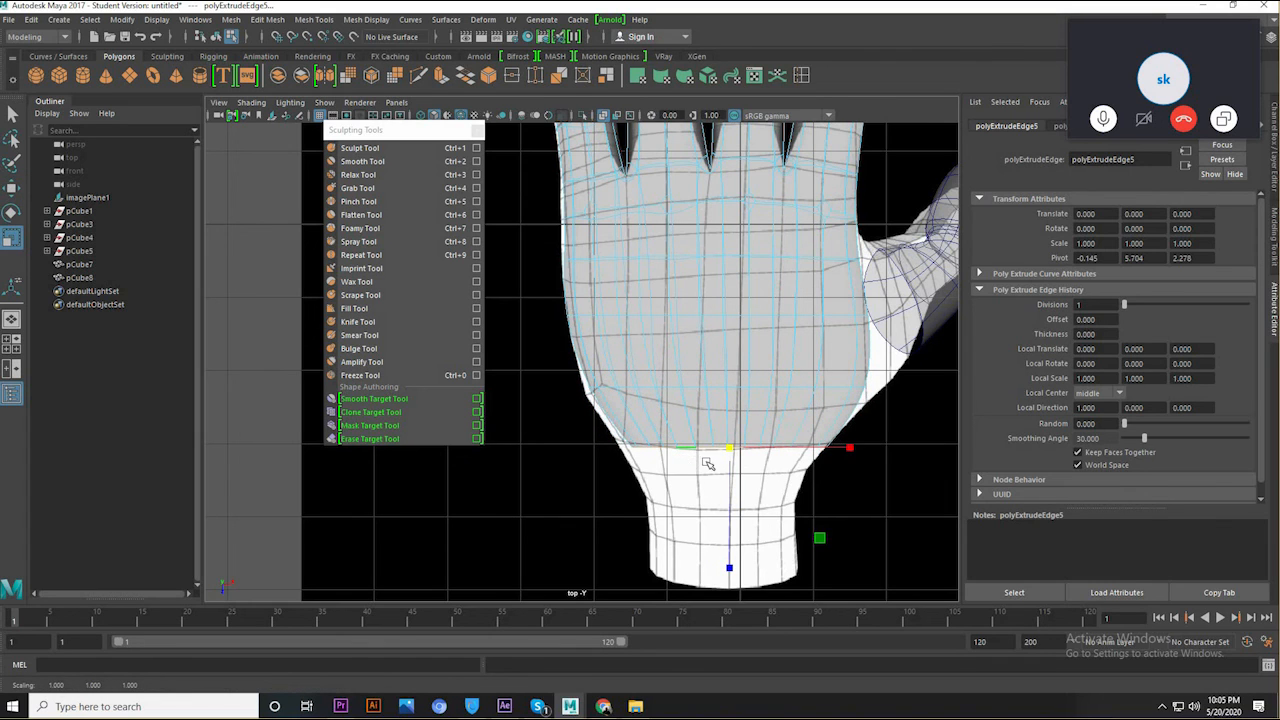
pyautogui.press('w')
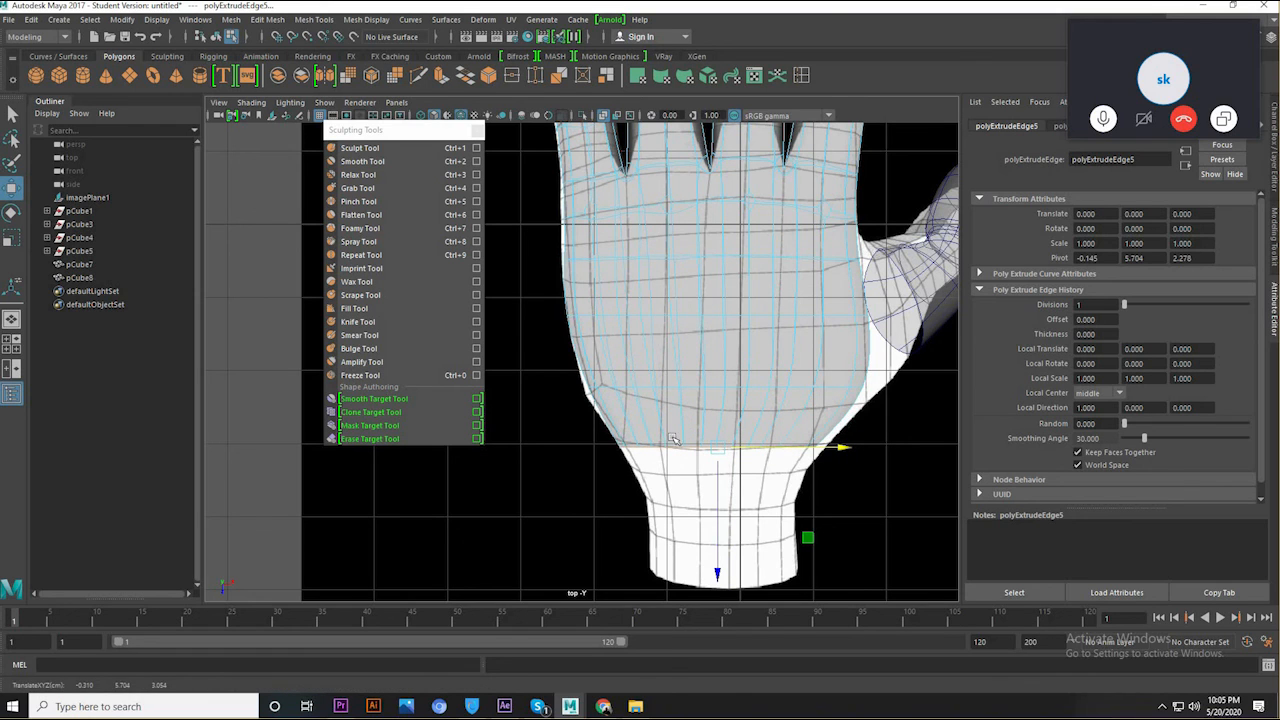
pyautogui.moveTo(610, 335); pyautogui.dragTo(530, 332, button='right')
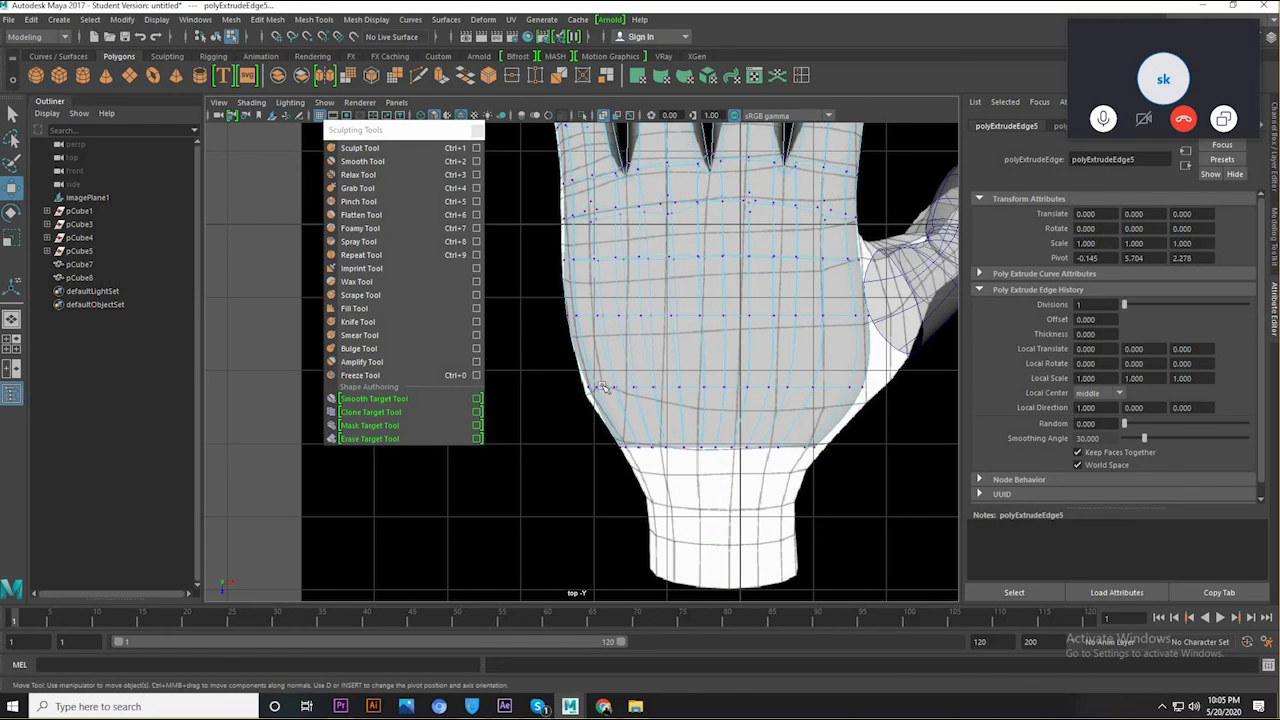
# - Move the outer vertices on both sides of the palm and the wrist border corner onto the reference outline
pyautogui.moveTo(552, 364); pyautogui.dragTo(592, 398)
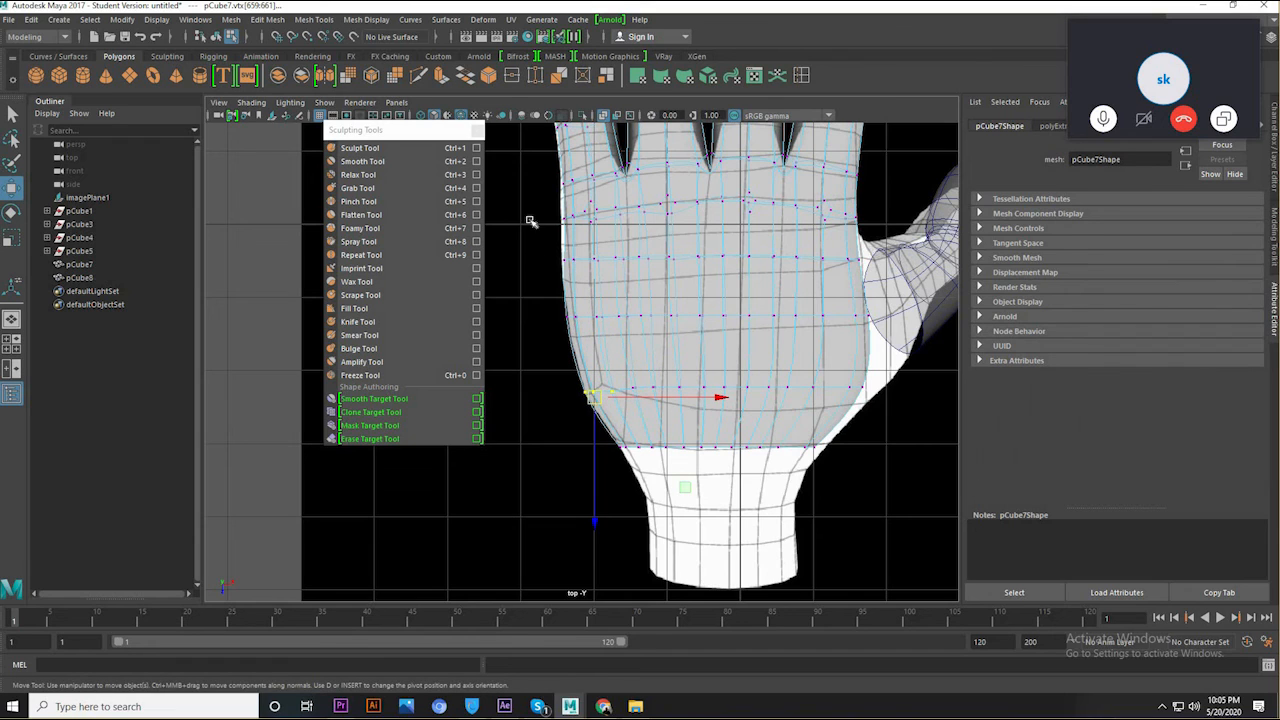
pyautogui.click(572, 215)
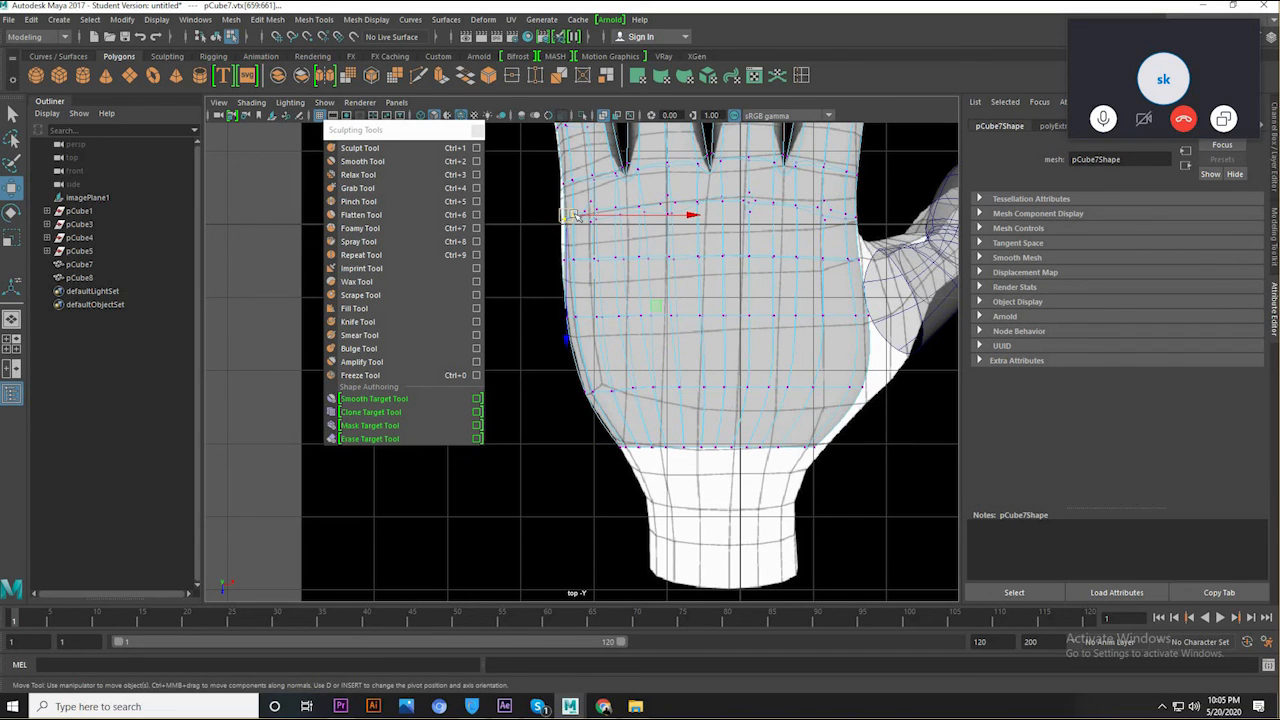
pyautogui.moveTo(577, 217); pyautogui.dragTo(587, 229)
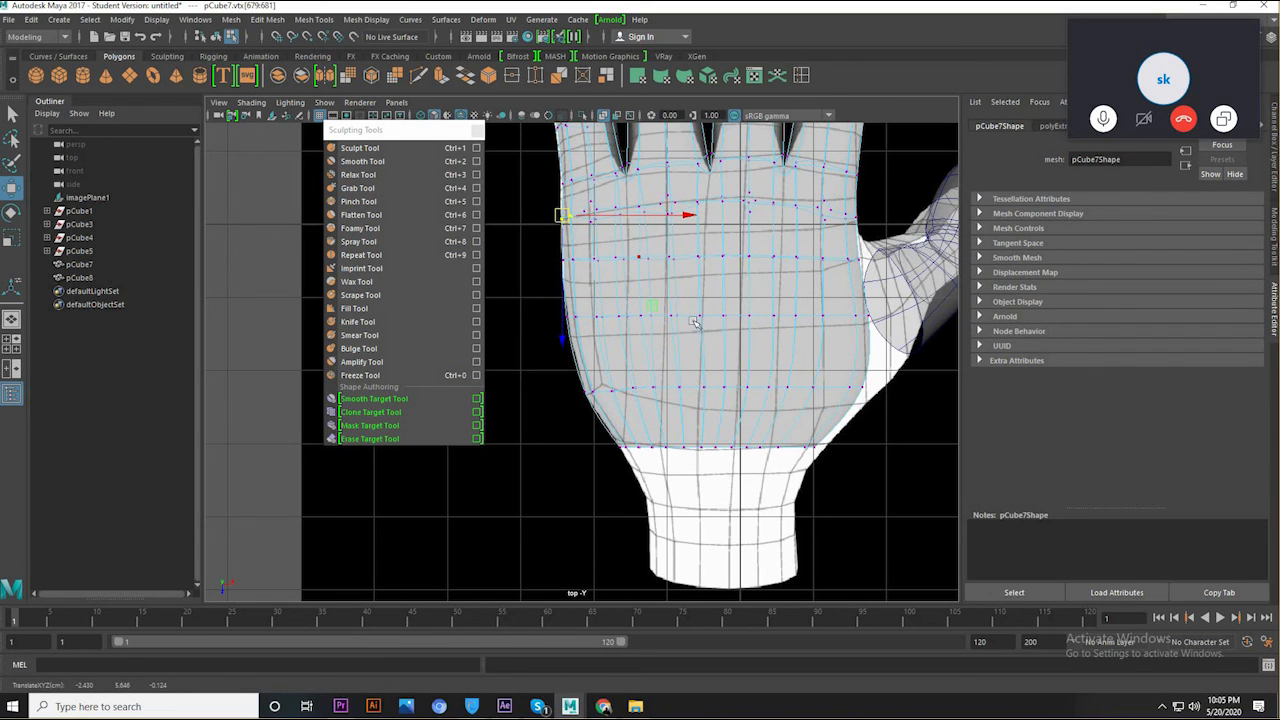
pyautogui.click(827, 450)
pyautogui.moveTo(829, 451); pyautogui.dragTo(841, 451)
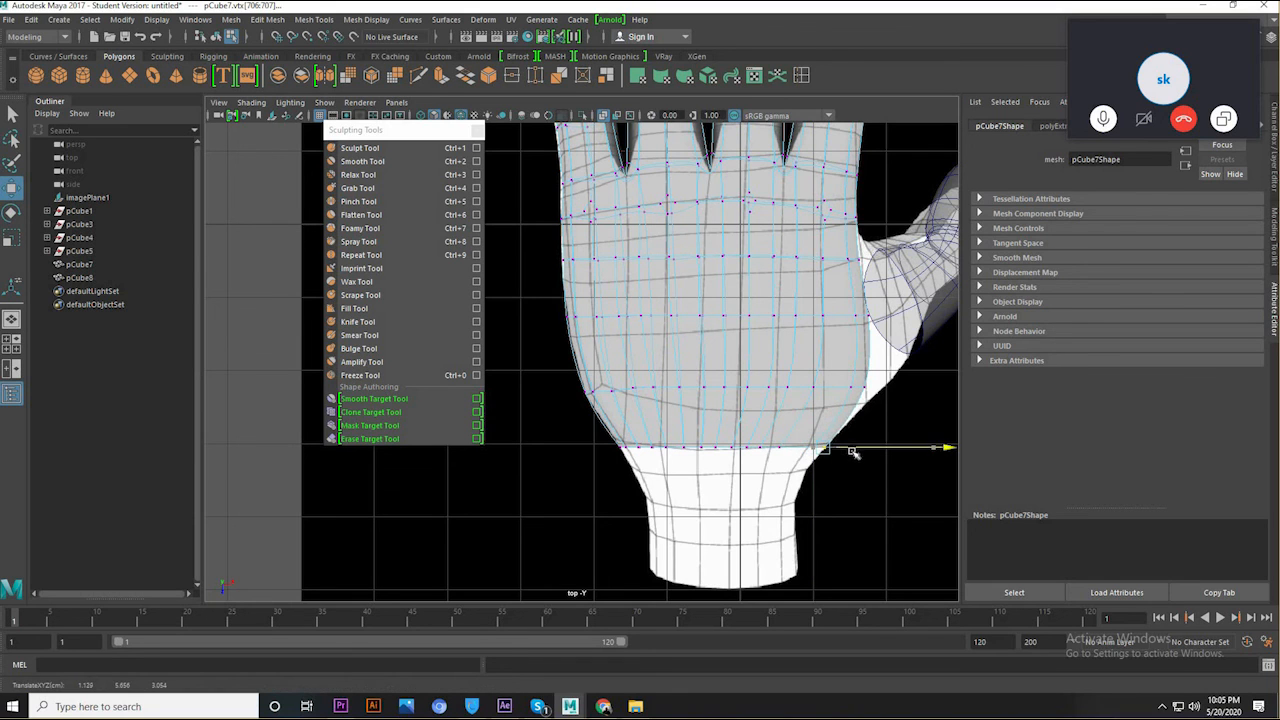
# - Select the loop of border edges around the wrist opening in edge mode
pyautogui.click(829, 497)
pyautogui.moveTo(746, 330); pyautogui.dragTo(746, 285, button='right')
pyautogui.click(768, 440)
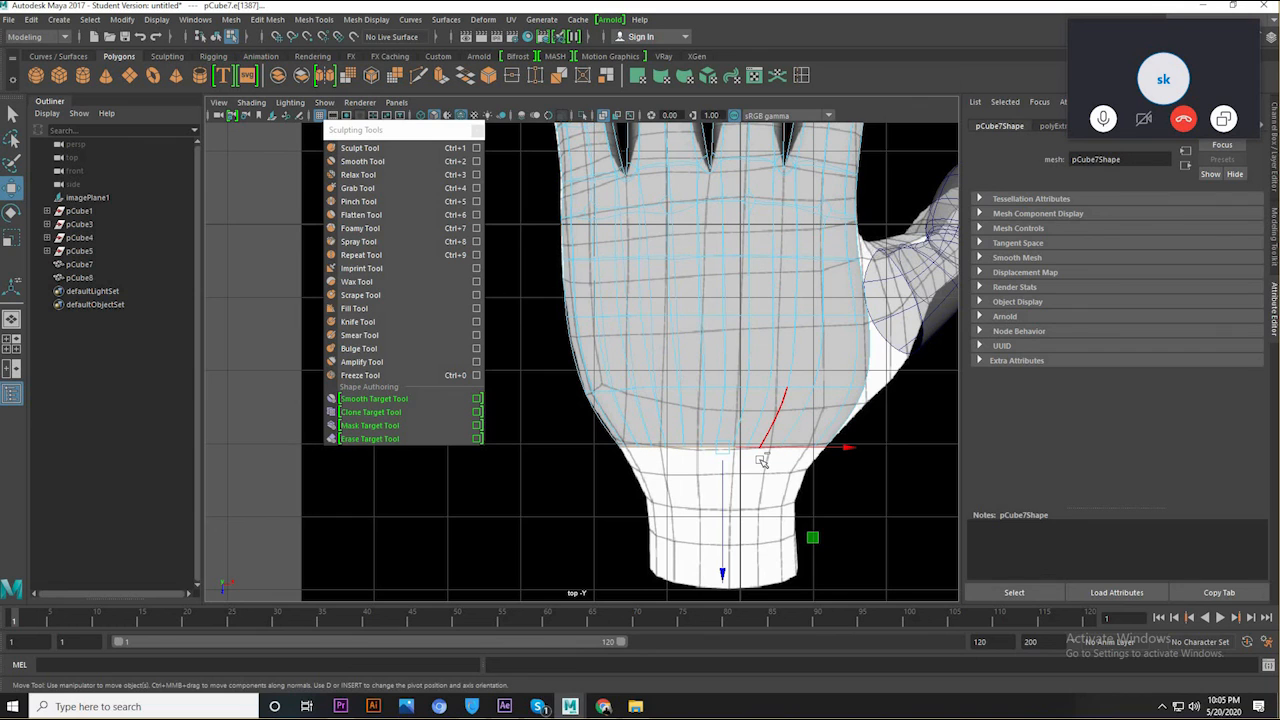
# - Try to extrude the wrist border edges toward the forearm and scale them to the reference width
pyautogui.hotkey('ctrl', 'e')
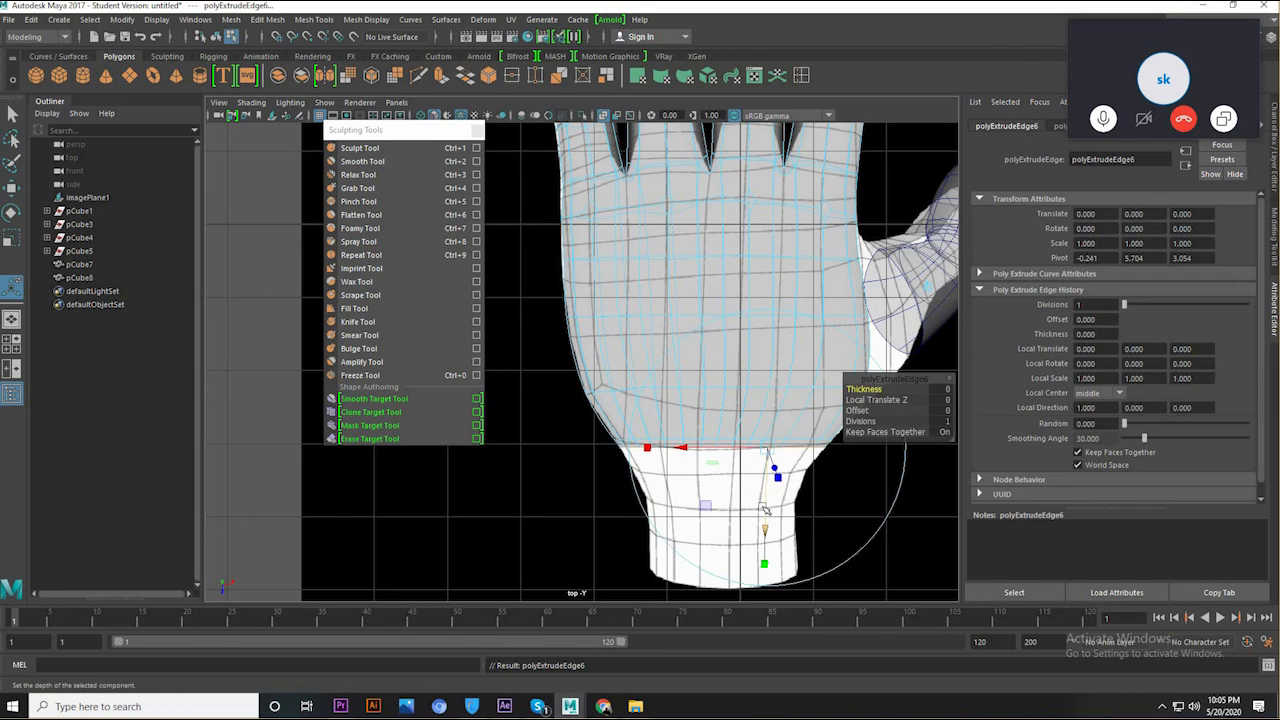
pyautogui.press('w')
pyautogui.moveTo(724, 513); pyautogui.dragTo(707, 582)
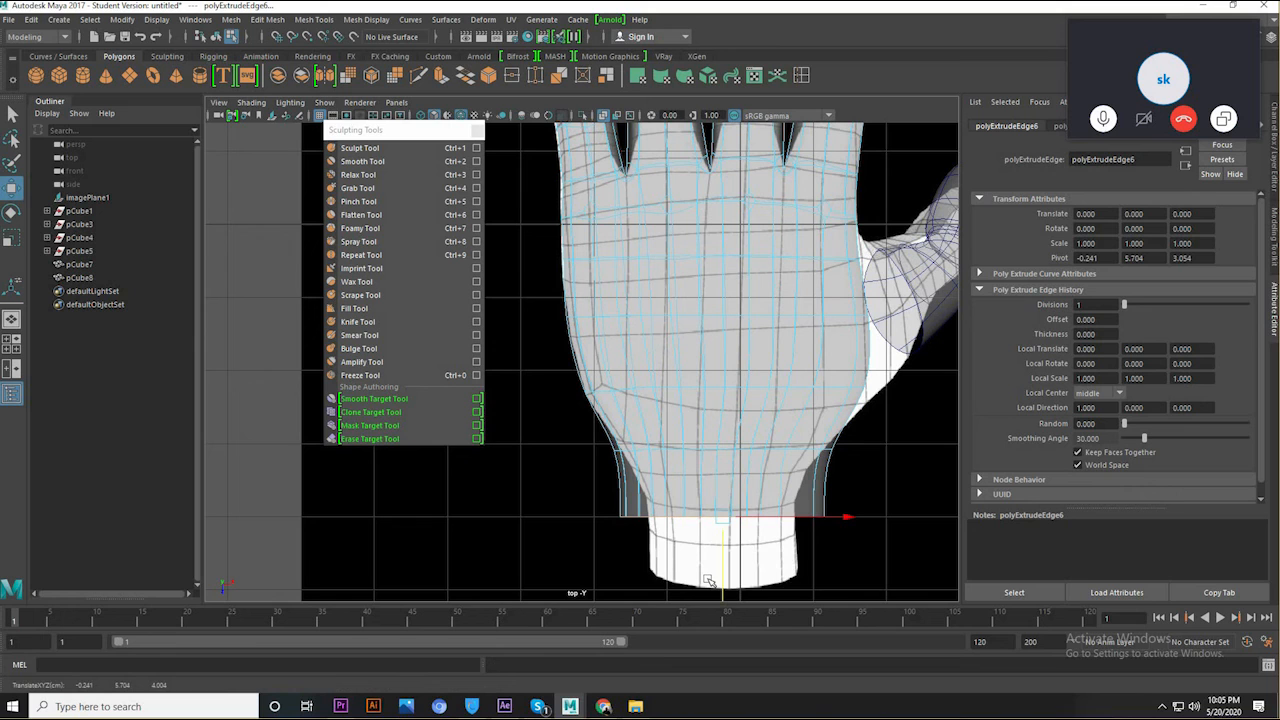
pyautogui.press('r')
pyautogui.moveTo(722, 524); pyautogui.dragTo(697, 528)
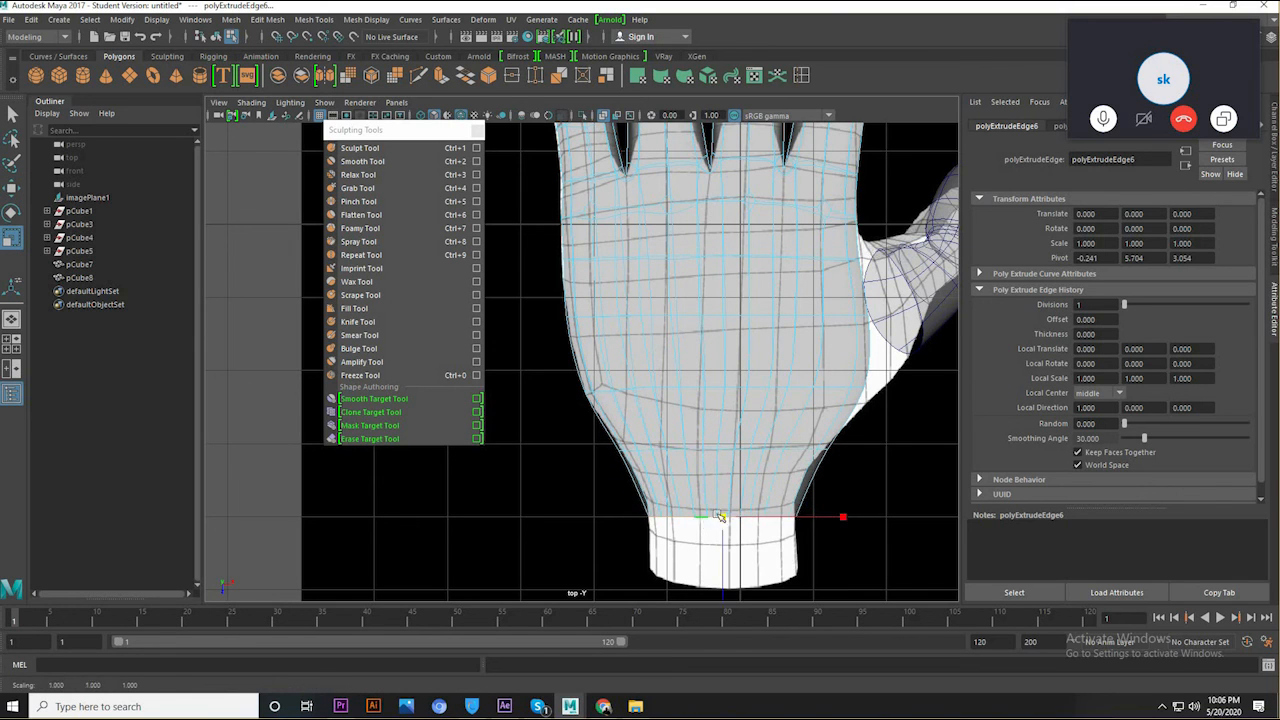
# - Examine the extruded wrist opening and its border edges from behind in the perspective view
pyautogui.press('space')
pyautogui.press('space')
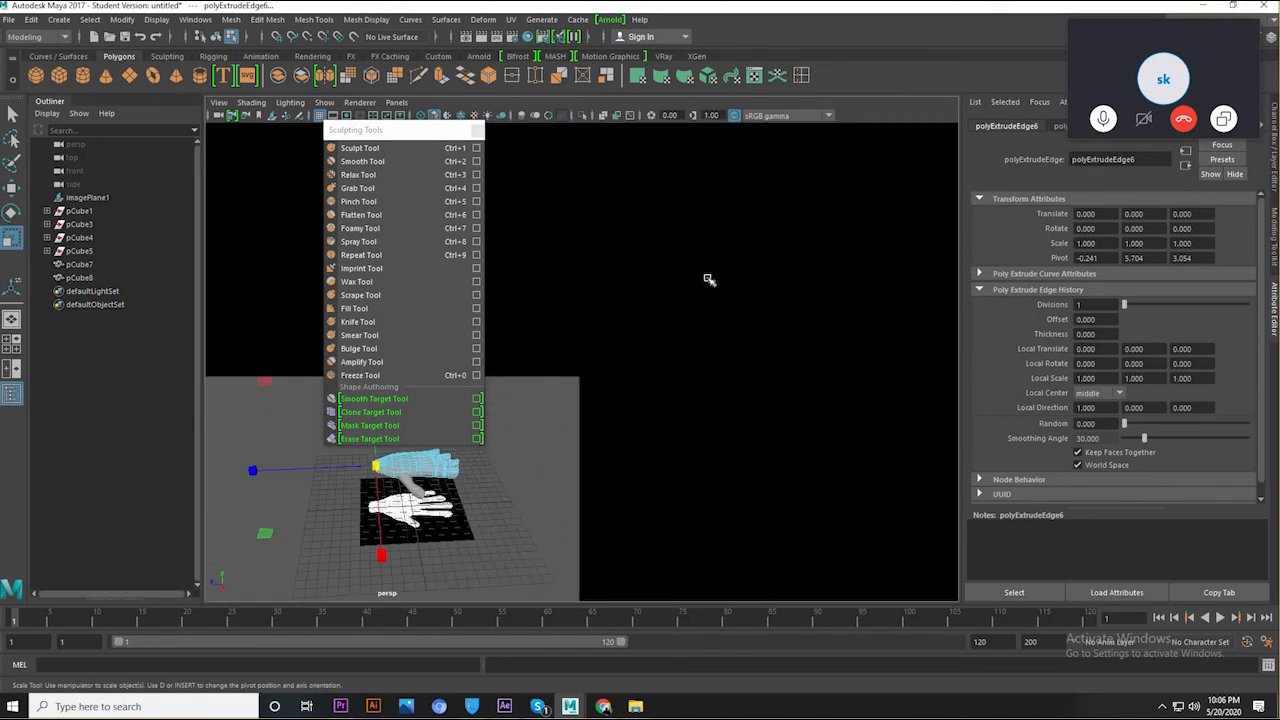
pyautogui.scroll(6, 754, 250)
pyautogui.keyDown('alt'); pyautogui.moveTo(755, 275); pyautogui.dragTo(754, 138); pyautogui.keyUp('alt')
pyautogui.moveTo(749, 277)
pyautogui.keyDown('alt'); pyautogui.mouseDown()
pyautogui.moveTo(808, 443)
pyautogui.moveTo(737, 263)
pyautogui.mouseUp(); pyautogui.keyUp('alt')
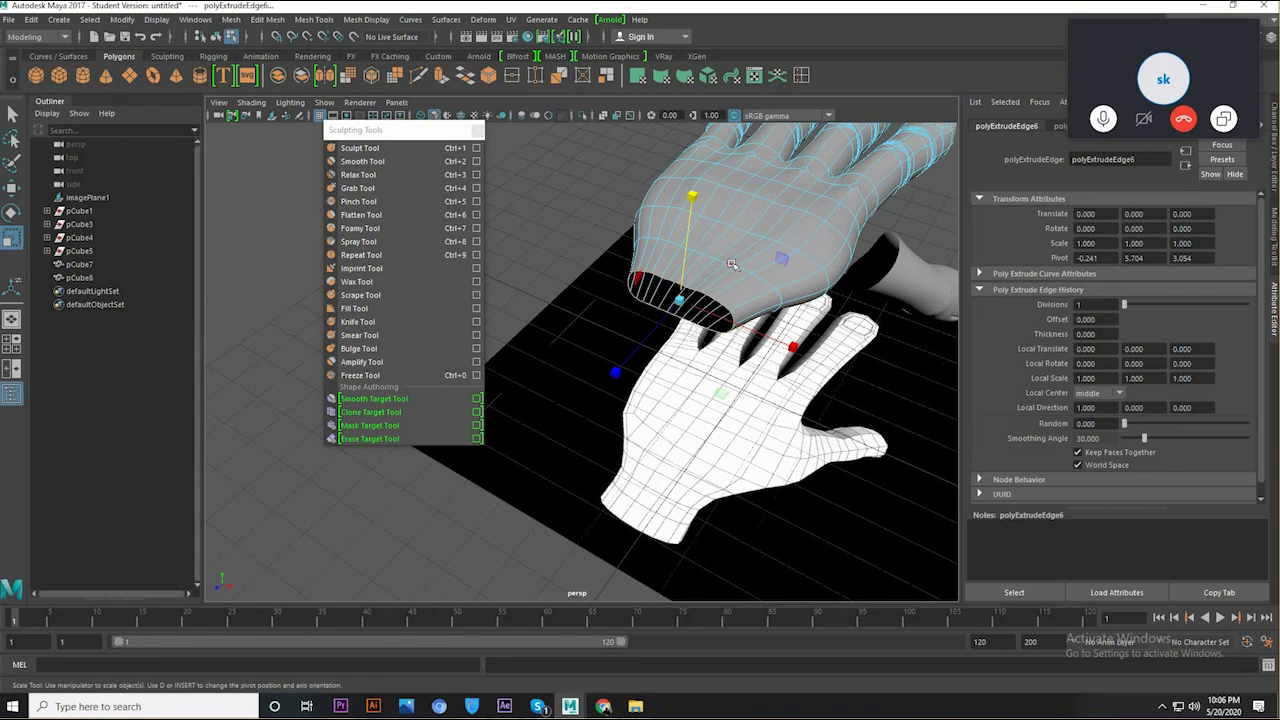
pyautogui.click(728, 241)
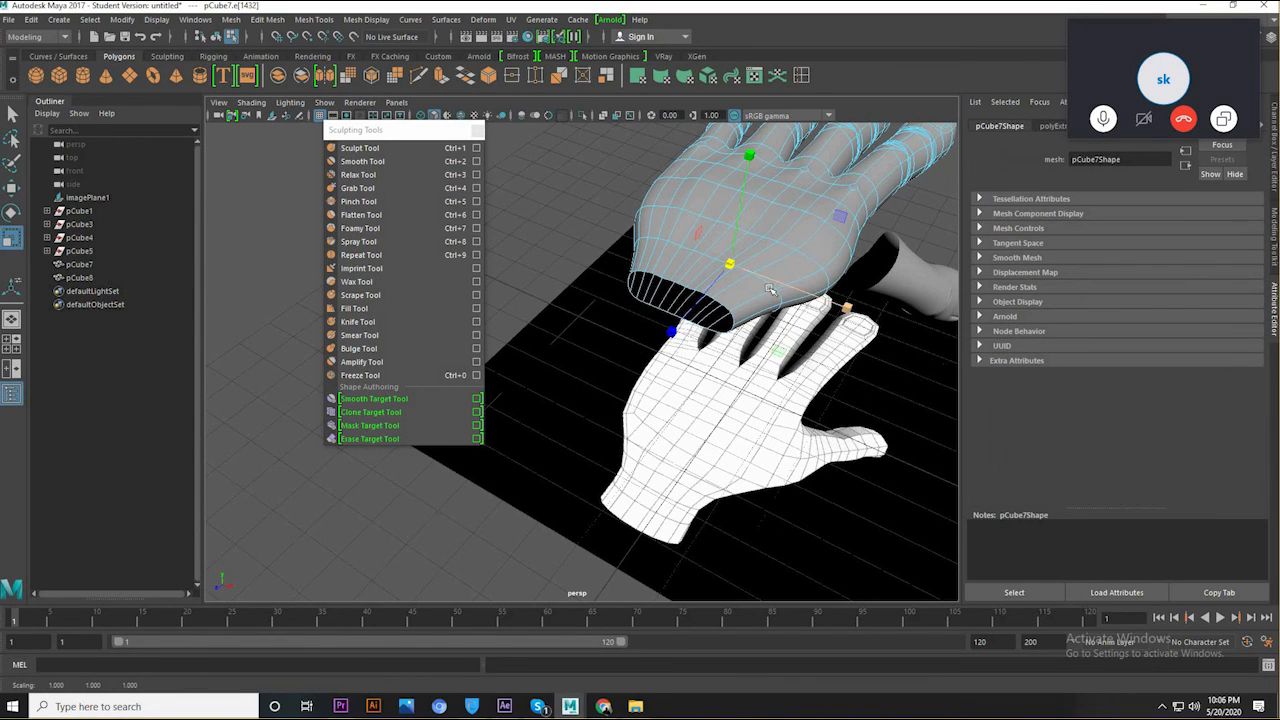
pyautogui.press('w')
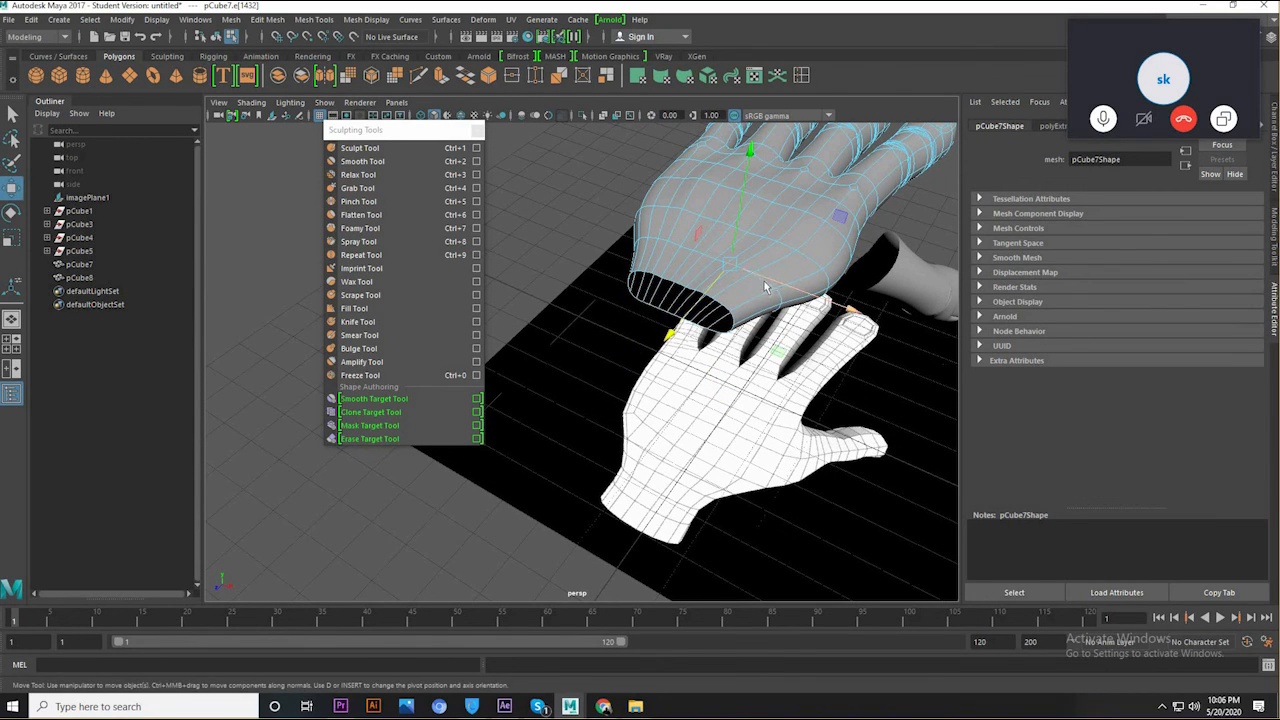
pyautogui.press('q')
pyautogui.scroll(1, 764, 279)
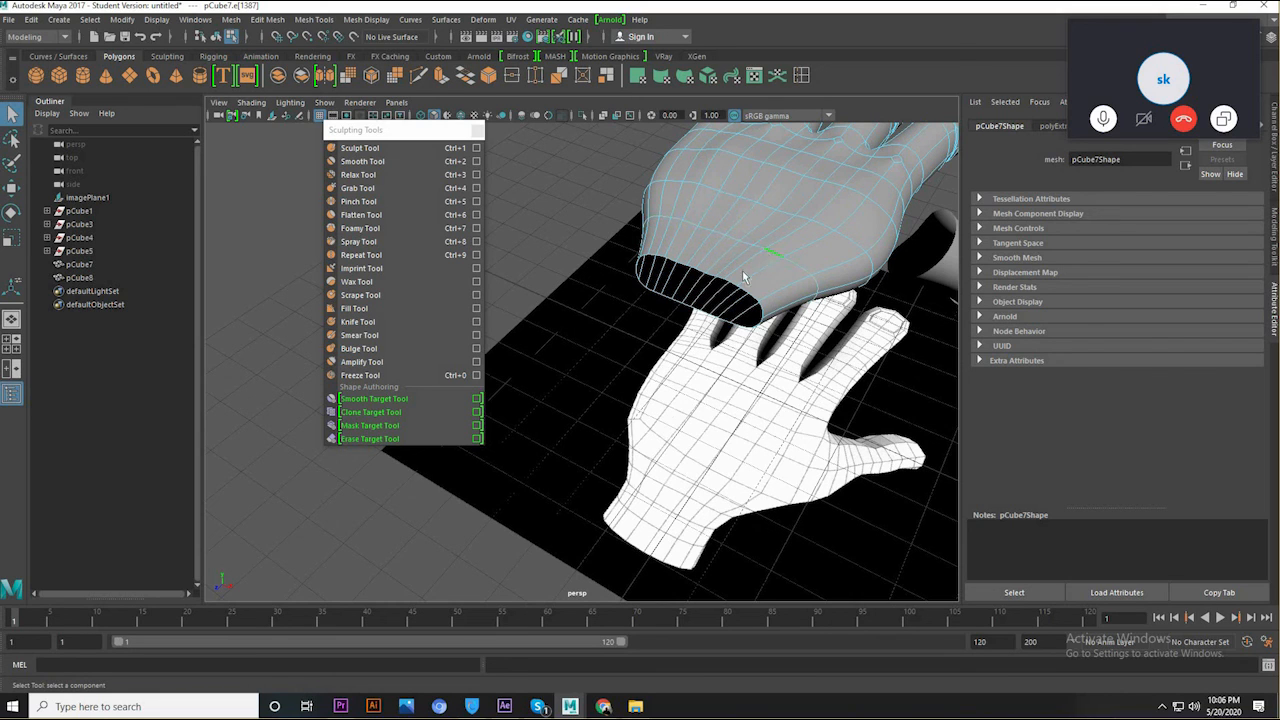
# - Undo the stray edge selection and the scaling, move and extrusion of the wrist border
pyautogui.hotkey('ctrl', 'z')
pyautogui.hotkey('ctrl', 'z')
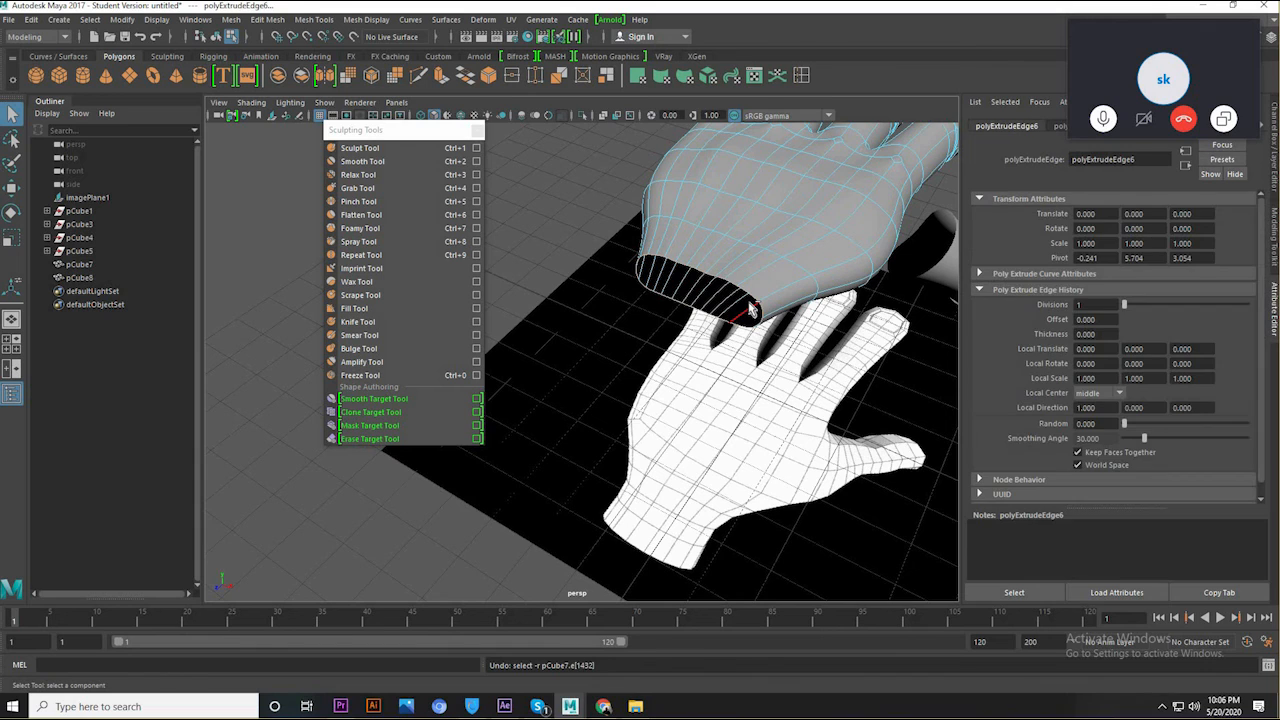
pyautogui.hotkey('ctrl', 'z')
pyautogui.hotkey('ctrl', 'z')
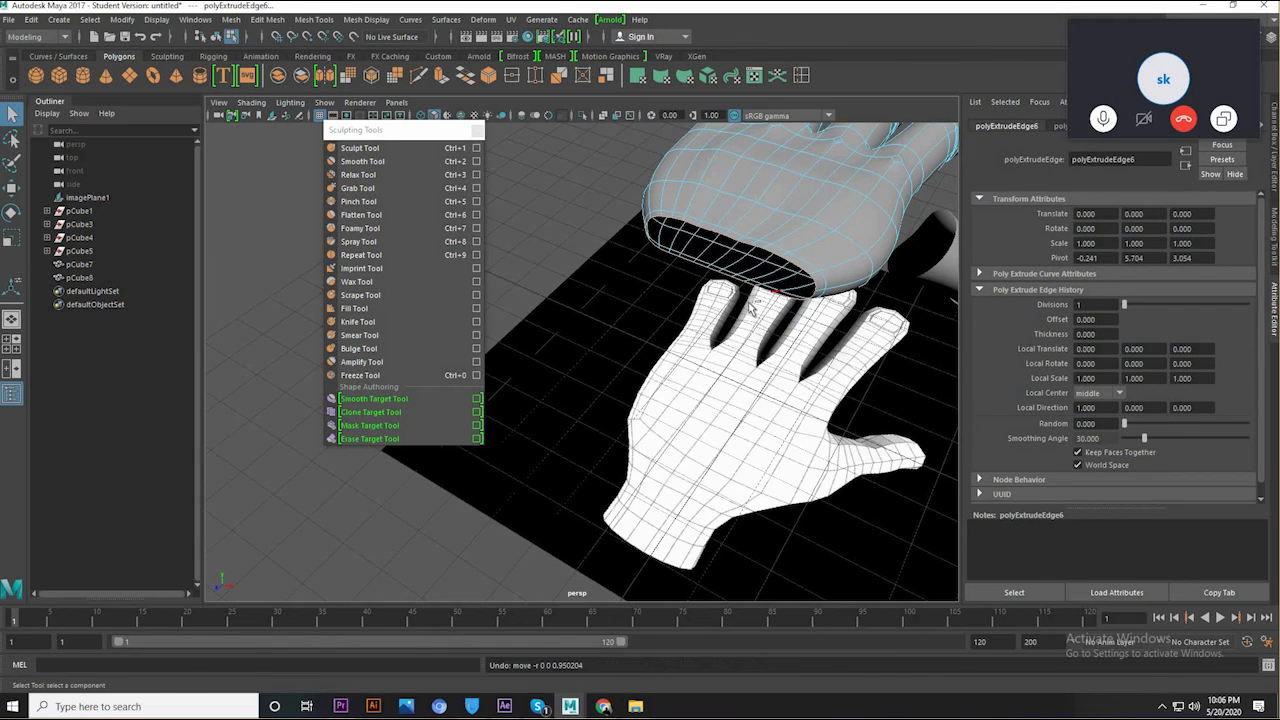
pyautogui.hotkey('ctrl', 'z')
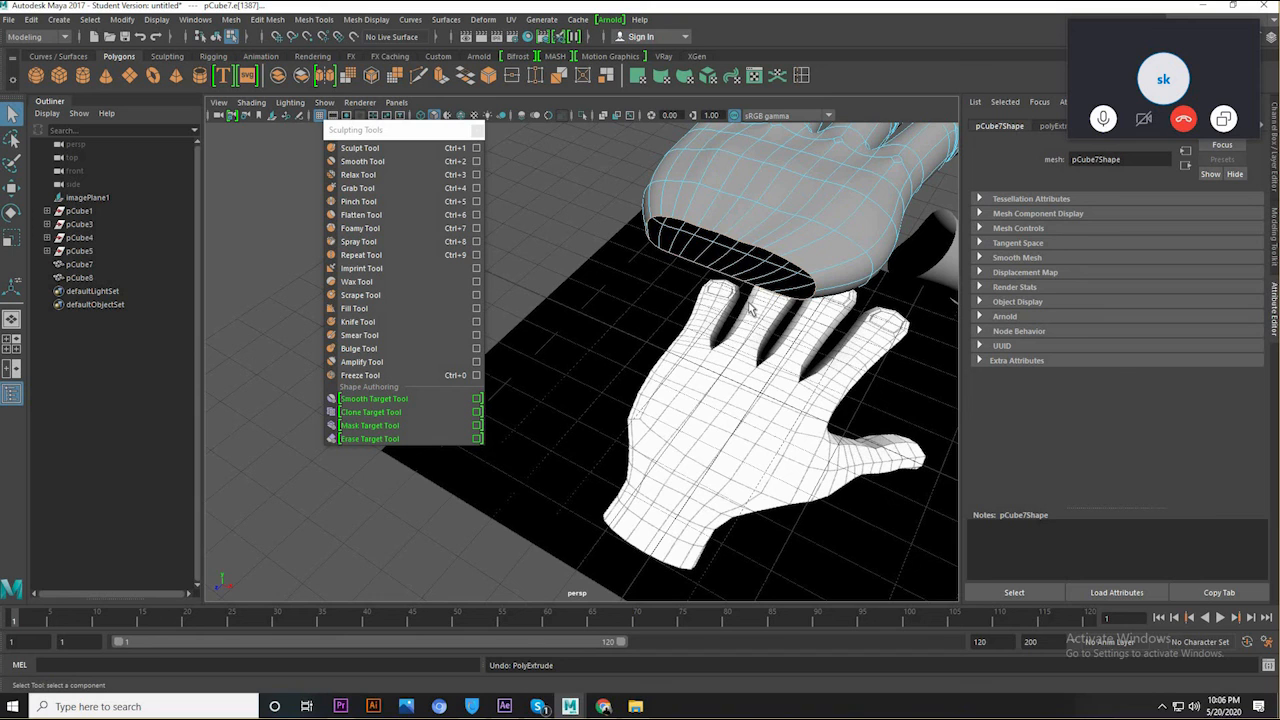
# - Extrude the wrist border edges to the narrow part of the reference wrist and scale them to its width
pyautogui.press('space')
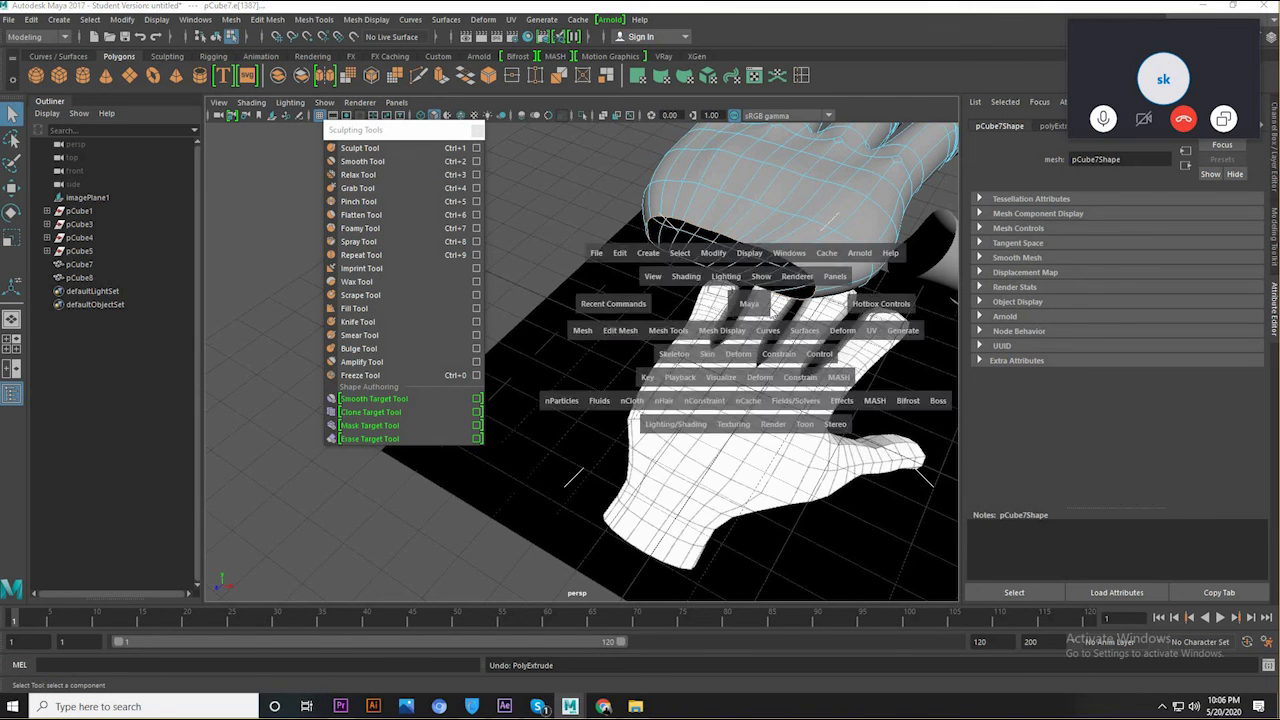
pyautogui.press('space')
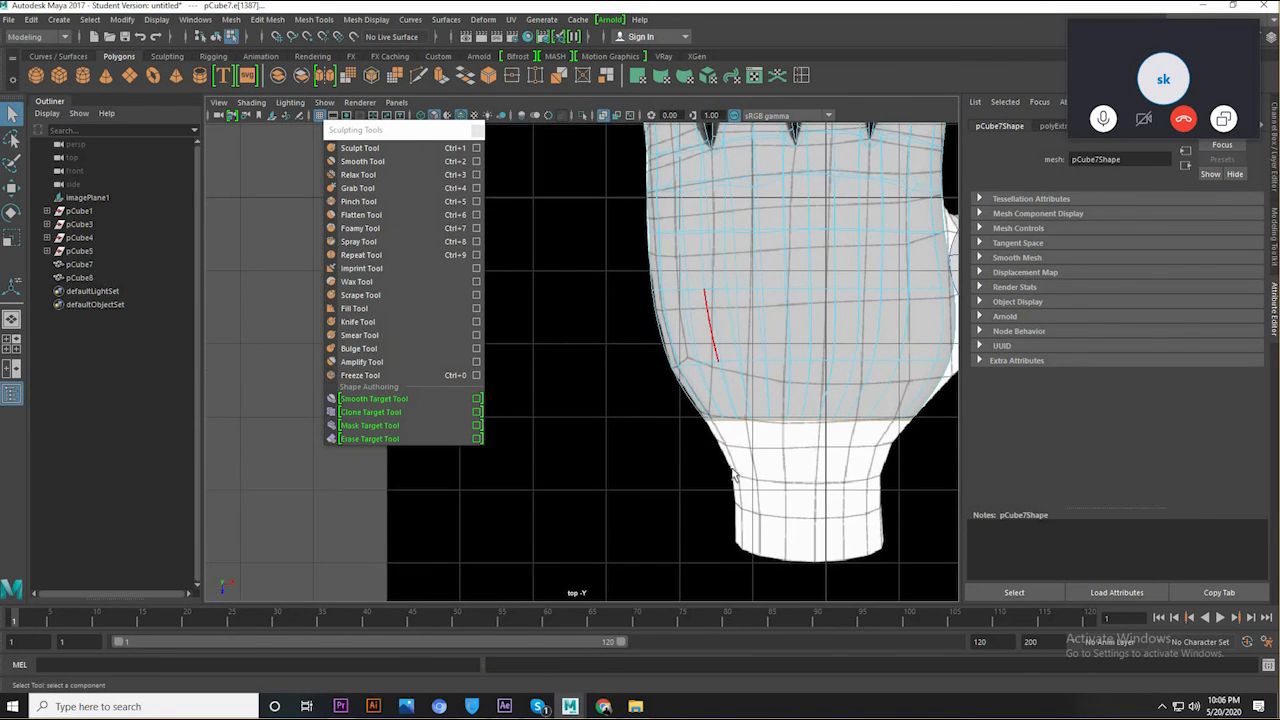
pyautogui.hotkey('ctrl', 'e')
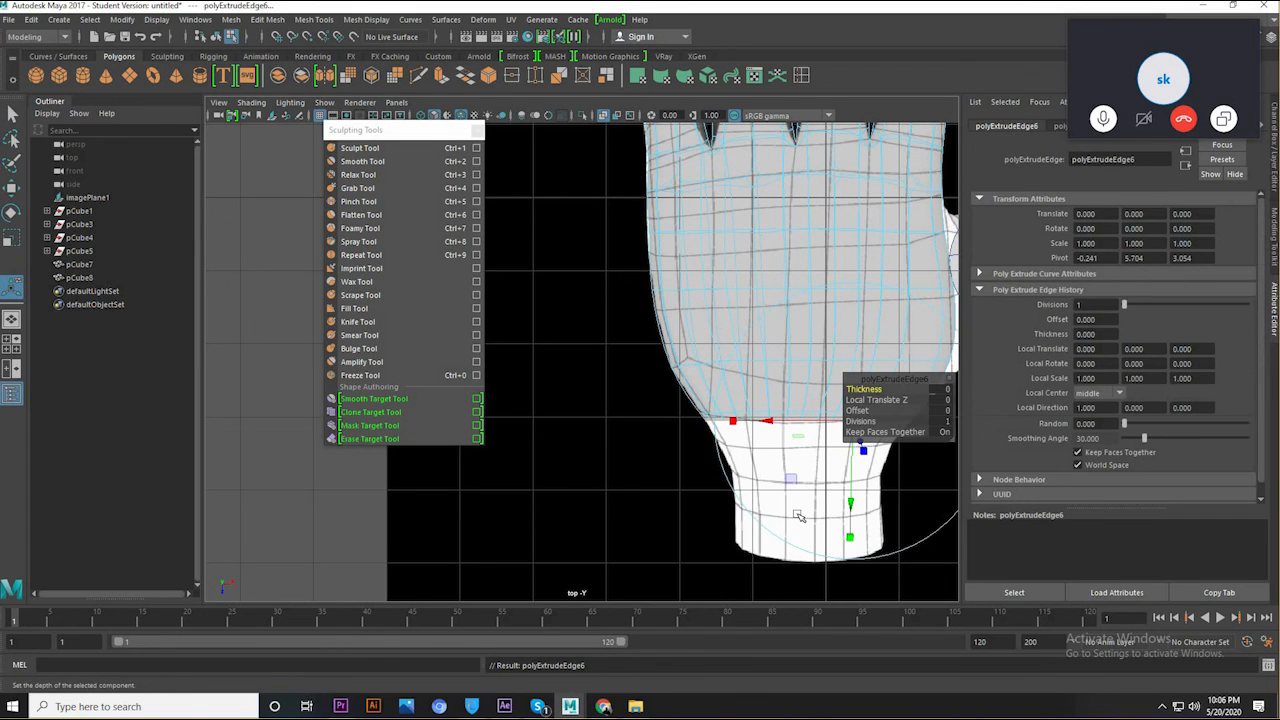
pyautogui.press('w')
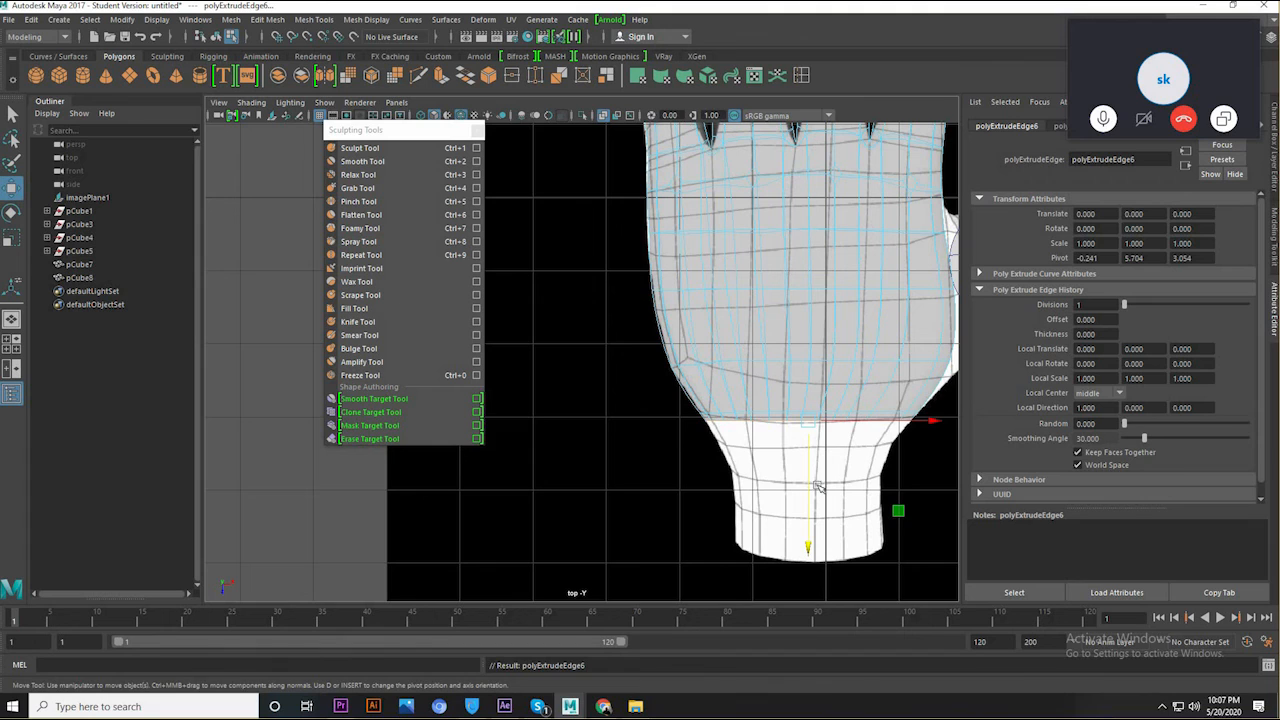
pyautogui.moveTo(811, 492); pyautogui.dragTo(798, 550)
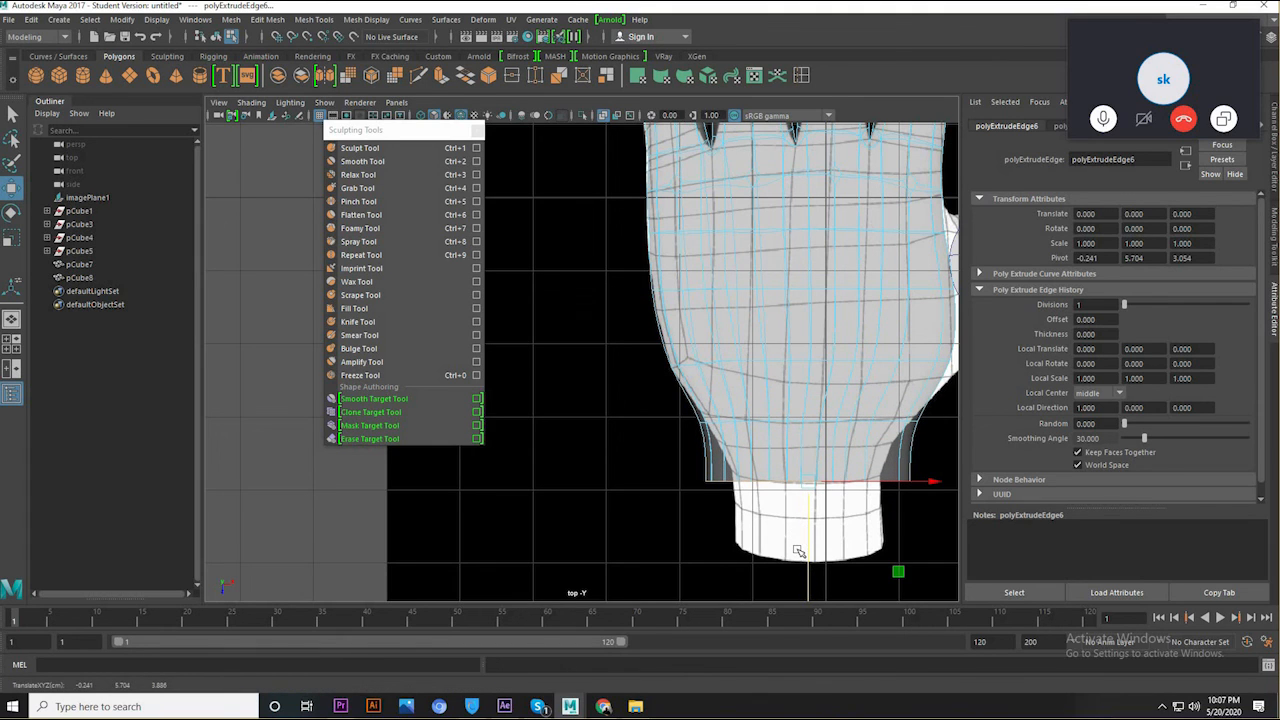
pyautogui.press('r')
pyautogui.moveTo(808, 485)
pyautogui.mouseDown()
pyautogui.moveTo(776, 496)
pyautogui.moveTo(787, 497)
pyautogui.mouseUp()
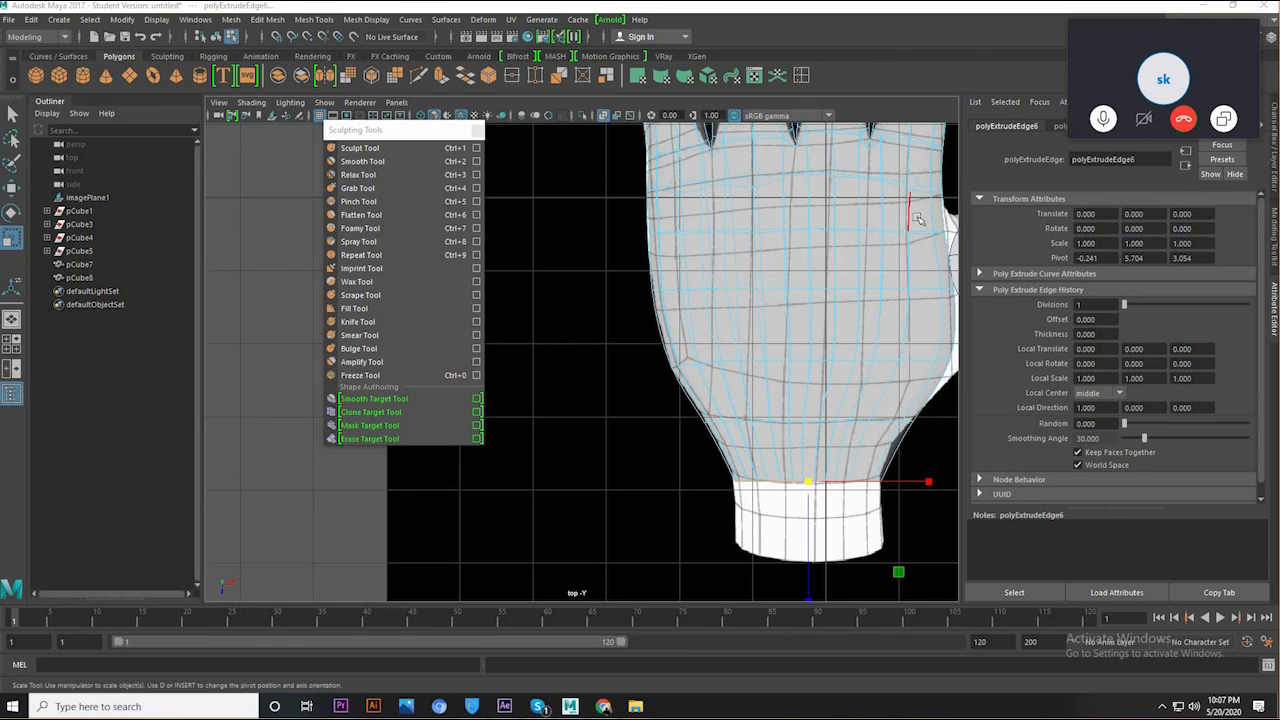
# - Examine the narrowed wrist opening in the perspective view, checking the thickness and individual edges of its border
pyautogui.click(858, 268)
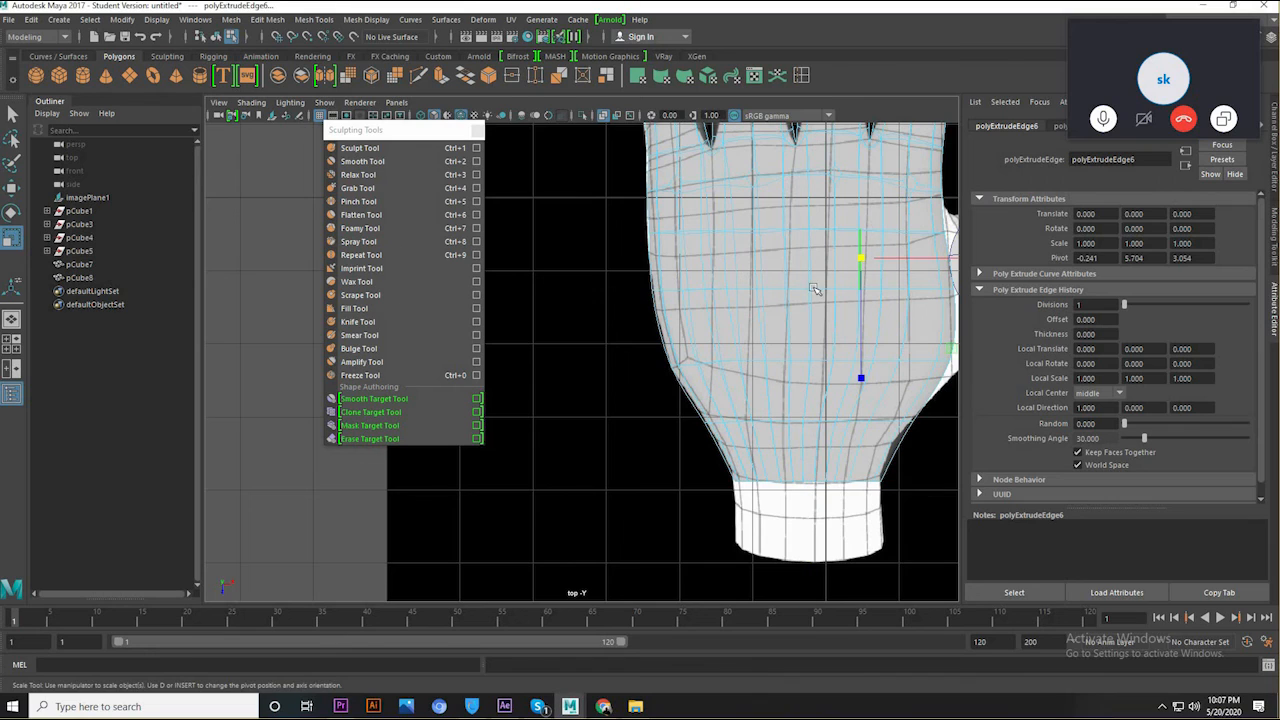
pyautogui.press('space')
pyautogui.press('space')
pyautogui.keyDown('alt'); pyautogui.moveTo(790, 265); pyautogui.dragTo(630, 385); pyautogui.keyUp('alt')
pyautogui.click(630, 385)
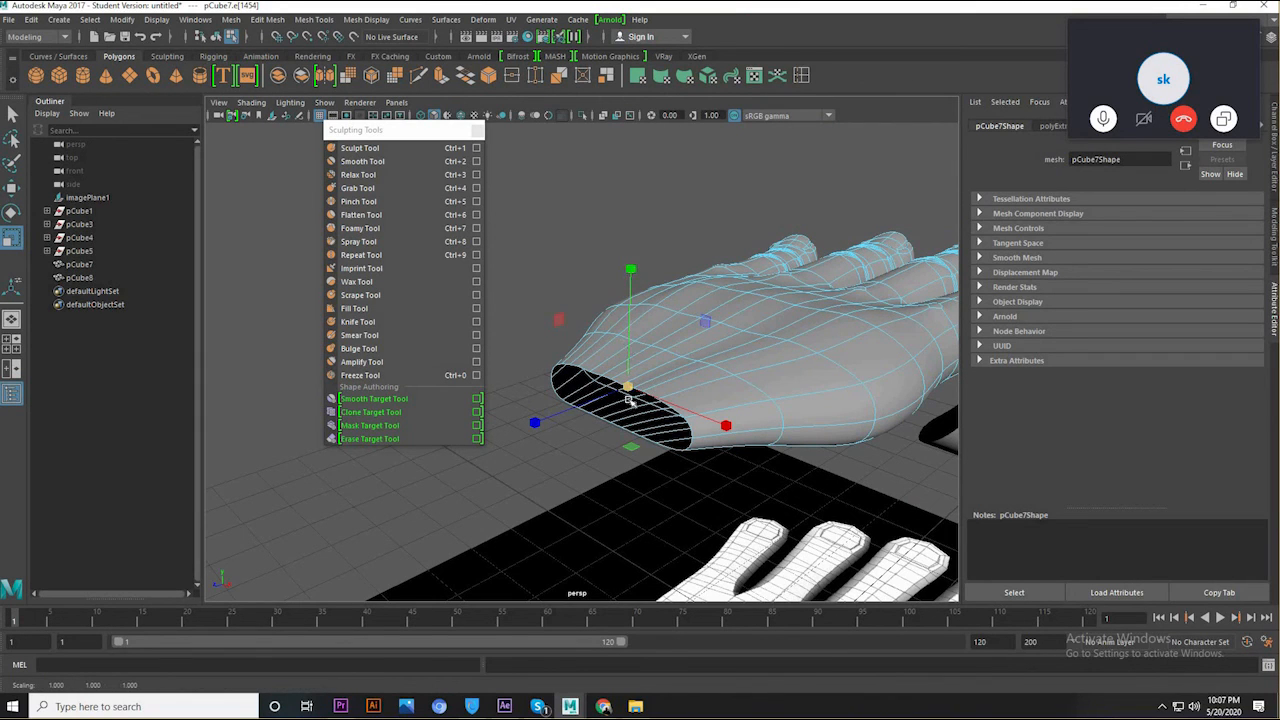
pyautogui.click(598, 414)
pyautogui.press('q')
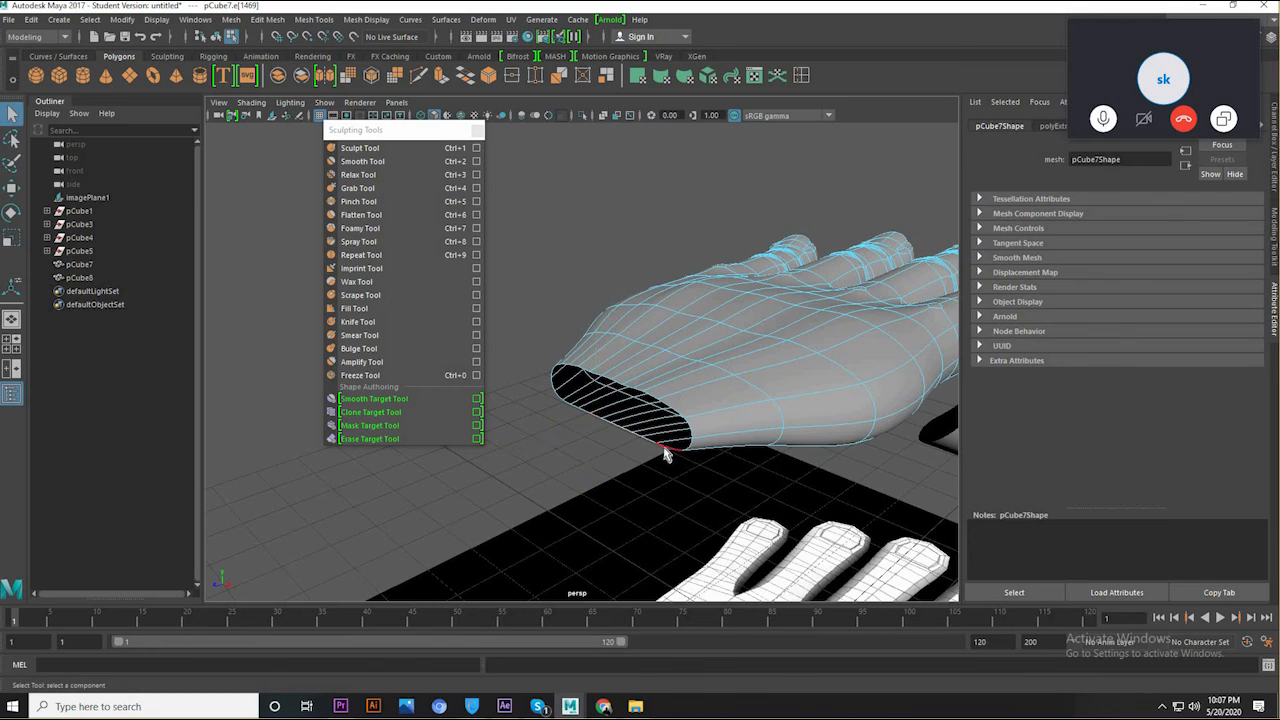
pyautogui.scroll(2, 667, 455)
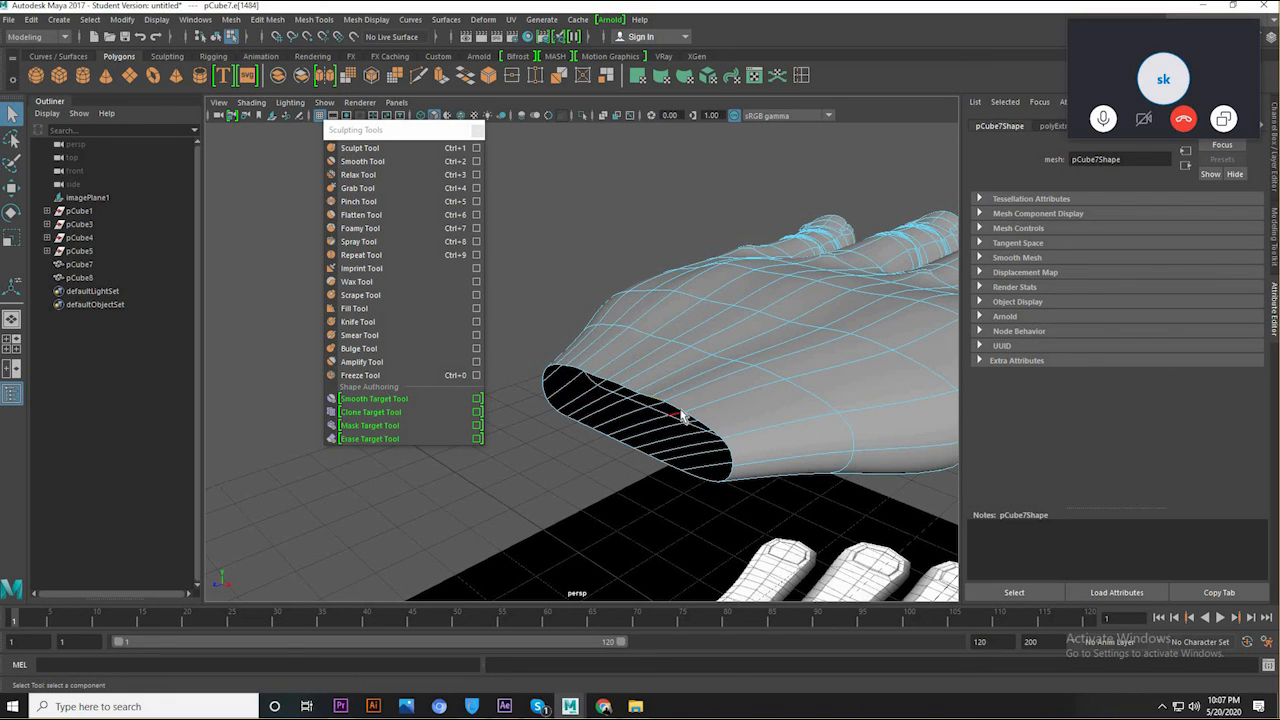
# - Try selecting individual edges along the upper rim of the wrist opening
pyautogui.moveTo(703, 320); pyautogui.dragTo(766, 303, button='right')
pyautogui.click(604, 453)
pyautogui.click(614, 432)
pyautogui.moveTo(614, 432); pyautogui.dragTo(614, 286, button='right')
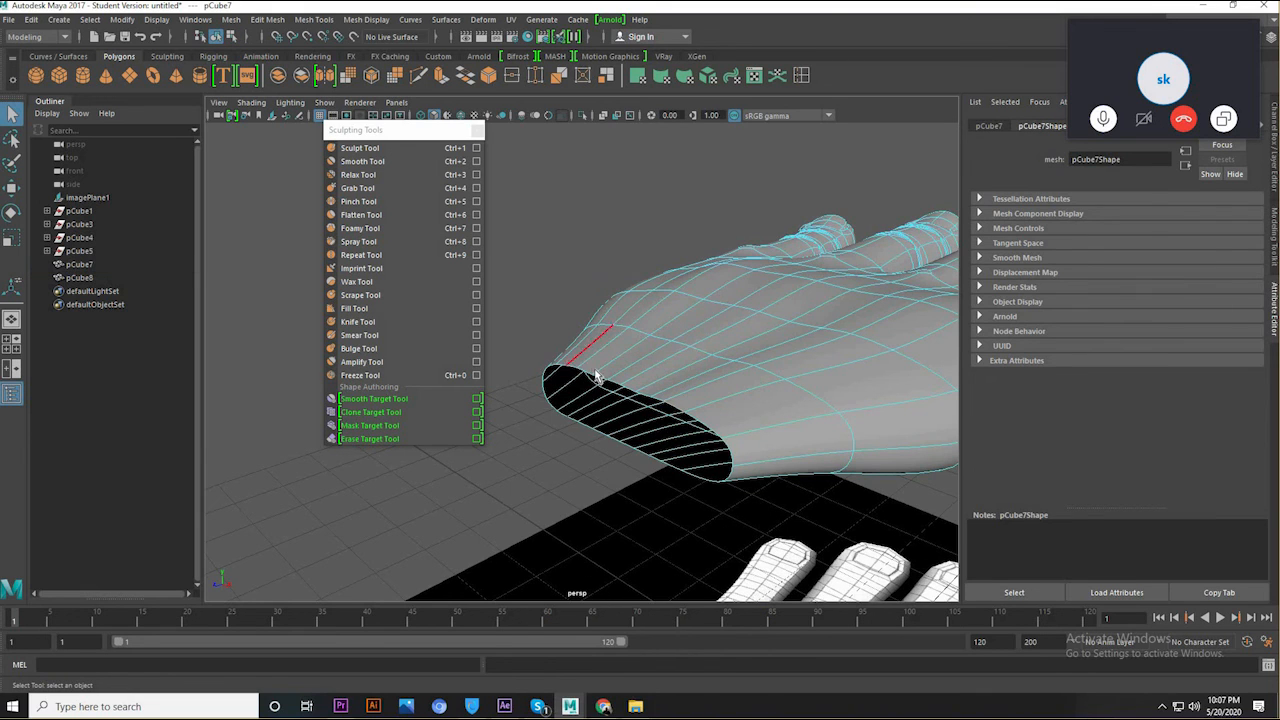
pyautogui.click(600, 382)
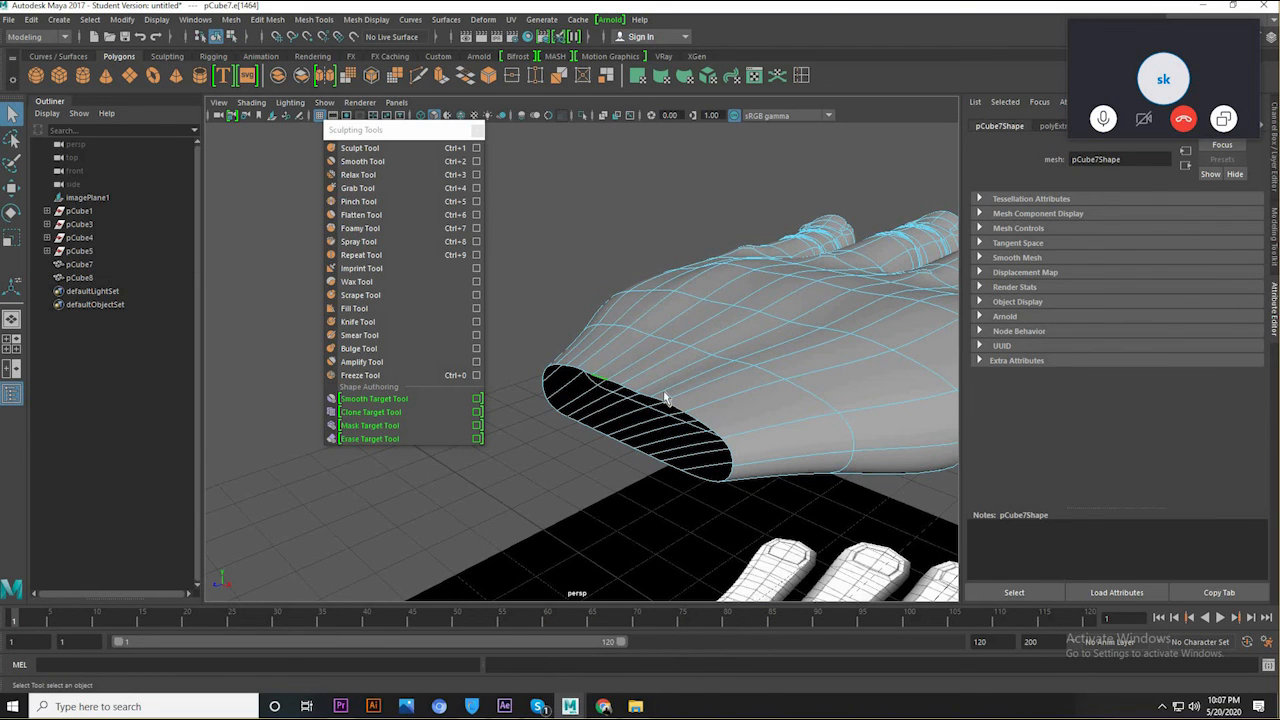
# - Try raising a single vertex on the upper rim of the wrist opening, and undo the move
pyautogui.keyDown('alt'); pyautogui.moveTo(678, 400); pyautogui.dragTo(713, 322); pyautogui.keyUp('alt')
pyautogui.moveTo(713, 322); pyautogui.dragTo(650, 322, button='right')
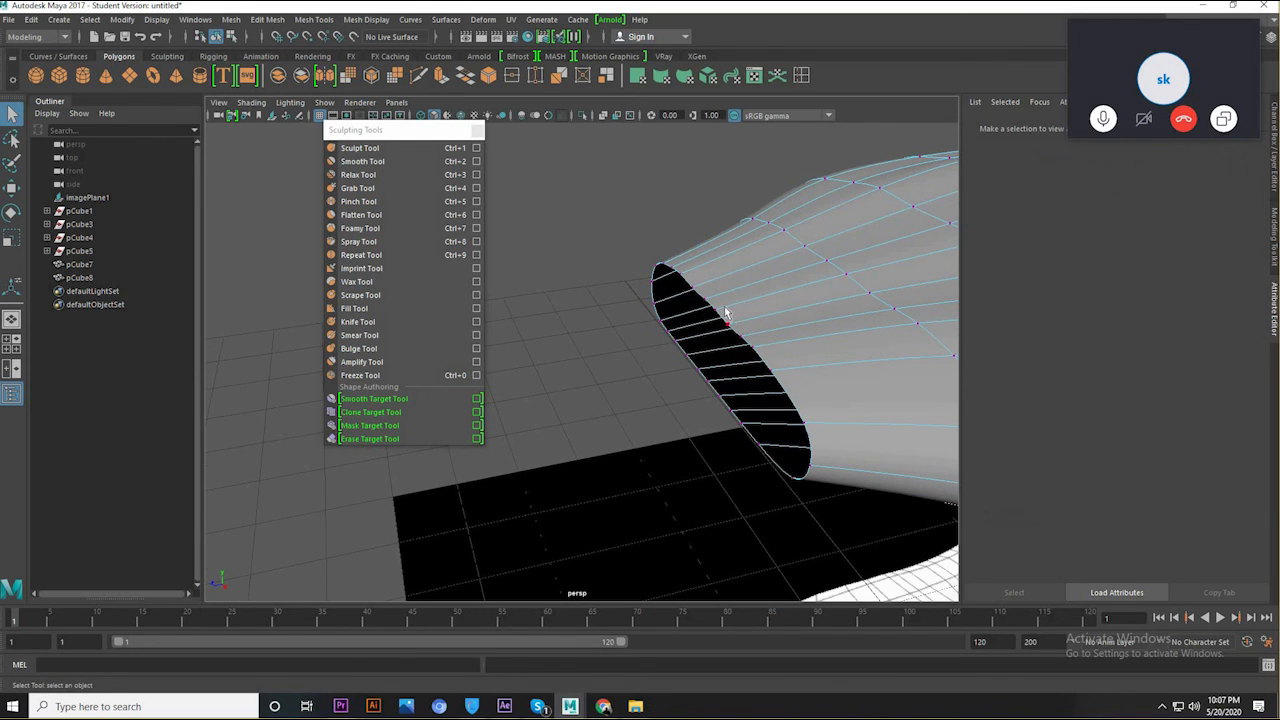
pyautogui.click(735, 310)
pyautogui.press('w')
pyautogui.moveTo(745, 240); pyautogui.dragTo(765, 200)
pyautogui.hotkey('ctrl', 'z')
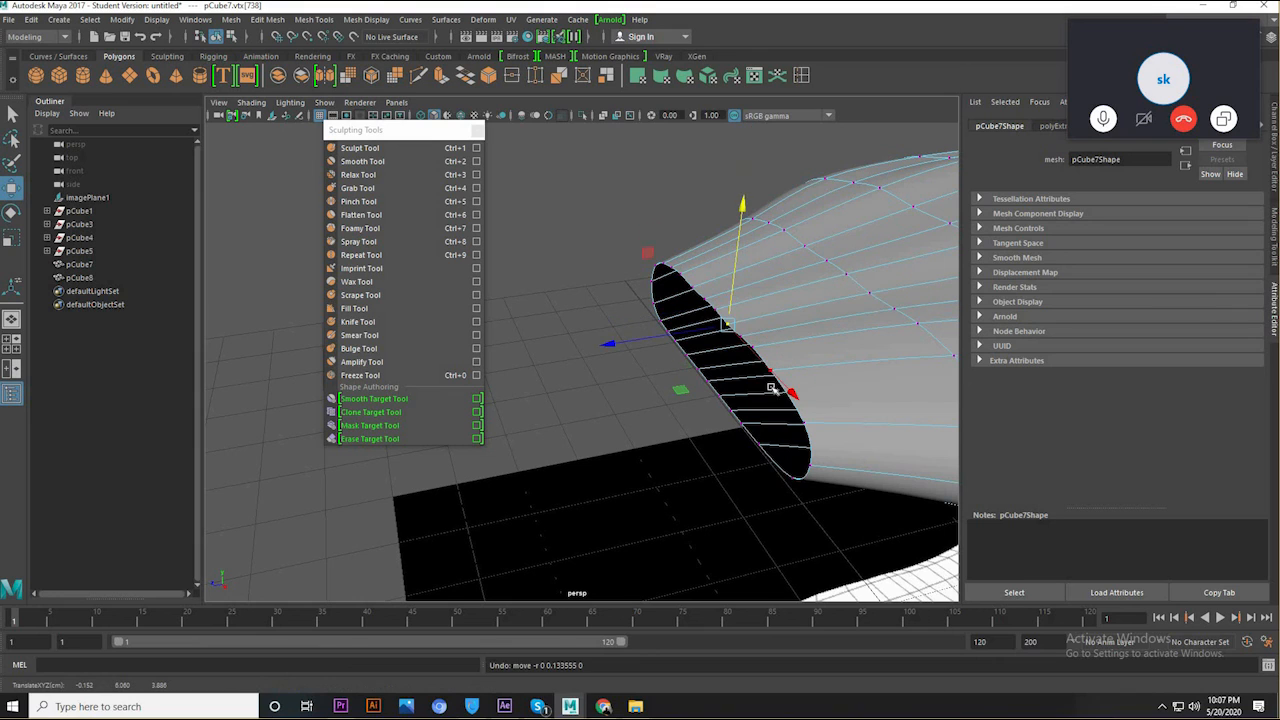
# - Try selecting border edges on the upper and lower rims of the wrist opening
pyautogui.moveTo(823, 322); pyautogui.dragTo(826, 288, button='right')
pyautogui.click(778, 381)
pyautogui.click(766, 357)
pyautogui.click(750, 434)
pyautogui.click(711, 389)
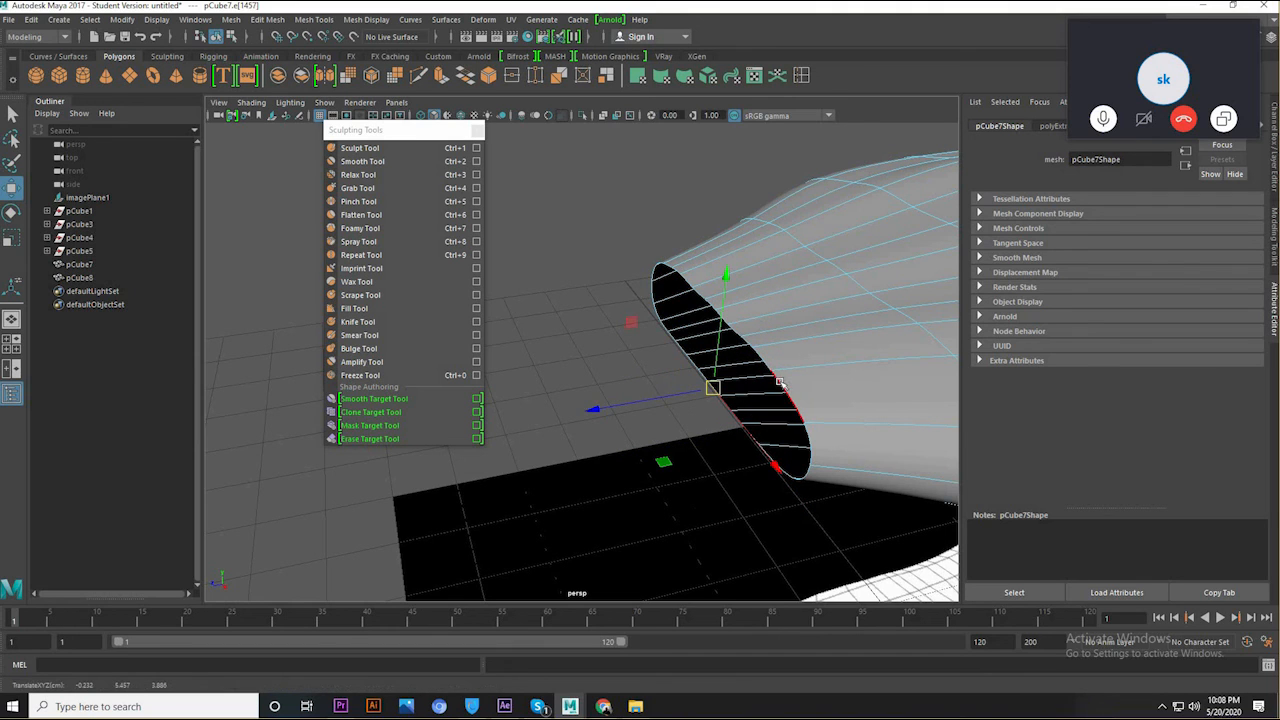
pyautogui.press('q')
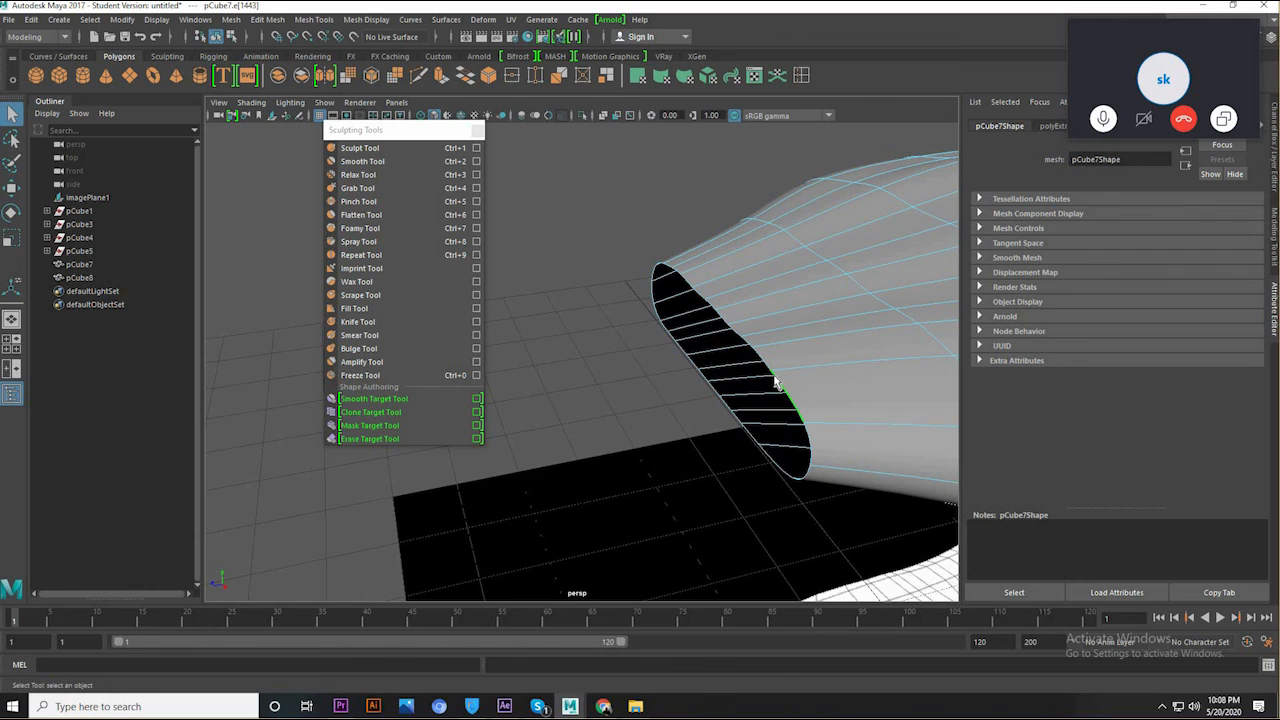
# - Select all vertices around the wrist opening and scale them up vertically to thicken the wrist
pyautogui.keyDown('alt'); pyautogui.moveTo(866, 420); pyautogui.dragTo(834, 422); pyautogui.keyUp('alt')
pyautogui.keyDown('alt'); pyautogui.moveTo(651, 280); pyautogui.dragTo(775, 361); pyautogui.keyUp('alt')
pyautogui.moveTo(775, 321); pyautogui.dragTo(689, 249, button='right')
pyautogui.moveTo(658, 200); pyautogui.dragTo(801, 520)
pyautogui.press('r')
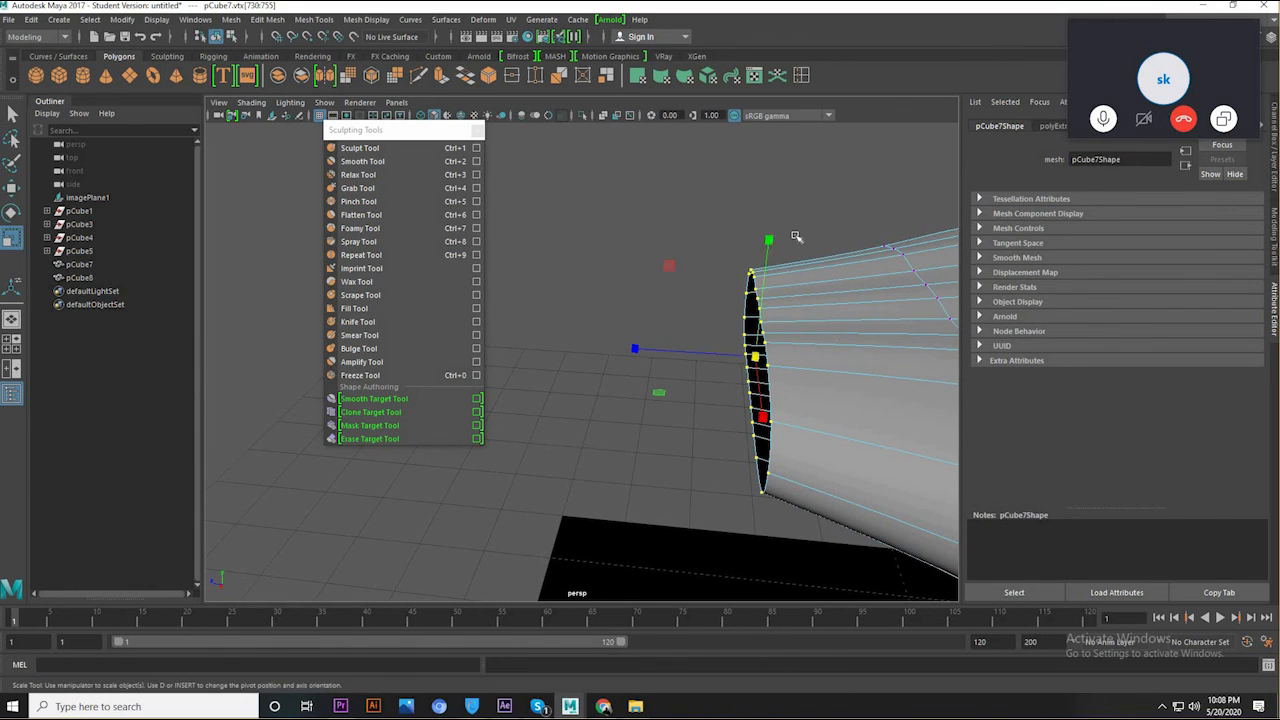
pyautogui.moveTo(771, 240); pyautogui.dragTo(807, 186)
pyautogui.keyDown('alt'); pyautogui.moveTo(709, 397); pyautogui.dragTo(829, 443); pyautogui.keyUp('alt')
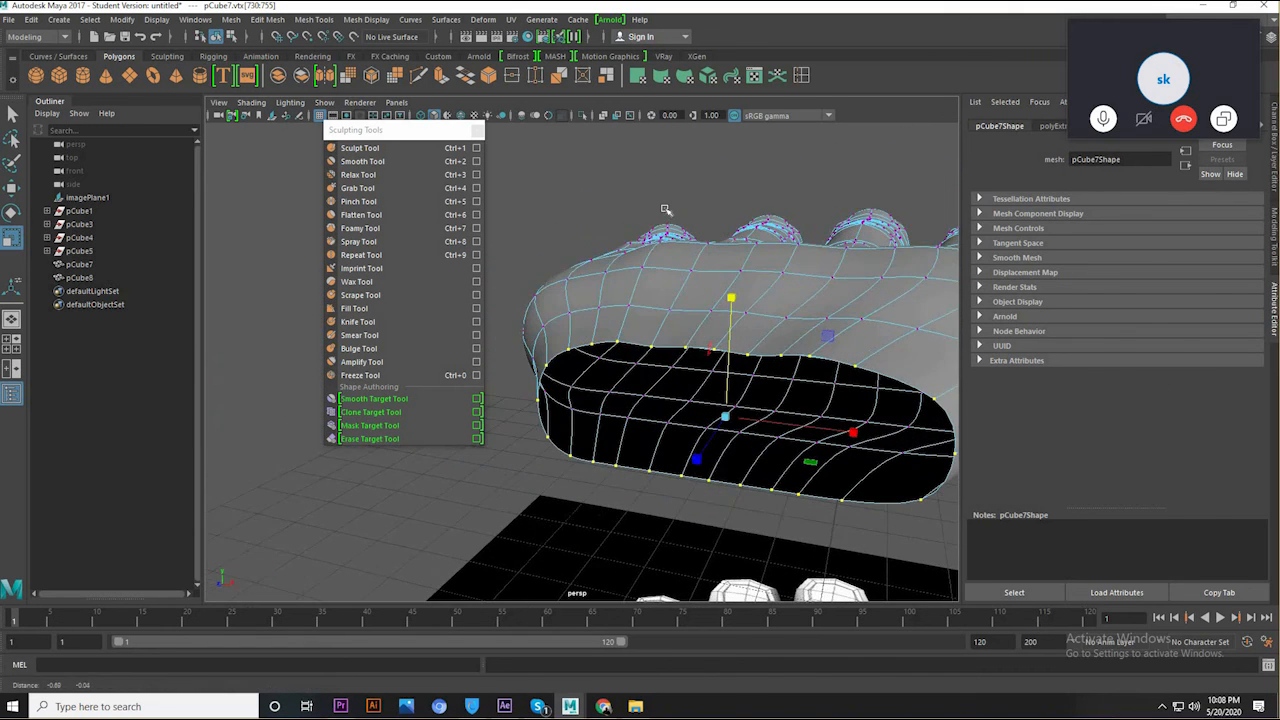
pyautogui.moveTo(730, 301); pyautogui.dragTo(735, 278)
pyautogui.keyDown('alt'); pyautogui.moveTo(755, 386); pyautogui.dragTo(784, 382); pyautogui.keyUp('alt')
pyautogui.press('space')
pyautogui.press('space')
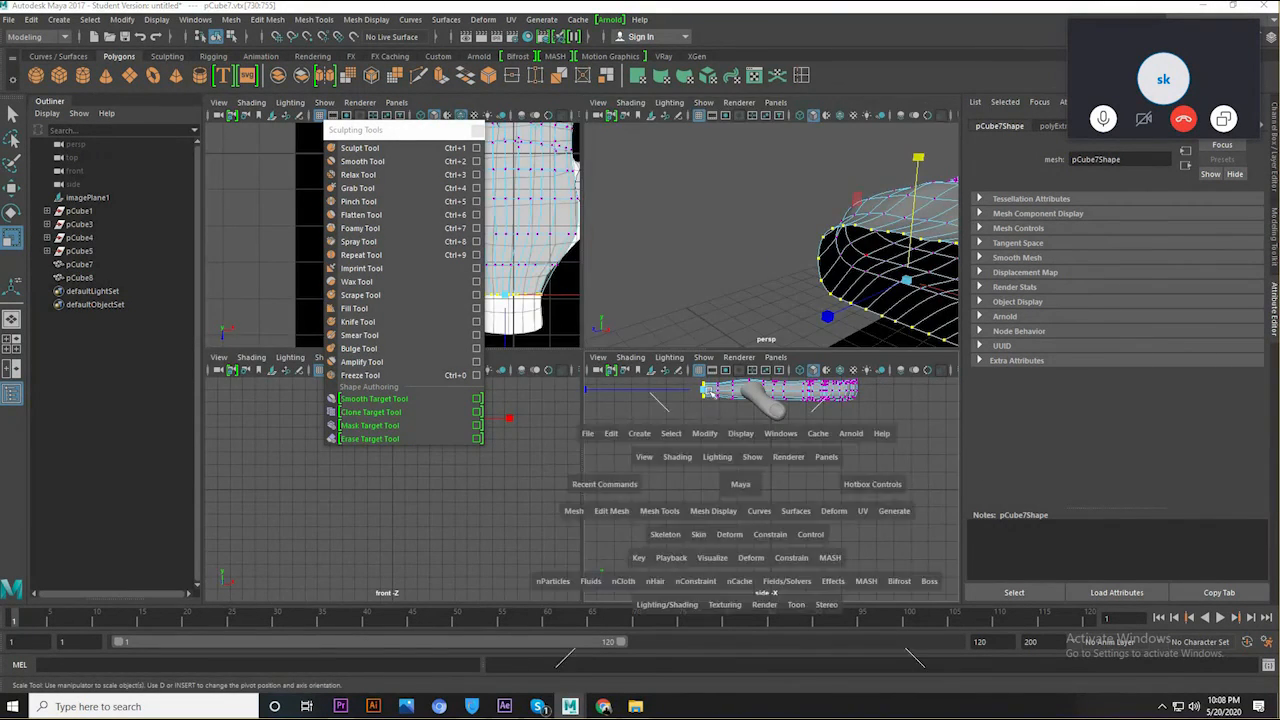
# - In the side view, scale the vertex columns at the wrist end vertically so the opening flares wider
pyautogui.keyDown('alt'); pyautogui.moveTo(563, 275); pyautogui.dragTo(676, 422, button='middle'); pyautogui.keyUp('alt')
pyautogui.scroll(4, 672, 440)
pyautogui.moveTo(703, 357); pyautogui.dragTo(729, 458)
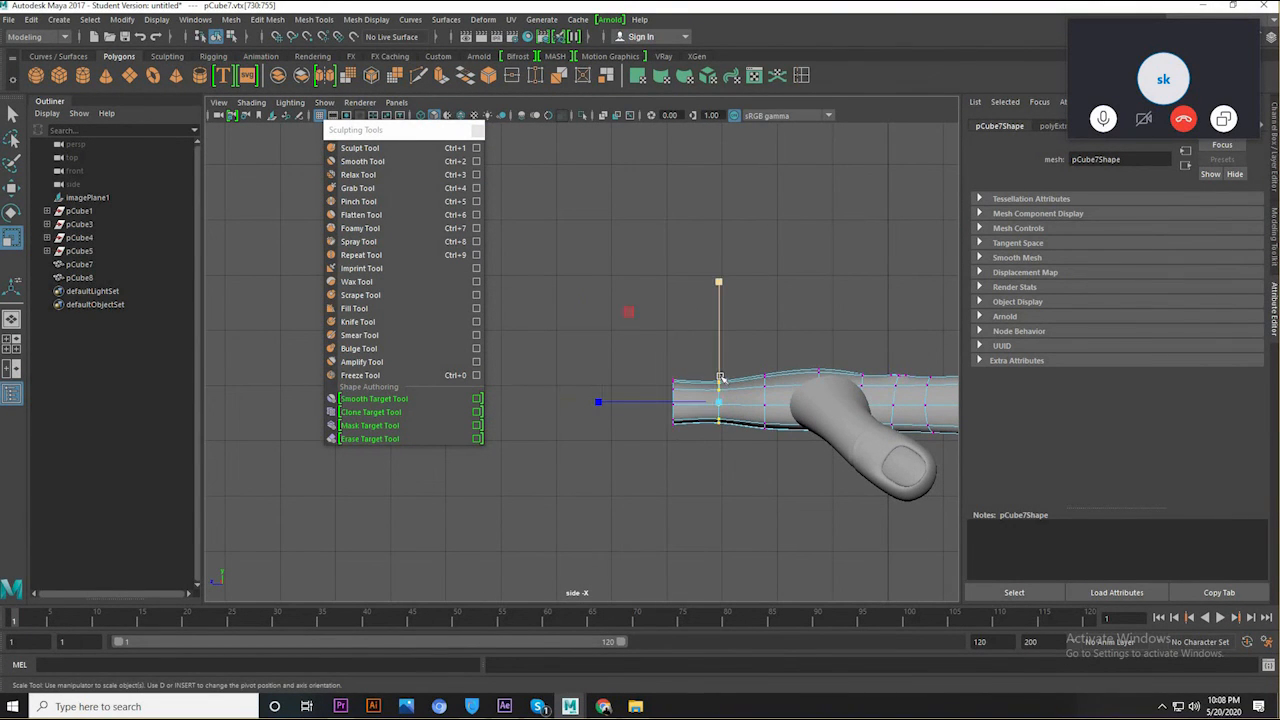
pyautogui.click(721, 280)
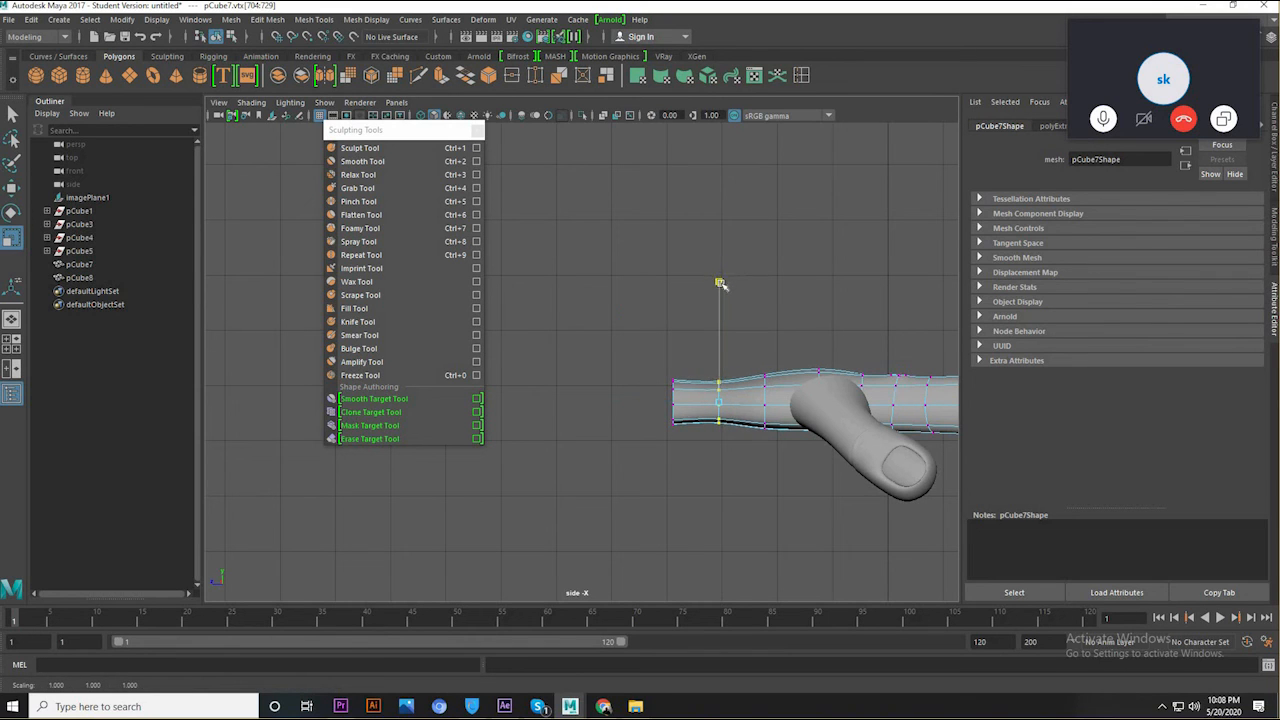
pyautogui.moveTo(618, 363); pyautogui.dragTo(700, 460)
pyautogui.click(672, 284)
pyautogui.moveTo(715, 319); pyautogui.dragTo(688, 380)
pyautogui.moveTo(673, 287); pyautogui.dragTo(676, 248)
# - Shift the second vertex ring from the wrist opening slightly in the vertical direction and return to the perspective view
pyautogui.moveTo(710, 445); pyautogui.dragTo(724, 380)
pyautogui.press('w')
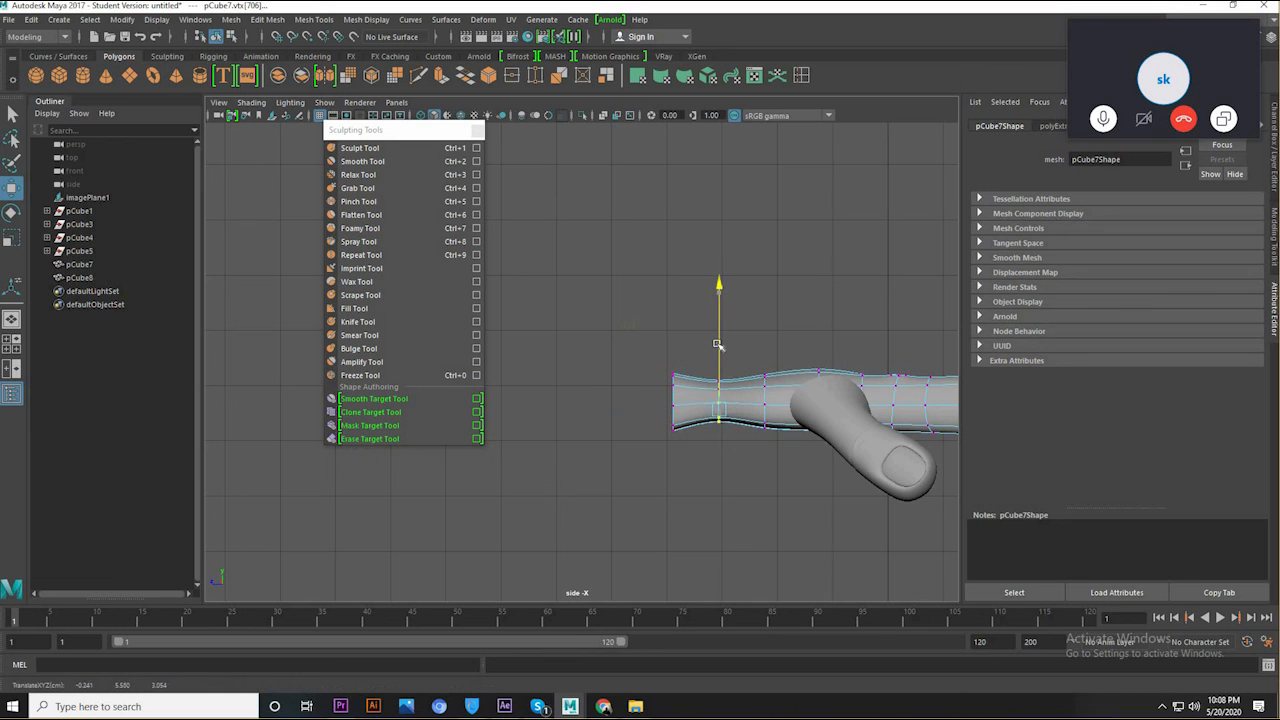
pyautogui.press('space')
pyautogui.press('space')
pyautogui.keyDown('alt'); pyautogui.moveTo(820, 292); pyautogui.dragTo(833, 348); pyautogui.keyUp('alt')
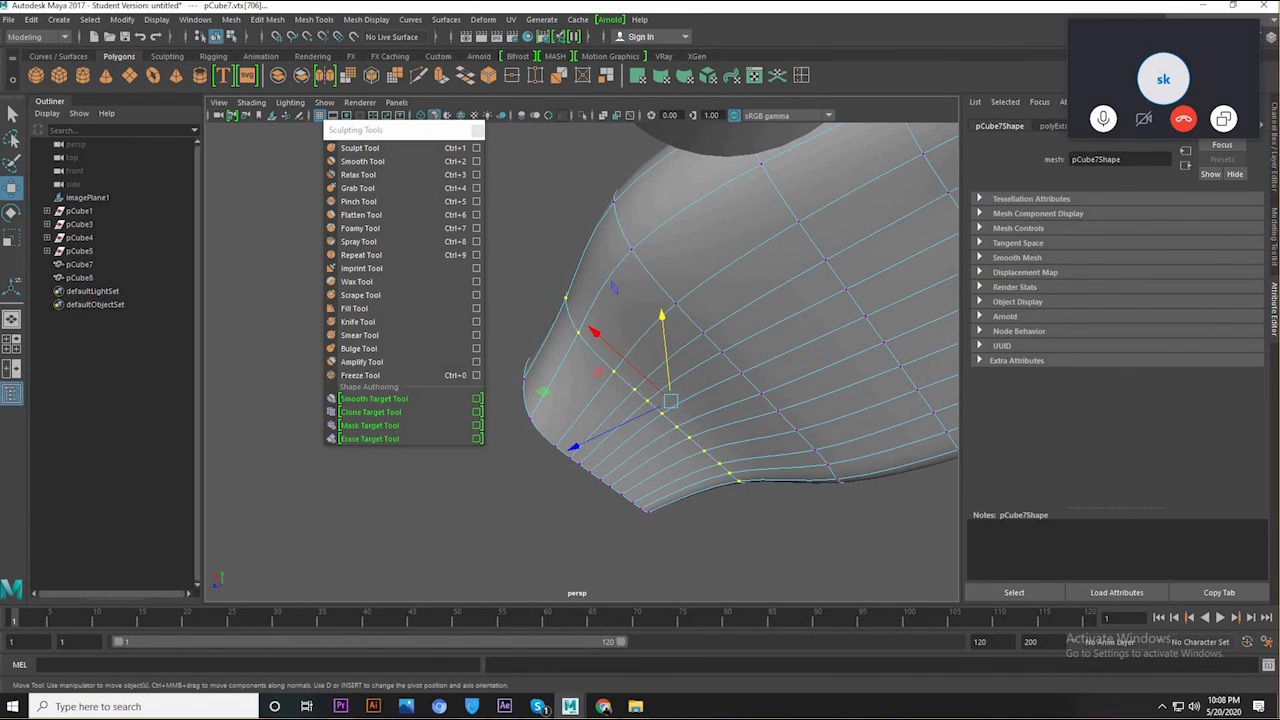
# - Hide the reference image plane imagePlane1
pyautogui.click(87, 199)
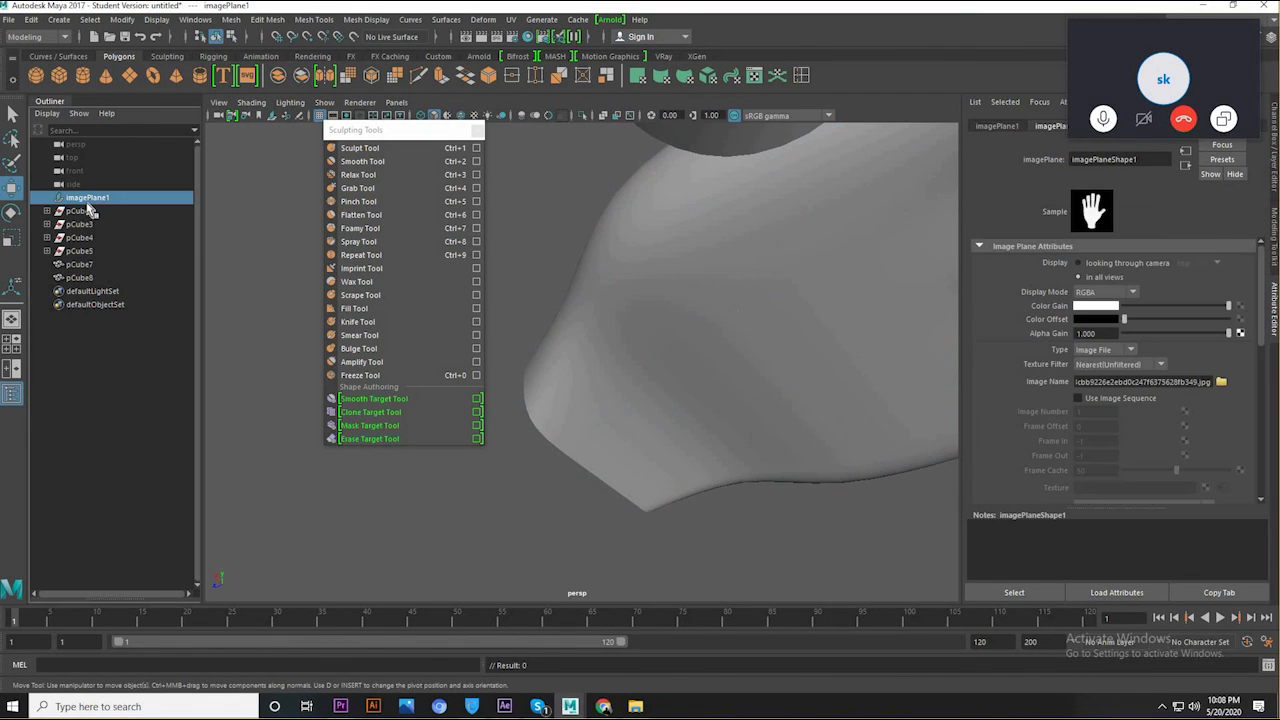
pyautogui.hotkey('ctrl', 'h')
pyautogui.keyDown('alt'); pyautogui.moveTo(694, 277); pyautogui.dragTo(713, 371); pyautogui.keyUp('alt')
pyautogui.keyDown('alt'); pyautogui.moveTo(713, 371); pyautogui.dragTo(570, 374, button='right'); pyautogui.keyUp('alt')
pyautogui.keyDown('alt'); pyautogui.moveTo(570, 374); pyautogui.dragTo(725, 335); pyautogui.keyUp('alt')
# - Pick a face on the side of the hand mesh and close the floating Sculpting Tools palette
pyautogui.click(680, 374)
pyautogui.moveTo(725, 321); pyautogui.dragTo(714, 400, button='right')
pyautogui.click(715, 415)
pyautogui.keyDown('alt'); pyautogui.moveTo(763, 393); pyautogui.dragTo(502, 387); pyautogui.keyUp('alt')
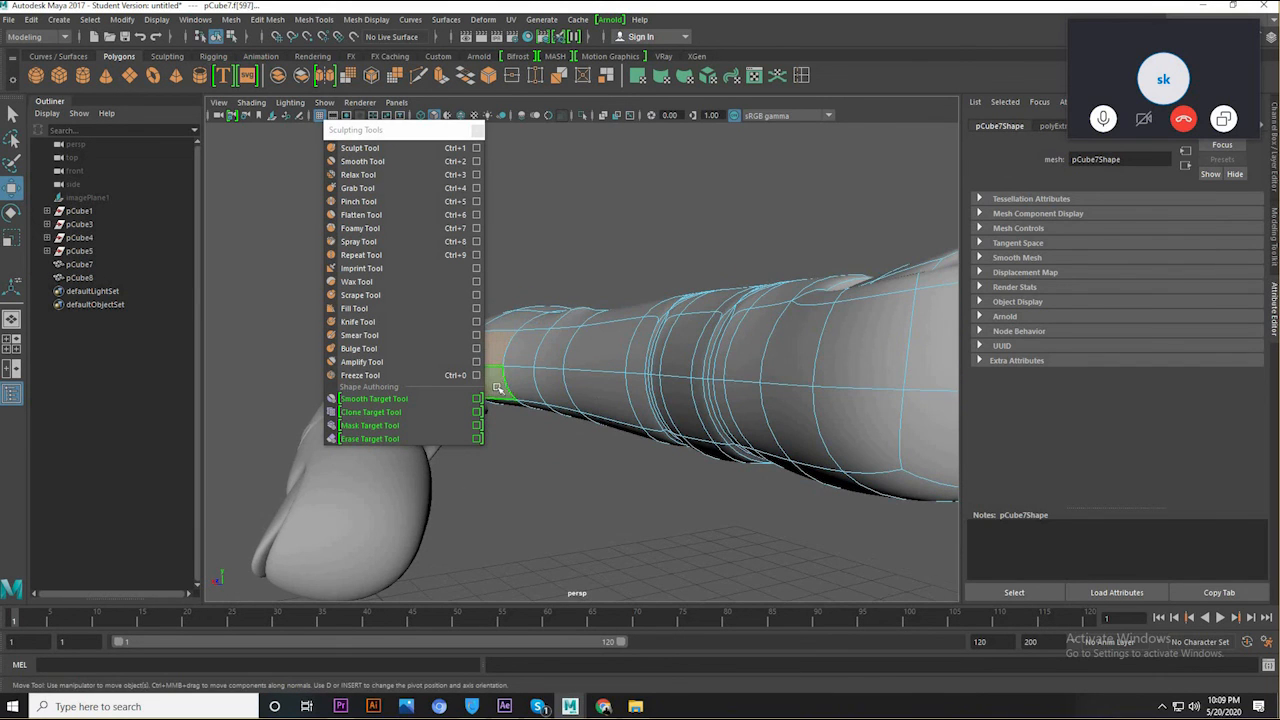
pyautogui.click(509, 129)
pyautogui.click(477, 130)
# - Select the hand and thumb meshes in object mode and combine them into a single mesh
pyautogui.moveTo(520, 390)
pyautogui.keyDown('alt'); pyautogui.mouseDown()
pyautogui.moveTo(766, 380)
pyautogui.moveTo(743, 376)
pyautogui.mouseUp(); pyautogui.keyUp('alt')
pyautogui.keyDown('alt'); pyautogui.moveTo(618, 435); pyautogui.dragTo(697, 443); pyautogui.keyUp('alt')
pyautogui.moveTo(575, 320); pyautogui.dragTo(575, 356, button='right')
pyautogui.moveTo(617, 319); pyautogui.dragTo(655, 300, button='right')
pyautogui.keyDown('shift'); pyautogui.click(706, 410); pyautogui.keyUp('shift')
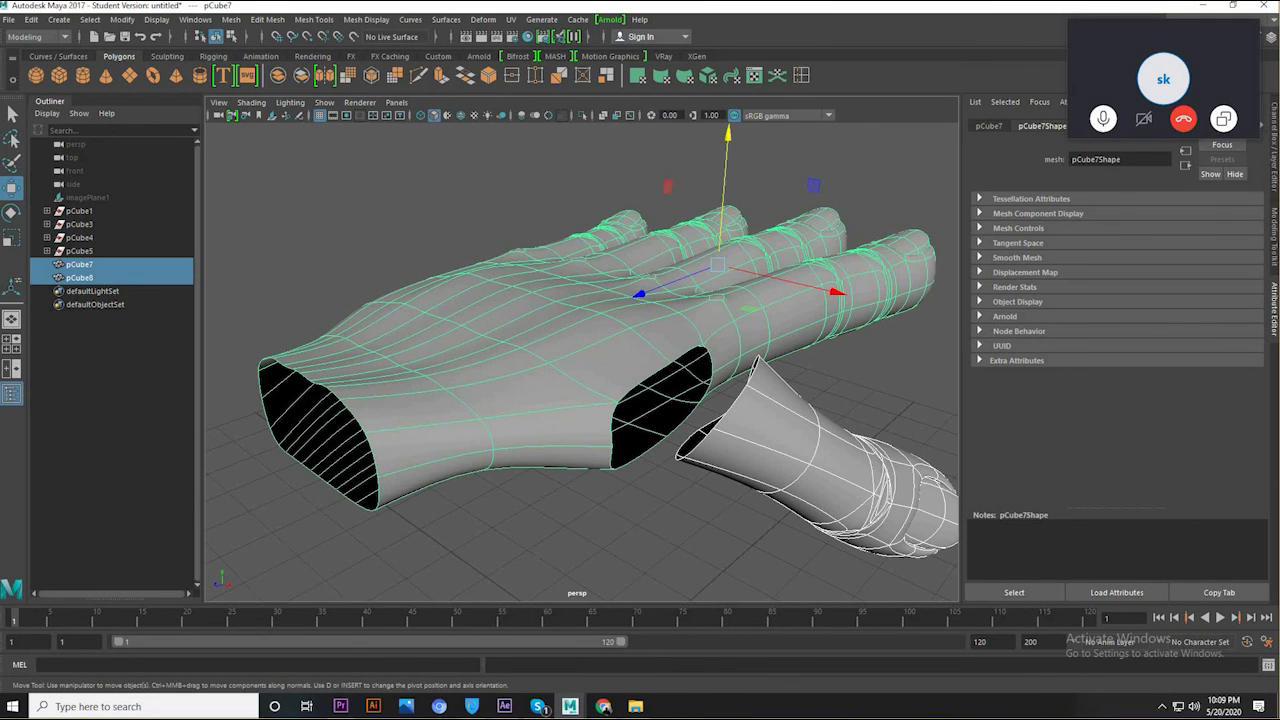
pyautogui.click(266, 20)
pyautogui.moveTo(231, 20)
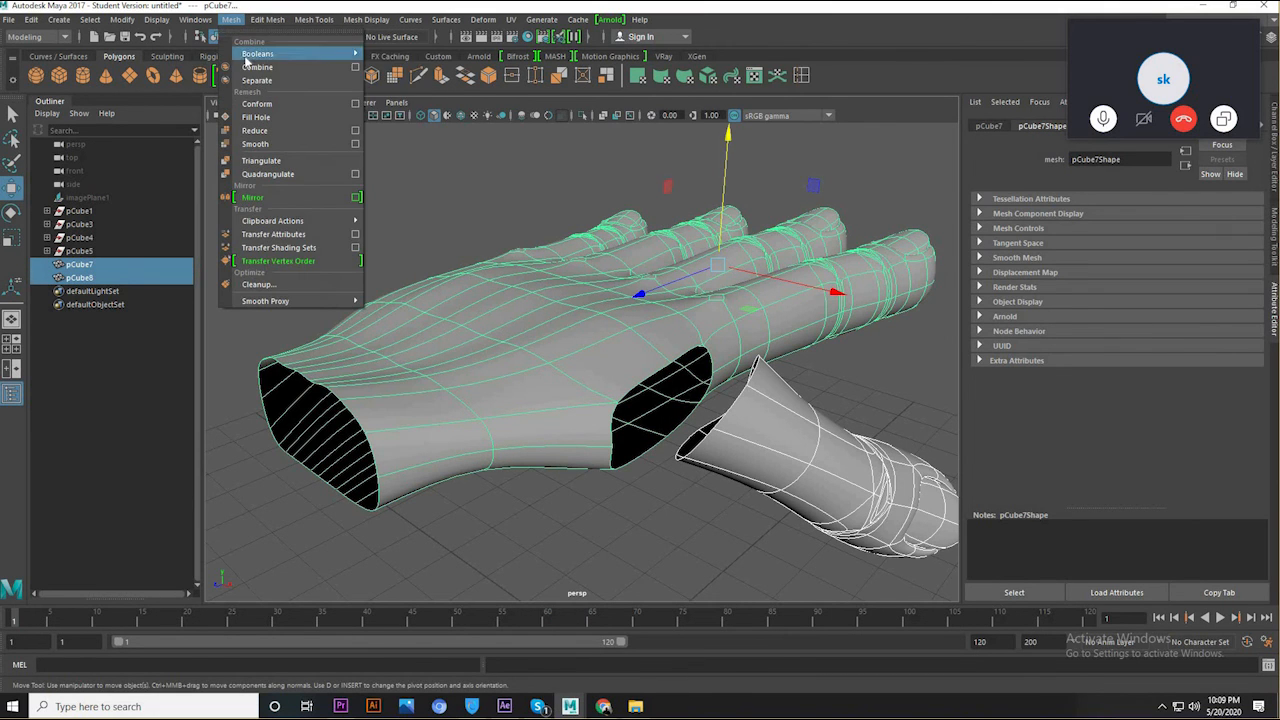
pyautogui.click(252, 67)
# - Try selecting border edges on the thumb's open rim and the facing palm opening
pyautogui.keyDown('alt'); pyautogui.moveTo(672, 408); pyautogui.dragTo(588, 406); pyautogui.keyUp('alt')
pyautogui.keyDown('alt'); pyautogui.moveTo(588, 406); pyautogui.dragTo(548, 380, button='middle'); pyautogui.keyUp('alt')
pyautogui.keyDown('alt'); pyautogui.moveTo(626, 412); pyautogui.dragTo(598, 420); pyautogui.keyUp('alt')
pyautogui.keyDown('alt'); pyautogui.moveTo(647, 462); pyautogui.dragTo(584, 334); pyautogui.keyUp('alt')
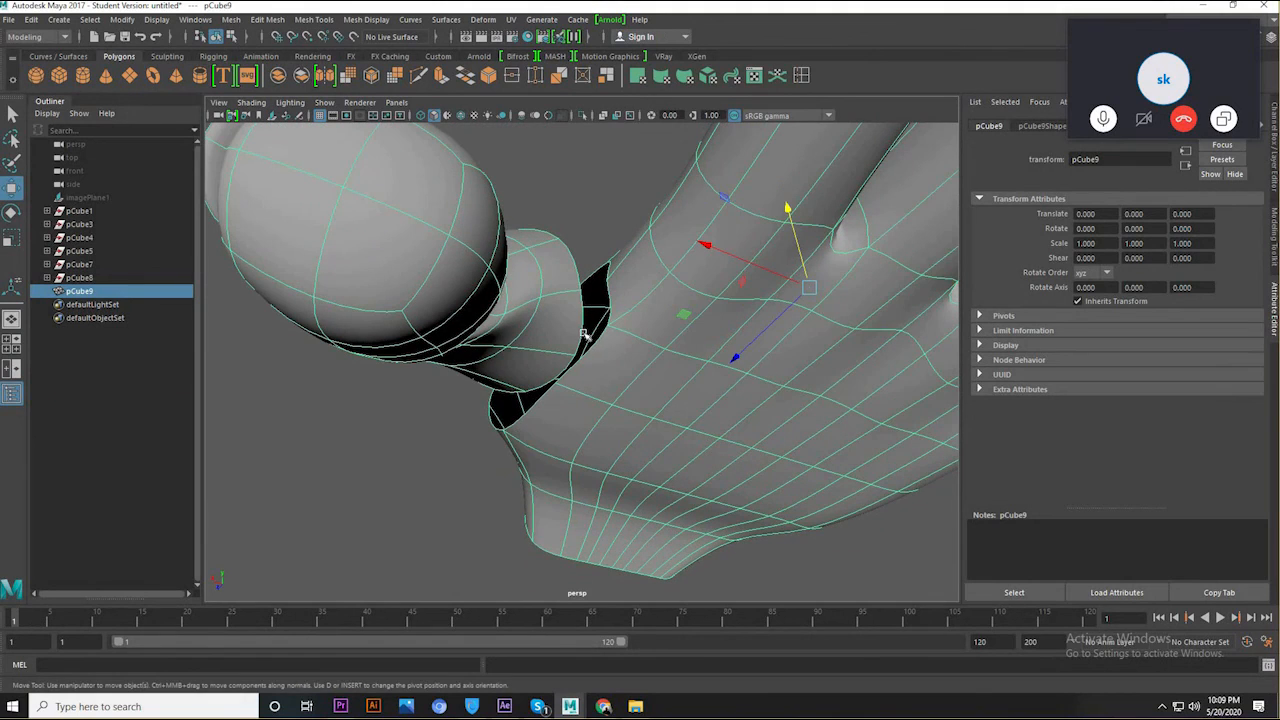
pyautogui.moveTo(583, 300); pyautogui.dragTo(584, 263, button='right')
pyautogui.click(585, 323)
pyautogui.keyDown('alt'); pyautogui.moveTo(586, 325); pyautogui.dragTo(584, 336); pyautogui.keyUp('alt')
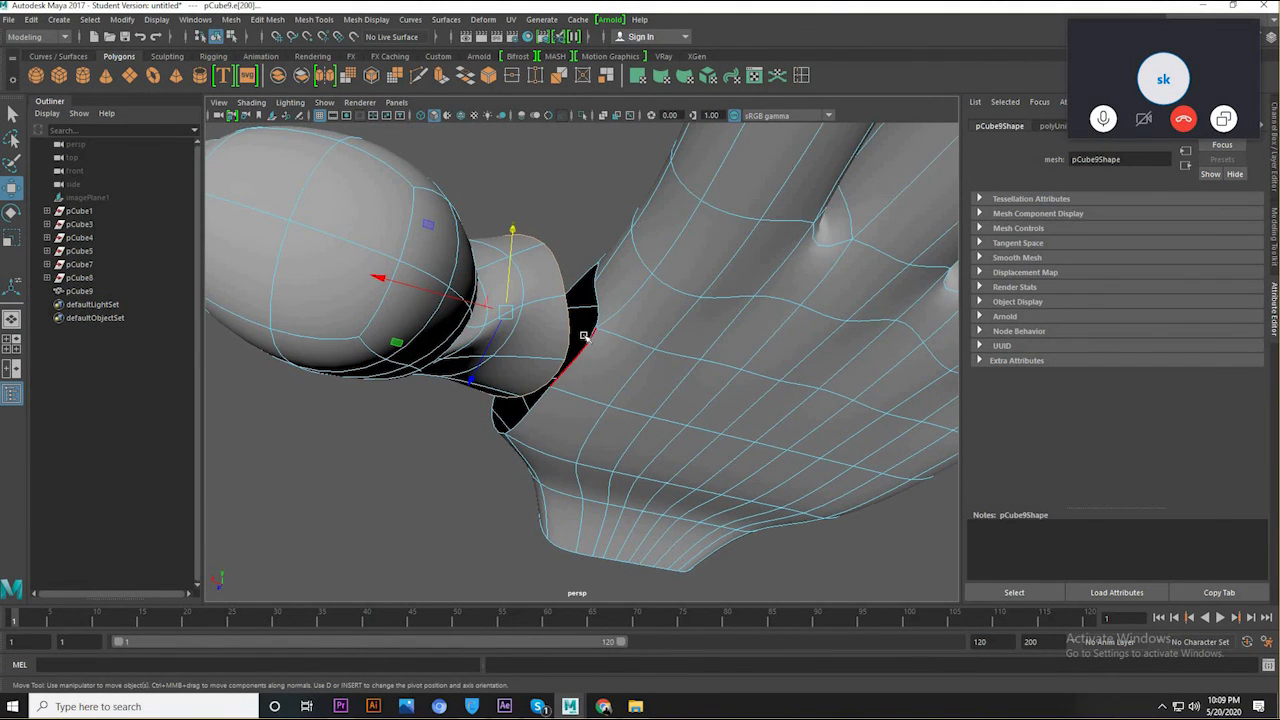
pyautogui.doubleClick(566, 317)
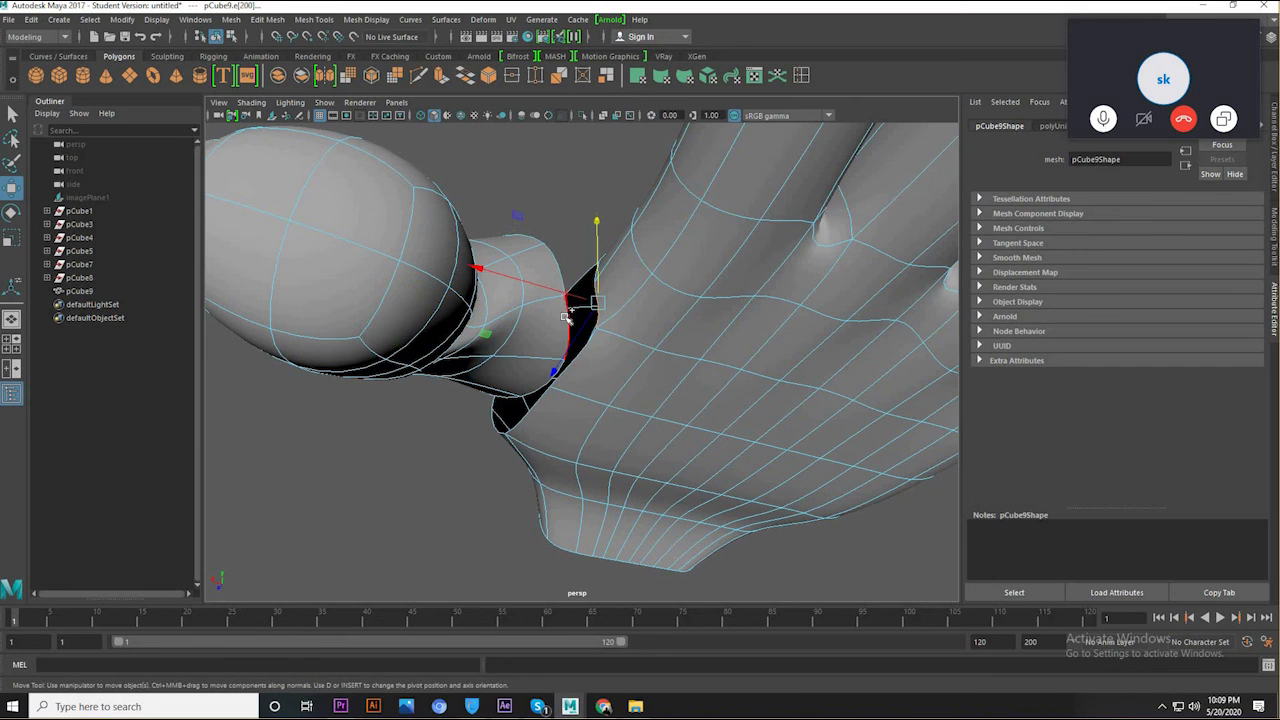
pyautogui.keyDown('alt'); pyautogui.moveTo(566, 317); pyautogui.dragTo(617, 234); pyautogui.keyUp('alt')
pyautogui.click(595, 278)
pyautogui.click(614, 338)
pyautogui.keyDown('alt'); pyautogui.moveTo(614, 338); pyautogui.dragTo(545, 322); pyautogui.keyUp('alt')
# - Try Target Weld on the vertices between the thumb and the palm opening
pyautogui.moveTo(545, 322); pyautogui.dragTo(529, 287, button='right')
pyautogui.keyDown('alt'); pyautogui.moveTo(614, 343); pyautogui.dragTo(621, 352); pyautogui.keyUp('alt')
pyautogui.moveTo(548, 362)
pyautogui.keyDown('shift'); pyautogui.mouseDown(button='right')
pyautogui.moveTo(560, 290)
pyautogui.moveTo(550, 358)
pyautogui.mouseUp(button='right'); pyautogui.keyUp('shift')
pyautogui.click(565, 347)
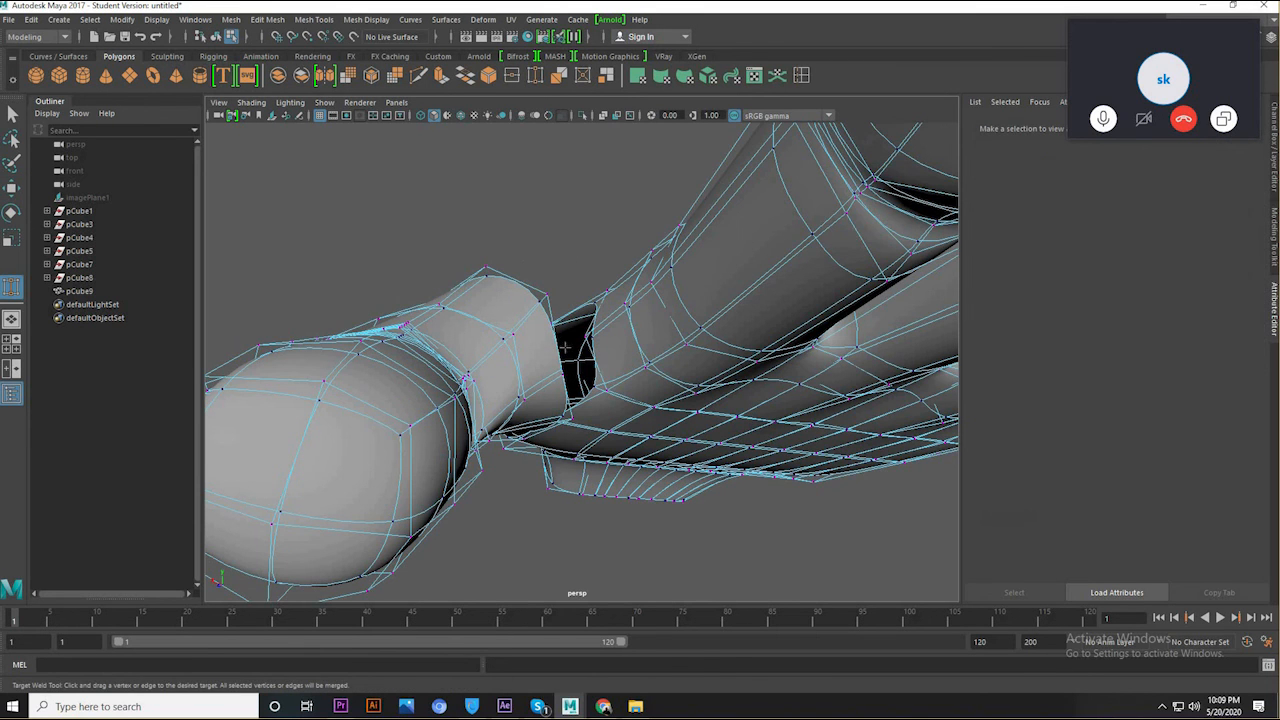
# - Turn off the smooth mesh preview and return to object mode with the combined hand selected
pyautogui.keyDown('alt'); pyautogui.moveTo(611, 387); pyautogui.dragTo(606, 355); pyautogui.keyUp('alt')
pyautogui.press('1')
pyautogui.hotkey('ctrl', 'z')
pyautogui.keyDown('alt'); pyautogui.moveTo(583, 304); pyautogui.dragTo(597, 316); pyautogui.keyUp('alt')
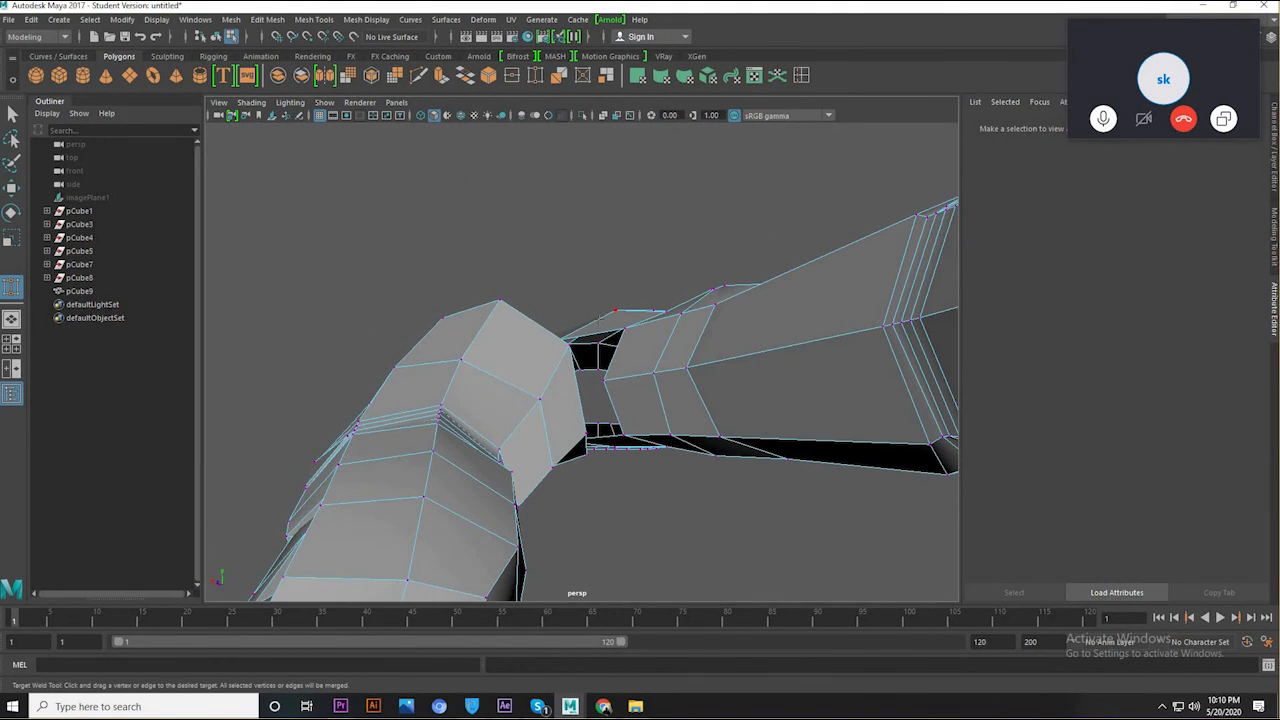
pyautogui.press('w')
pyautogui.moveTo(598, 364); pyautogui.dragTo(615, 295, button='right')
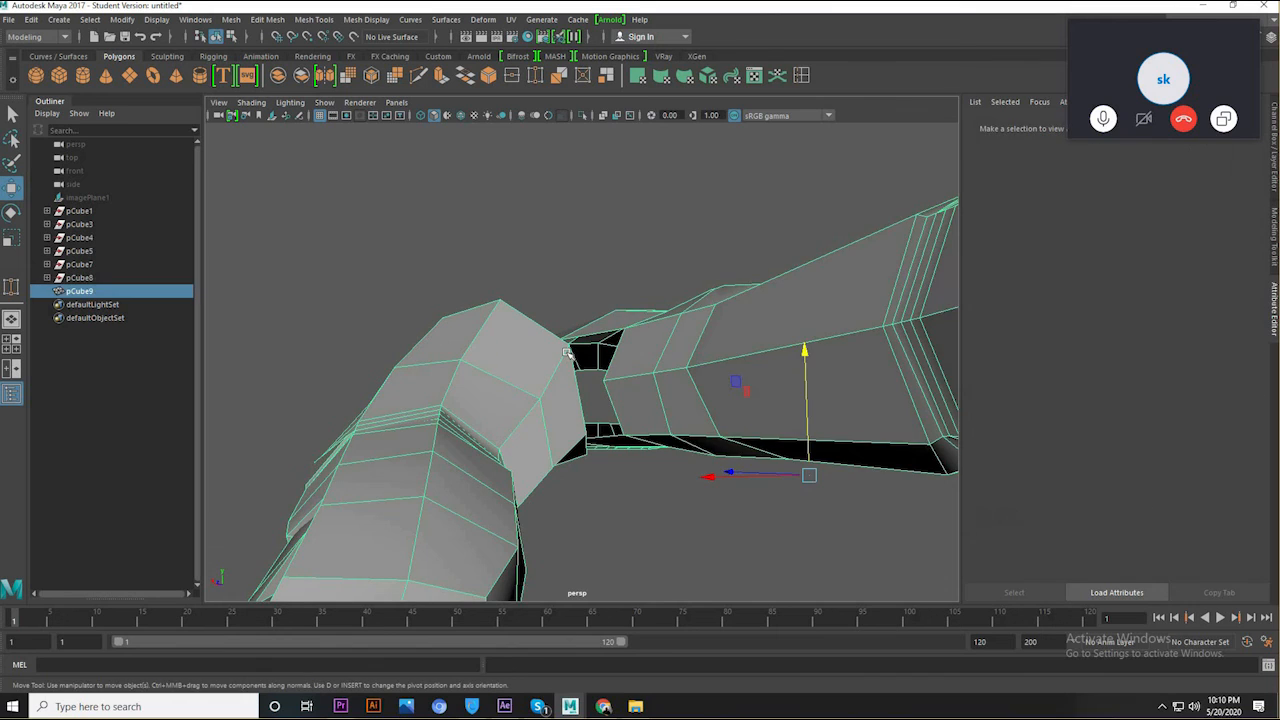
pyautogui.press('1')
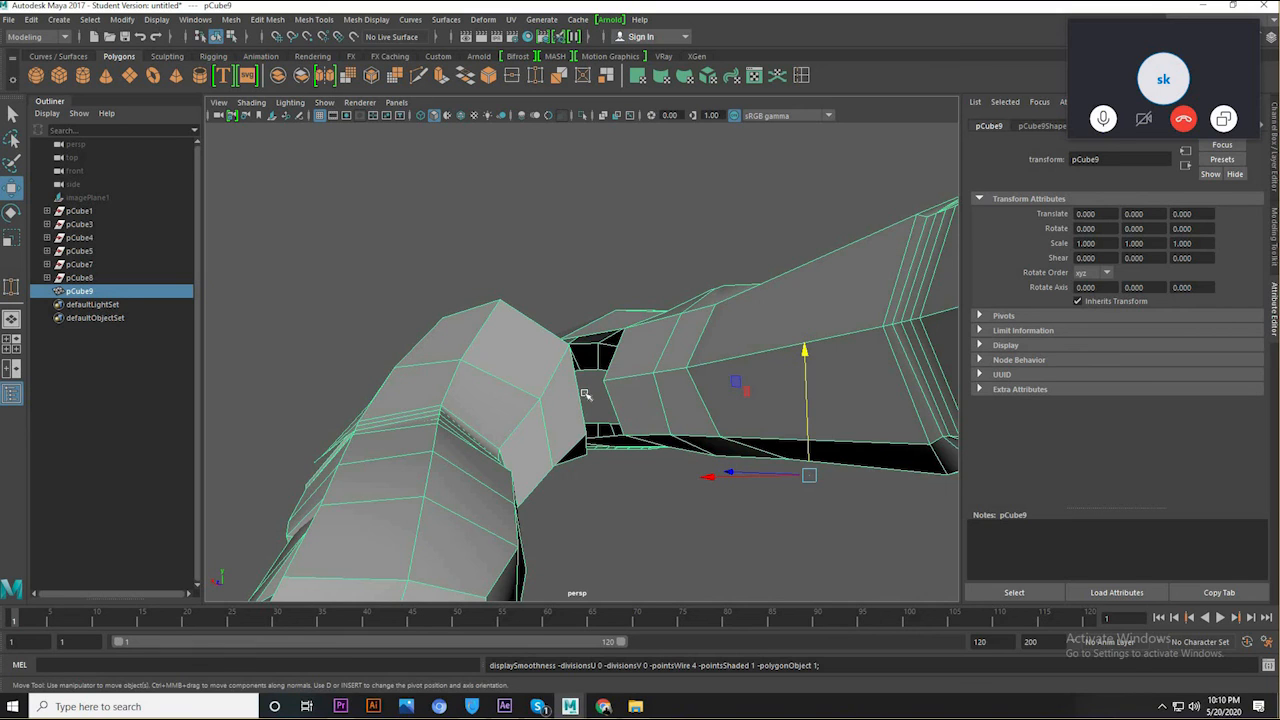
# - Try selecting individual edges along the thumb's open rim on the unsmoothed mesh
pyautogui.keyDown('alt'); pyautogui.moveTo(570, 372); pyautogui.dragTo(675, 421); pyautogui.keyUp('alt')
pyautogui.moveTo(662, 320); pyautogui.dragTo(665, 277, button='right')
pyautogui.click(561, 432)
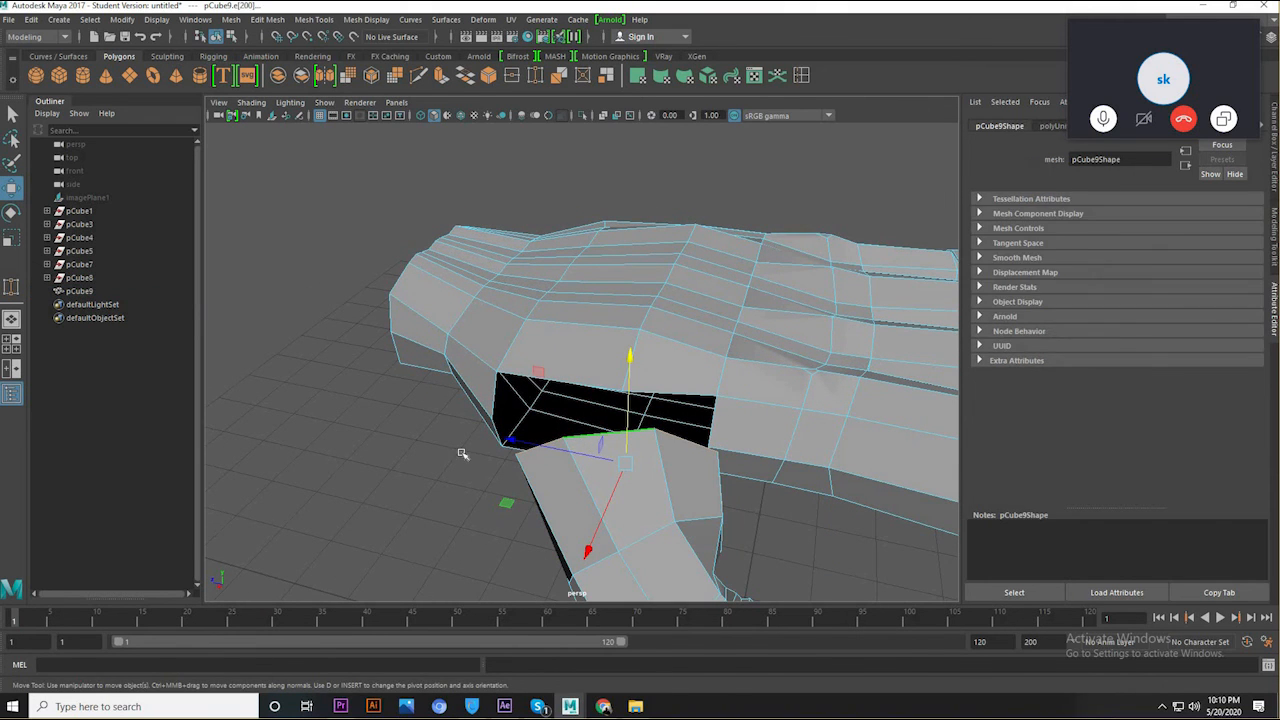
pyautogui.click(533, 450)
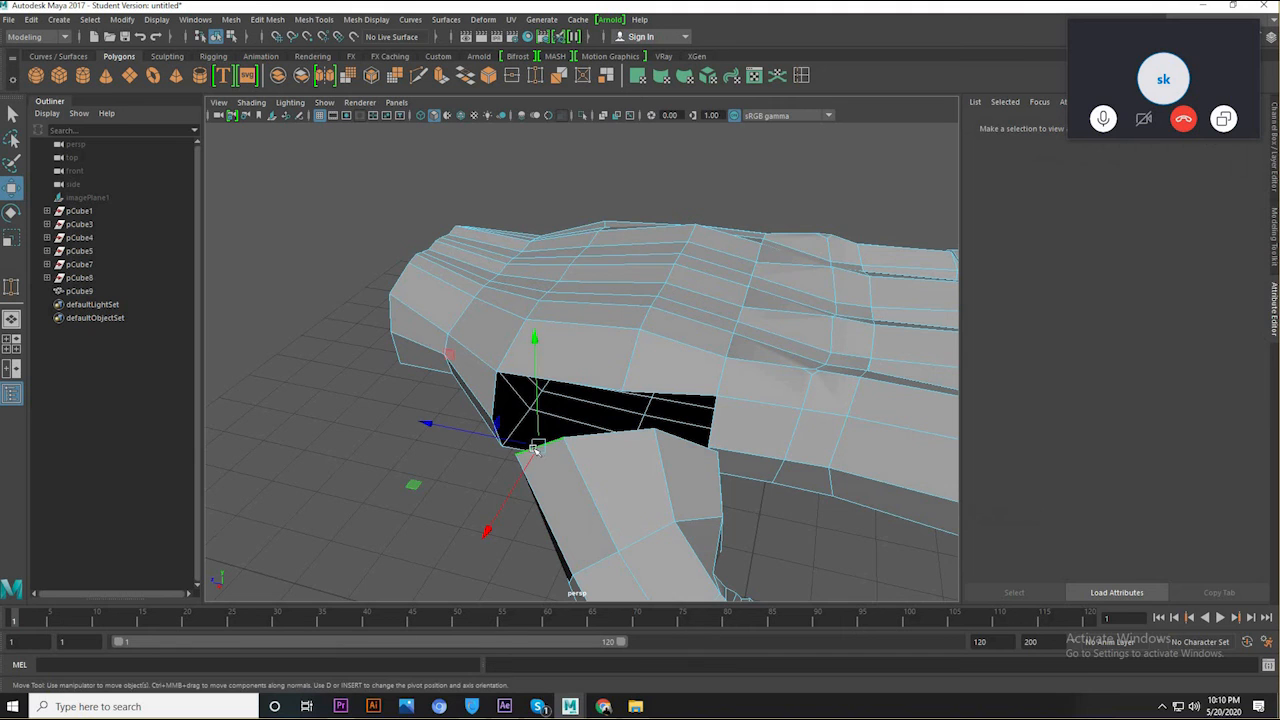
pyautogui.click(627, 440)
pyautogui.keyDown('alt'); pyautogui.moveTo(600, 452); pyautogui.dragTo(536, 427); pyautogui.keyUp('alt')
pyautogui.scroll(3, 459, 381)
pyautogui.click(396, 390)
pyautogui.click(536, 437)
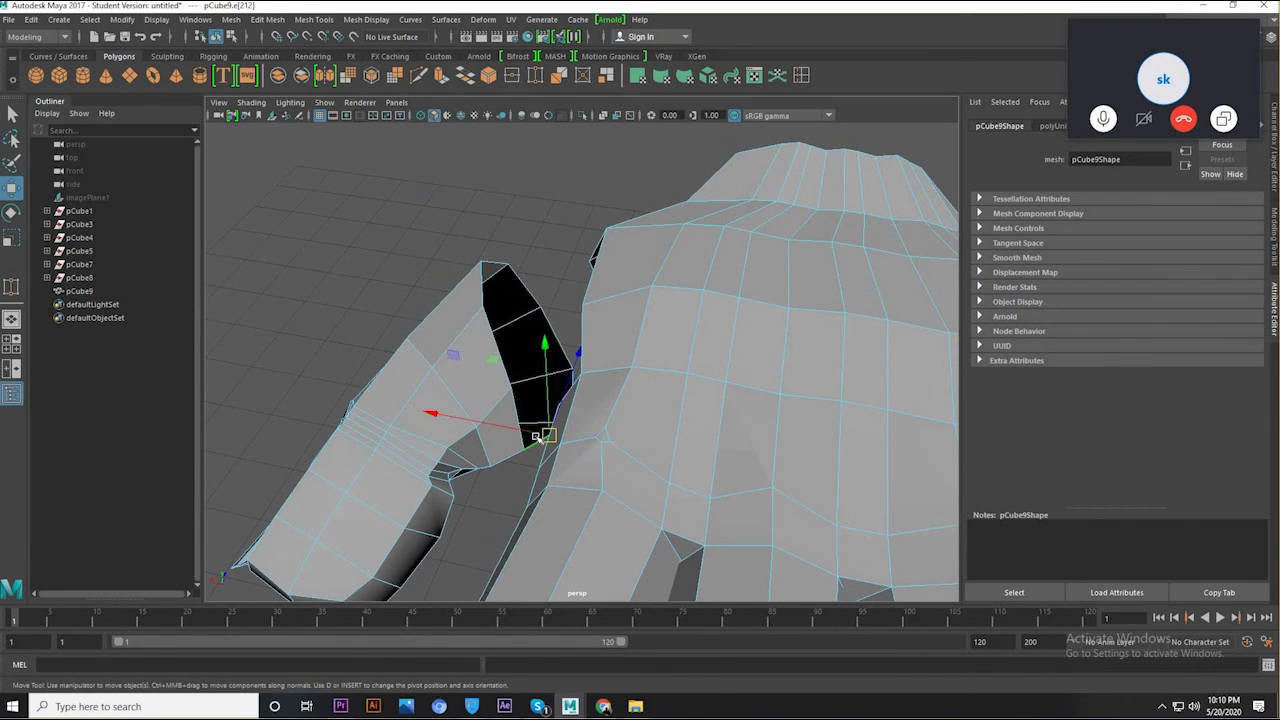
# - Select the ring of faces at the thumb's open end, rotate it and move it towards the palm opening
pyautogui.keyDown('alt'); pyautogui.moveTo(509, 276); pyautogui.dragTo(546, 321); pyautogui.keyUp('alt')
pyautogui.moveTo(546, 321); pyautogui.dragTo(546, 360, button='right')
pyautogui.click(535, 380)
pyautogui.click(495, 385)
pyautogui.click(434, 351)
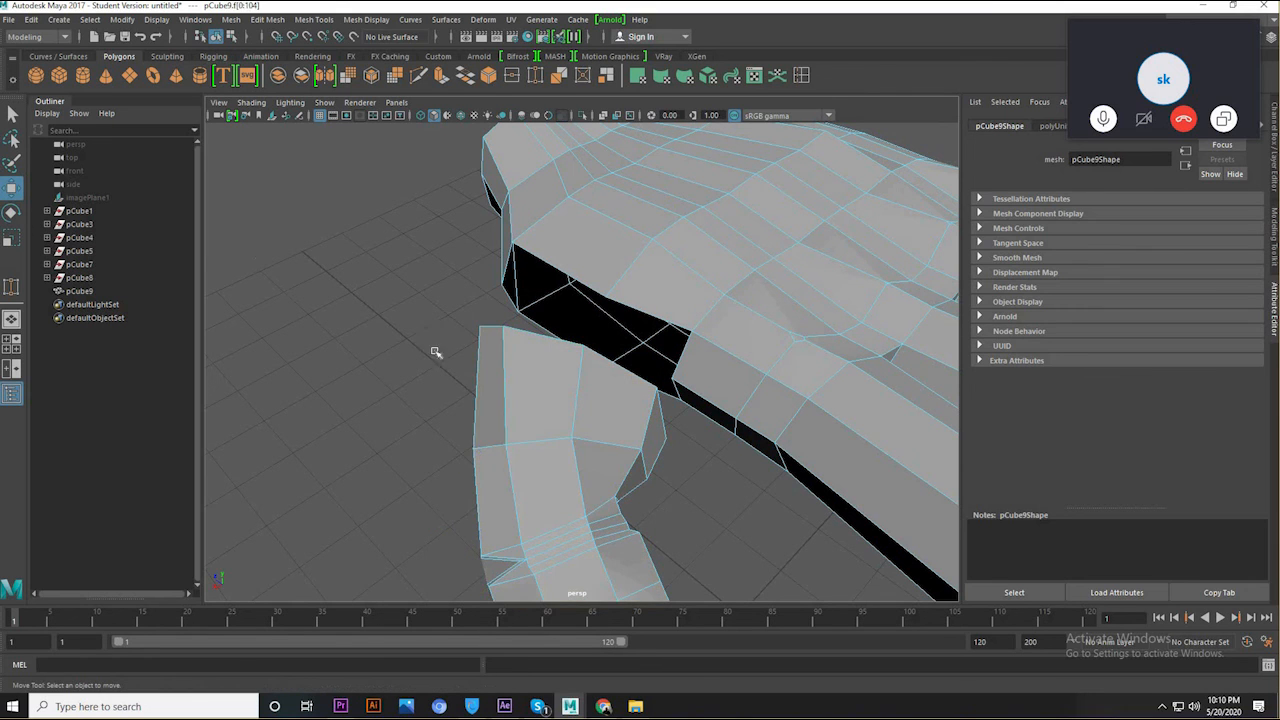
pyautogui.click(491, 366)
pyautogui.keyDown('shift'); pyautogui.click(551, 392); pyautogui.keyUp('shift')
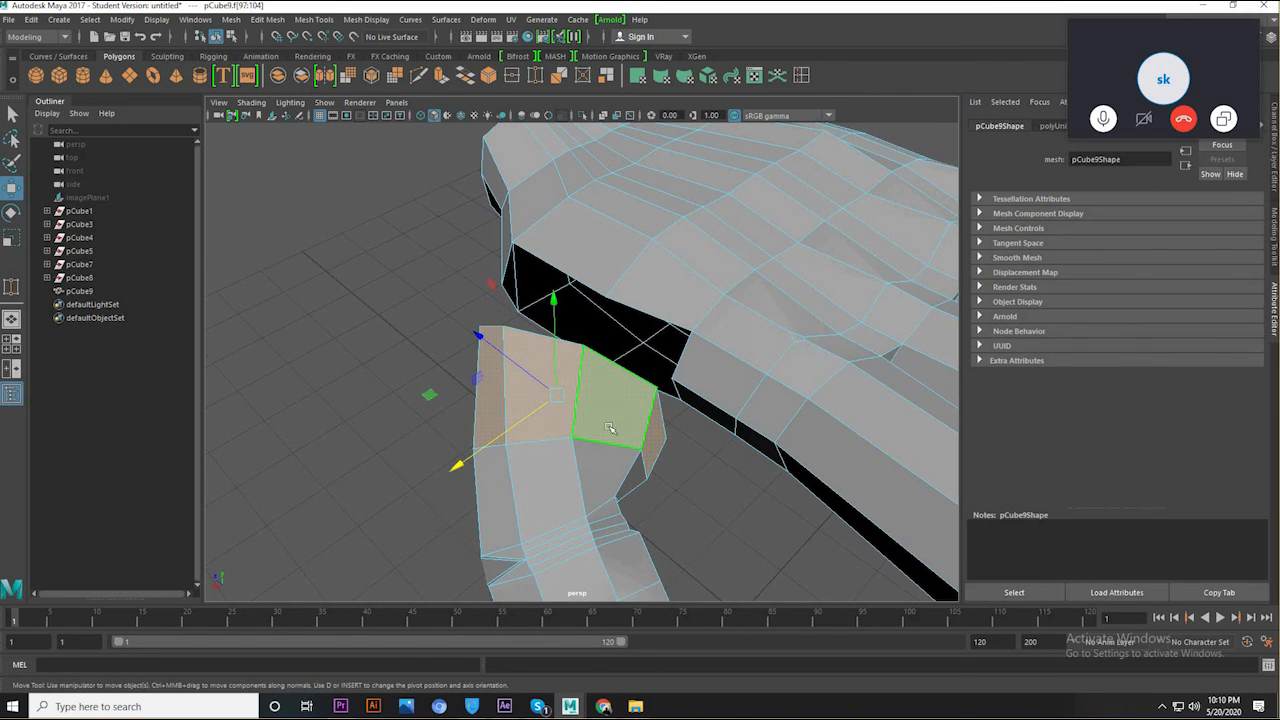
pyautogui.press('e')
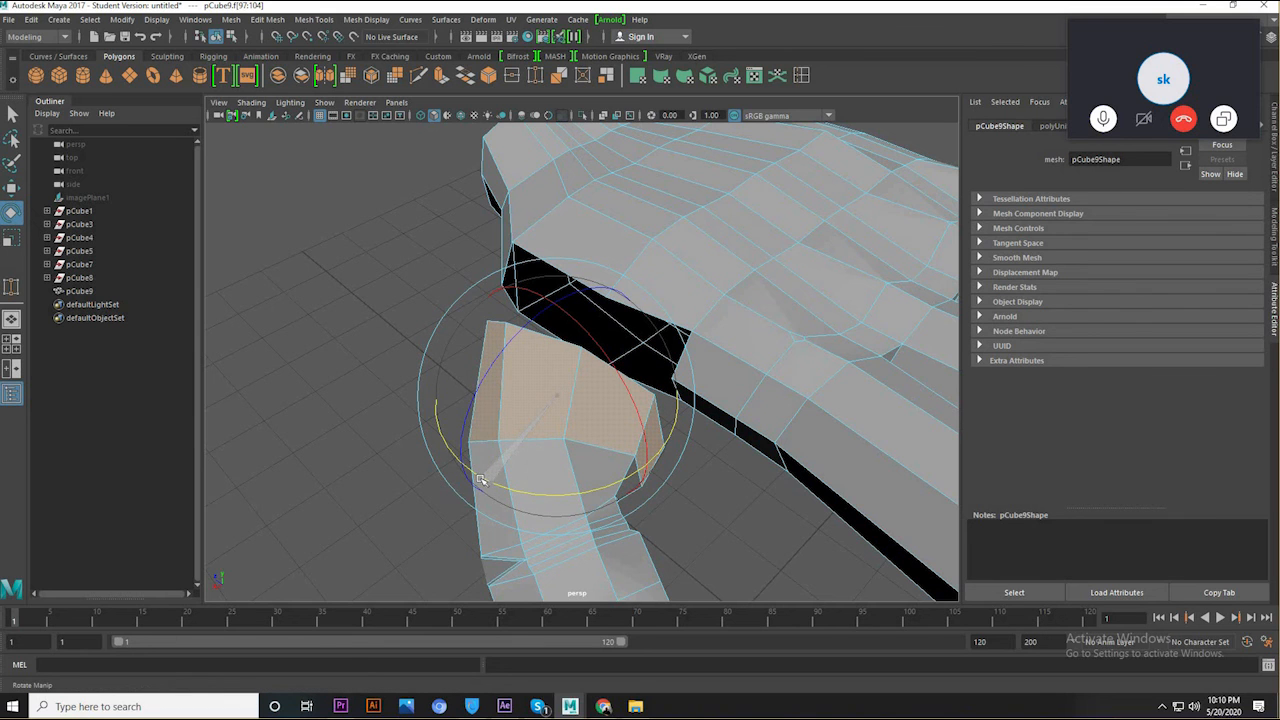
pyautogui.press('w')
pyautogui.moveTo(559, 384); pyautogui.dragTo(643, 423)
# - Switch to vertices and use Target Weld to join the thumb's upper rim to the palm opening
pyautogui.keyDown('alt'); pyautogui.moveTo(723, 342); pyautogui.dragTo(580, 294); pyautogui.keyUp('alt')
pyautogui.moveTo(579, 290); pyautogui.dragTo(630, 270, button='right')
pyautogui.keyDown('alt'); pyautogui.moveTo(657, 397); pyautogui.dragTo(635, 309); pyautogui.keyUp('alt')
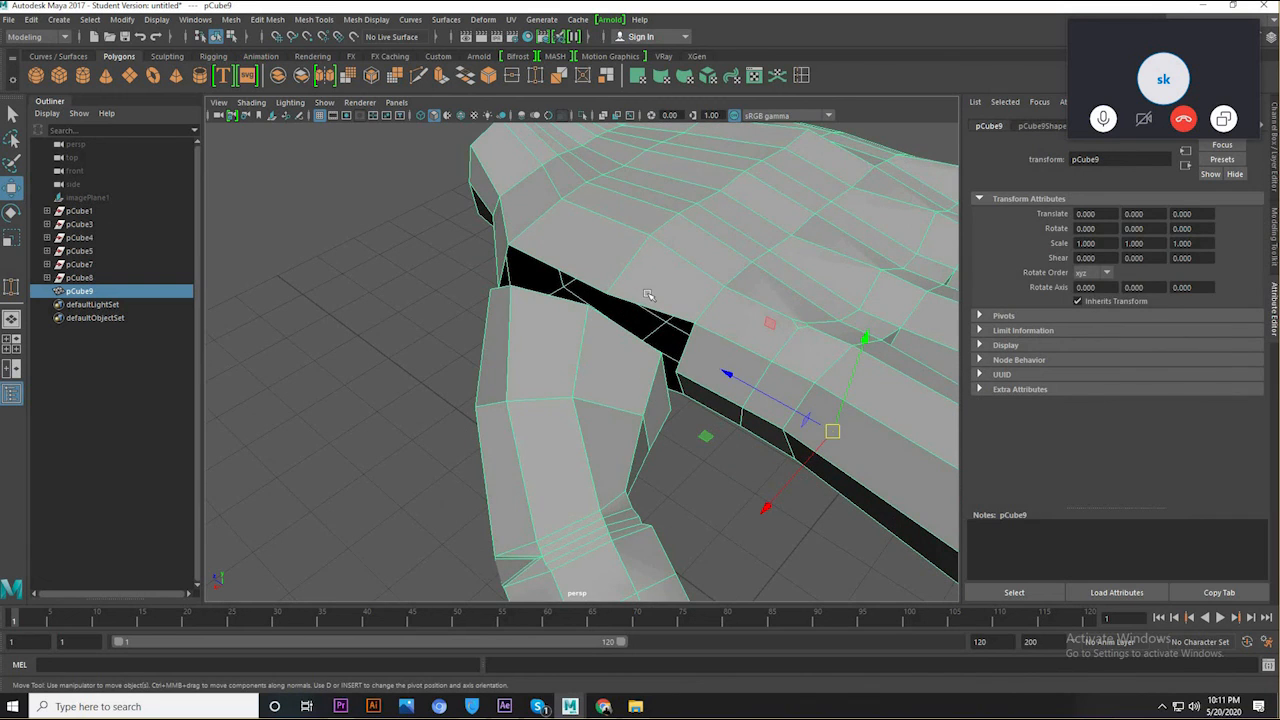
pyautogui.press('F11')
pyautogui.moveTo(642, 297); pyautogui.dragTo(624, 254, button='right')
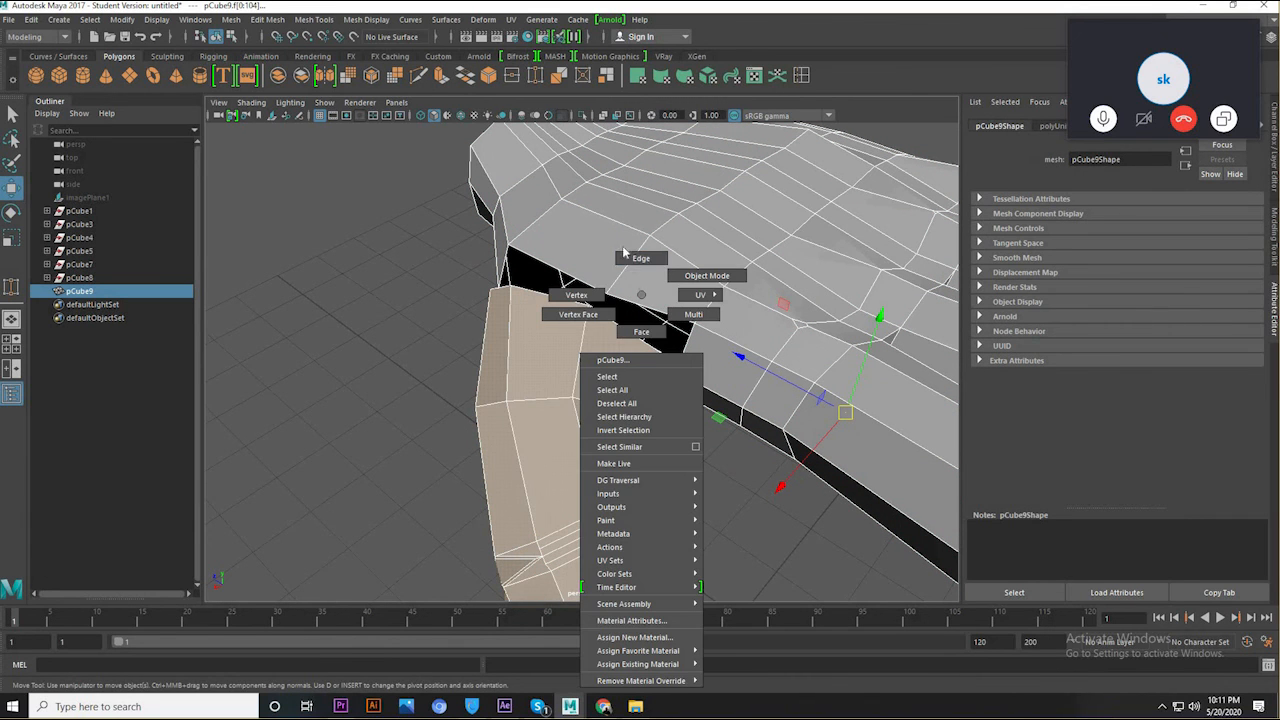
pyautogui.moveTo(582, 328); pyautogui.dragTo(577, 298, button='right')
pyautogui.keyDown('alt'); pyautogui.moveTo(672, 330); pyautogui.dragTo(598, 280); pyautogui.keyUp('alt')
pyautogui.keyDown('shift'); pyautogui.moveTo(628, 269); pyautogui.dragTo(624, 272, button='right'); pyautogui.keyUp('shift')
pyautogui.keyDown('alt'); pyautogui.moveTo(624, 272); pyautogui.dragTo(616, 313); pyautogui.keyUp('alt')
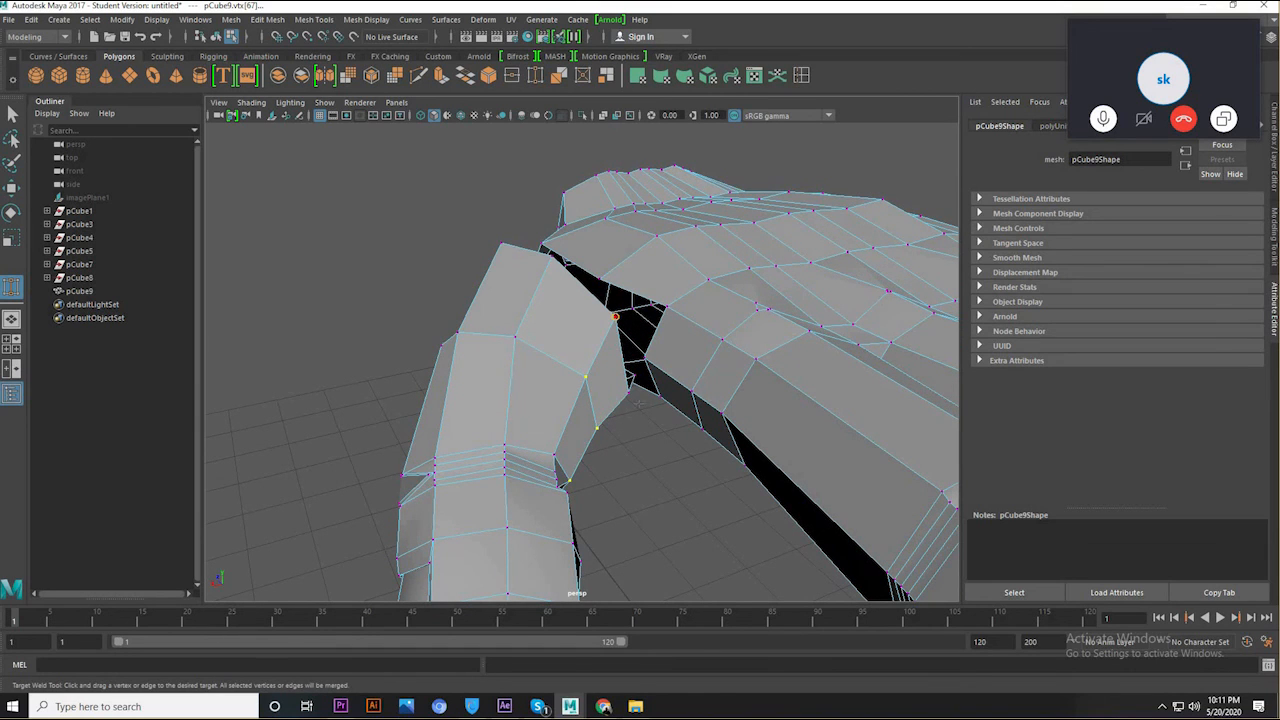
pyautogui.moveTo(615, 317); pyautogui.dragTo(627, 342)
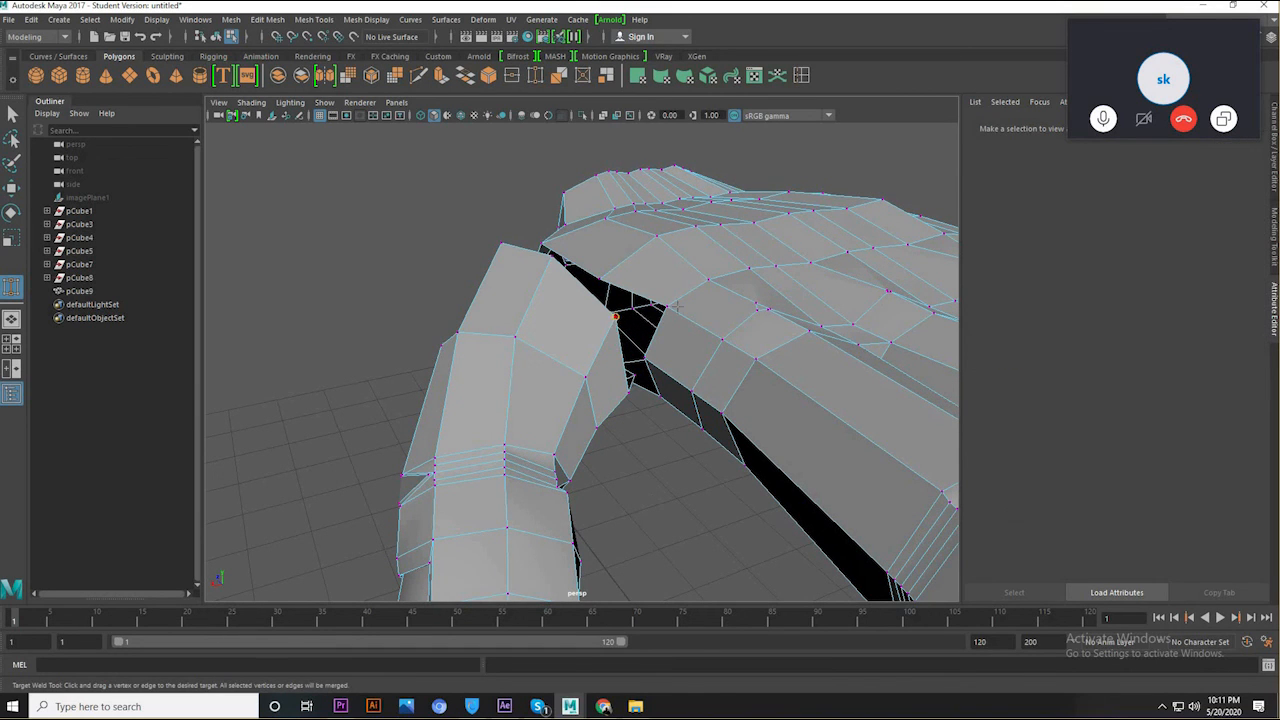
# - Weld the remaining thumb rim vertices to the matching vertices around the underside of the palm opening
pyautogui.keyDown('alt'); pyautogui.moveTo(665, 388); pyautogui.dragTo(757, 420); pyautogui.keyUp('alt')
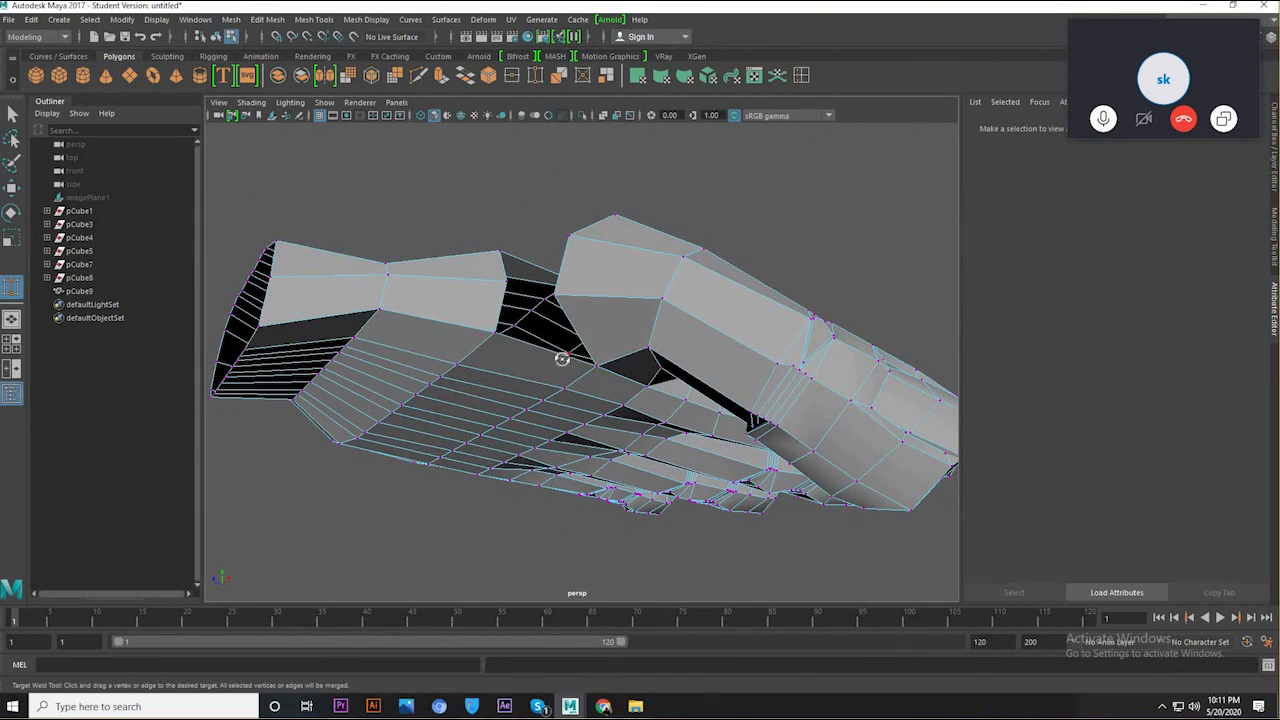
pyautogui.keyDown('alt'); pyautogui.moveTo(562, 358); pyautogui.dragTo(548, 348); pyautogui.keyUp('alt')
pyautogui.keyDown('alt'); pyautogui.moveTo(570, 285); pyautogui.dragTo(607, 307); pyautogui.keyUp('alt')
pyautogui.keyDown('alt'); pyautogui.moveTo(568, 370); pyautogui.dragTo(660, 285); pyautogui.keyUp('alt')
pyautogui.moveTo(624, 328); pyautogui.dragTo(628, 322)
pyautogui.keyDown('alt'); pyautogui.moveTo(628, 322); pyautogui.dragTo(627, 435); pyautogui.keyUp('alt')
# - Move a vertex at the thumb's base and turn on the smooth mesh preview
pyautogui.press('w')
pyautogui.click(617, 404)
pyautogui.moveTo(570, 388); pyautogui.dragTo(803, 430)
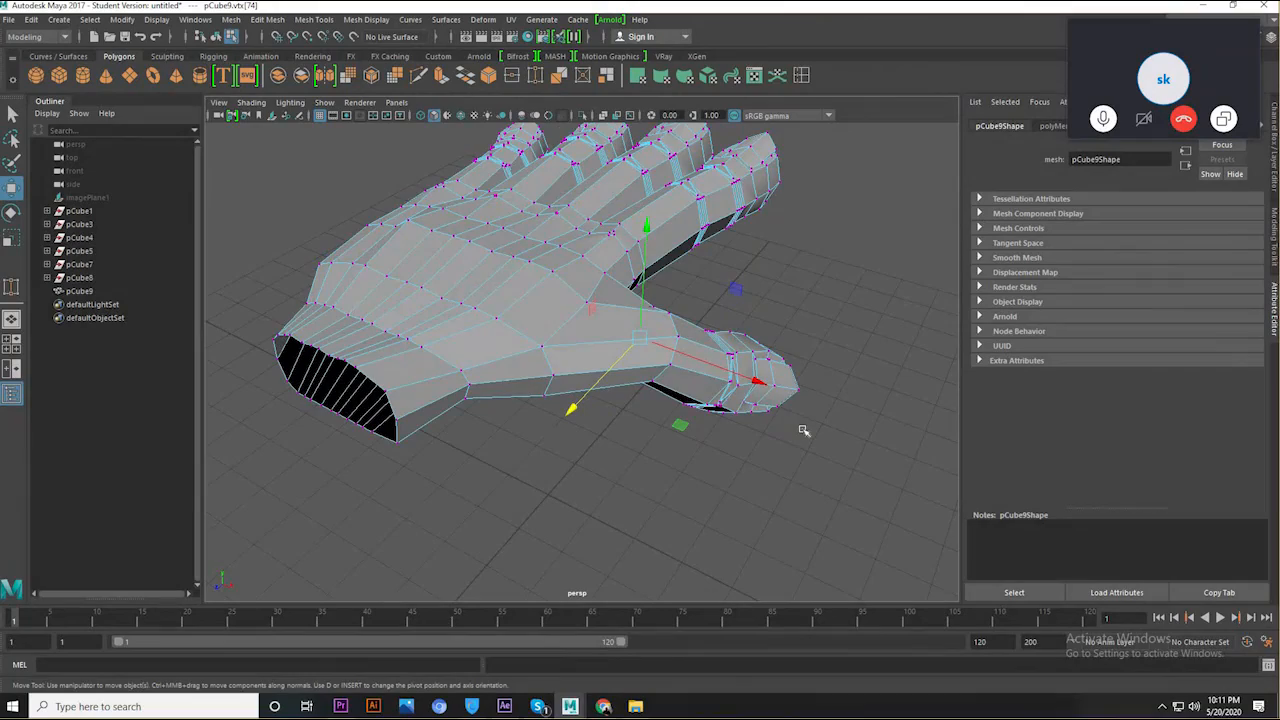
pyautogui.press('3')
pyautogui.keyDown('alt'); pyautogui.moveTo(578, 324); pyautogui.dragTo(556, 370); pyautogui.keyUp('alt')
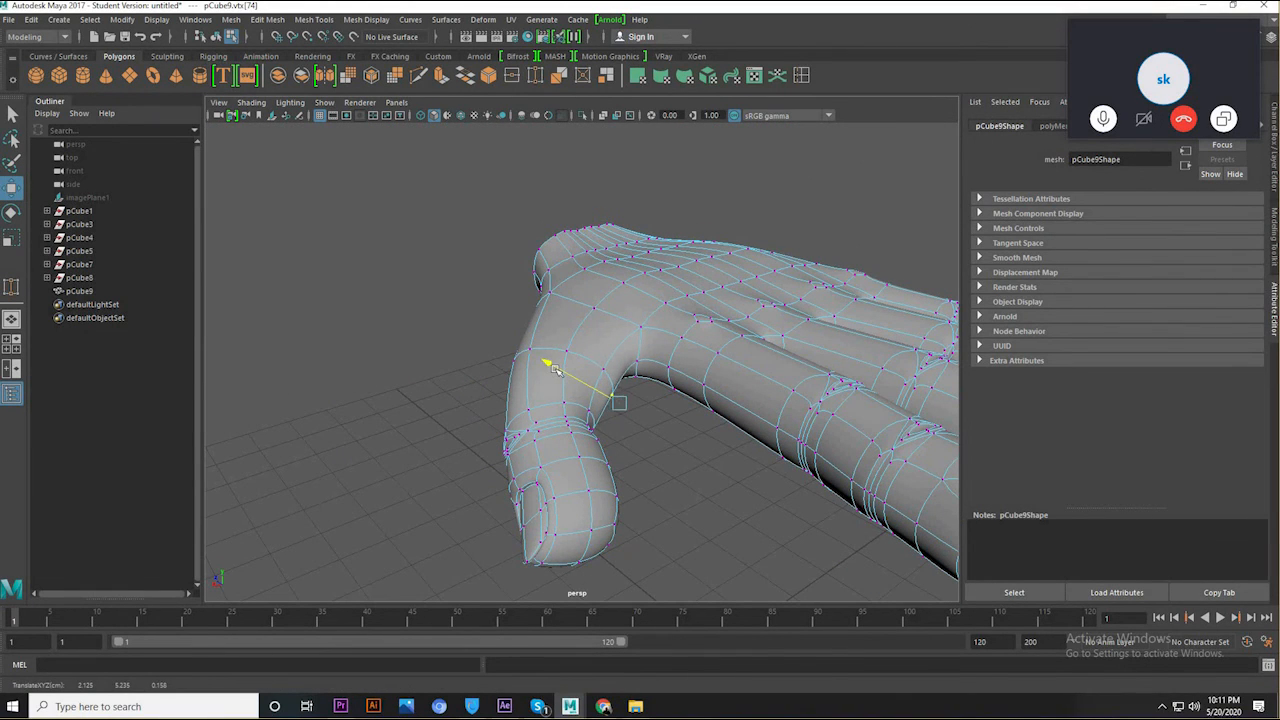
# - Undo the last vertex move and reposition the vertex in the web between the thumb and index finger
pyautogui.hotkey('ctrl', 'z')
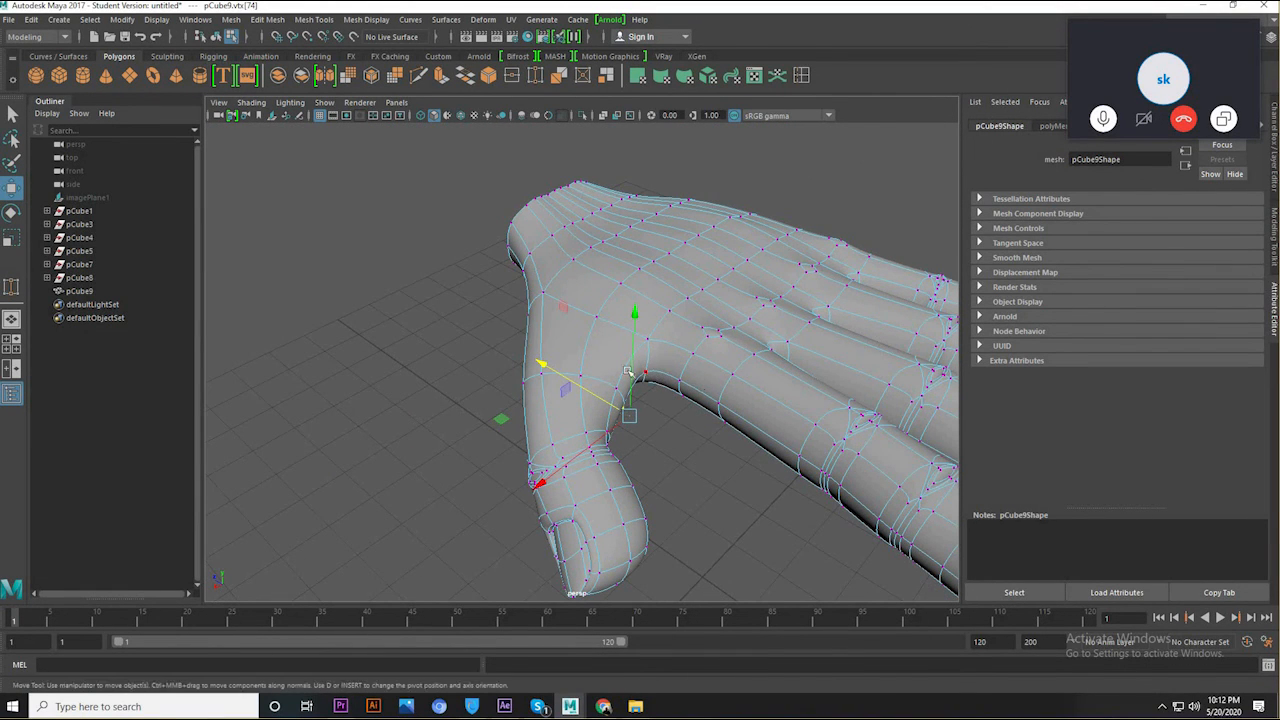
pyautogui.click(644, 375)
pyautogui.moveTo(596, 343); pyautogui.dragTo(567, 333)
# - Select the four vertices at the finger bases on the underside of the hand and move them slightly along the vertical axis
pyautogui.keyDown('alt'); pyautogui.moveTo(651, 491); pyautogui.dragTo(520, 190); pyautogui.keyUp('alt')
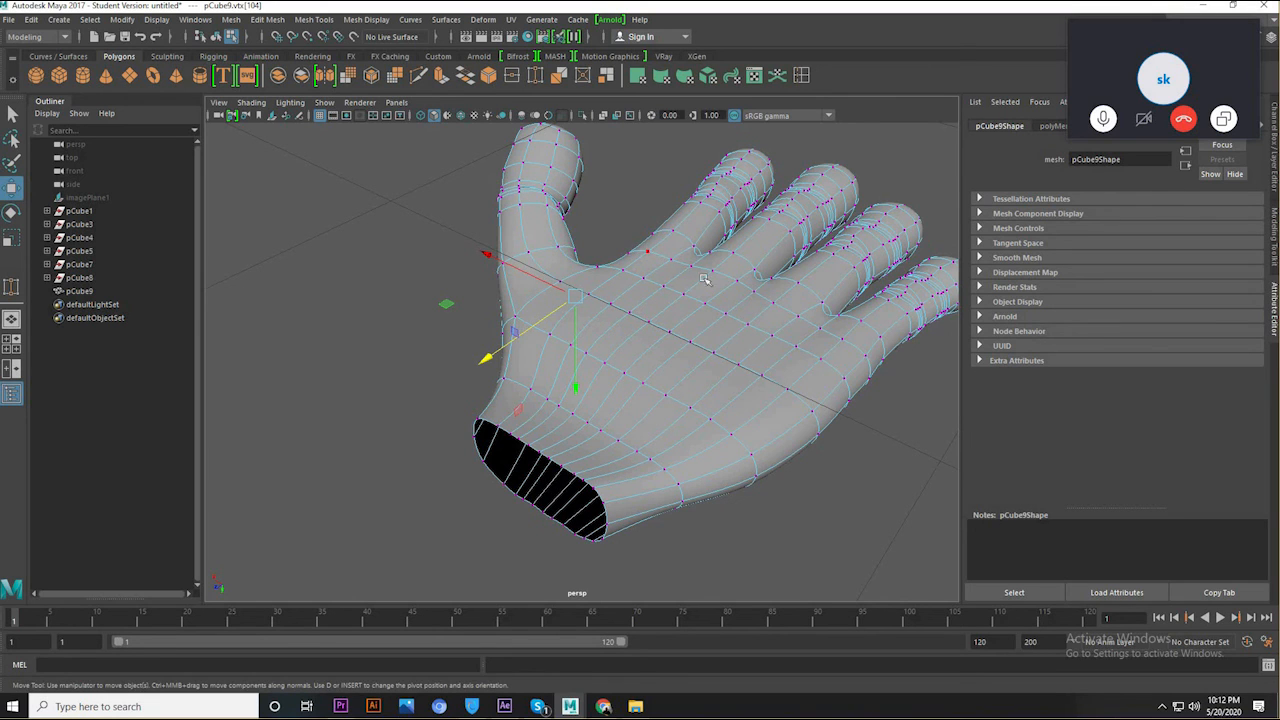
pyautogui.click(647, 251)
pyautogui.keyDown('shift'); pyautogui.click(714, 269); pyautogui.keyUp('shift')
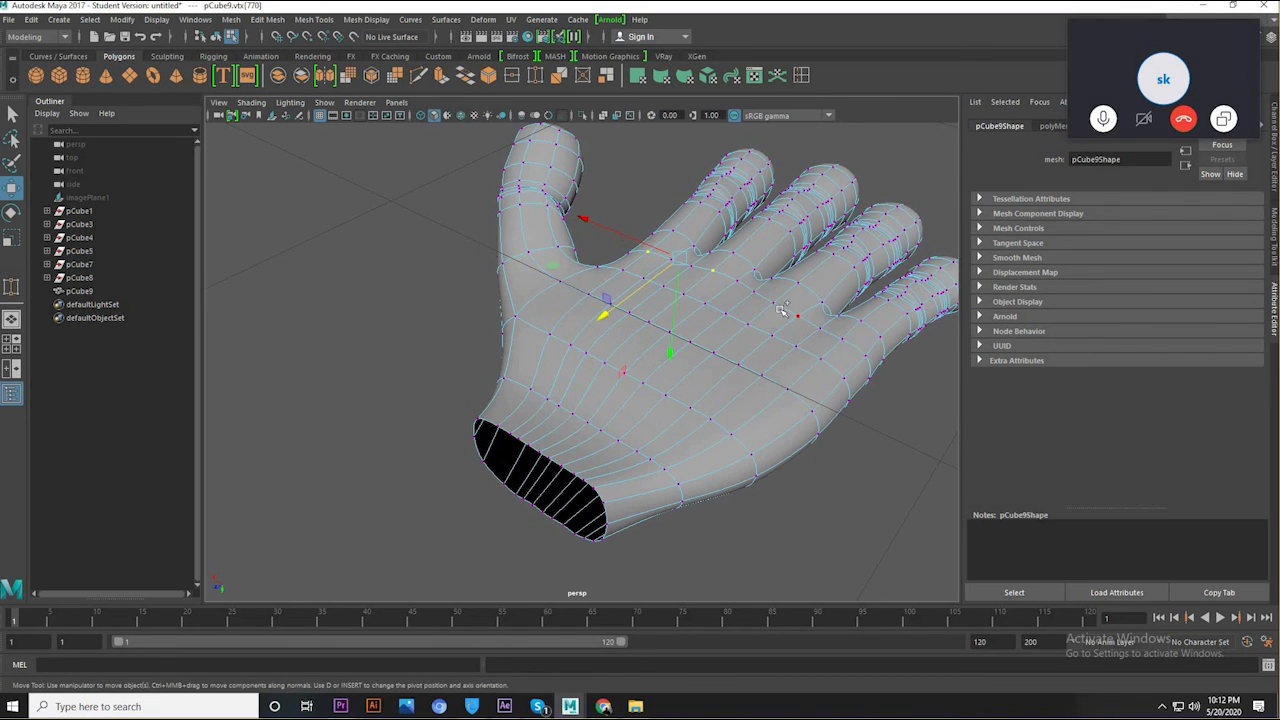
pyautogui.keyDown('shift'); pyautogui.click(841, 336); pyautogui.keyUp('shift')
pyautogui.keyDown('shift'); pyautogui.click(842, 339); pyautogui.keyUp('shift')
pyautogui.moveTo(727, 372); pyautogui.dragTo(726, 369)
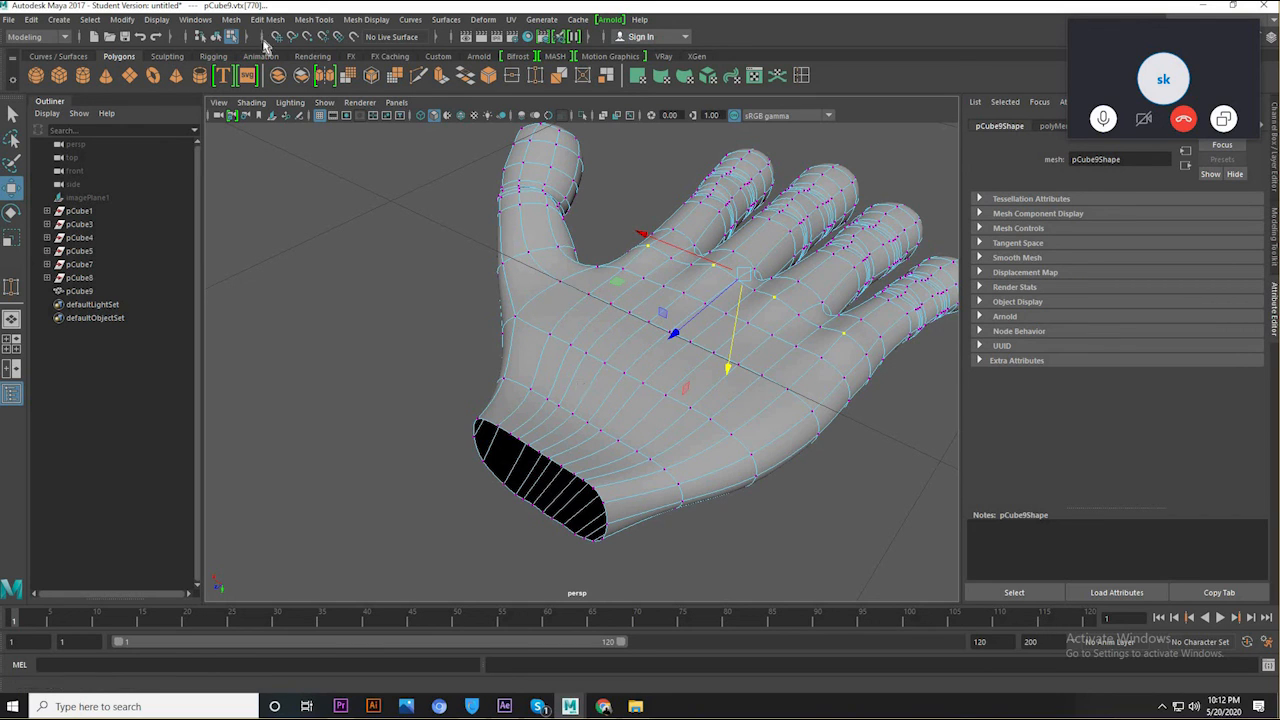
# - Open the Sculpting Tools set as a floating palette
pyautogui.click(231, 19)
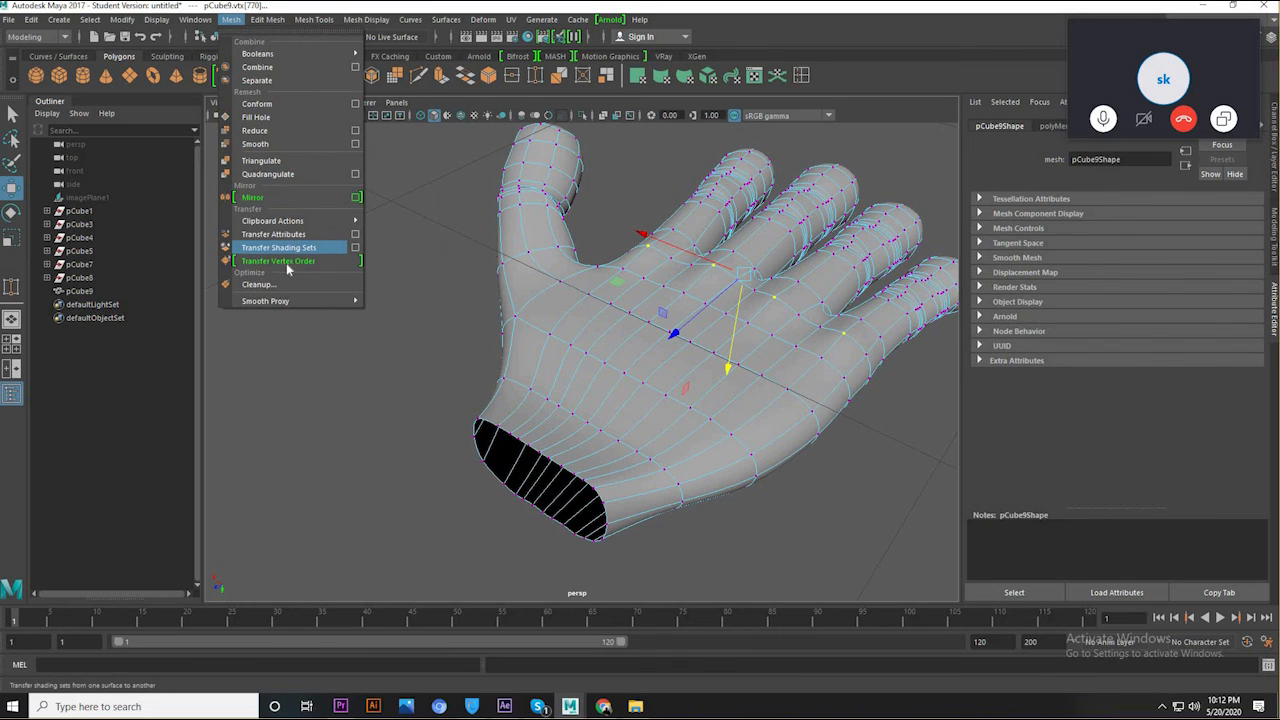
pyautogui.moveTo(313, 19)
pyautogui.moveTo(345, 214)
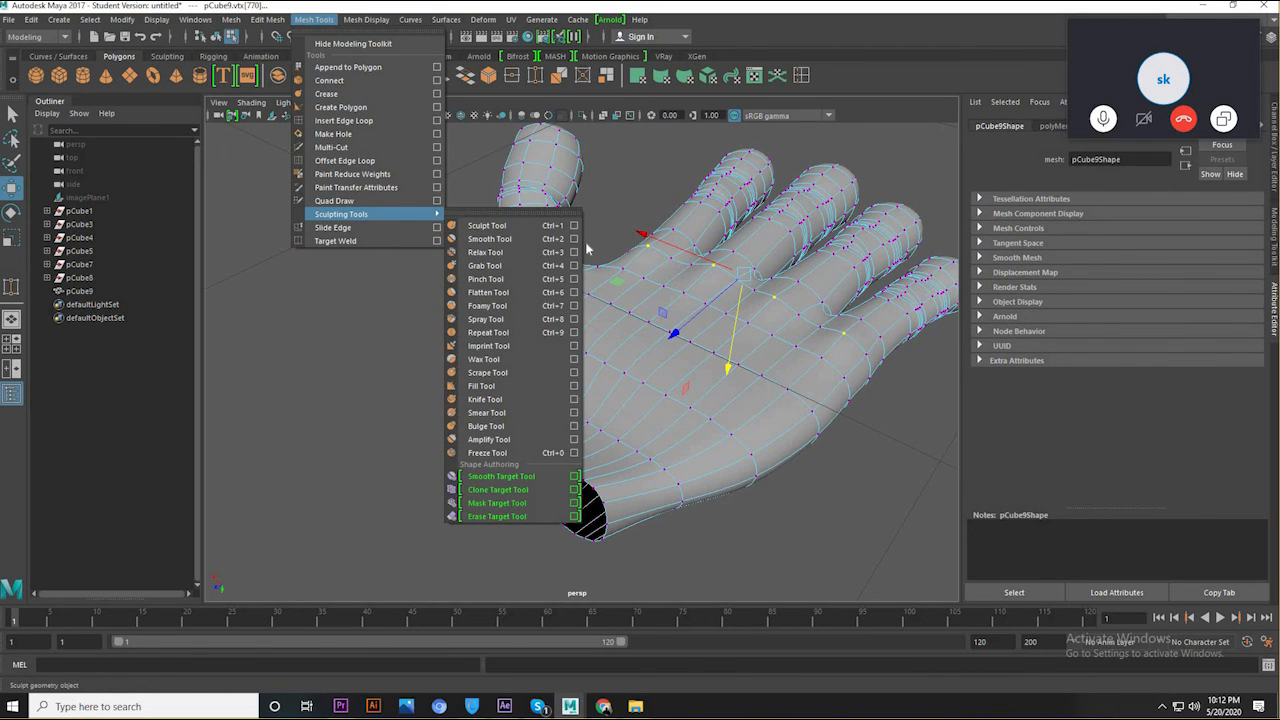
pyautogui.click(545, 219)
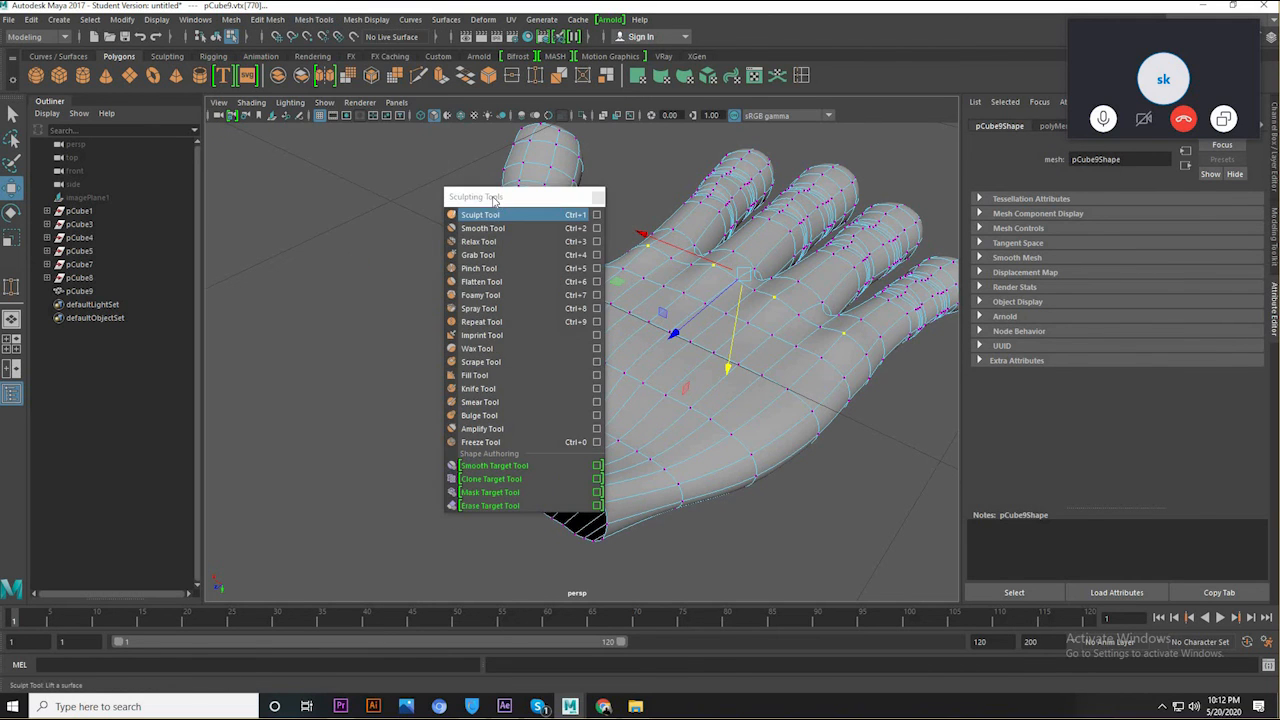
# - Activate the Sculpt Tool on the hand mesh and lower its brush strength to 2.203
pyautogui.moveTo(500, 196); pyautogui.dragTo(320, 178)
pyautogui.click(300, 196)
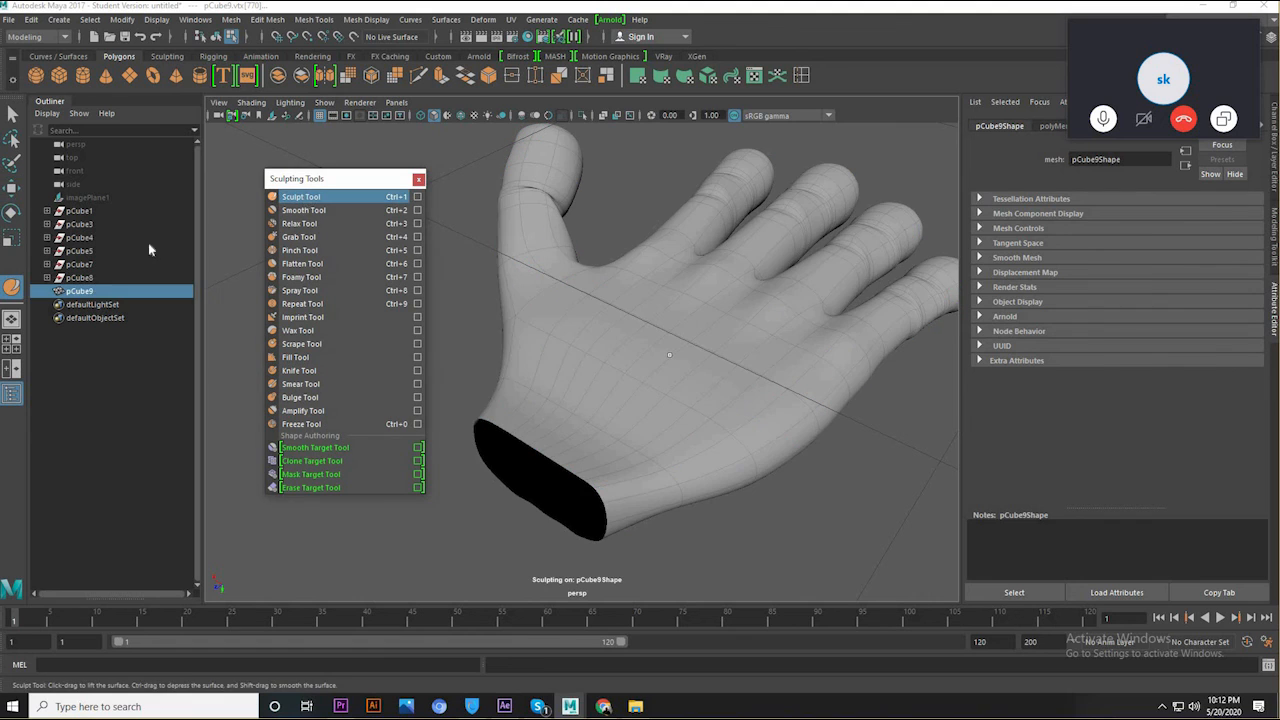
pyautogui.click(417, 197)
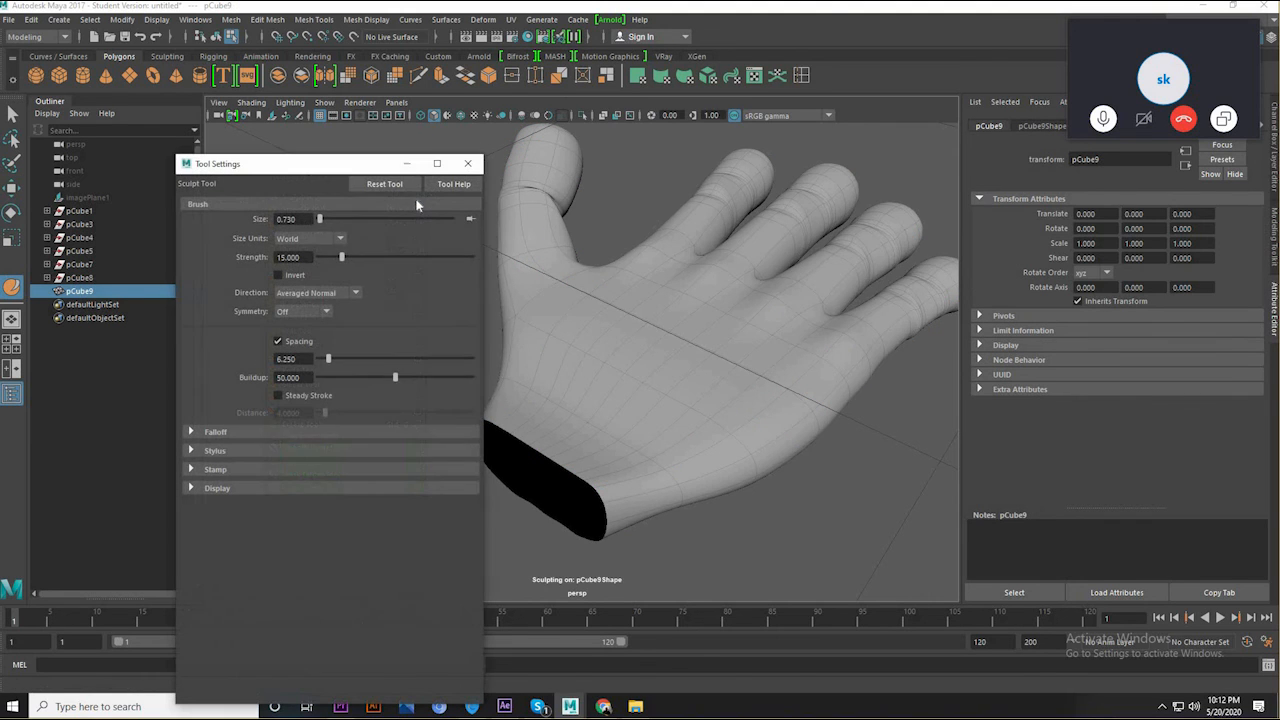
pyautogui.moveTo(340, 258); pyautogui.dragTo(322, 257)
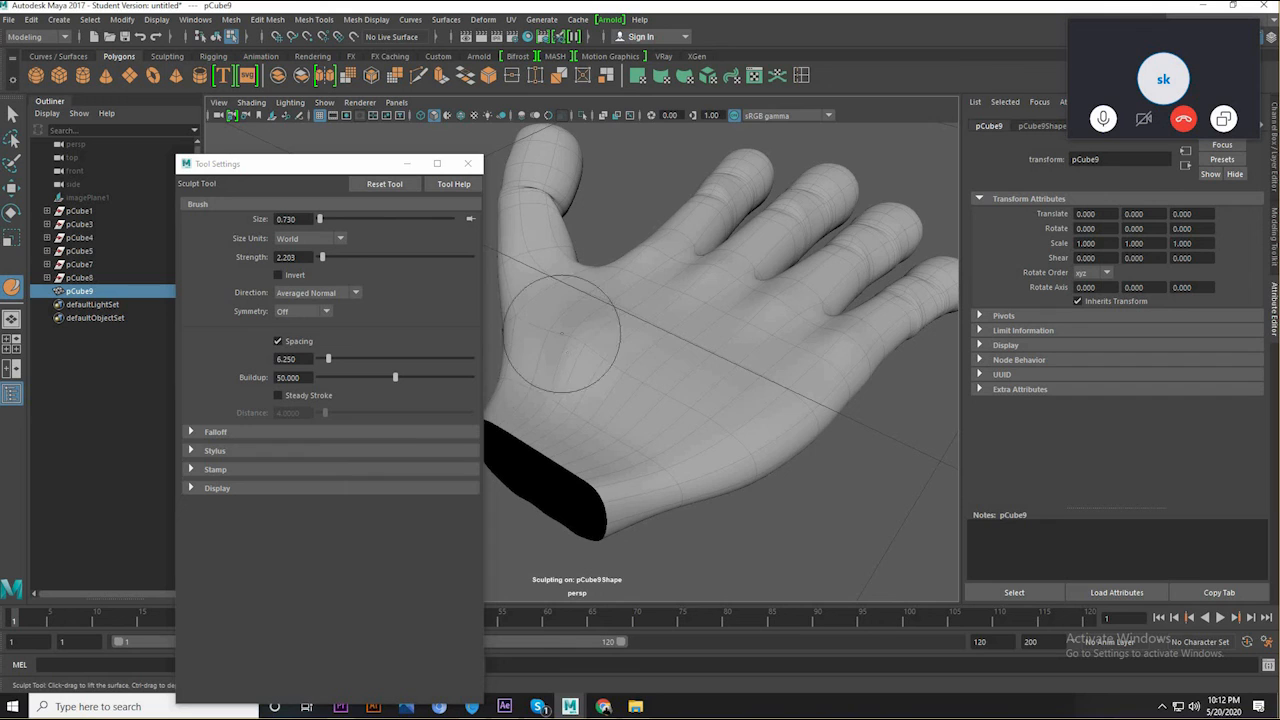
# - Sculpt the fleshy mound at the thumb's base and the adjoining palm surface with several light strokes
pyautogui.moveTo(552, 328); pyautogui.dragTo(567, 326)
pyautogui.moveTo(552, 388); pyautogui.dragTo(566, 395)
pyautogui.moveTo(616, 346); pyautogui.dragTo(612, 305)
pyautogui.moveTo(550, 272); pyautogui.dragTo(552, 266)
pyautogui.moveTo(650, 310)
pyautogui.keyDown('alt'); pyautogui.mouseDown()
pyautogui.moveTo(717, 294)
pyautogui.moveTo(771, 314)
pyautogui.mouseUp(); pyautogui.keyUp('alt')
pyautogui.moveTo(663, 343)
pyautogui.keyDown('alt'); pyautogui.mouseDown()
pyautogui.moveTo(651, 309)
pyautogui.moveTo(670, 348)
pyautogui.moveTo(603, 397)
pyautogui.mouseUp(); pyautogui.keyUp('alt')
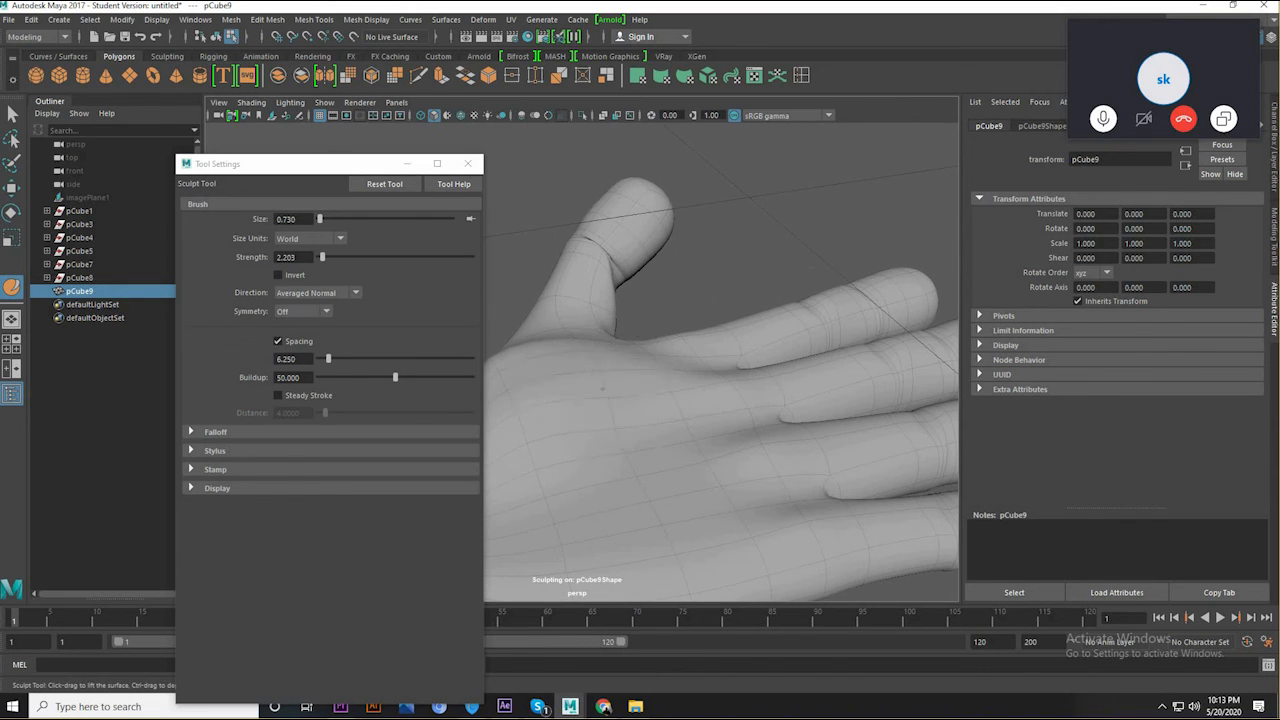
pyautogui.moveTo(702, 398)
pyautogui.keyDown('alt'); pyautogui.mouseDown()
pyautogui.moveTo(694, 386)
pyautogui.moveTo(690, 400)
pyautogui.mouseUp(); pyautogui.keyUp('alt')
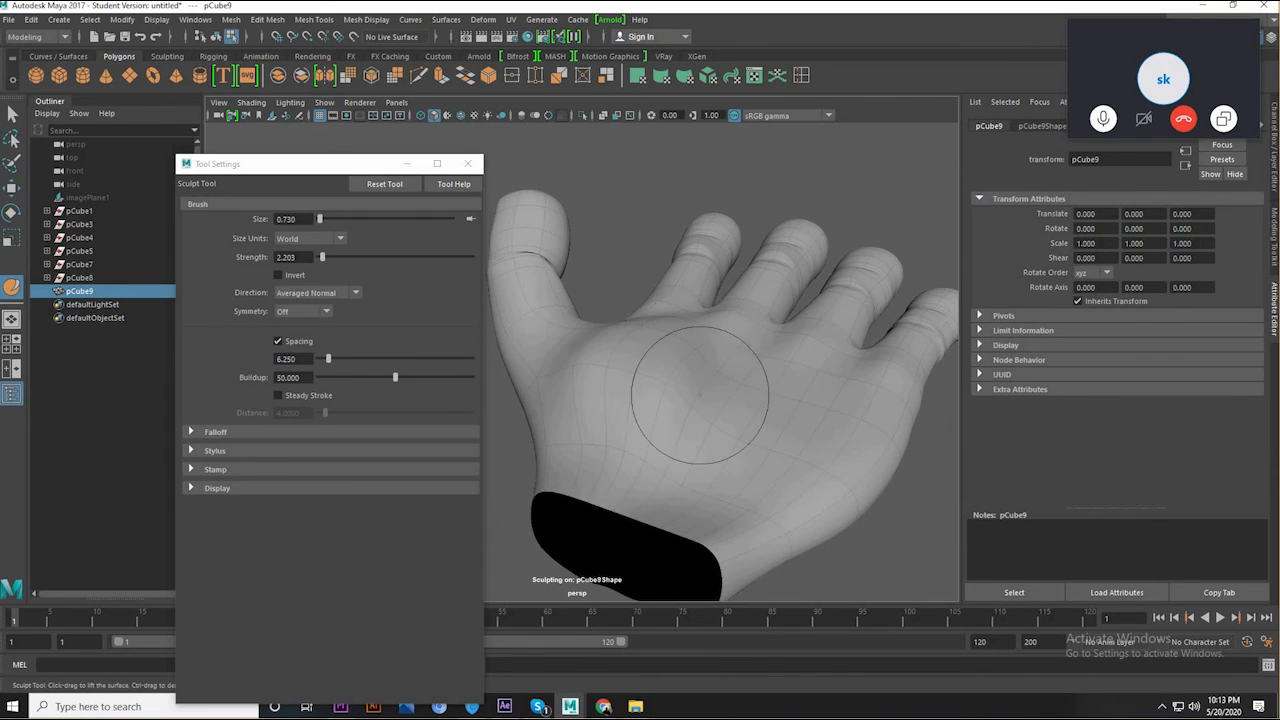
pyautogui.keyDown('alt'); pyautogui.moveTo(677, 455); pyautogui.dragTo(572, 450); pyautogui.keyUp('alt')
pyautogui.keyDown('alt'); pyautogui.moveTo(574, 440); pyautogui.dragTo(892, 366, button='middle'); pyautogui.keyUp('alt')
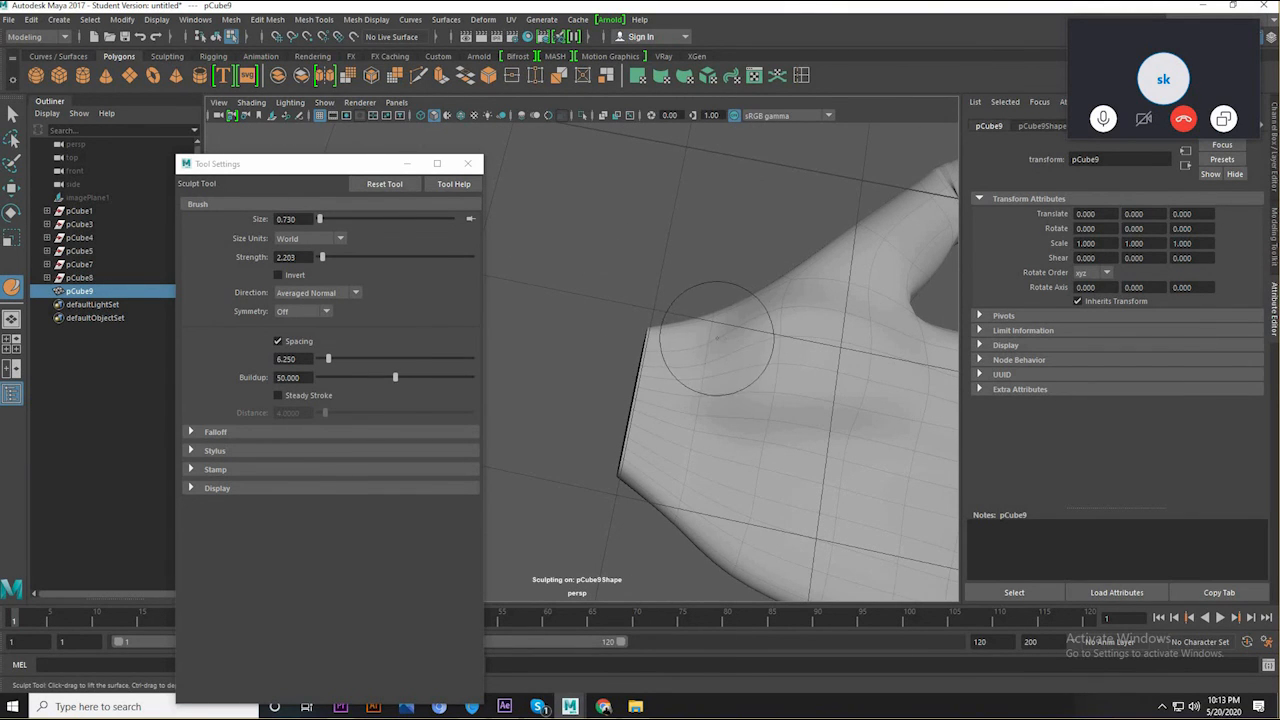
pyautogui.keyDown('alt'); pyautogui.moveTo(704, 388); pyautogui.dragTo(902, 362); pyautogui.keyUp('alt')
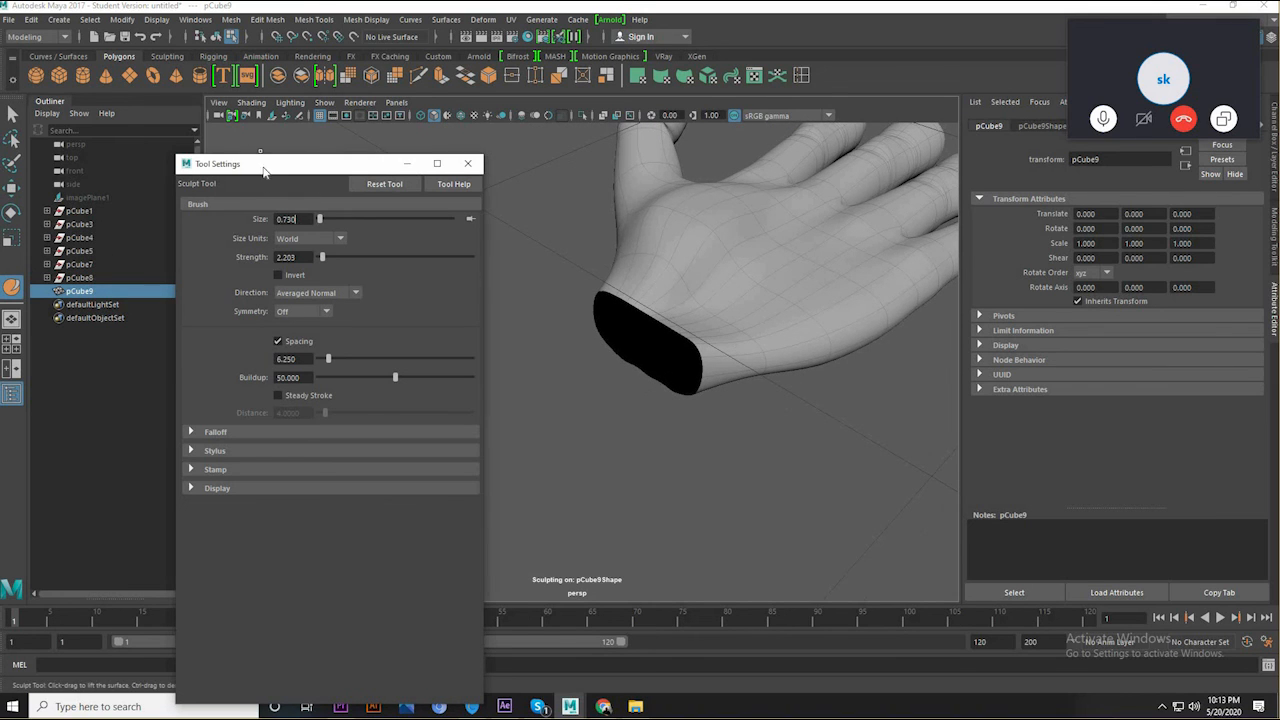
# - Move the tool settings window off the model and smooth the sculpted thumb mound and palm with the Smooth Tool
pyautogui.moveTo(33, 207)
pyautogui.mouseDown()
pyautogui.moveTo(96, 190)
pyautogui.moveTo(70, 179)
pyautogui.mouseUp()
pyautogui.click(296, 210)
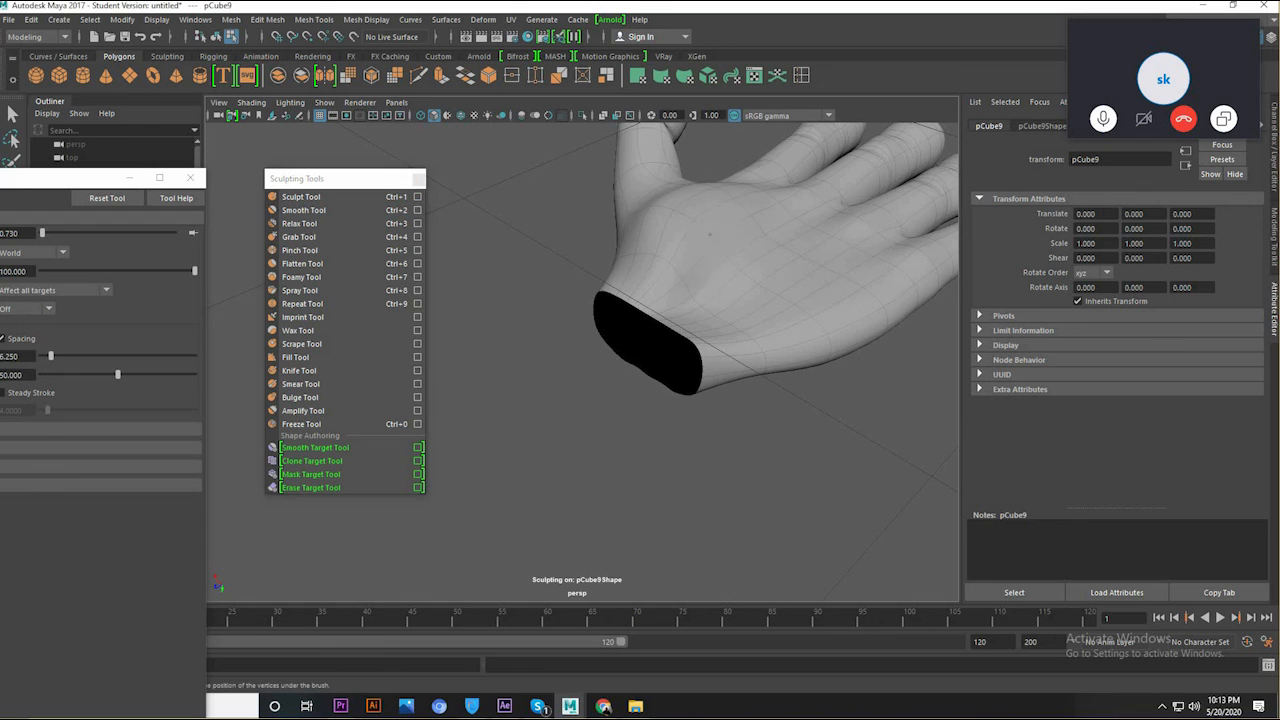
pyautogui.moveTo(727, 250)
pyautogui.keyDown('alt'); pyautogui.mouseDown()
pyautogui.moveTo(640, 195)
pyautogui.moveTo(705, 268)
pyautogui.moveTo(708, 257)
pyautogui.mouseUp(); pyautogui.keyUp('alt')
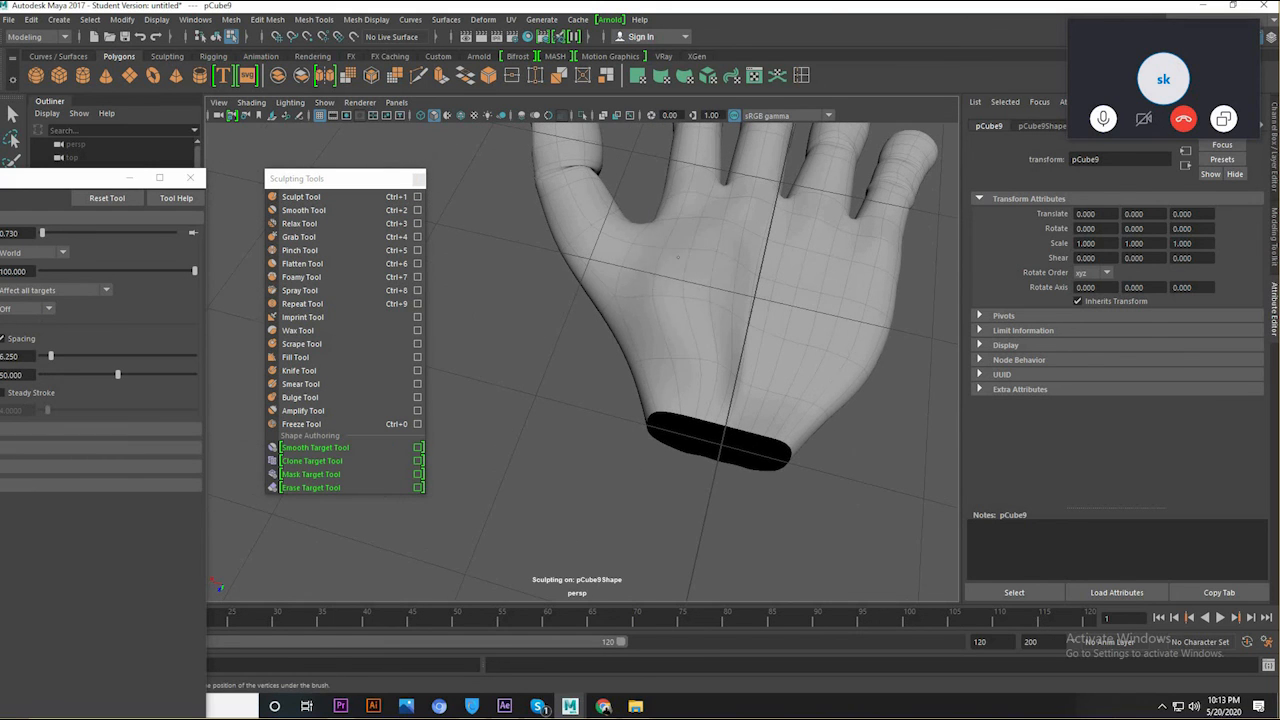
pyautogui.keyDown('alt'); pyautogui.moveTo(626, 238); pyautogui.dragTo(750, 385); pyautogui.keyUp('alt')
pyautogui.keyDown('alt'); pyautogui.moveTo(629, 400); pyautogui.dragTo(731, 429); pyautogui.keyUp('alt')
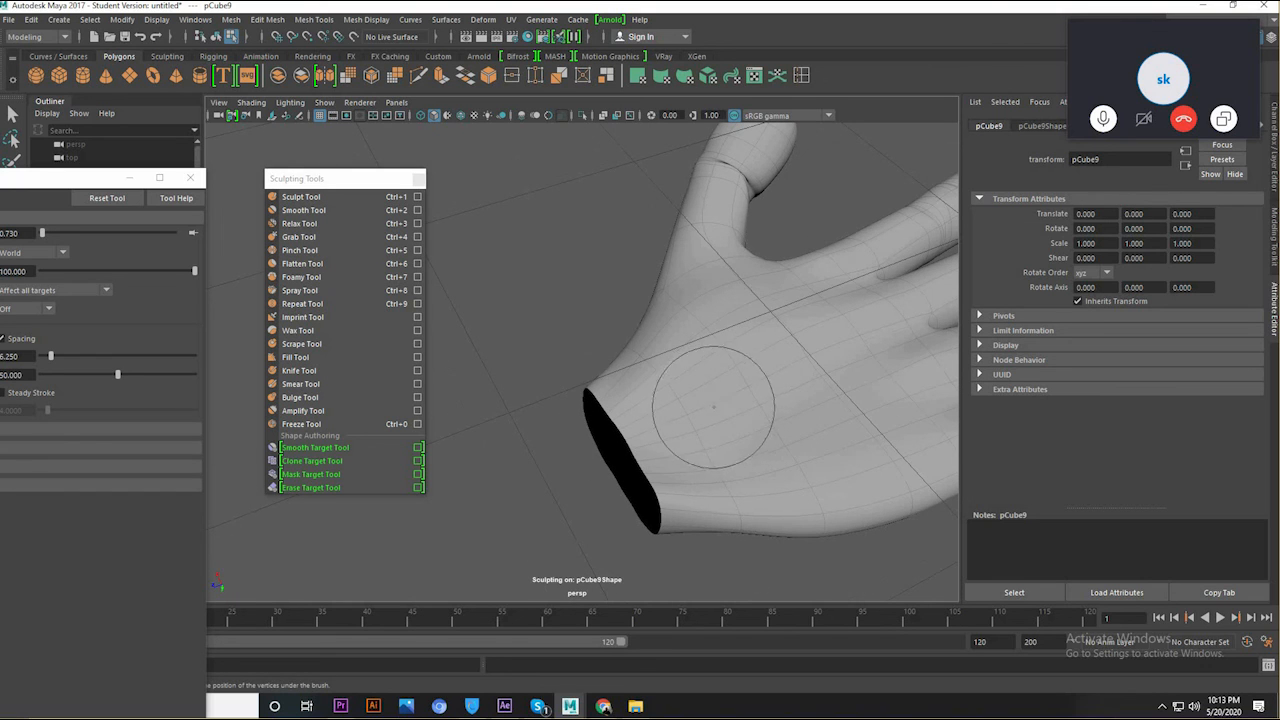
pyautogui.keyDown('alt'); pyautogui.moveTo(715, 417); pyautogui.dragTo(692, 374); pyautogui.keyUp('alt')
pyautogui.keyDown('alt'); pyautogui.moveTo(783, 400); pyautogui.dragTo(752, 440); pyautogui.keyUp('alt')
pyautogui.keyDown('alt'); pyautogui.moveTo(743, 240); pyautogui.dragTo(683, 233); pyautogui.keyUp('alt')
pyautogui.keyDown('alt'); pyautogui.moveTo(726, 366); pyautogui.dragTo(694, 392); pyautogui.keyUp('alt')
# - Return to the Sculpt Tool and build up the heel of the palm on the little-finger side
pyautogui.click(303, 203)
pyautogui.keyDown('alt'); pyautogui.moveTo(766, 343); pyautogui.dragTo(780, 391); pyautogui.keyUp('alt')
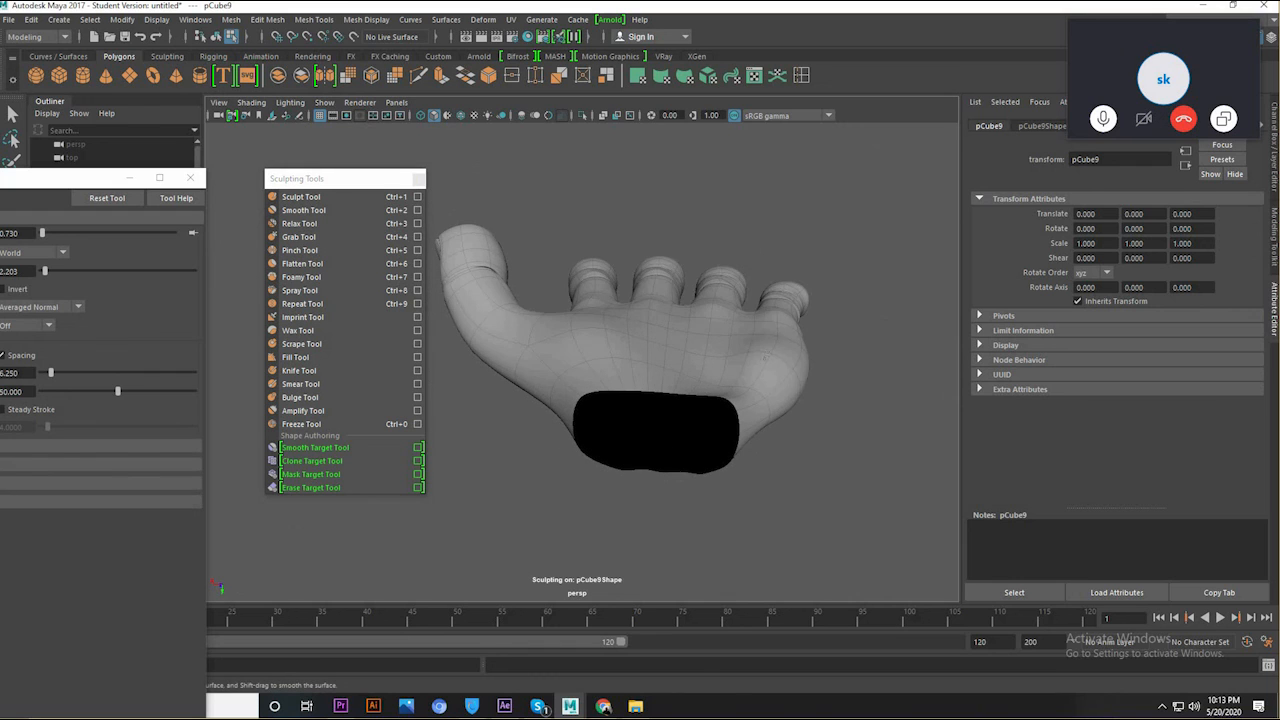
pyautogui.moveTo(778, 335)
pyautogui.keyDown('alt'); pyautogui.mouseDown()
pyautogui.moveTo(579, 435)
pyautogui.moveTo(573, 382)
pyautogui.moveTo(440, 332)
pyautogui.mouseUp(); pyautogui.keyUp('alt')
# - Smooth the raised area in the middle of the palm near the wrist with the Smooth Tool
pyautogui.click(303, 210)
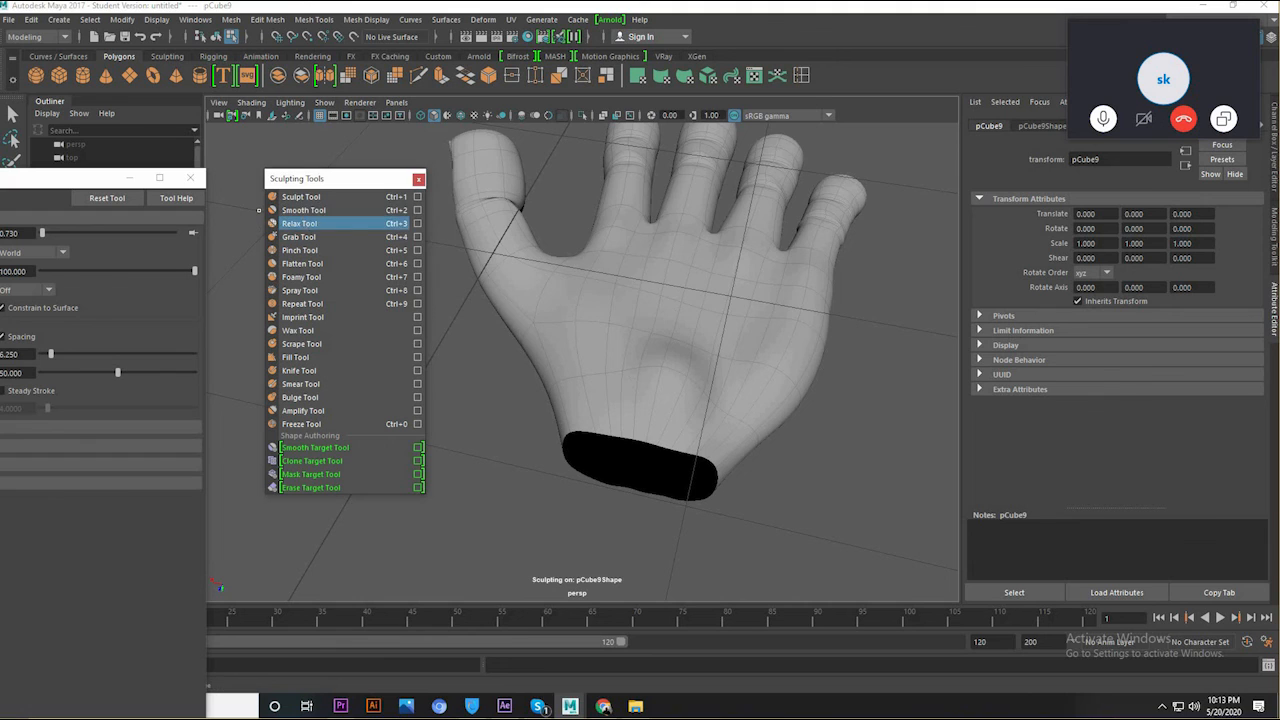
pyautogui.click(300, 211)
pyautogui.moveTo(683, 330)
pyautogui.mouseDown()
pyautogui.moveTo(650, 342)
pyautogui.moveTo(682, 377)
pyautogui.moveTo(670, 400)
pyautogui.moveTo(630, 390)
pyautogui.mouseUp()
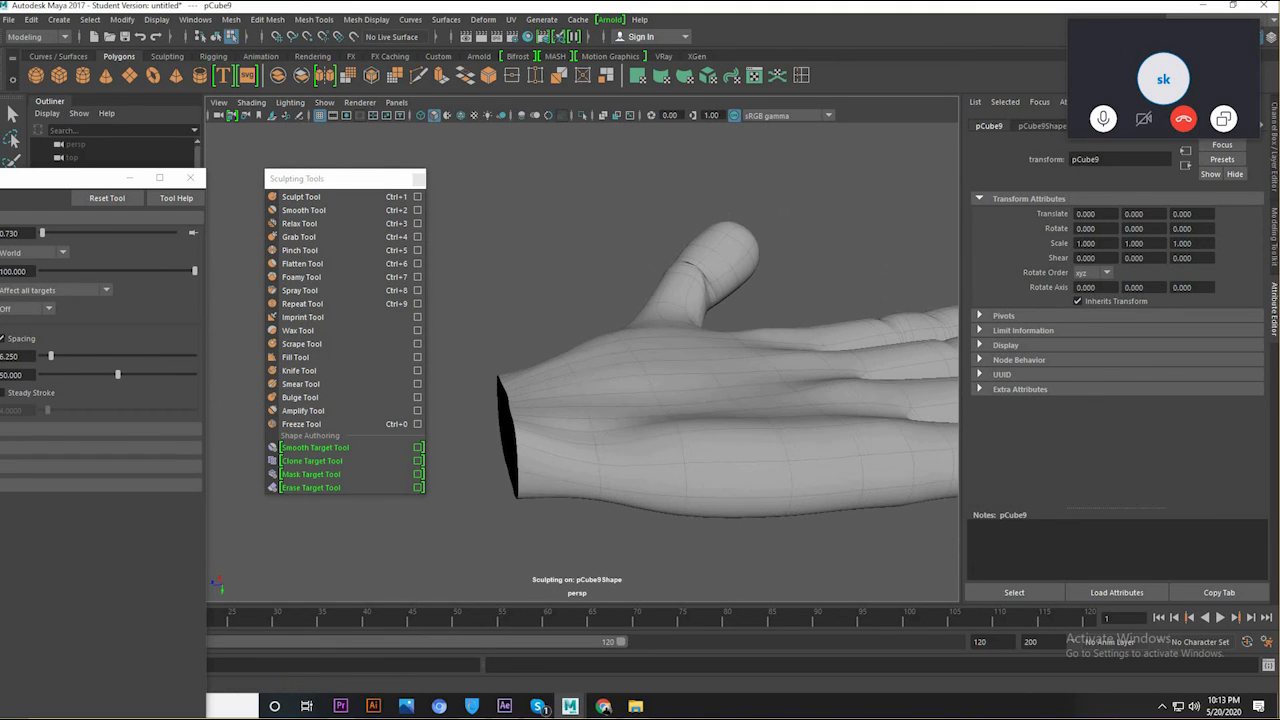
# - Sculpt the lower palm near the wrist once more and switch back to the Smooth Tool to even out the hand's surface
pyautogui.click(300, 197)
pyautogui.moveTo(594, 427)
pyautogui.mouseDown()
pyautogui.moveTo(666, 415)
pyautogui.moveTo(620, 383)
pyautogui.mouseUp()
pyautogui.click(304, 210)
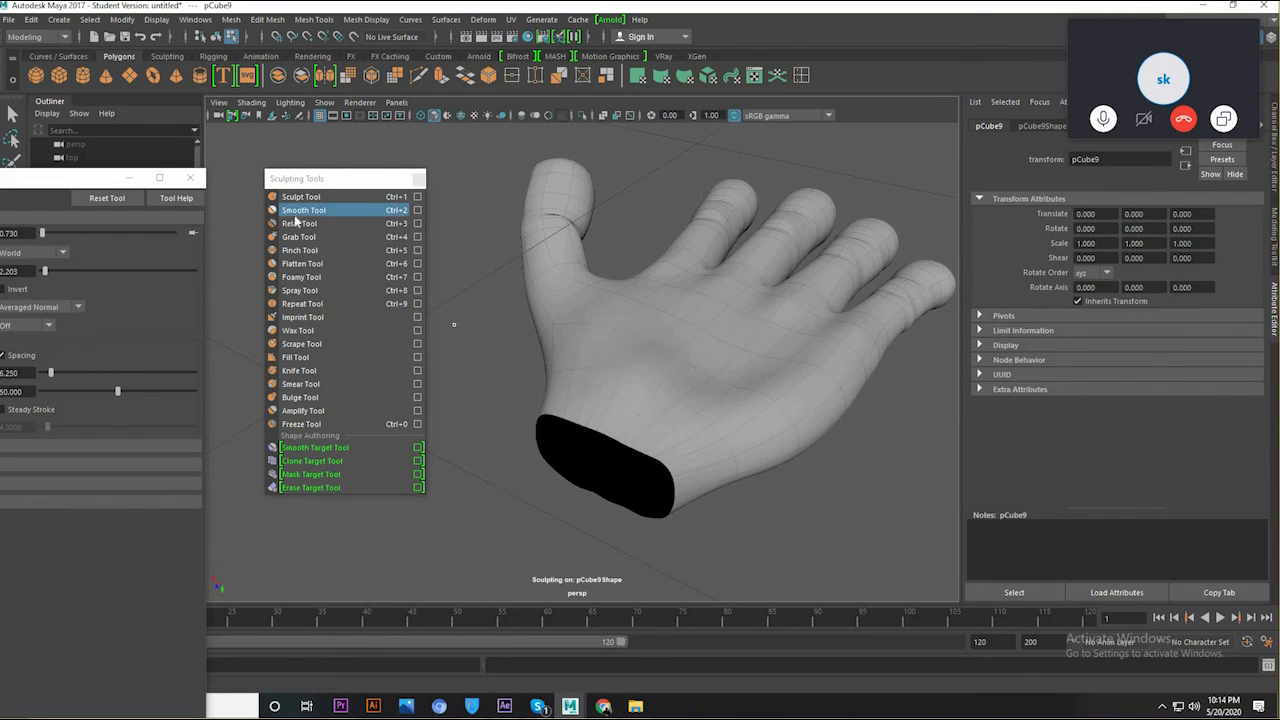
pyautogui.moveTo(815, 401)
pyautogui.keyDown('alt'); pyautogui.mouseDown()
pyautogui.moveTo(691, 406)
pyautogui.moveTo(650, 388)
pyautogui.mouseUp(); pyautogui.keyUp('alt')
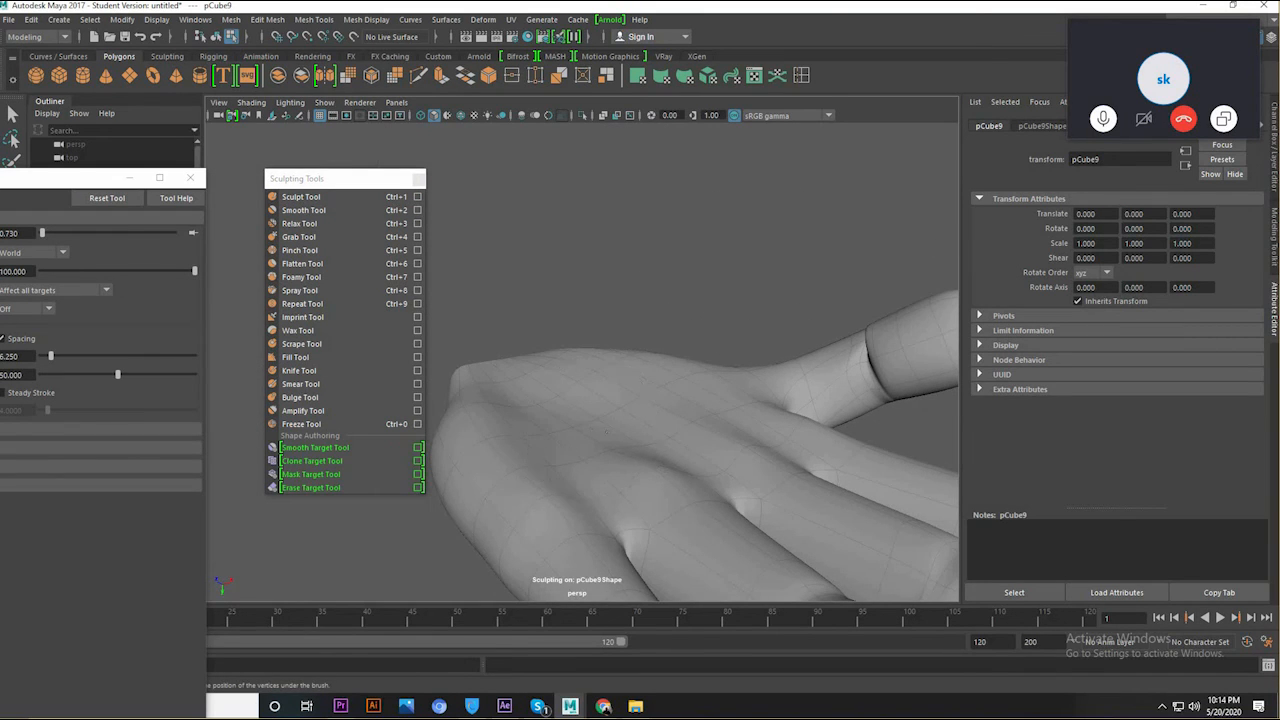
pyautogui.moveTo(699, 425)
pyautogui.keyDown('alt'); pyautogui.mouseDown()
pyautogui.moveTo(811, 443)
pyautogui.moveTo(651, 427)
pyautogui.moveTo(645, 415)
pyautogui.mouseUp(); pyautogui.keyUp('alt')
pyautogui.moveTo(882, 452)
pyautogui.keyDown('alt'); pyautogui.mouseDown()
pyautogui.moveTo(634, 323)
pyautogui.moveTo(560, 440)
pyautogui.moveTo(489, 346)
pyautogui.moveTo(460, 340)
pyautogui.moveTo(650, 440)
pyautogui.moveTo(706, 497)
pyautogui.moveTo(786, 491)
pyautogui.moveTo(708, 474)
pyautogui.moveTo(791, 489)
pyautogui.moveTo(714, 457)
pyautogui.moveTo(695, 471)
pyautogui.moveTo(700, 458)
pyautogui.mouseUp(); pyautogui.keyUp('alt')
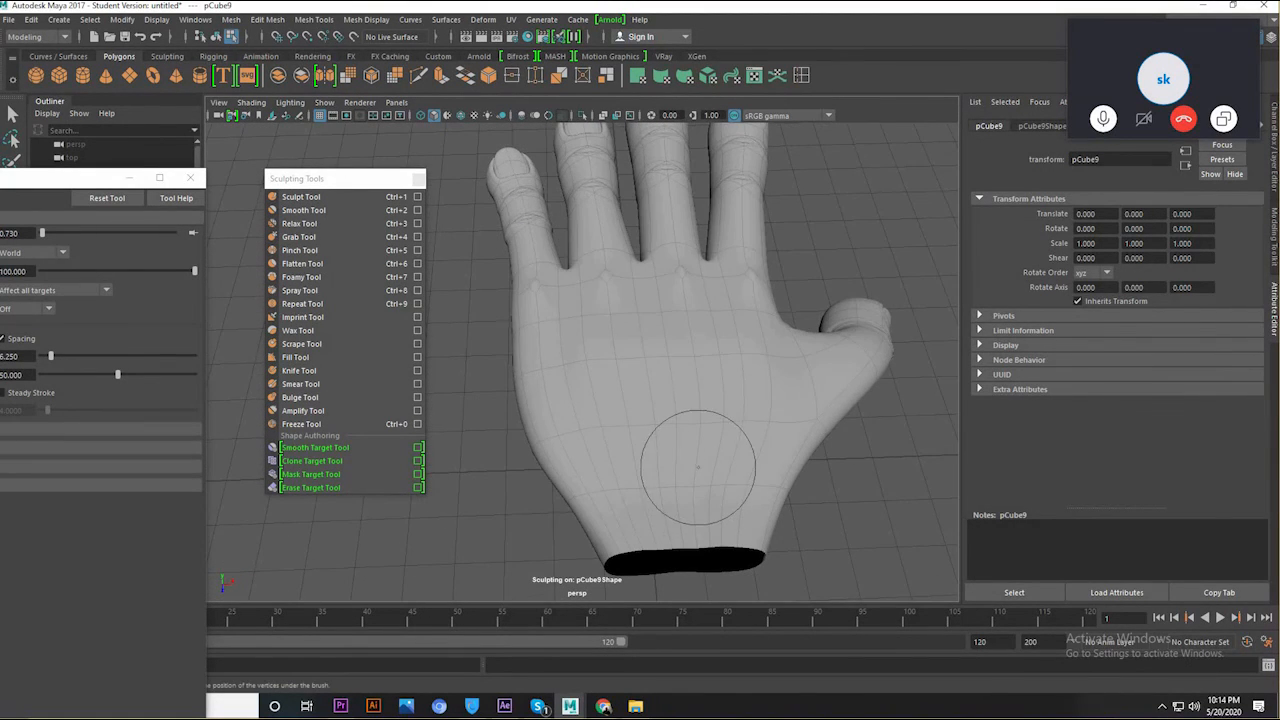